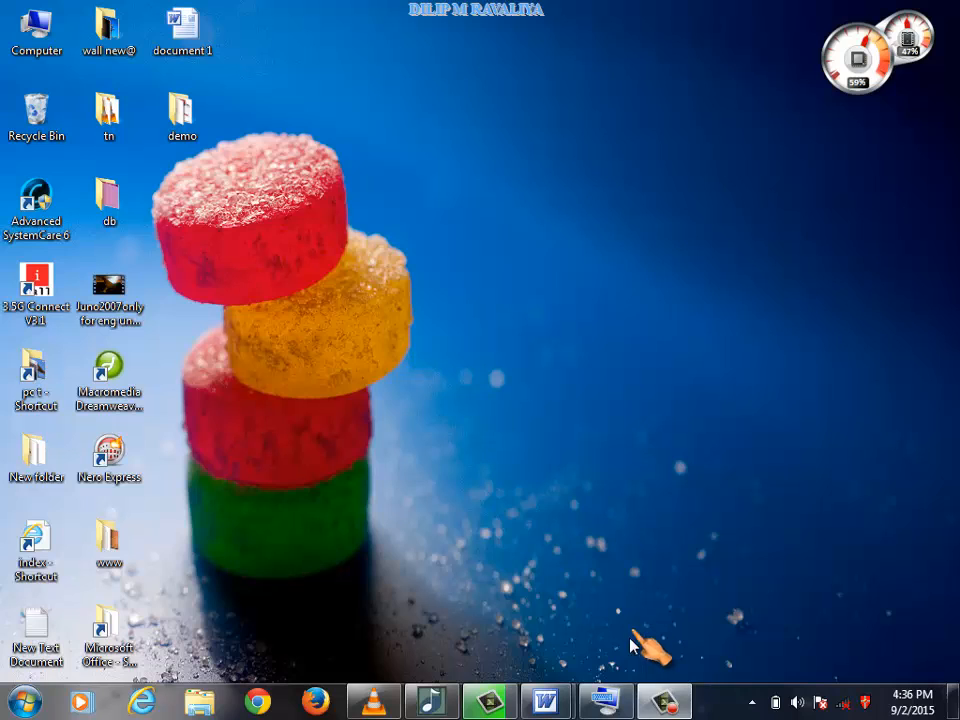
Step: Switch to Microsoft Word with the existing file "document 1" in front
{"action": "mouse_move", "coordinate": [558, 705]}
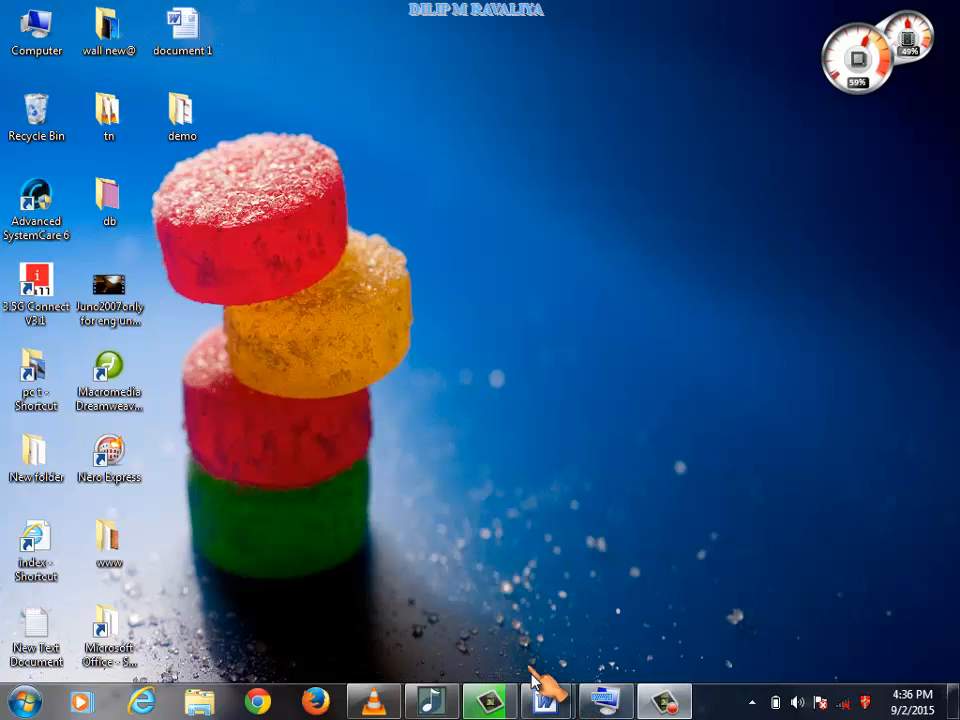
{"action": "mouse_move", "coordinate": [440, 606]}
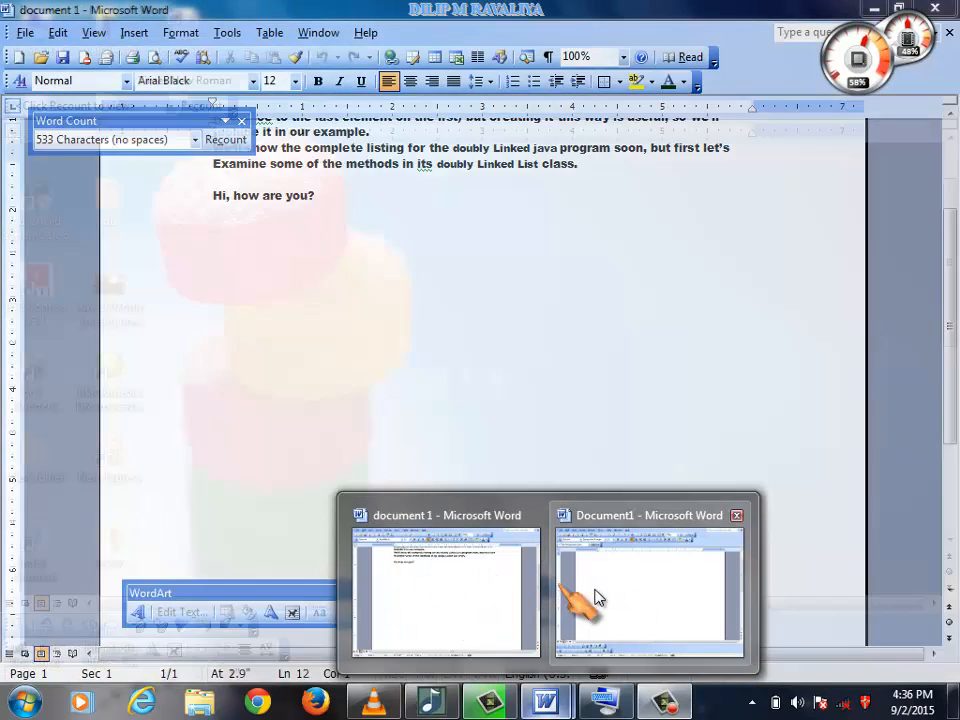
{"action": "mouse_move", "coordinate": [604, 598]}
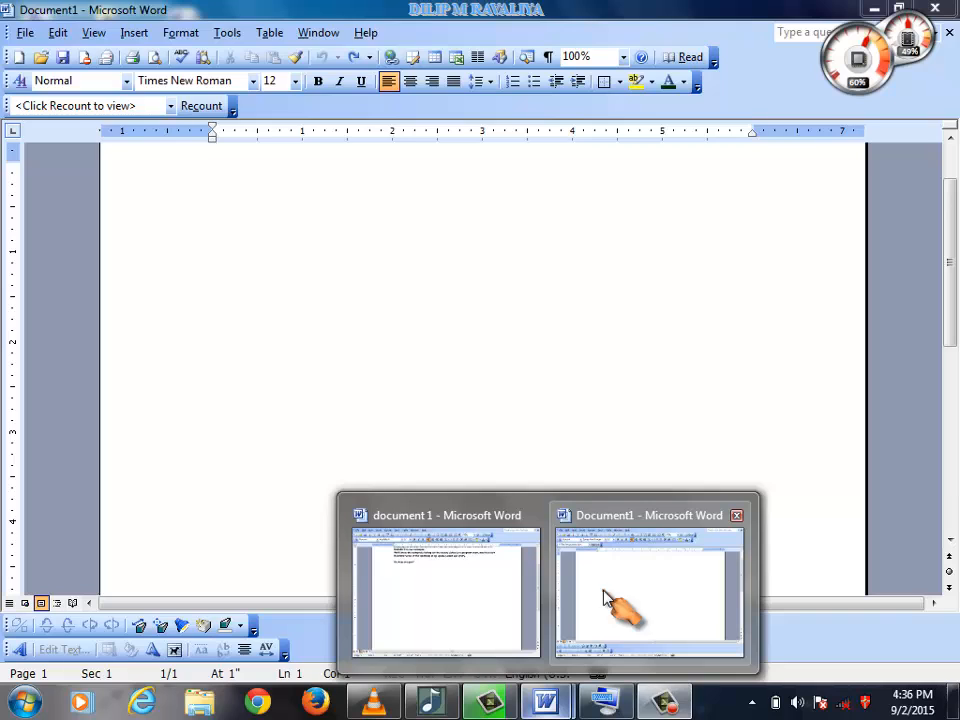
{"action": "mouse_move", "coordinate": [492, 588]}
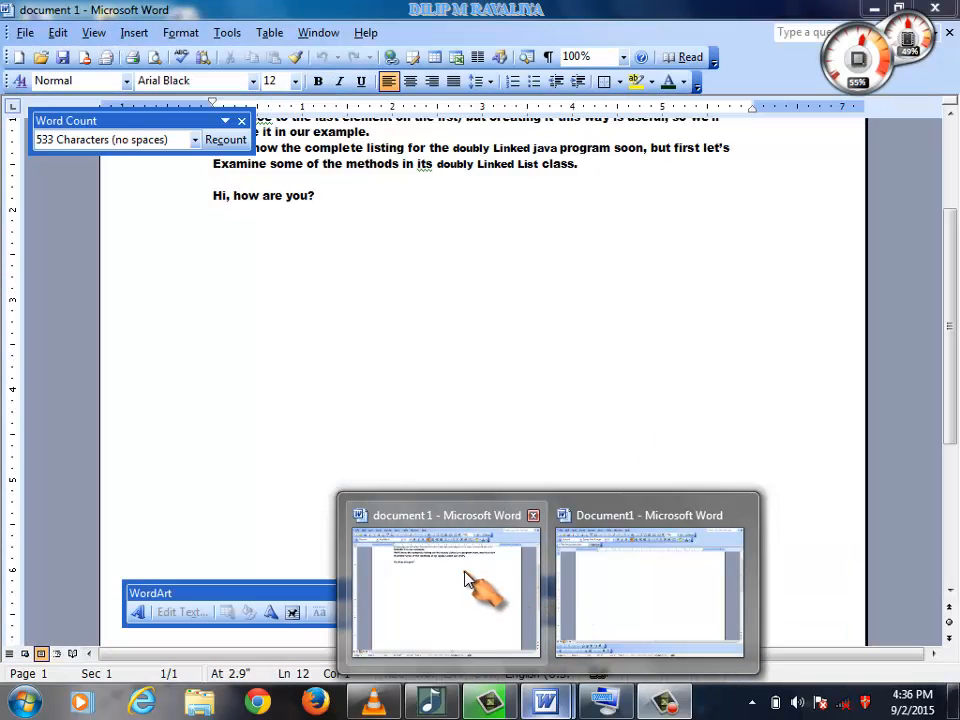
{"action": "left_click", "coordinate": [468, 578]}
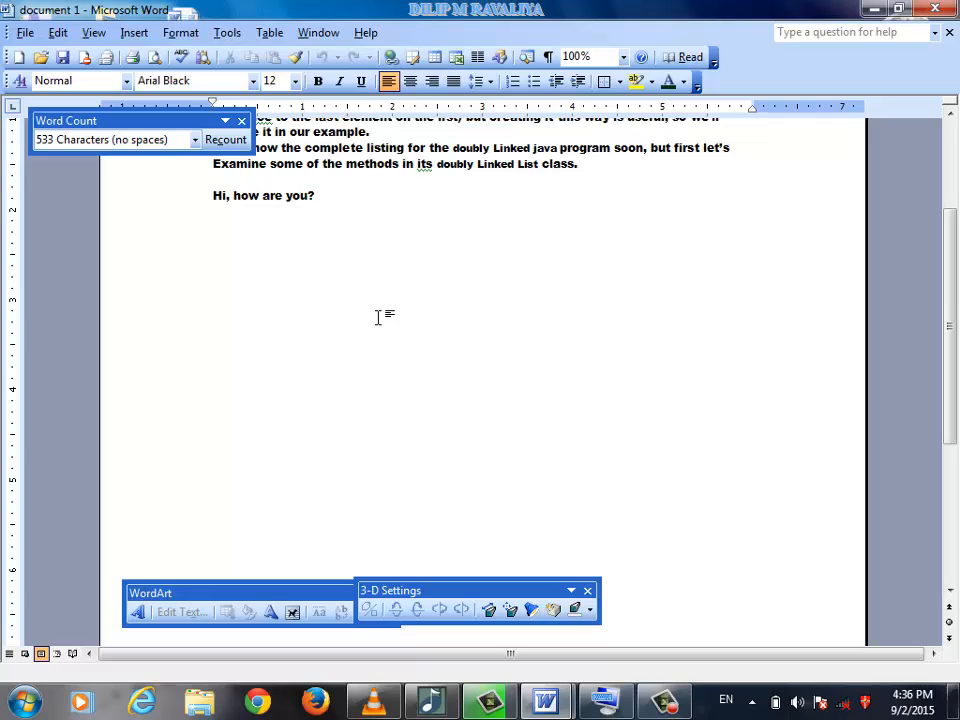
{"action": "key", "text": "Return"}
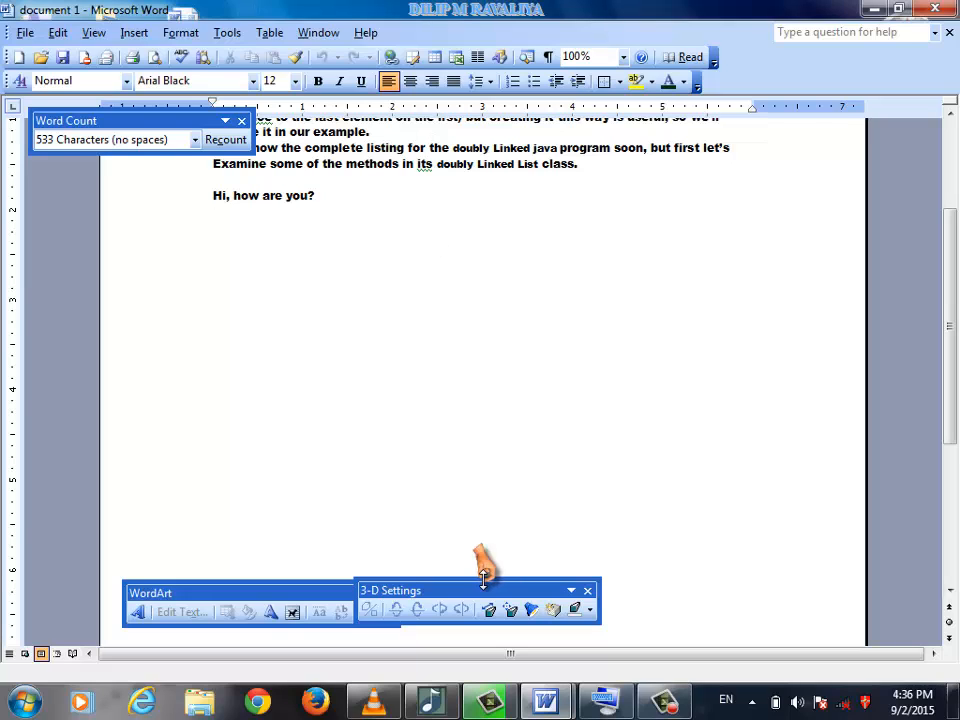
{"action": "left_click", "coordinate": [434, 58]}
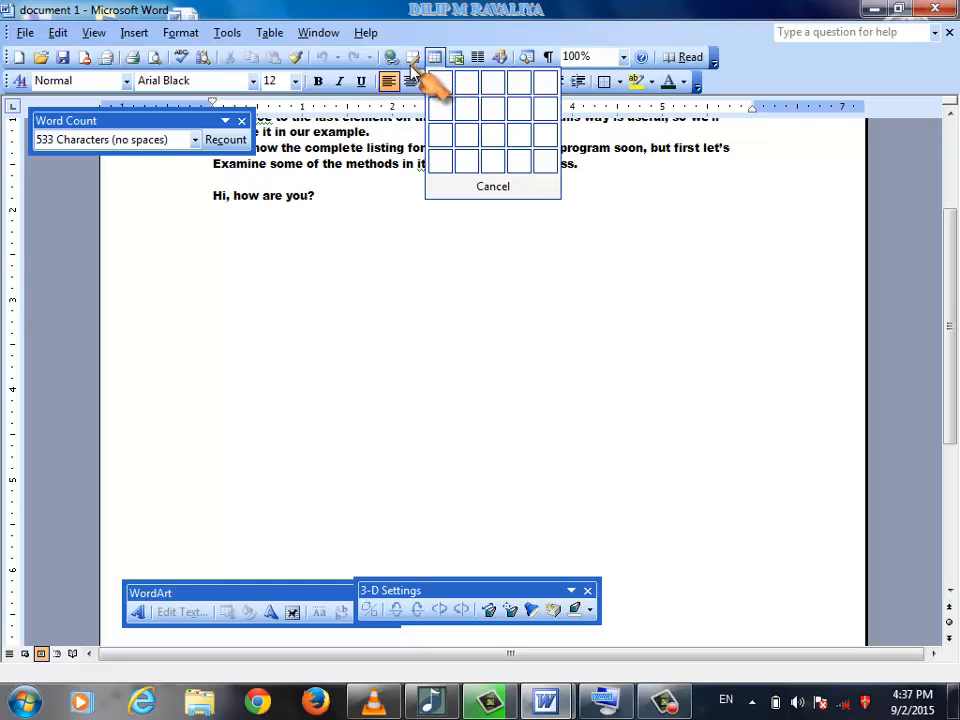
{"action": "left_click", "coordinate": [390, 358]}
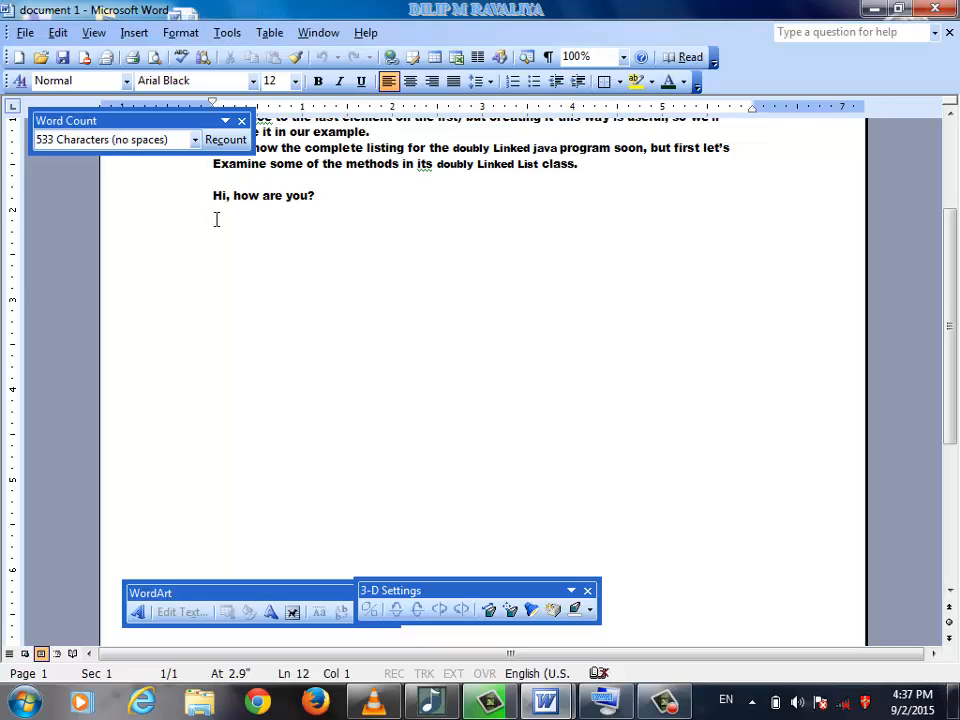
{"action": "left_click", "coordinate": [416, 56]}
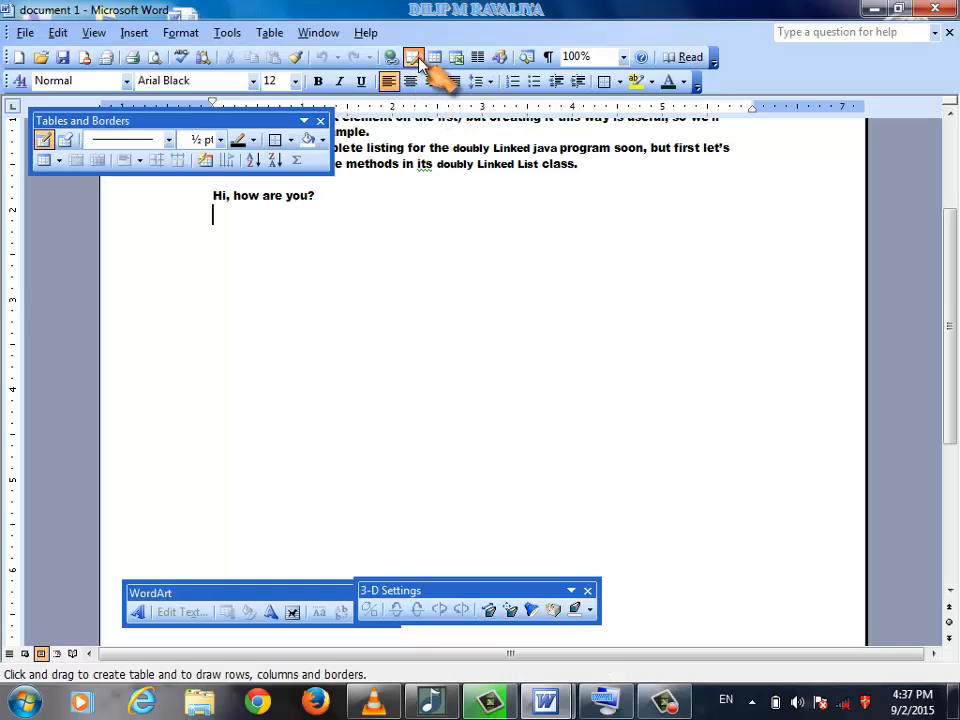
{"action": "left_click", "coordinate": [320, 120]}
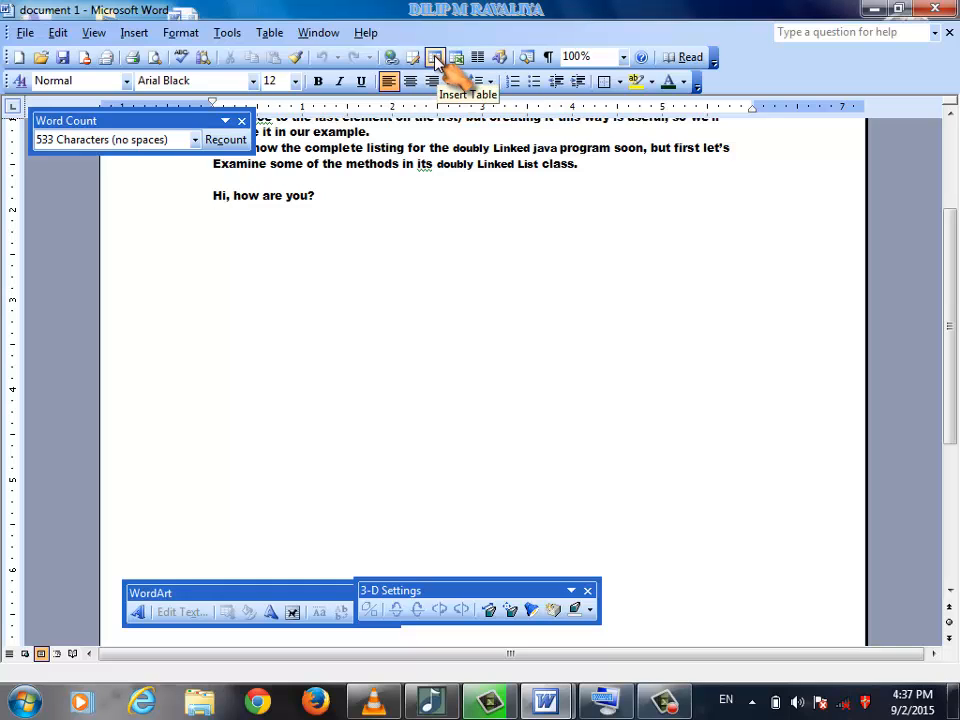
Step: Draw a table outline about 6.1 inches wide and 3 inches high below the line "Hi, how are you?"
{"action": "left_click", "coordinate": [266, 34]}
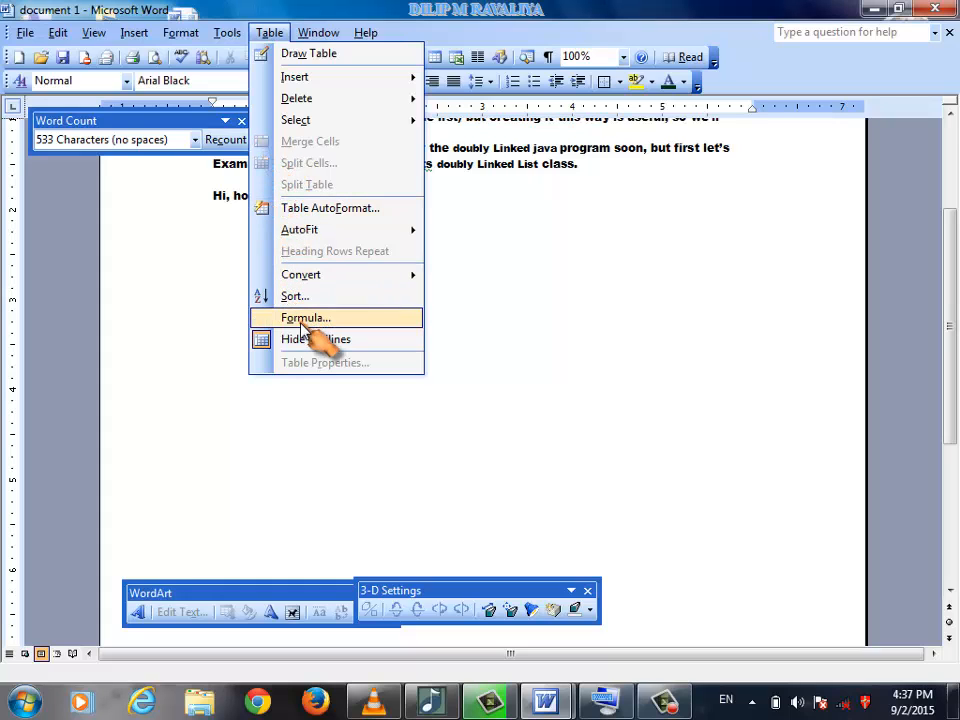
{"action": "left_click", "coordinate": [300, 54]}
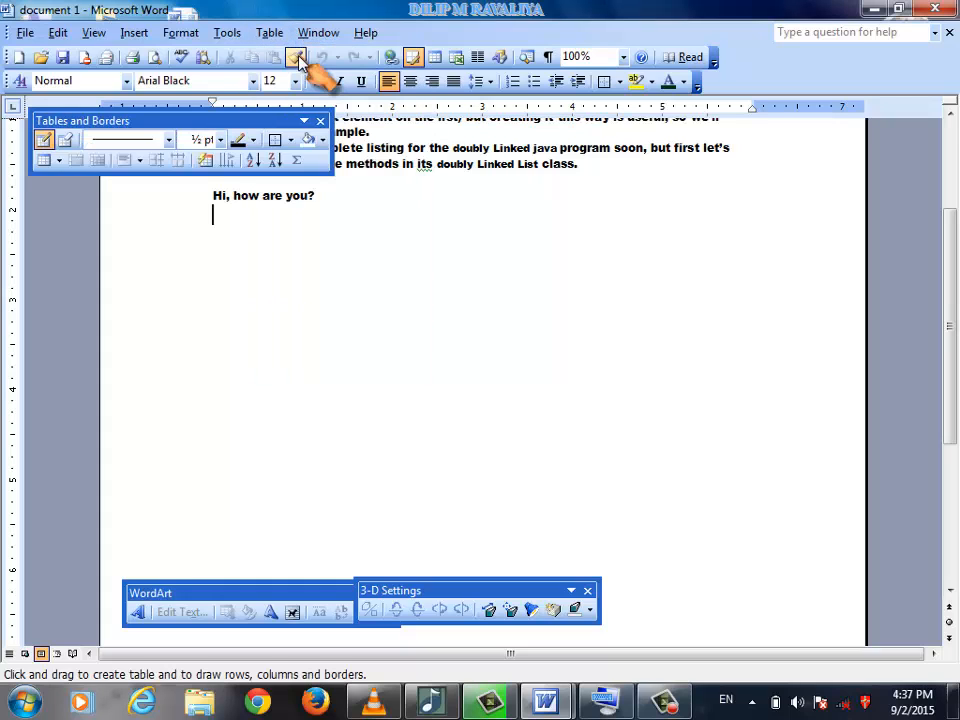
{"action": "mouse_move", "coordinate": [224, 243]}
{"action": "left_mouse_down"}
{"action": "mouse_move", "coordinate": [266, 390]}
{"action": "mouse_move", "coordinate": [603, 421]}
{"action": "mouse_move", "coordinate": [703, 439]}
{"action": "mouse_move", "coordinate": [774, 473]}
{"action": "left_mouse_up"}
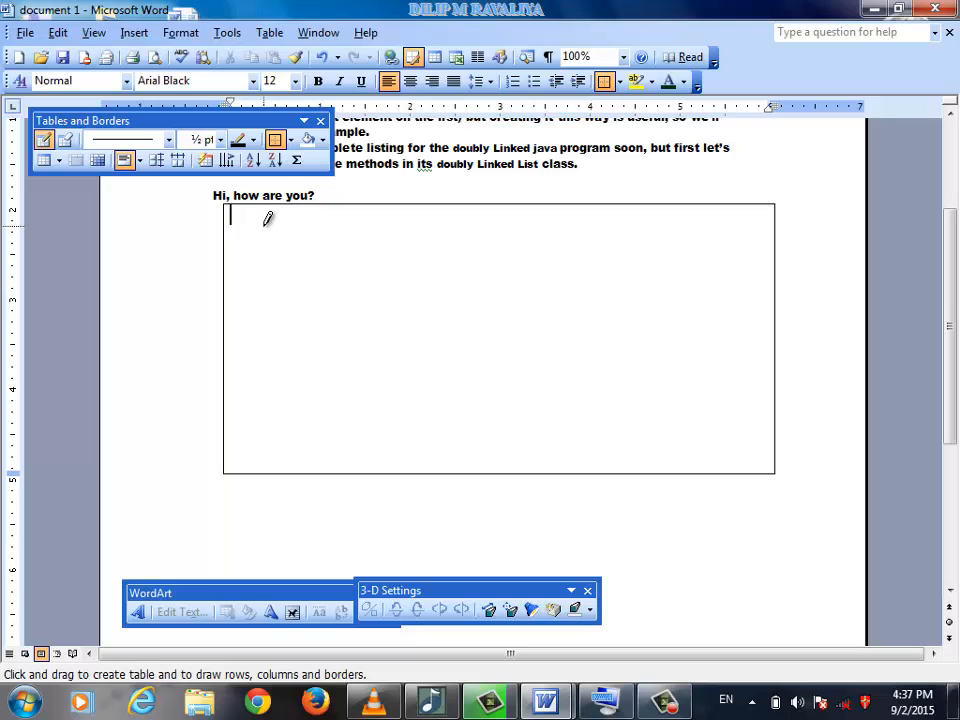
Step: Divide the drawn table into four columns with three vertical lines, leaving the last column the widest
{"action": "left_click_drag", "start_coordinate": [280, 200], "coordinate": [268, 452]}
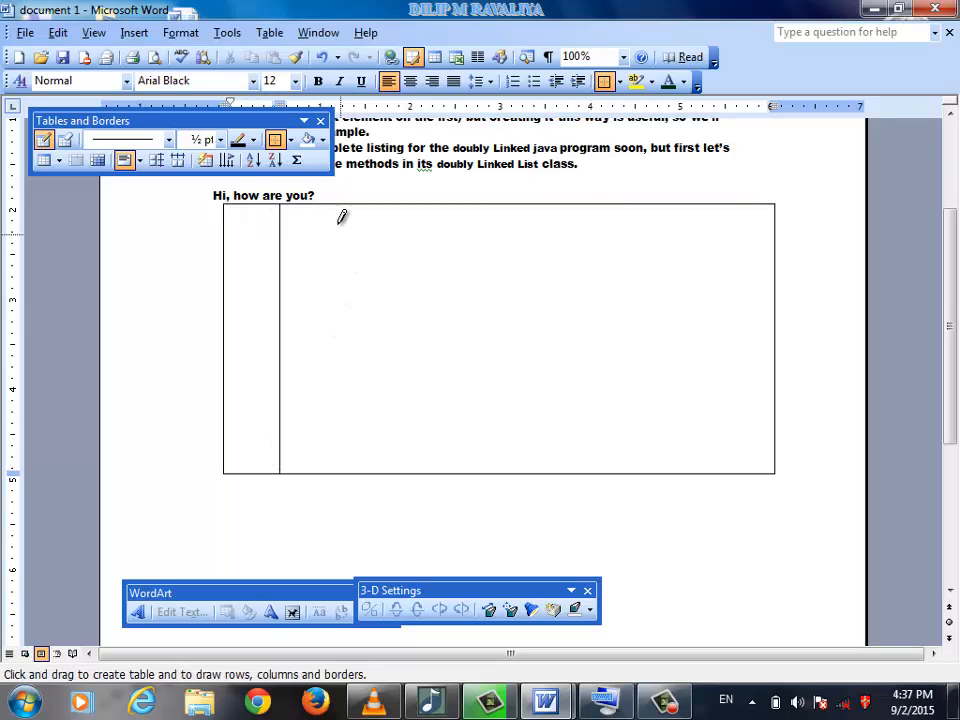
{"action": "left_click_drag", "start_coordinate": [341, 207], "coordinate": [358, 437]}
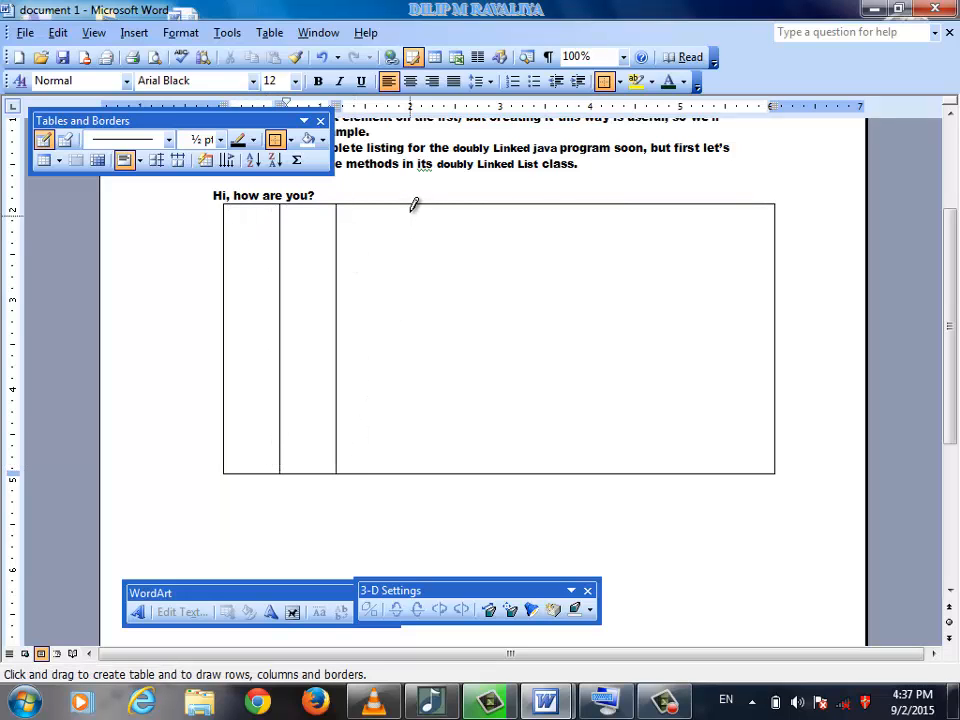
{"action": "mouse_move", "coordinate": [438, 209]}
{"action": "left_mouse_down"}
{"action": "mouse_move", "coordinate": [474, 407]}
{"action": "mouse_move", "coordinate": [476, 507]}
{"action": "mouse_move", "coordinate": [473, 471]}
{"action": "mouse_move", "coordinate": [450, 464]}
{"action": "left_mouse_up"}
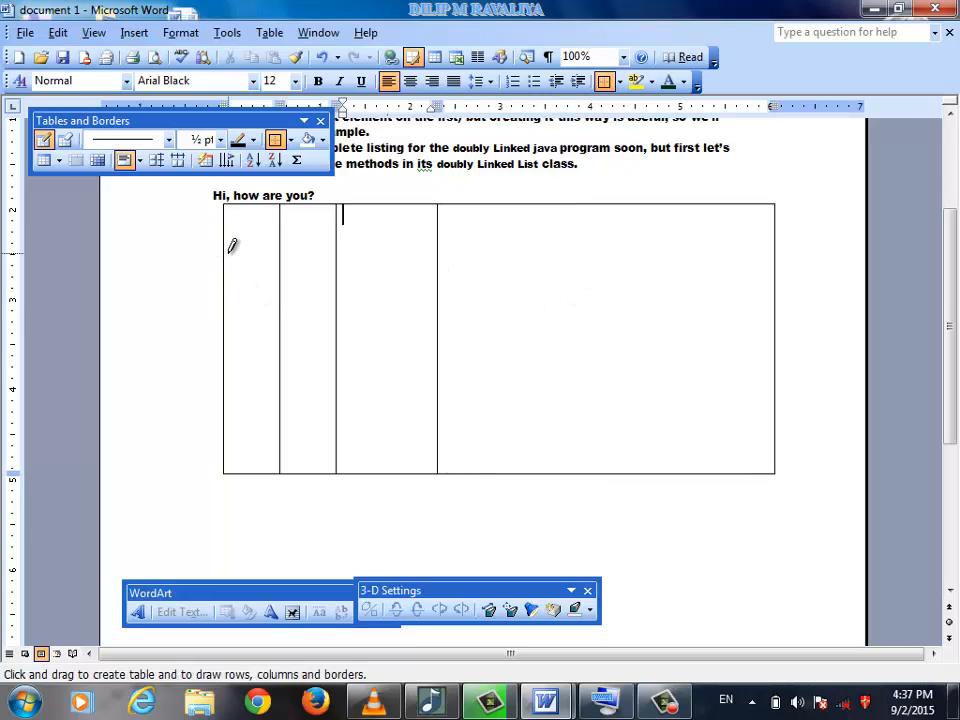
Step: Divide the table into five rows by drawing four horizontal lines across its full width
{"action": "left_click_drag", "start_coordinate": [230, 252], "coordinate": [748, 248]}
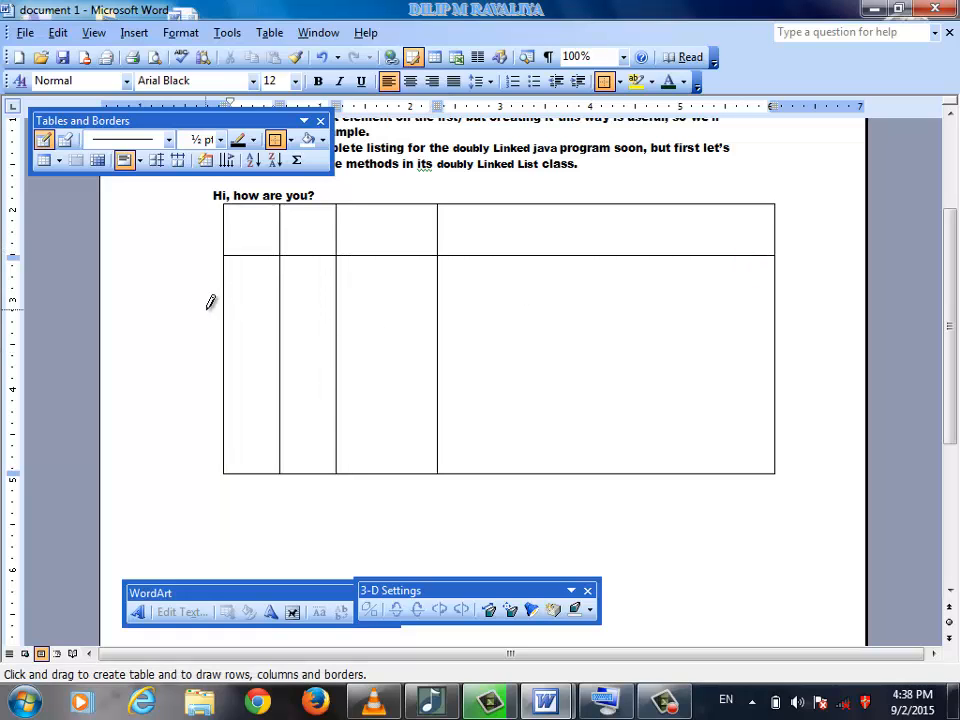
{"action": "left_click_drag", "start_coordinate": [229, 306], "coordinate": [560, 309]}
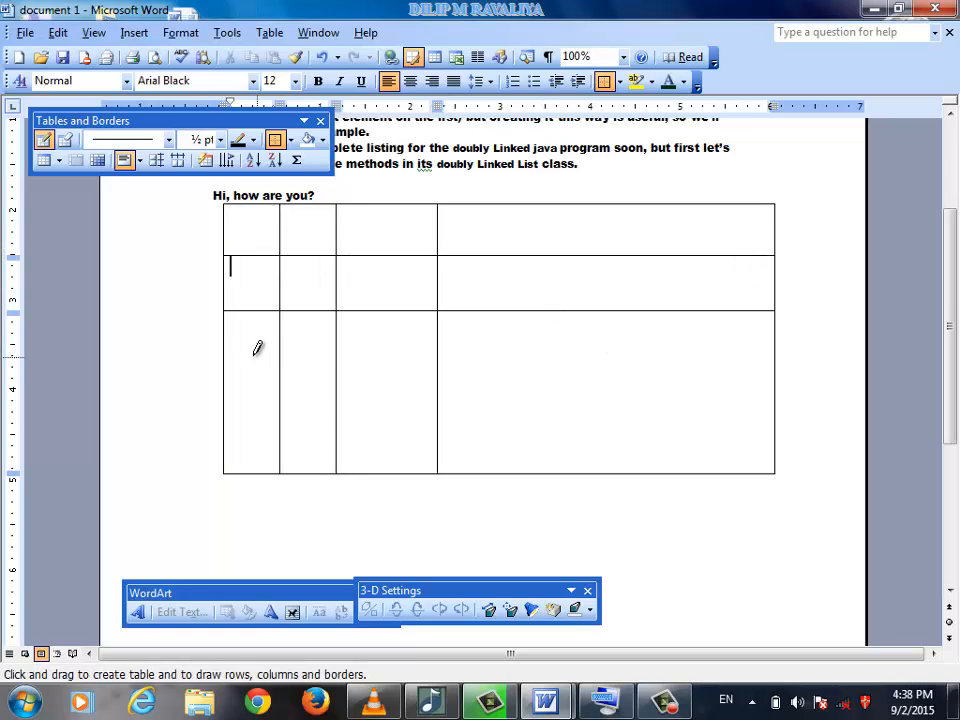
{"action": "mouse_move", "coordinate": [238, 352]}
{"action": "left_mouse_down"}
{"action": "mouse_move", "coordinate": [626, 369]}
{"action": "mouse_move", "coordinate": [676, 356]}
{"action": "left_mouse_up"}
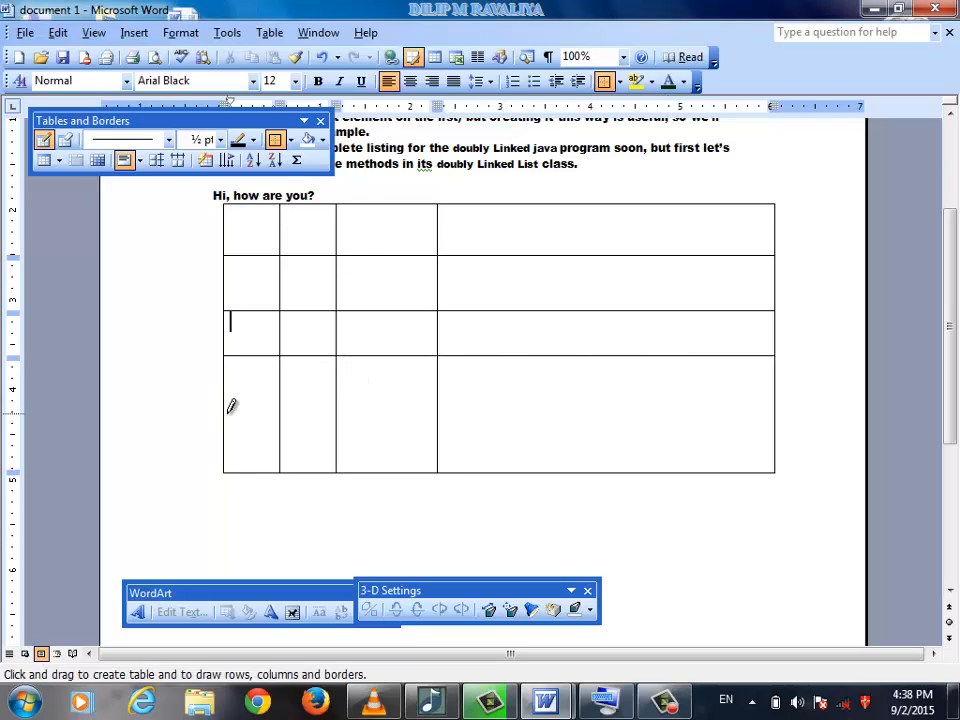
{"action": "mouse_move", "coordinate": [229, 416]}
{"action": "left_mouse_down"}
{"action": "mouse_move", "coordinate": [467, 417]}
{"action": "mouse_move", "coordinate": [597, 405]}
{"action": "left_mouse_up"}
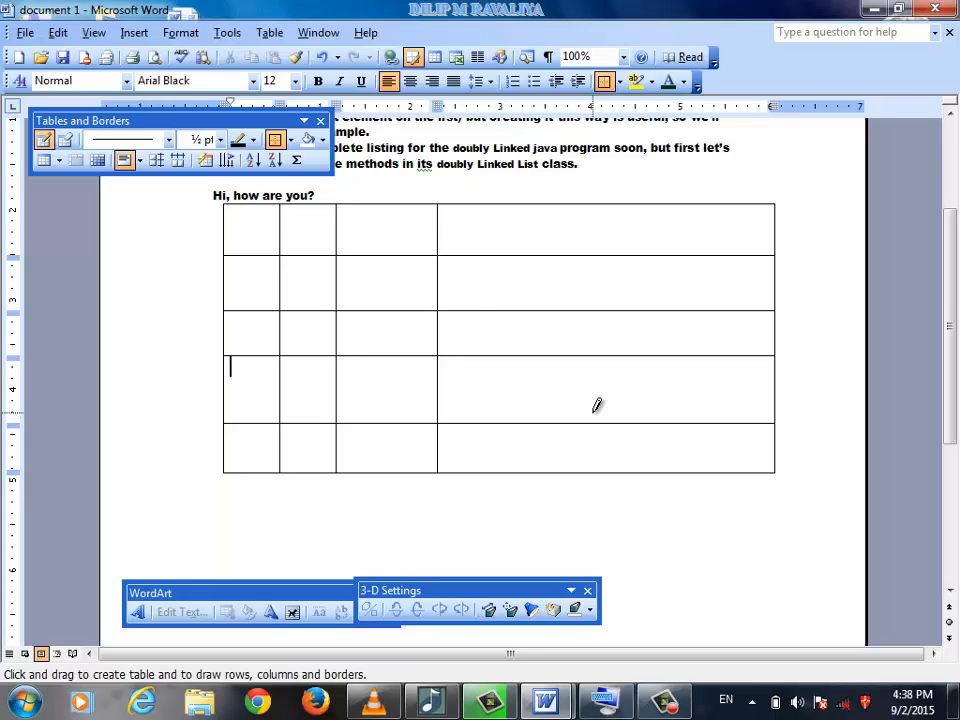
Step: Enter "no" in the first header cell and place the cursor in the second header cell
{"action": "left_click", "coordinate": [258, 232]}
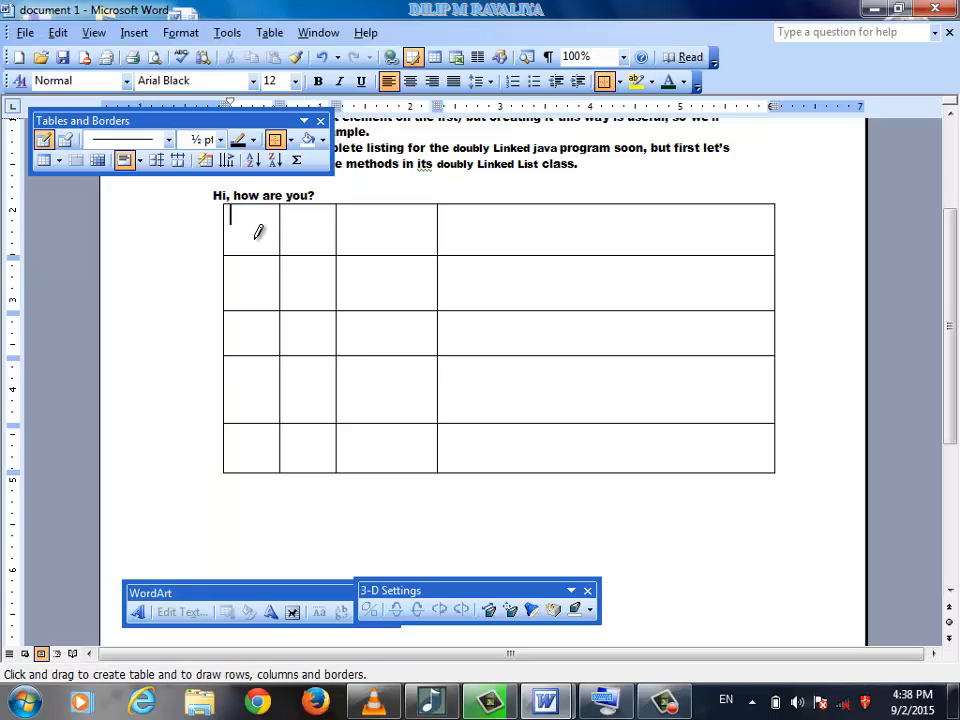
{"action": "type", "text": "n"}
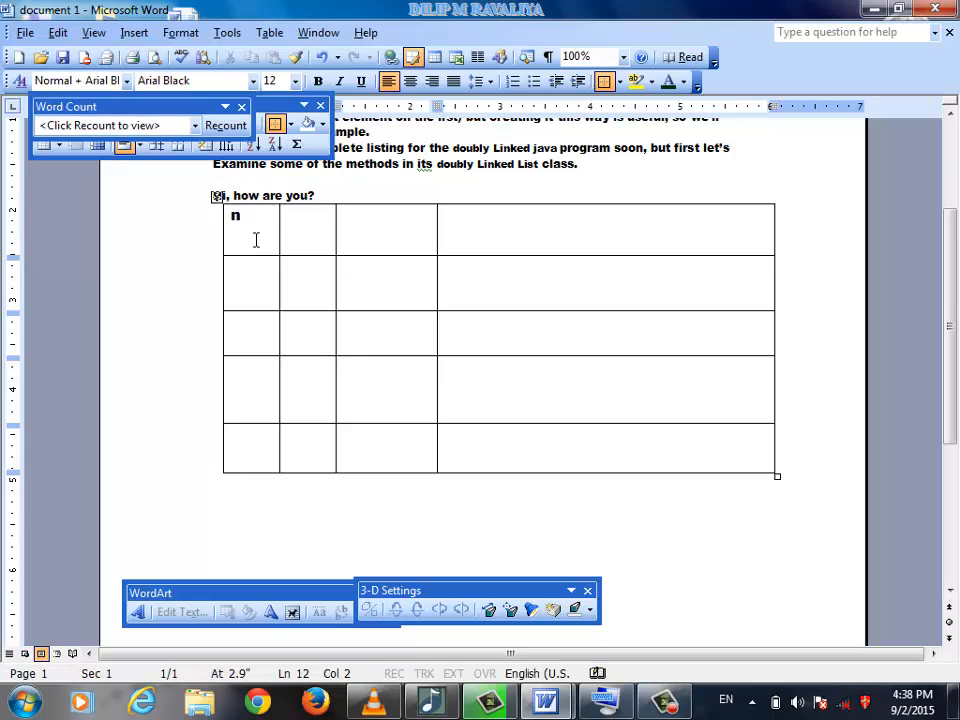
{"action": "type", "text": "o"}
{"action": "left_click", "coordinate": [315, 238]}
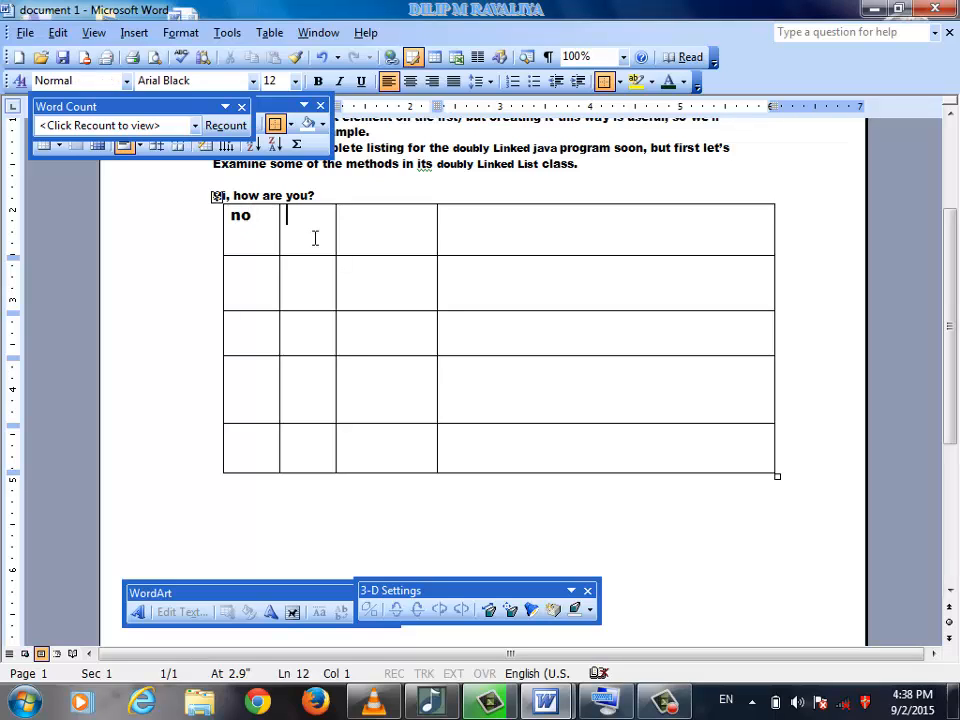
{"action": "type", "text": "name"}
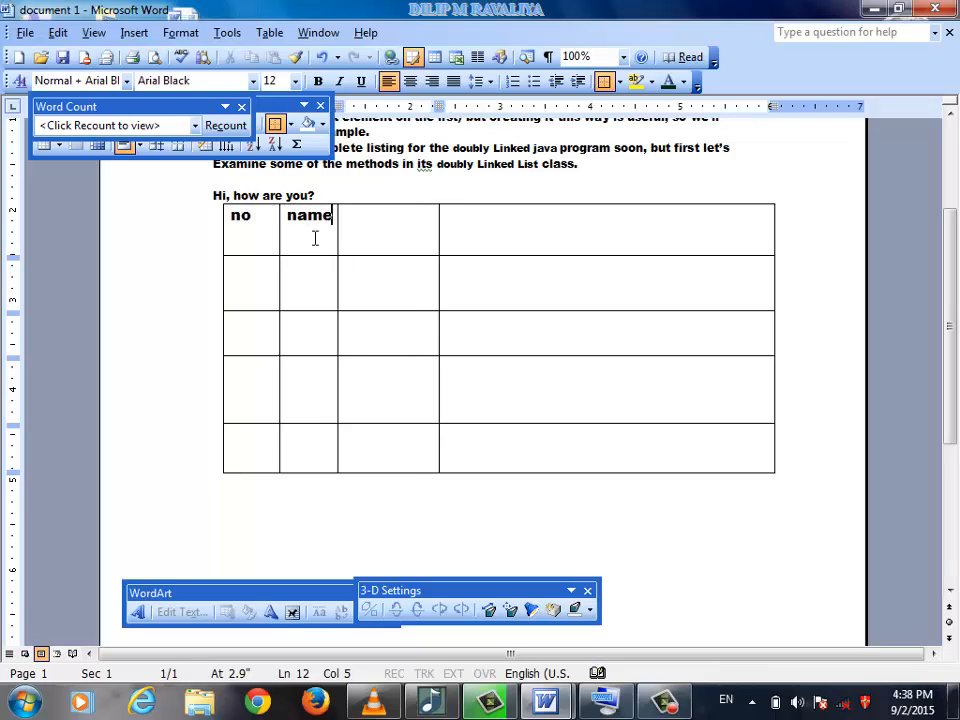
{"action": "key", "text": "BackSpace"}
{"action": "key", "text": "BackSpace"}
{"action": "key", "text": "BackSpace"}
{"action": "key", "text": "BackSpace"}
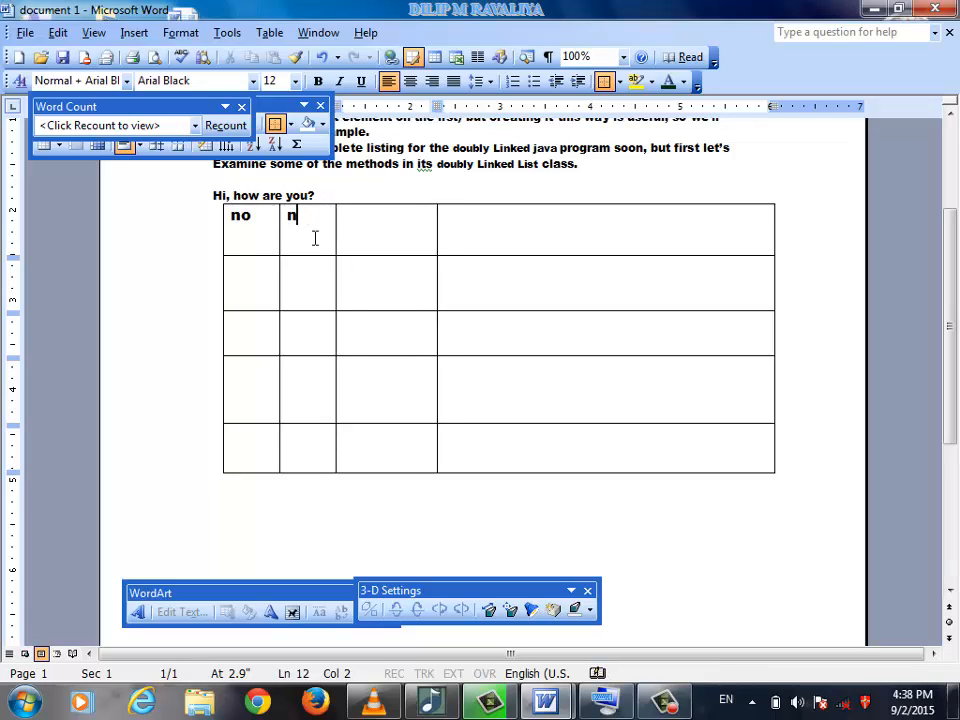
Step: Enter "Roll no." as the second column's heading and "name" as the third column's heading
{"action": "type", "text": "roll no."}
{"action": "key", "text": "Up"}
{"action": "left_click", "coordinate": [358, 231]}
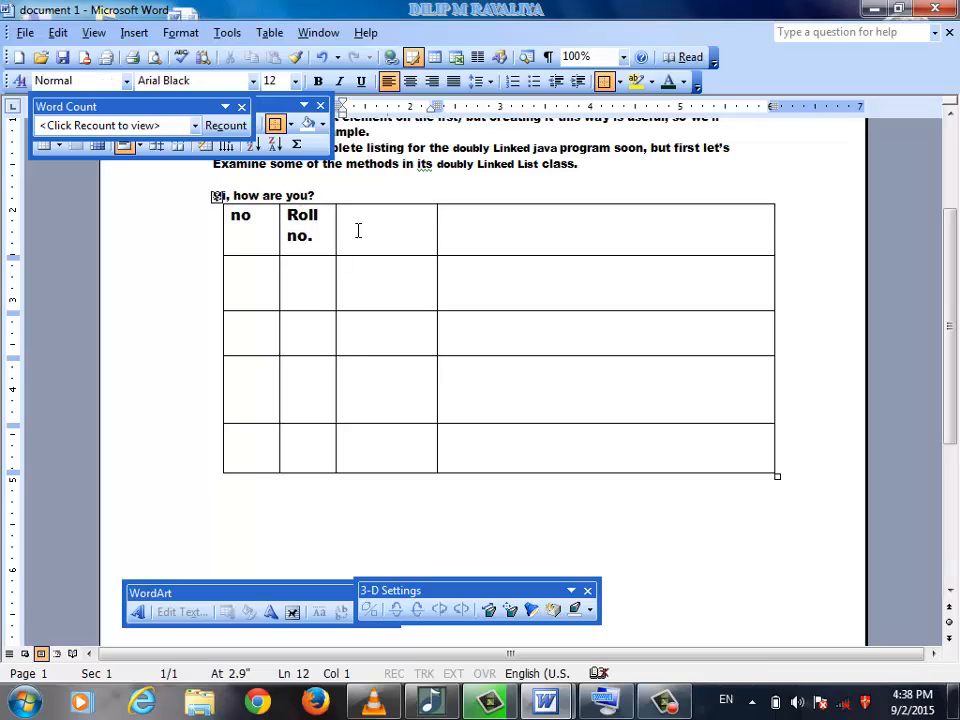
{"action": "type", "text": "name"}
Step: Enter "detail" as the fourth column's heading and correct its spelling
{"action": "left_click", "coordinate": [492, 218]}
{"action": "type", "text": "de"}
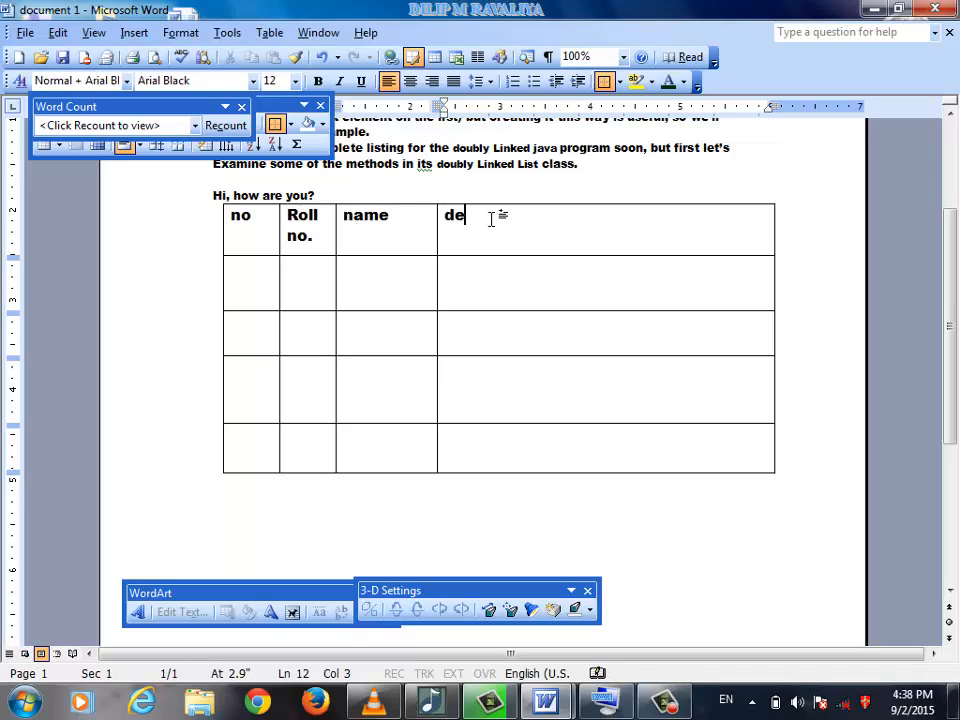
{"action": "type", "text": "etail"}
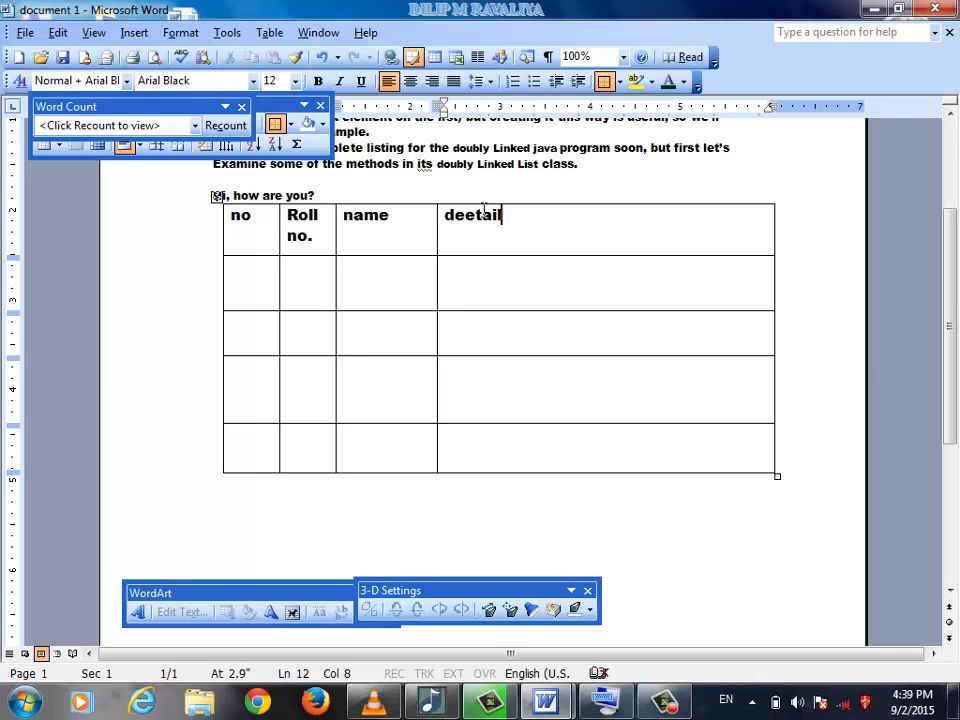
{"action": "left_click_drag", "start_coordinate": [502, 215], "coordinate": [433, 217]}
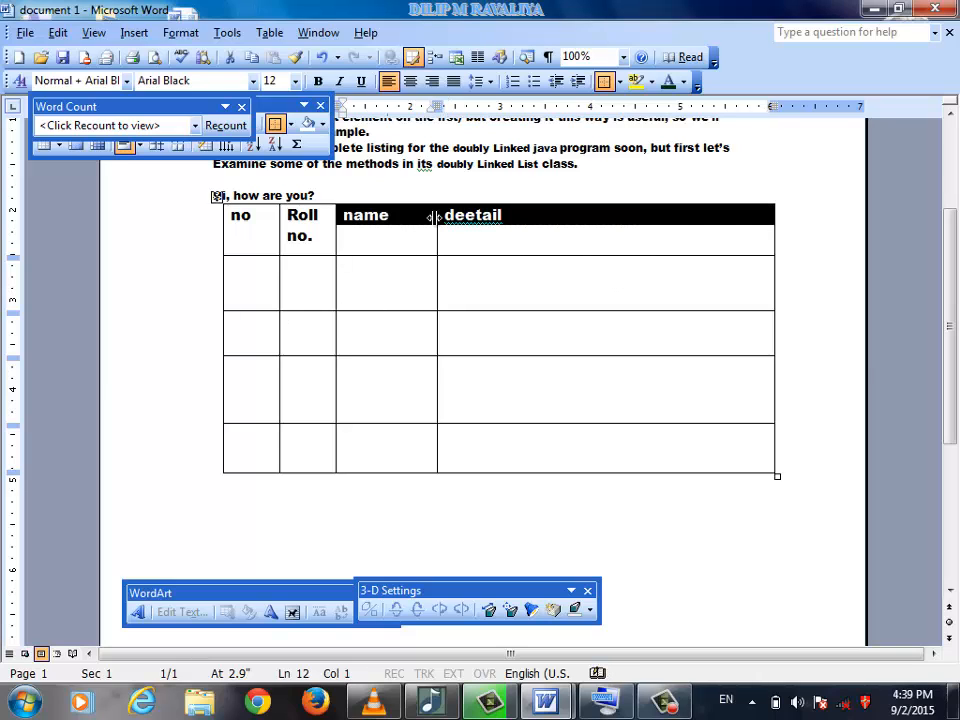
{"action": "left_click", "coordinate": [469, 238]}
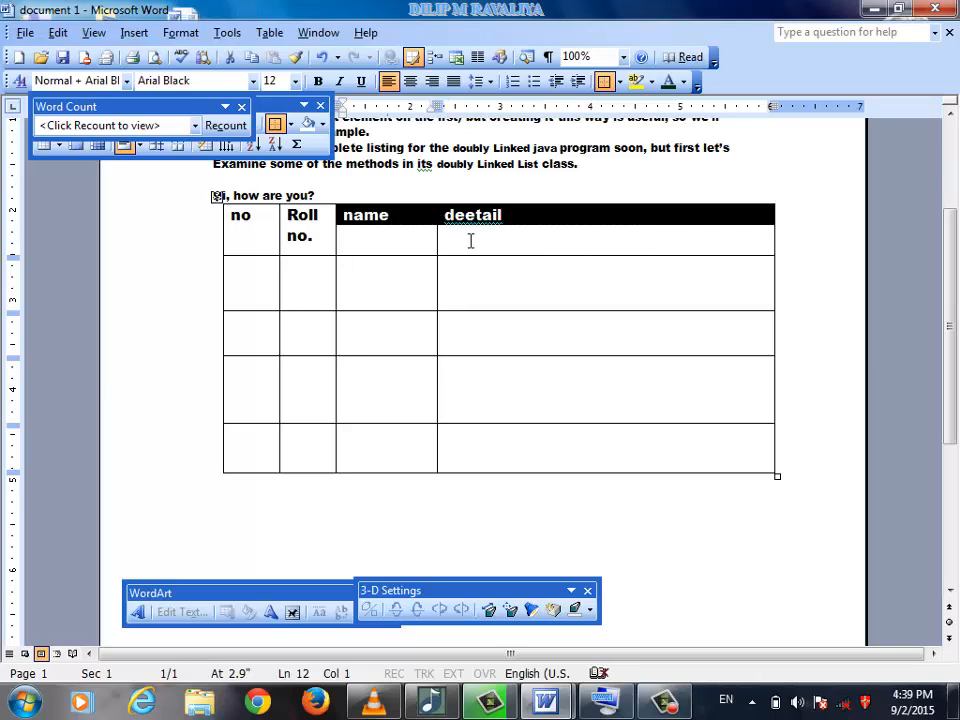
{"action": "left_click", "coordinate": [584, 220]}
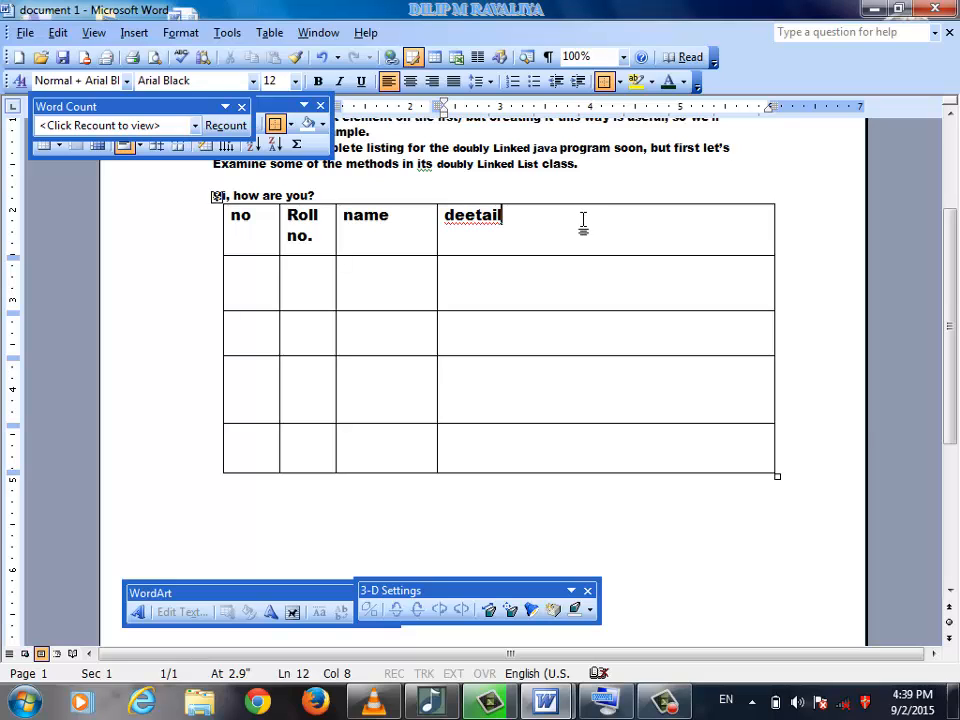
{"action": "left_click_drag", "start_coordinate": [503, 215], "coordinate": [456, 216]}
{"action": "left_click", "coordinate": [458, 218]}
{"action": "key", "text": "BackSpace"}
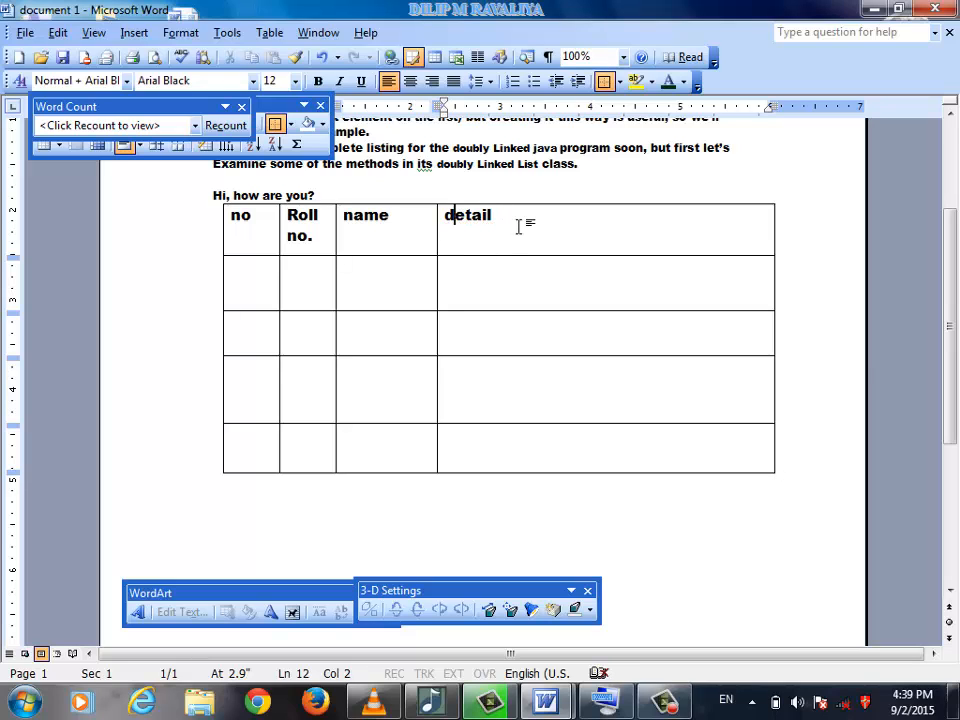
Step: Center the fourth column's heading in its cell and capitalize it as "Detail"
{"action": "left_click_drag", "start_coordinate": [516, 219], "coordinate": [441, 213]}
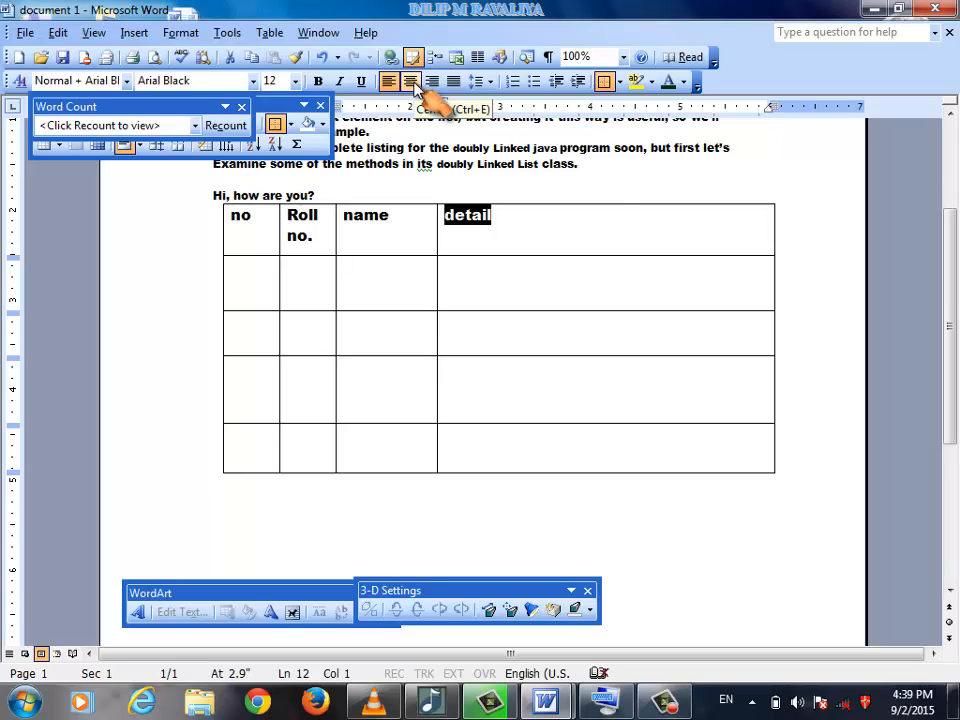
{"action": "left_click", "coordinate": [416, 86]}
{"action": "left_click", "coordinate": [522, 234]}
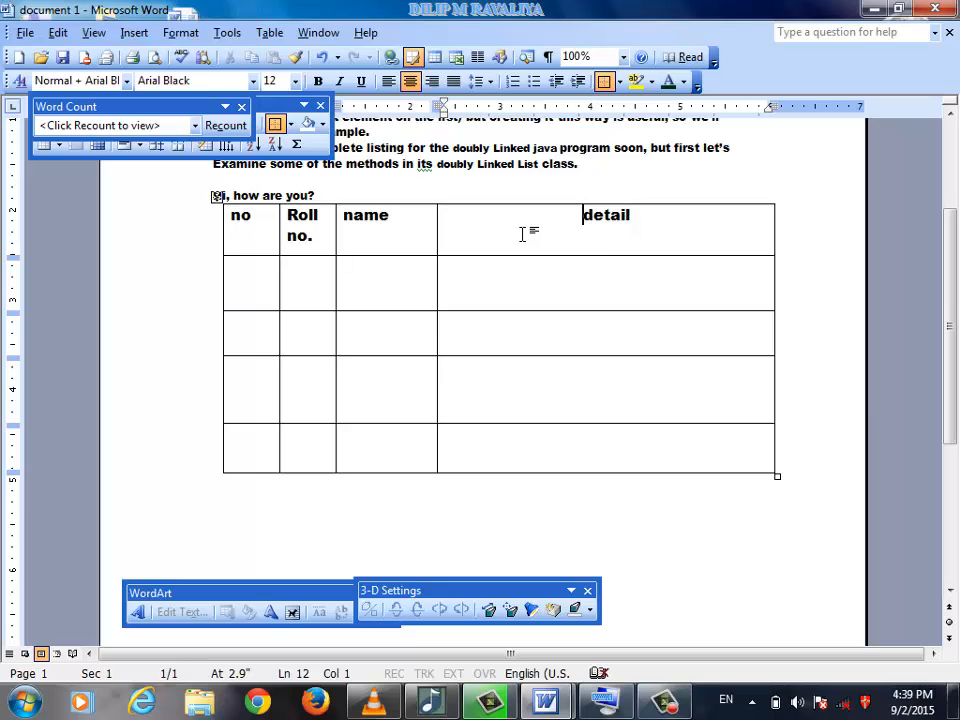
{"action": "left_click", "coordinate": [596, 217]}
{"action": "key", "text": "BackSpace"}
{"action": "type", "text": "D"}
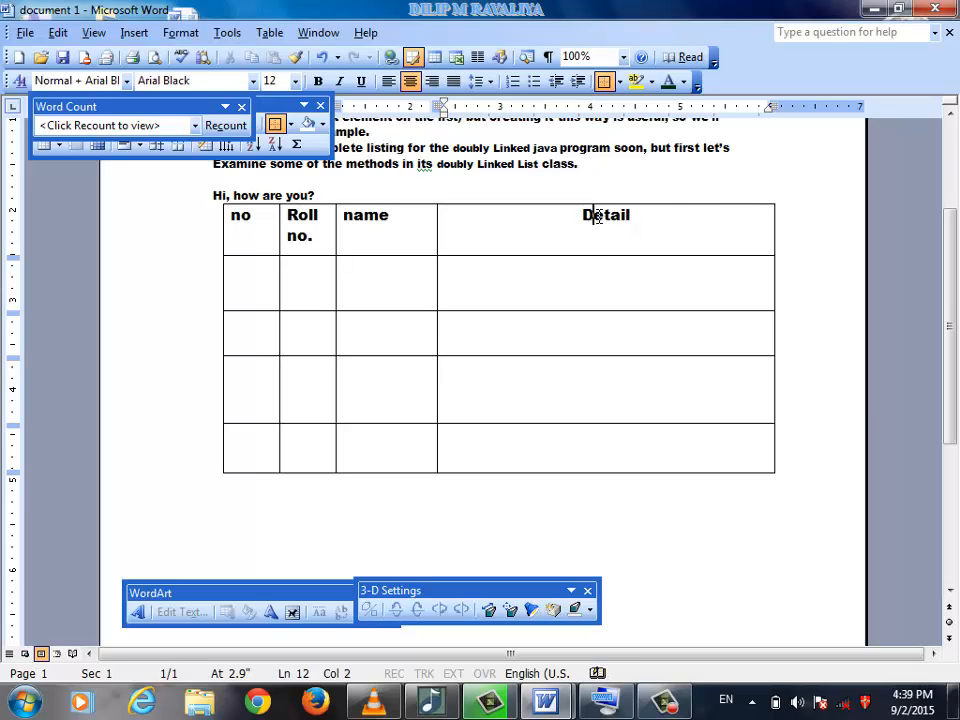
Step: Capitalize the third column's heading as "Name"
{"action": "left_click", "coordinate": [353, 214]}
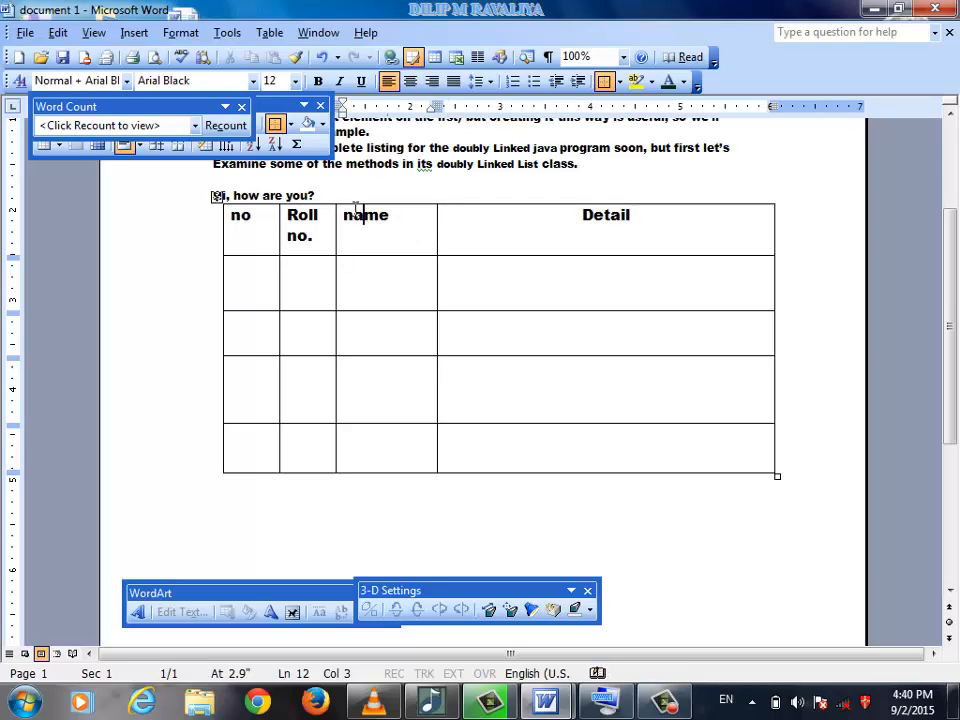
{"action": "key", "text": "BackSpace"}
{"action": "type", "text": "N"}
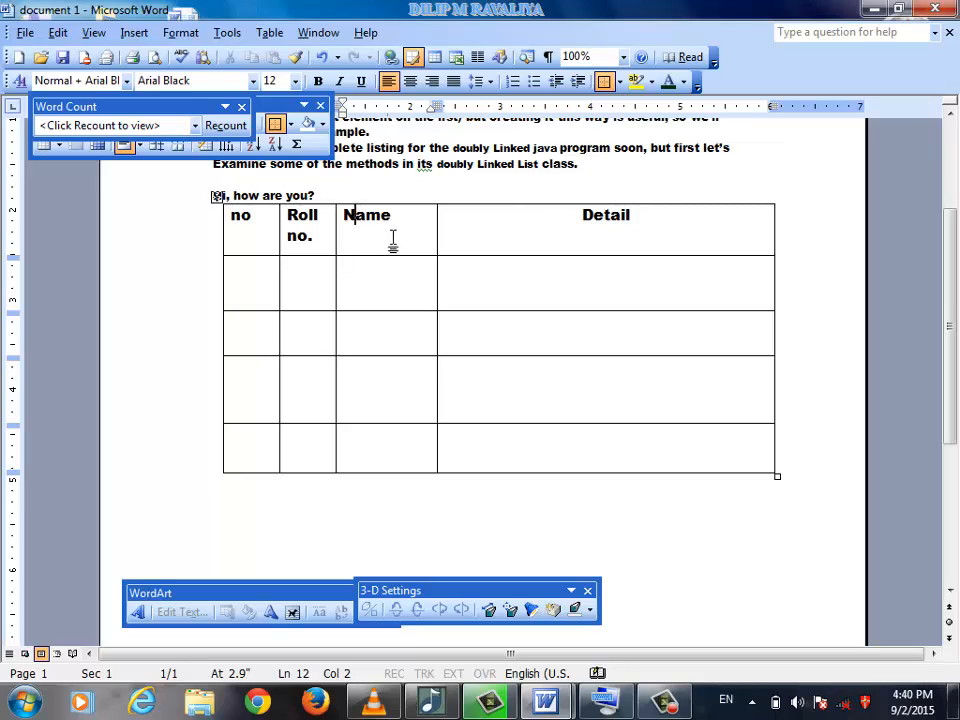
Step: Center the "Name" heading in its cell and widen the "Roll no." column so its heading fits on one line
{"action": "left_click_drag", "start_coordinate": [398, 220], "coordinate": [325, 213]}
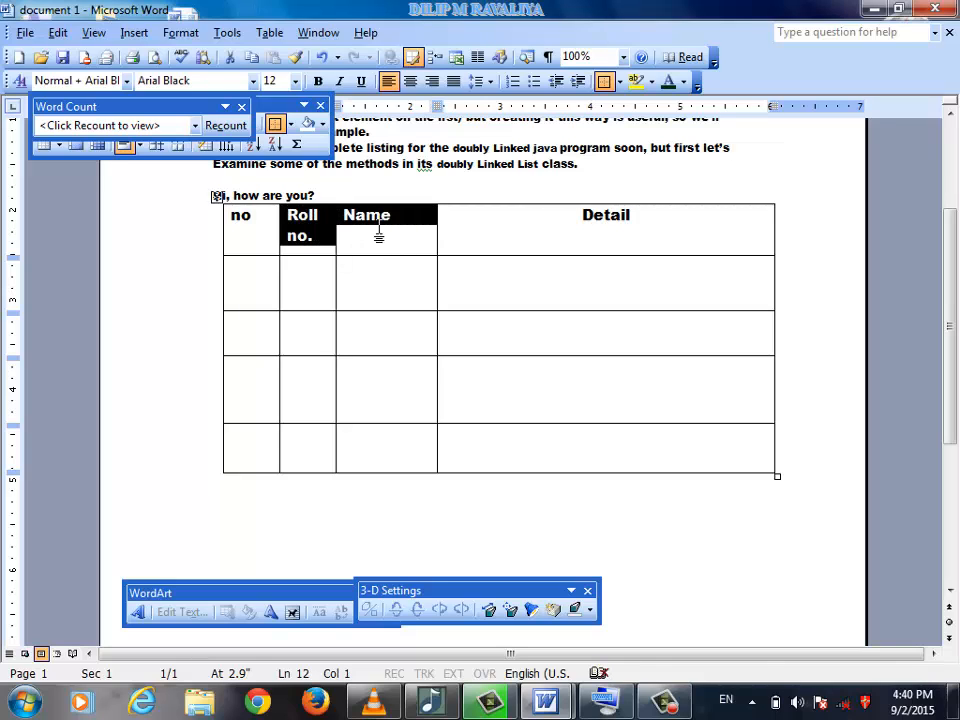
{"action": "left_click", "coordinate": [399, 214]}
{"action": "left_click_drag", "start_coordinate": [399, 214], "coordinate": [344, 214]}
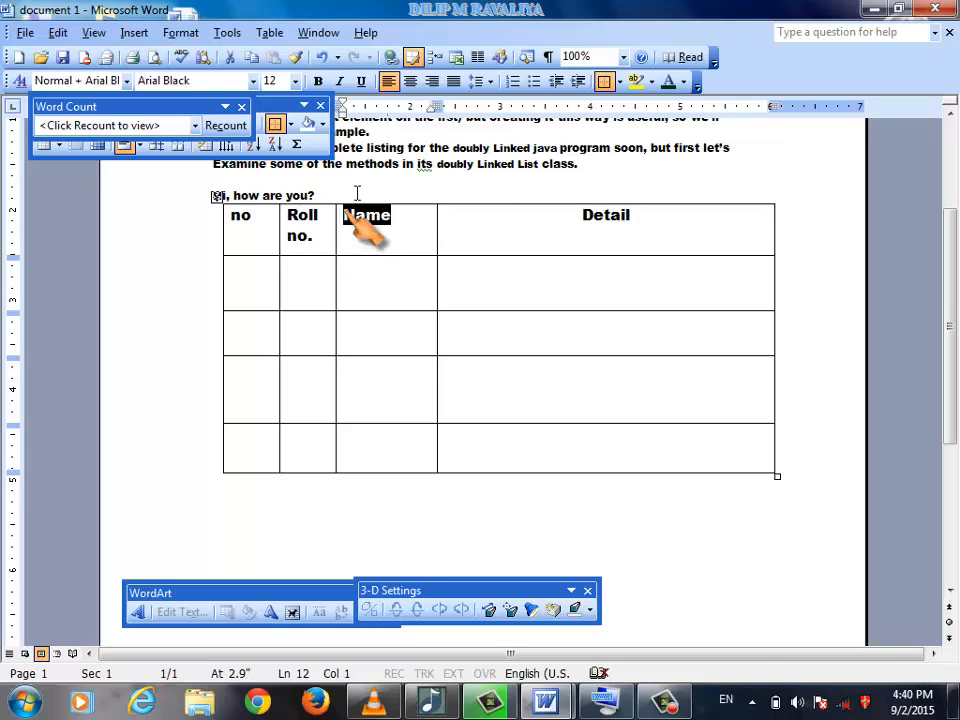
{"action": "left_click", "coordinate": [411, 82]}
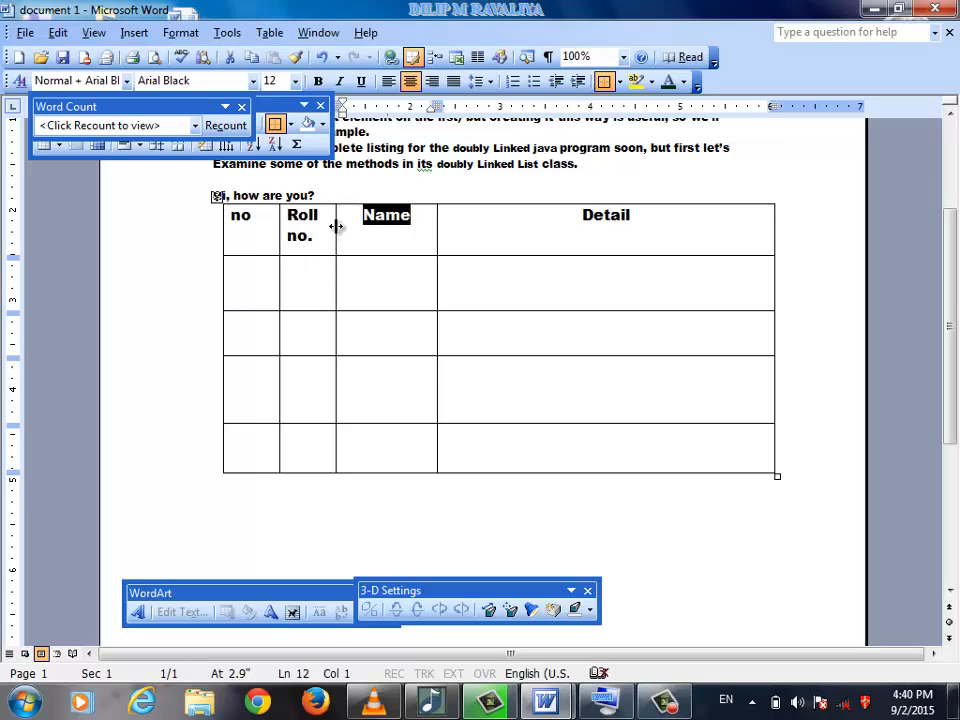
{"action": "left_click_drag", "start_coordinate": [337, 226], "coordinate": [347, 226]}
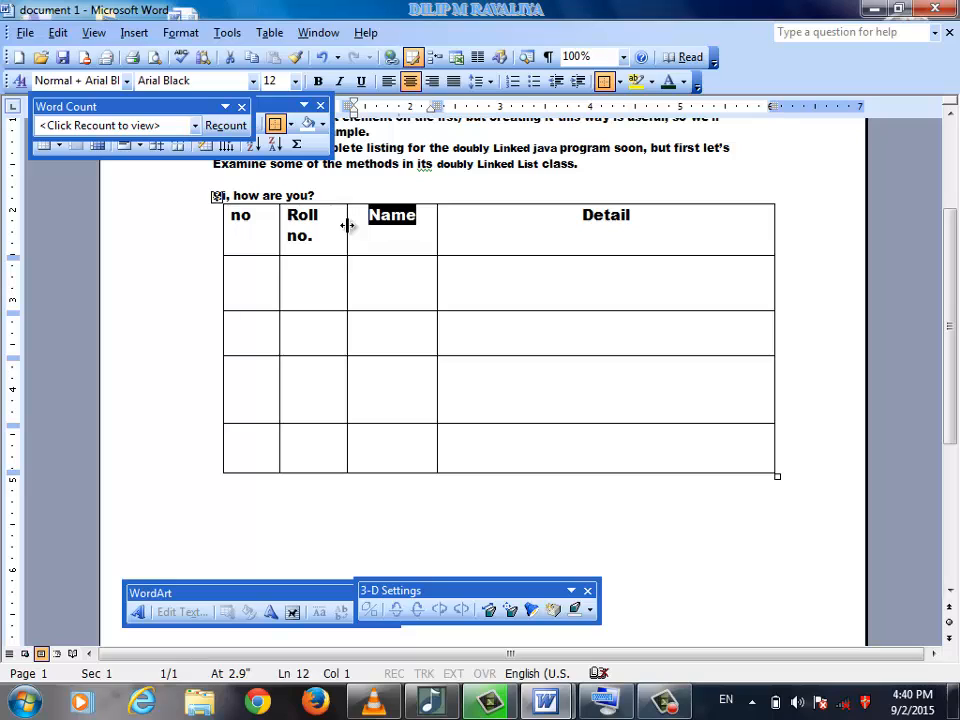
{"action": "left_click_drag", "start_coordinate": [348, 225], "coordinate": [358, 227]}
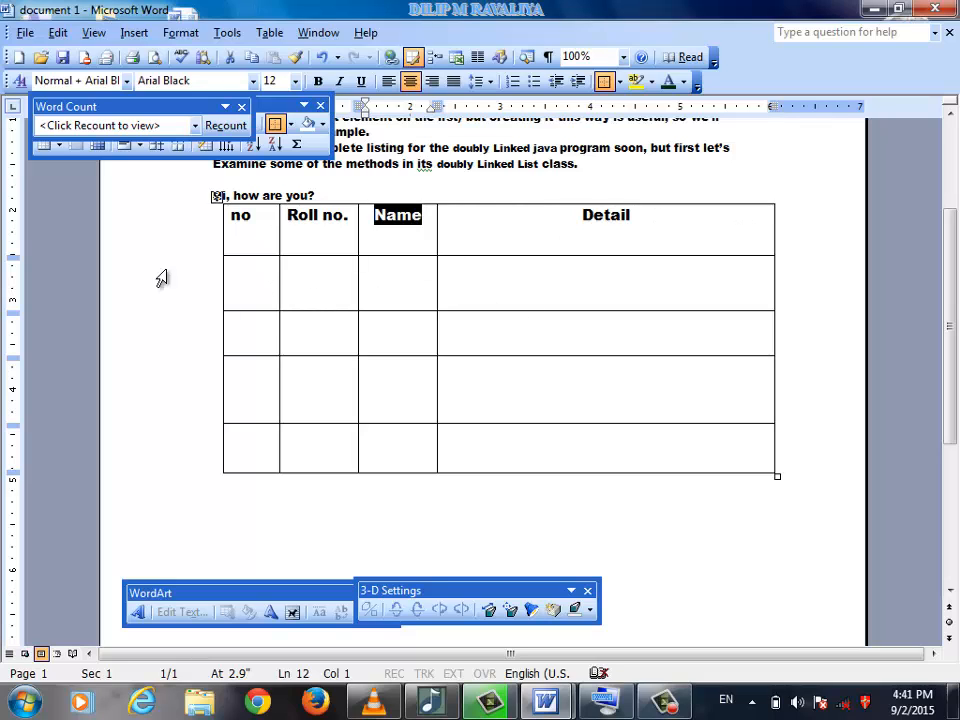
Step: Number the four rows below the header 1, 2, 3 and 4 in the "no" column
{"action": "left_click", "coordinate": [248, 283]}
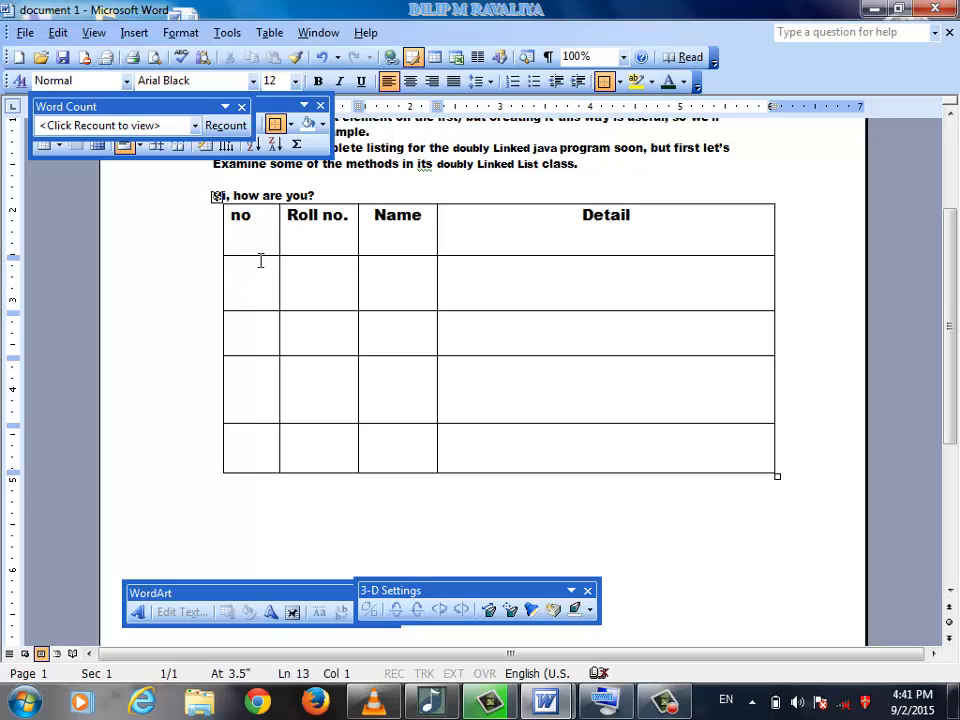
{"action": "type", "text": "1"}
{"action": "type", "text": "2"}
{"action": "left_click", "coordinate": [262, 388]}
{"action": "type", "text": "3"}
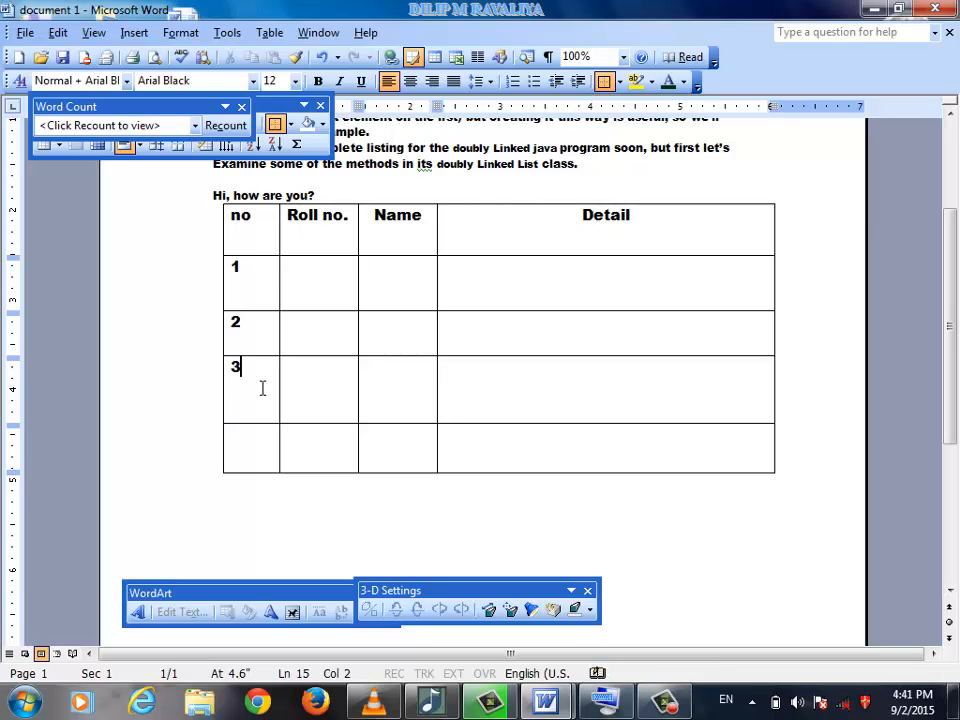
{"action": "left_click", "coordinate": [263, 448]}
{"action": "type", "text": "4"}
Step: Fill the "Roll no." column with 26, 54, 23 and 48 for rows 1 to 4
{"action": "left_click", "coordinate": [327, 282]}
{"action": "type", "text": "26"}
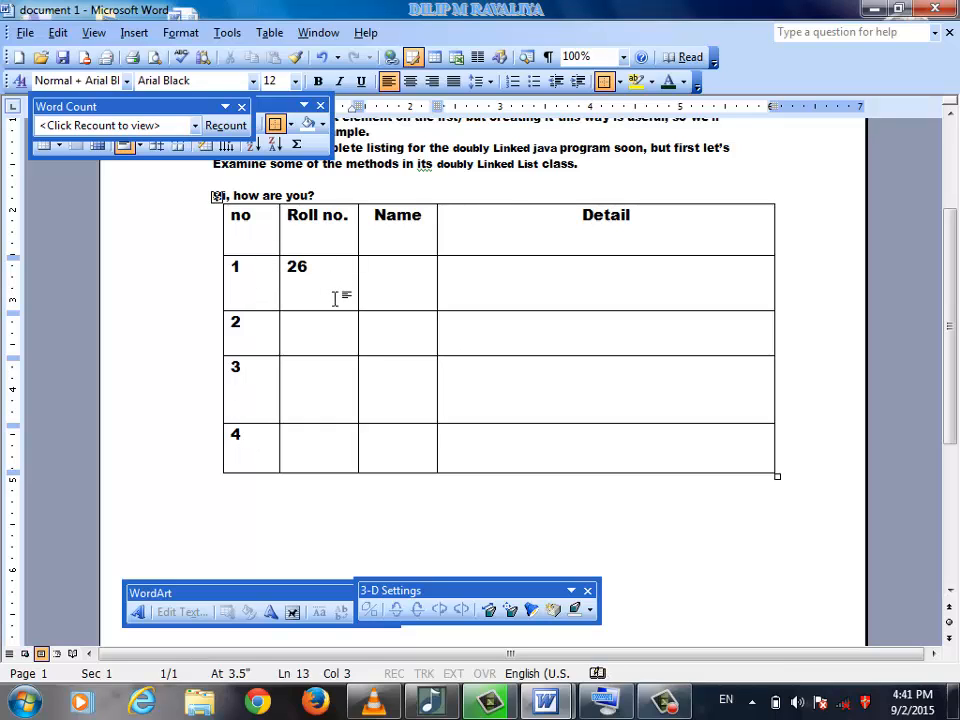
{"action": "left_click", "coordinate": [342, 326]}
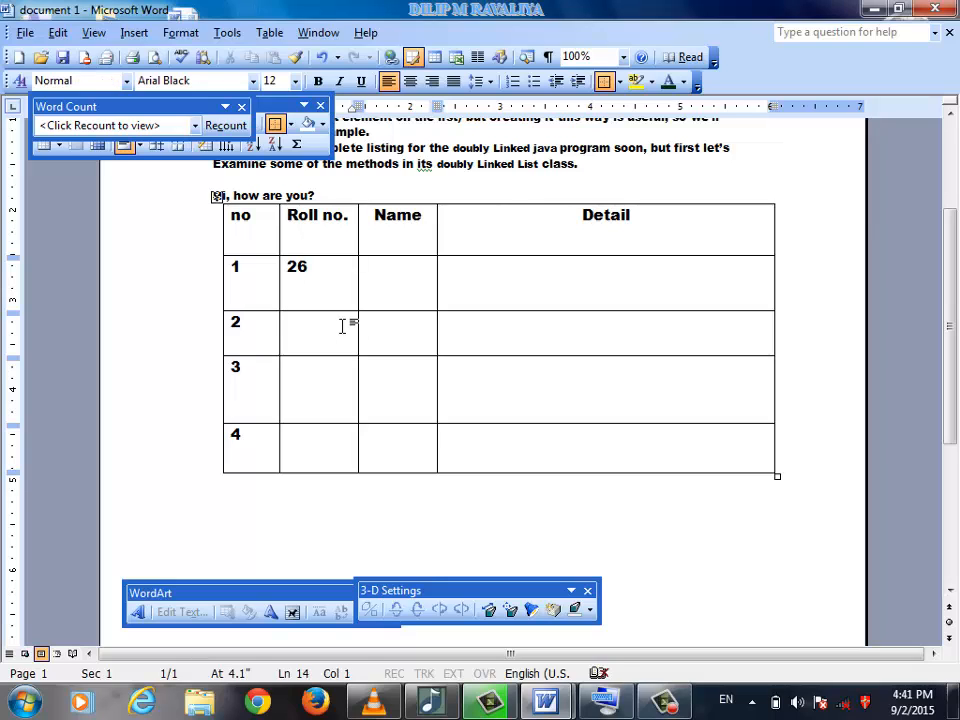
{"action": "type", "text": "54"}
{"action": "left_click", "coordinate": [333, 368]}
{"action": "type", "text": "23"}
{"action": "left_click", "coordinate": [332, 443]}
{"action": "type", "text": "48"}
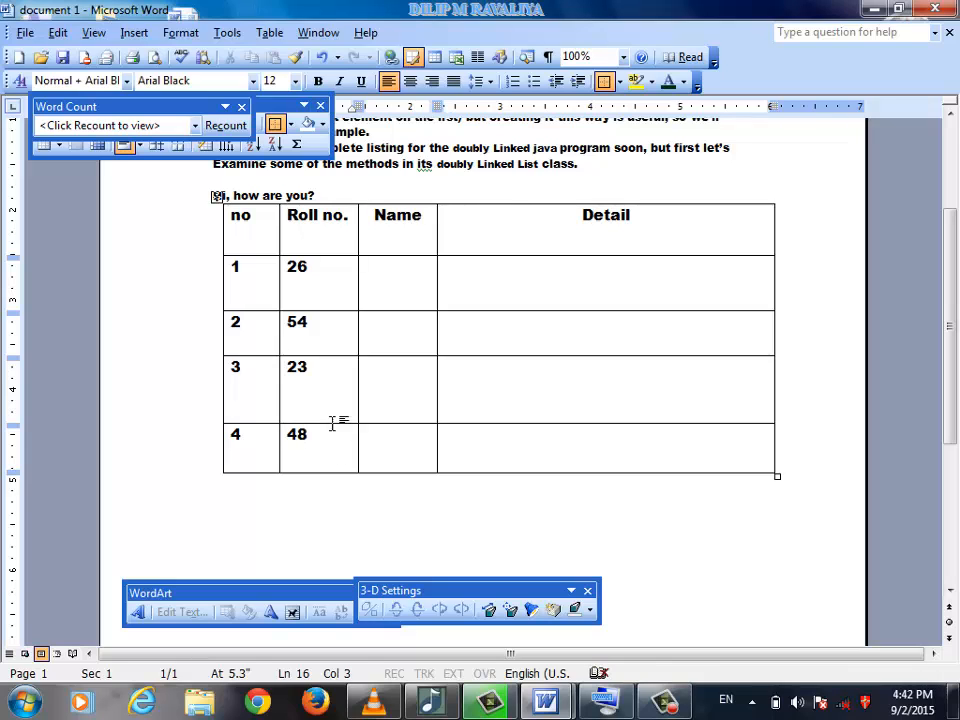
Step: Fill the "Name" column with the four students' first names and enter "ddfg" as the first row's detail
{"action": "left_click", "coordinate": [392, 277]}
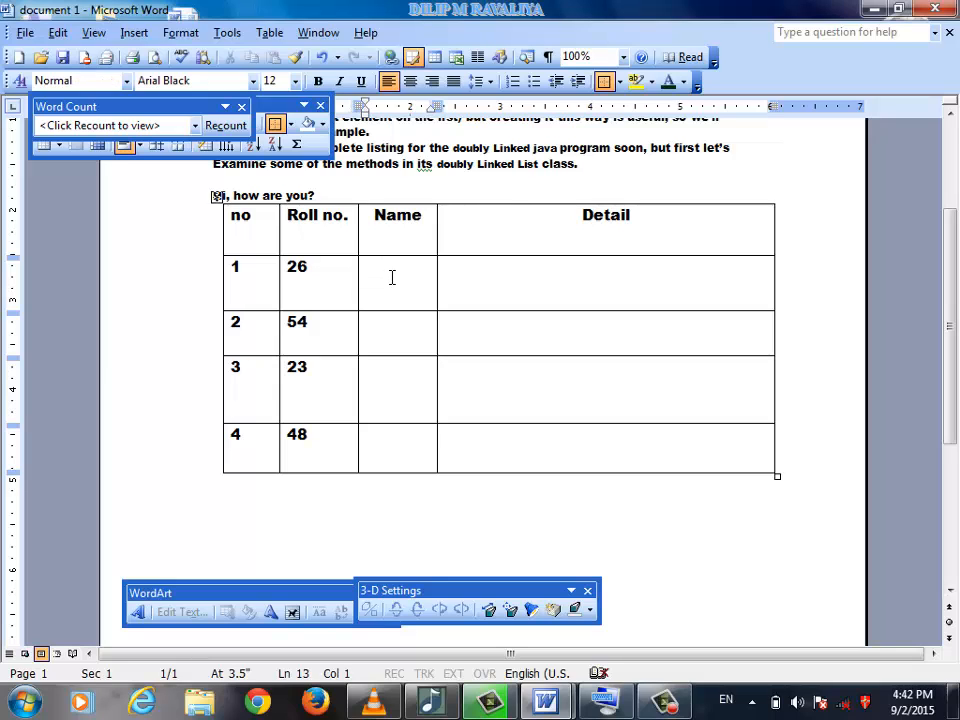
{"action": "type", "text": "vikas"}
{"action": "left_click", "coordinate": [400, 322]}
{"action": "type", "text": "arpa"}
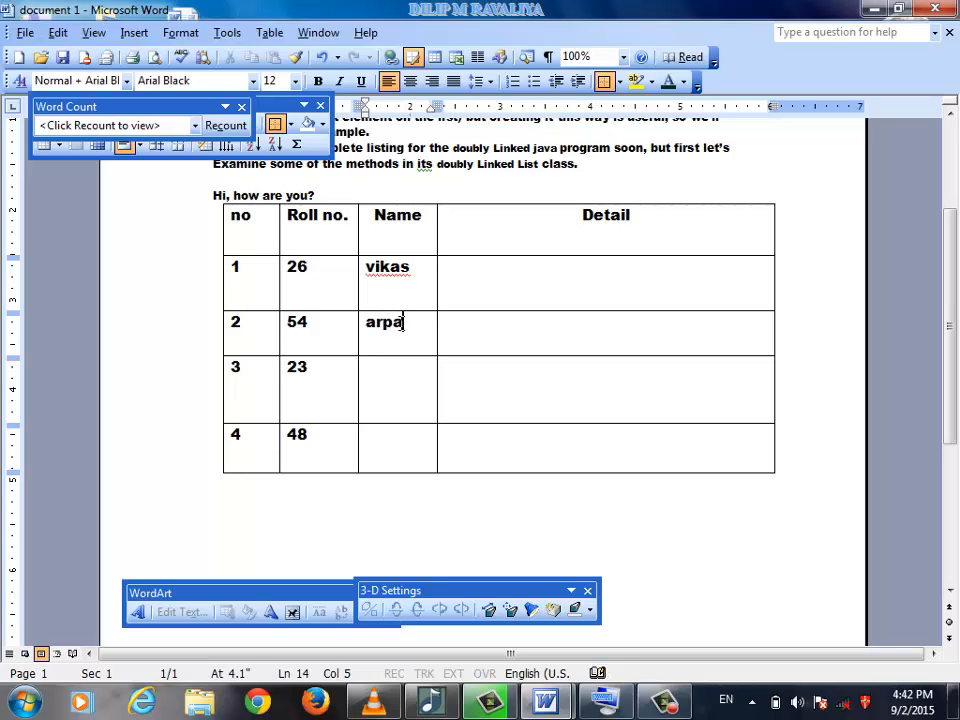
{"action": "type", "text": "n"}
{"action": "left_click", "coordinate": [410, 375]}
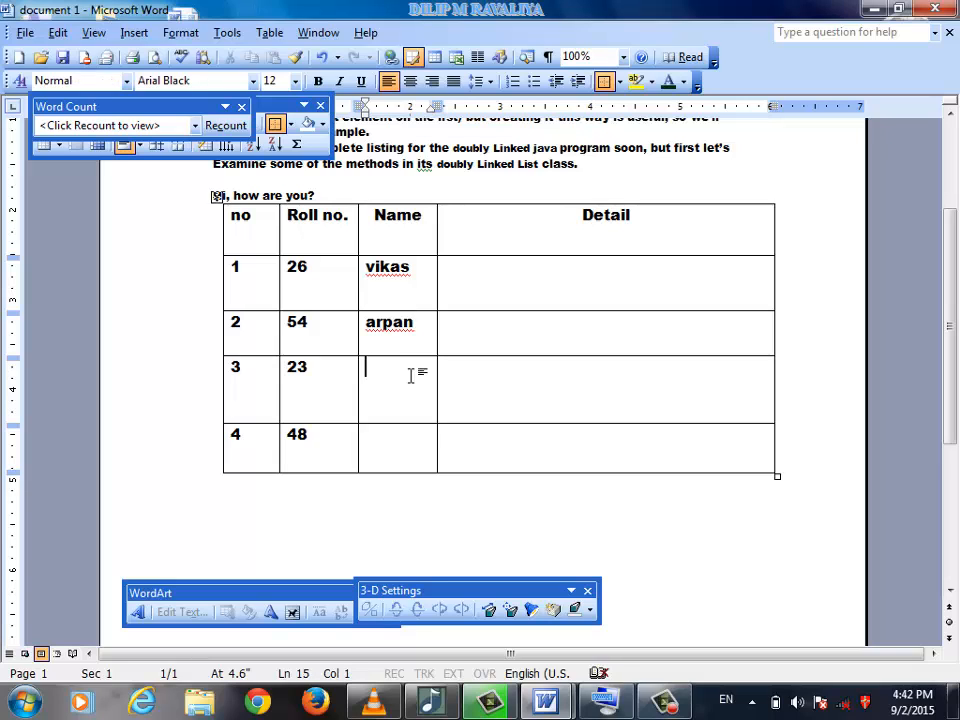
{"action": "type", "text": "mohit"}
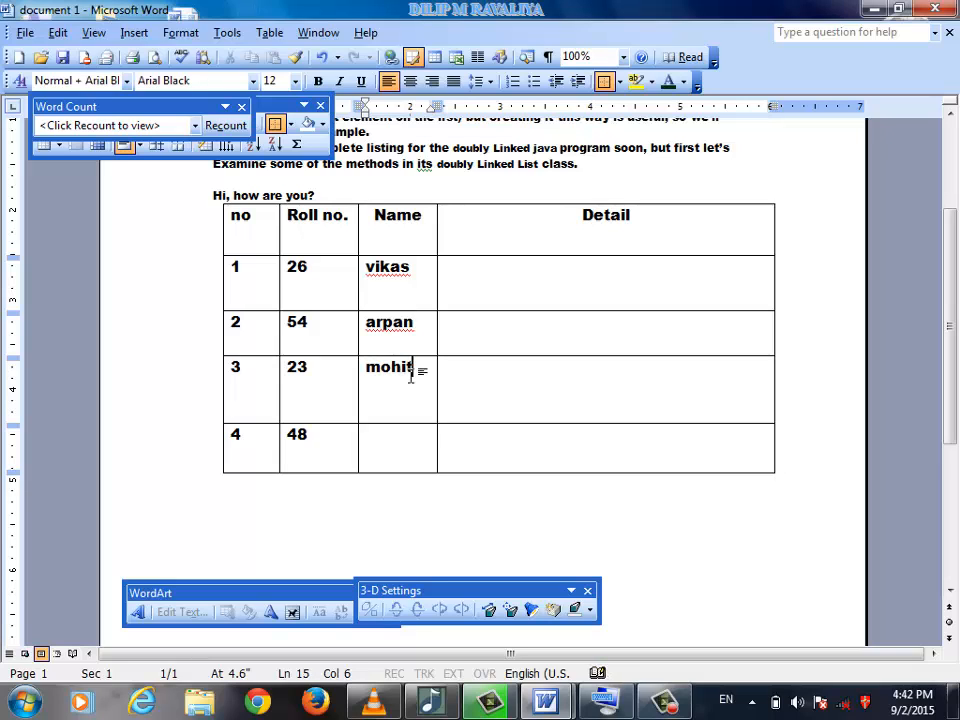
{"action": "left_click", "coordinate": [420, 446]}
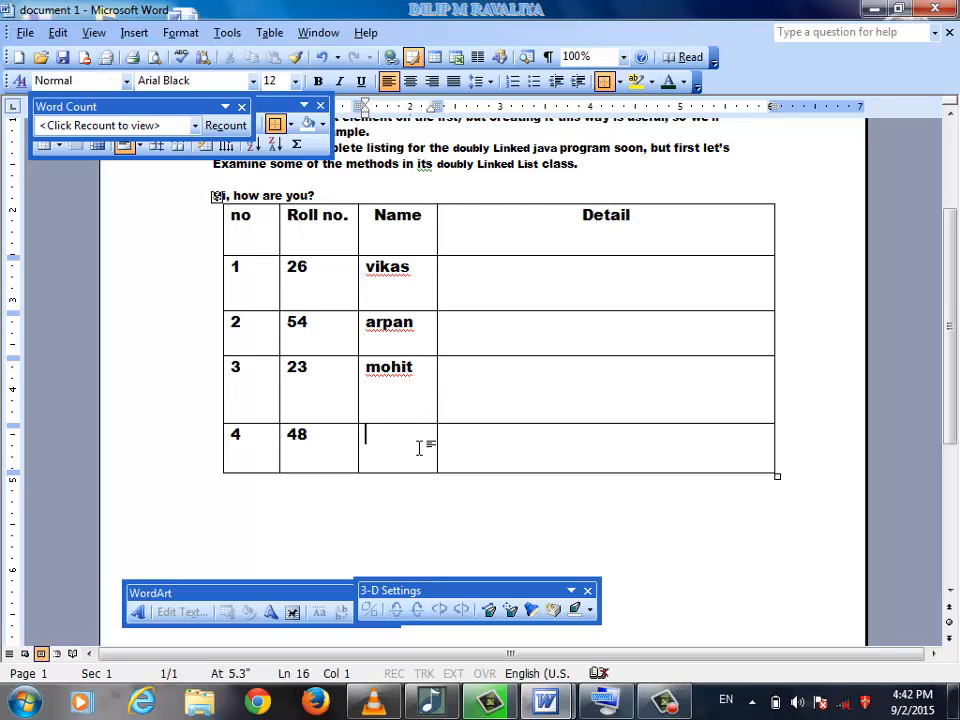
{"action": "type", "text": "kr"}
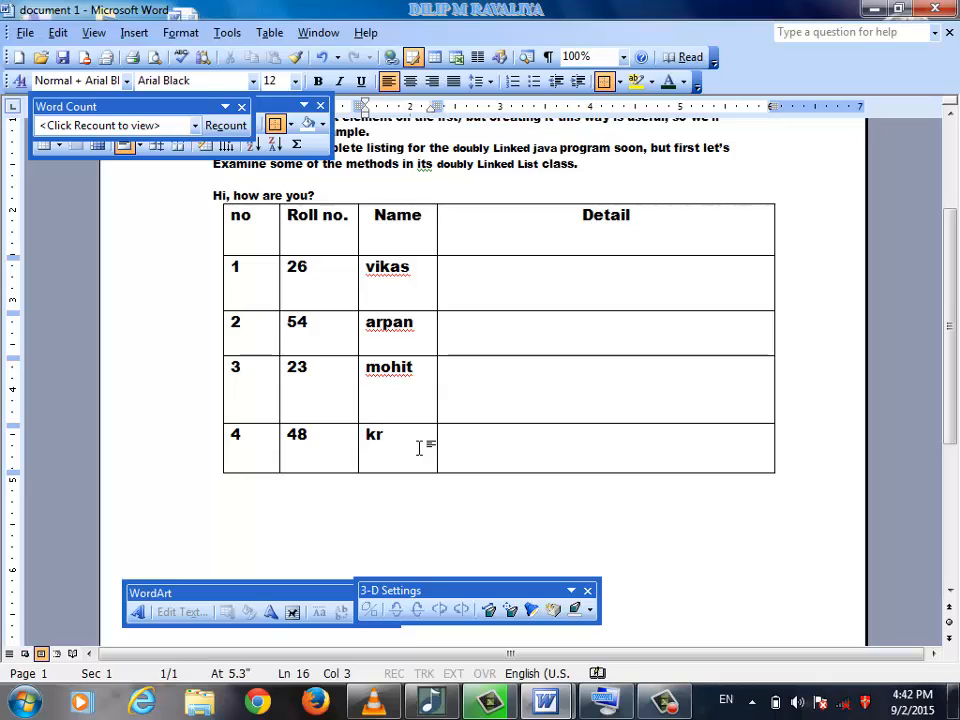
{"action": "type", "text": "ishna"}
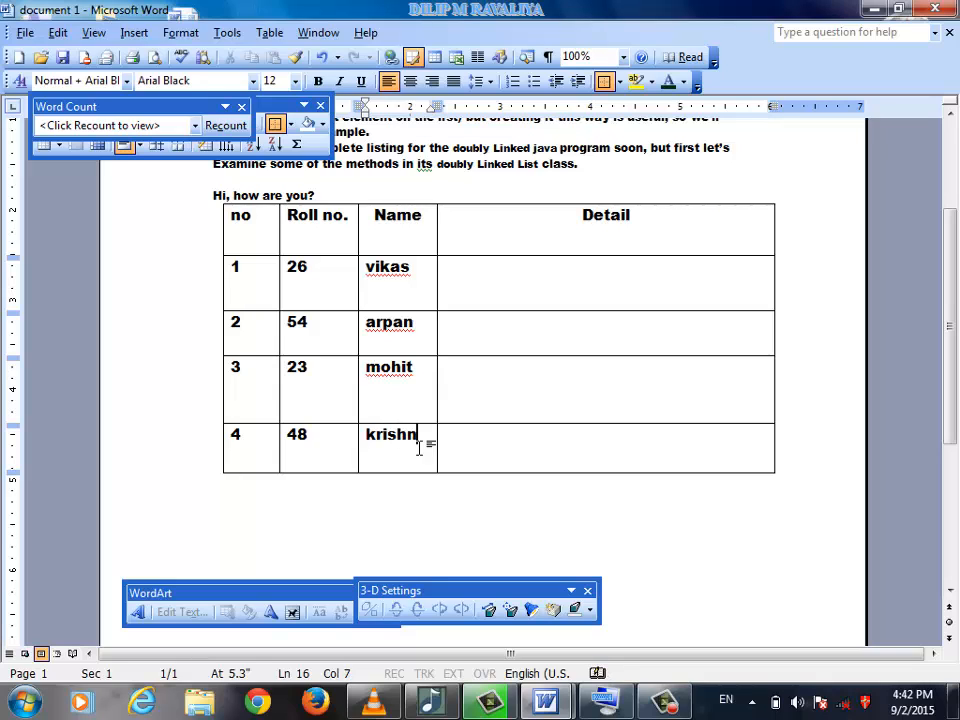
{"action": "left_click", "coordinate": [465, 293]}
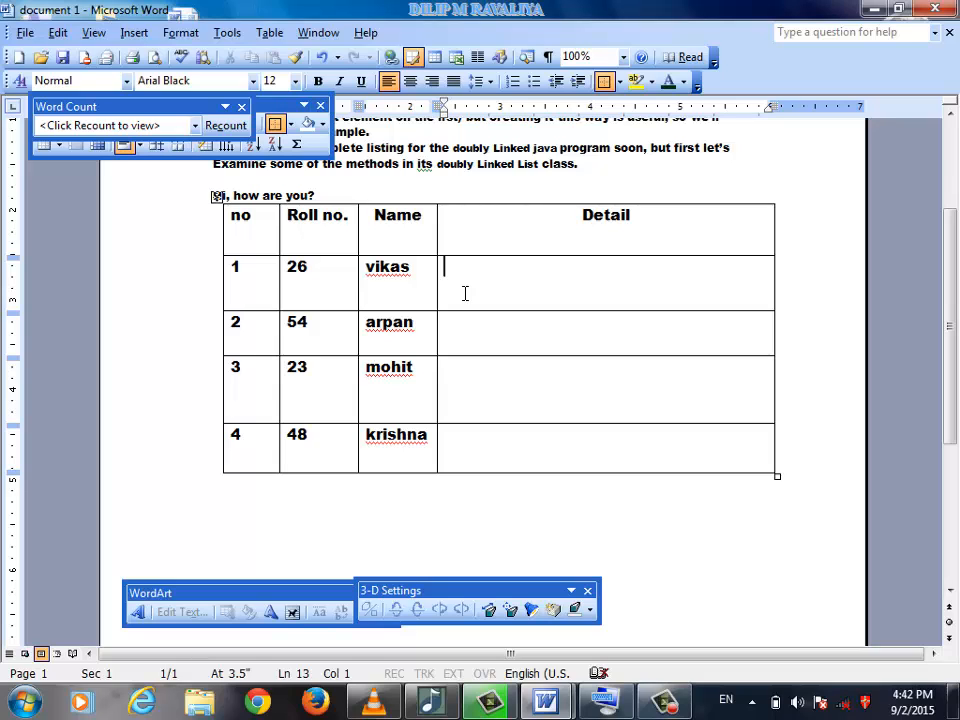
{"action": "type", "text": "ddfg"}
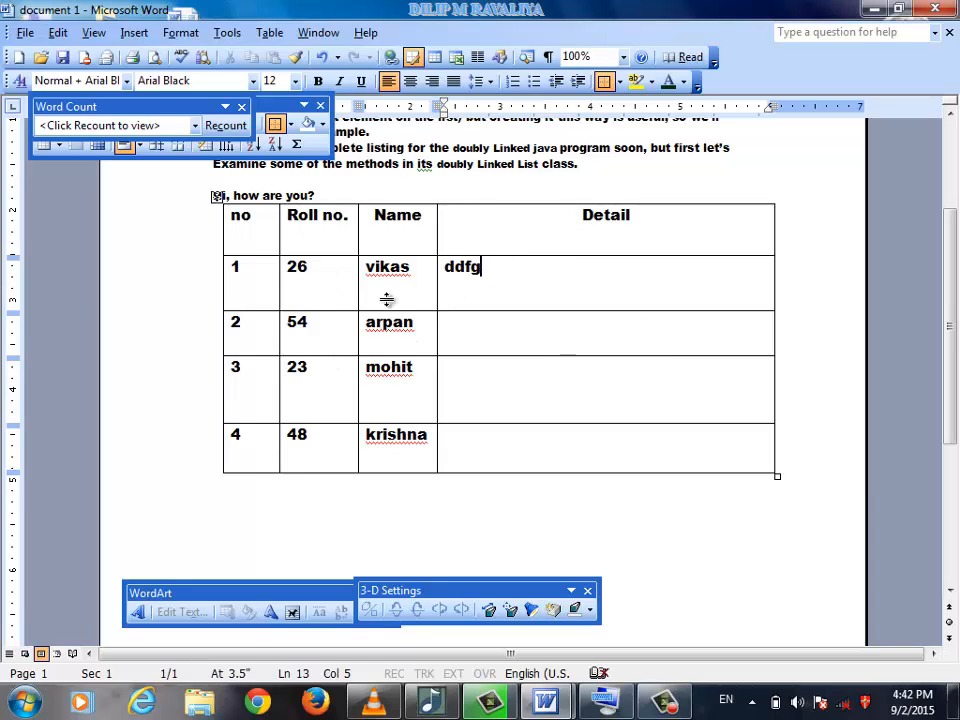
Step: Format the "Detail" heading in Copperplate Gothic Bold, bold, at size 14
{"action": "left_click_drag", "start_coordinate": [949, 328], "coordinate": [952, 310]}
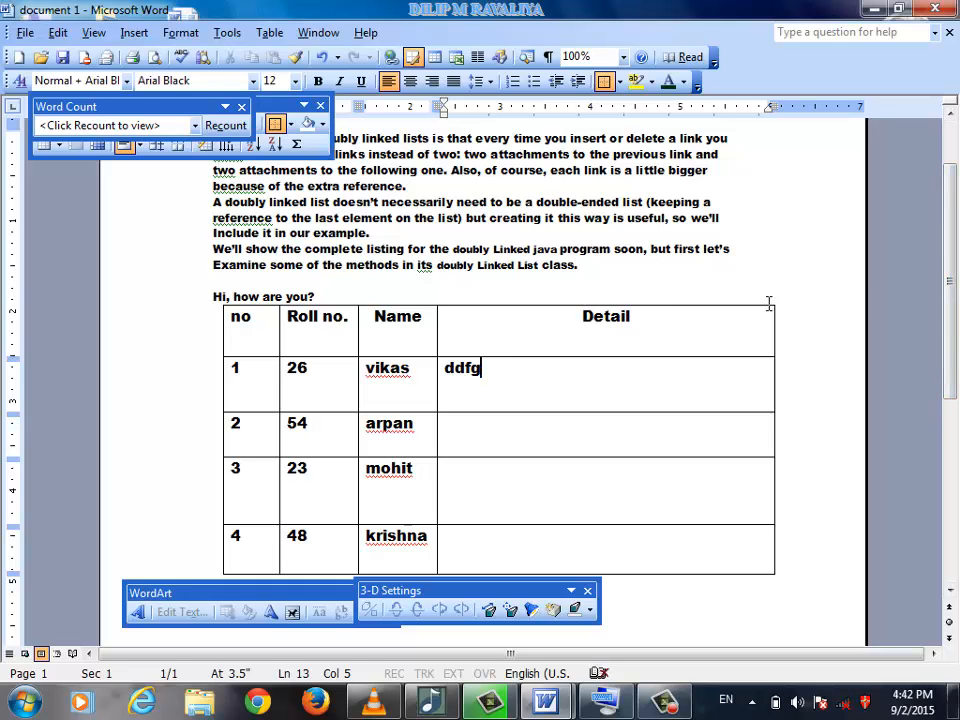
{"action": "mouse_move", "coordinate": [955, 342]}
{"action": "left_mouse_down"}
{"action": "mouse_move", "coordinate": [956, 297]}
{"action": "mouse_move", "coordinate": [957, 333]}
{"action": "left_mouse_up"}
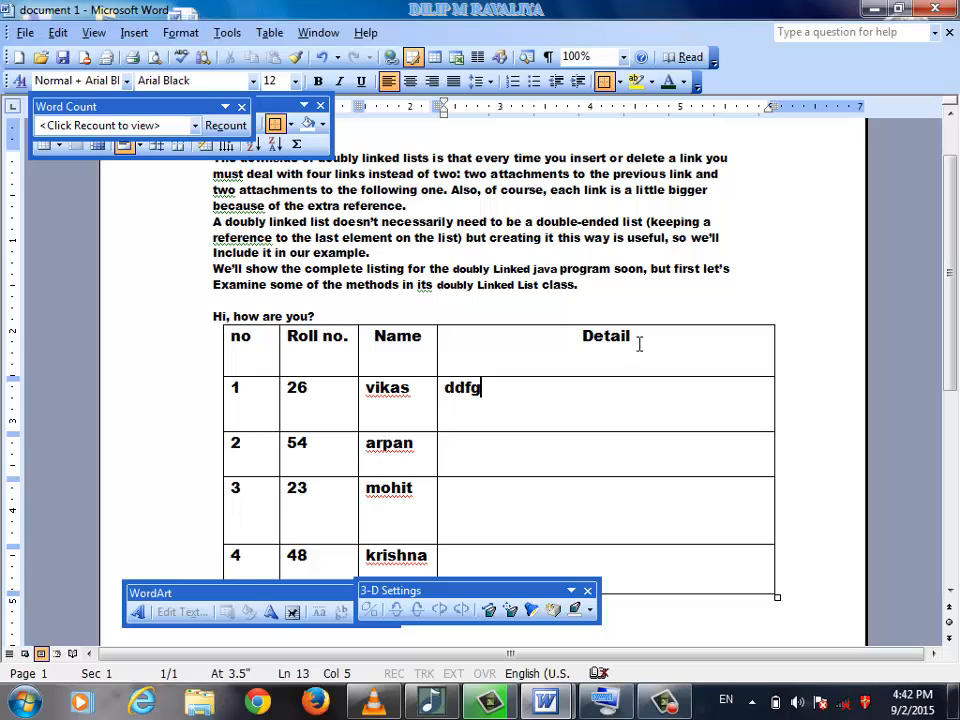
{"action": "left_click_drag", "start_coordinate": [643, 342], "coordinate": [579, 334]}
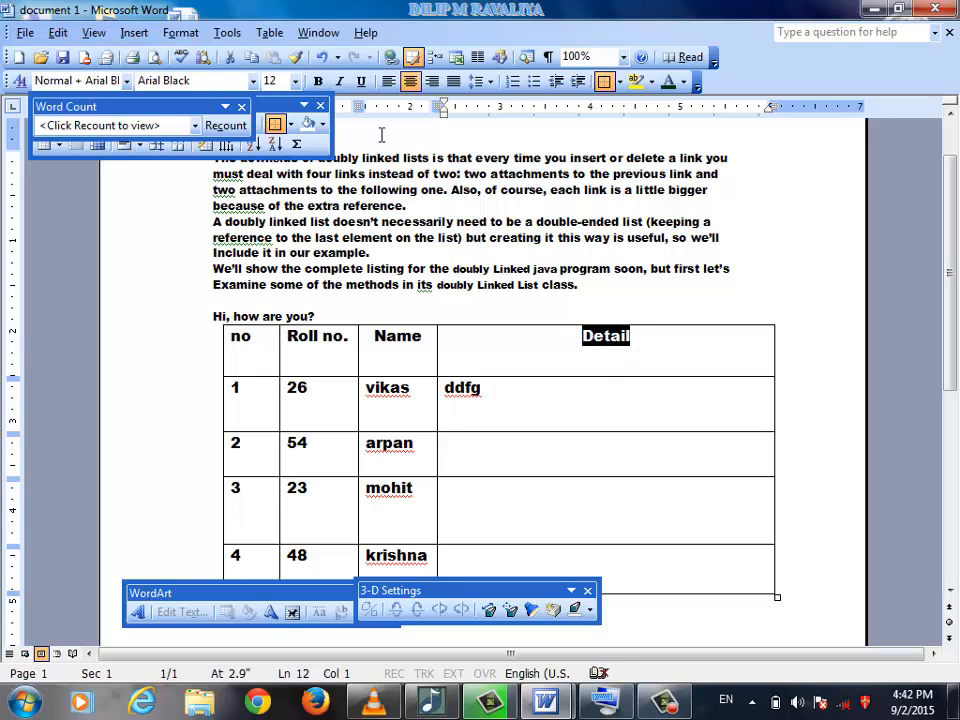
{"action": "left_click", "coordinate": [254, 81]}
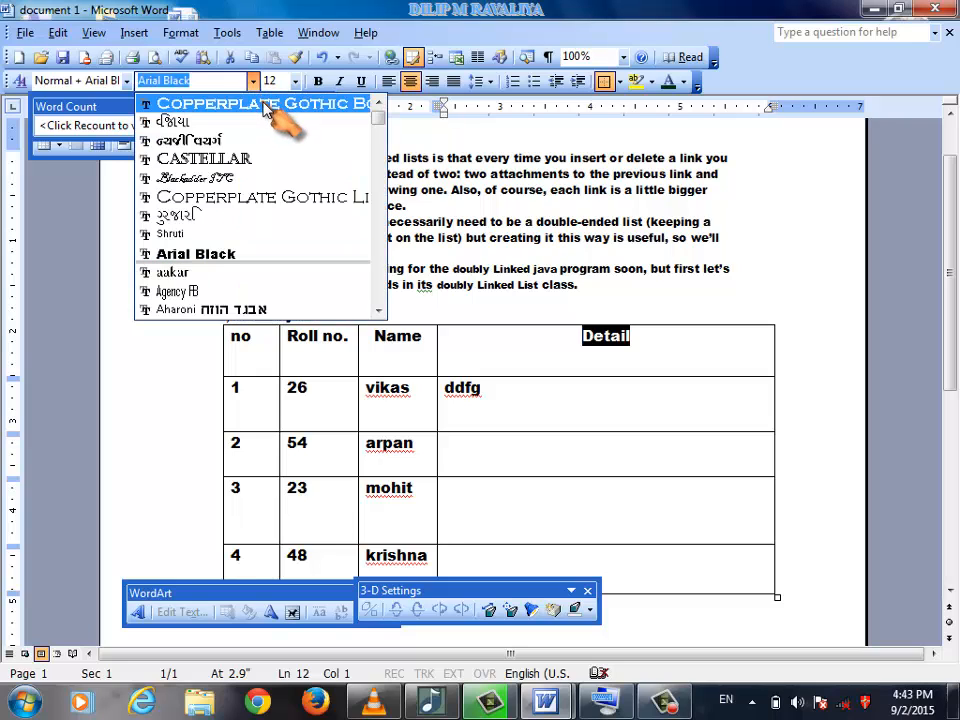
{"action": "left_click", "coordinate": [268, 104]}
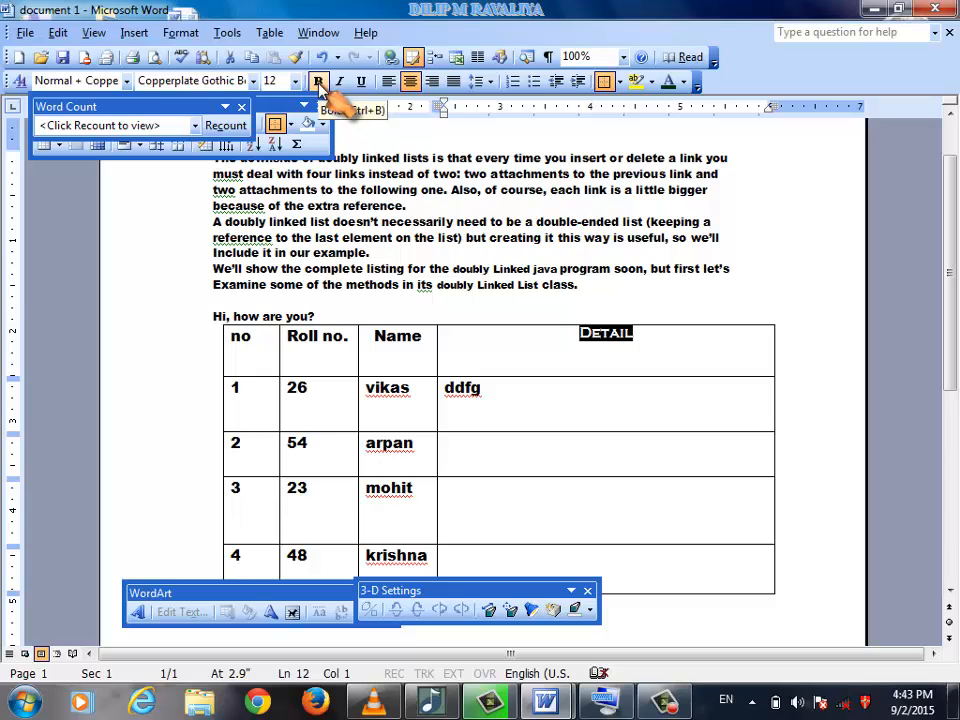
{"action": "left_click", "coordinate": [297, 84]}
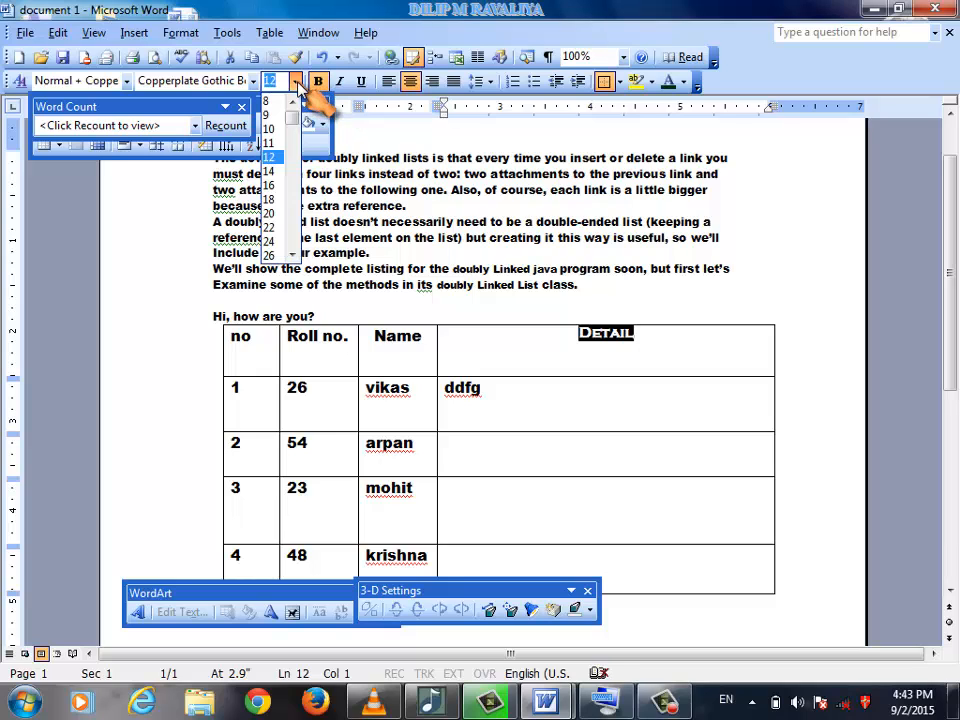
{"action": "left_click", "coordinate": [278, 170]}
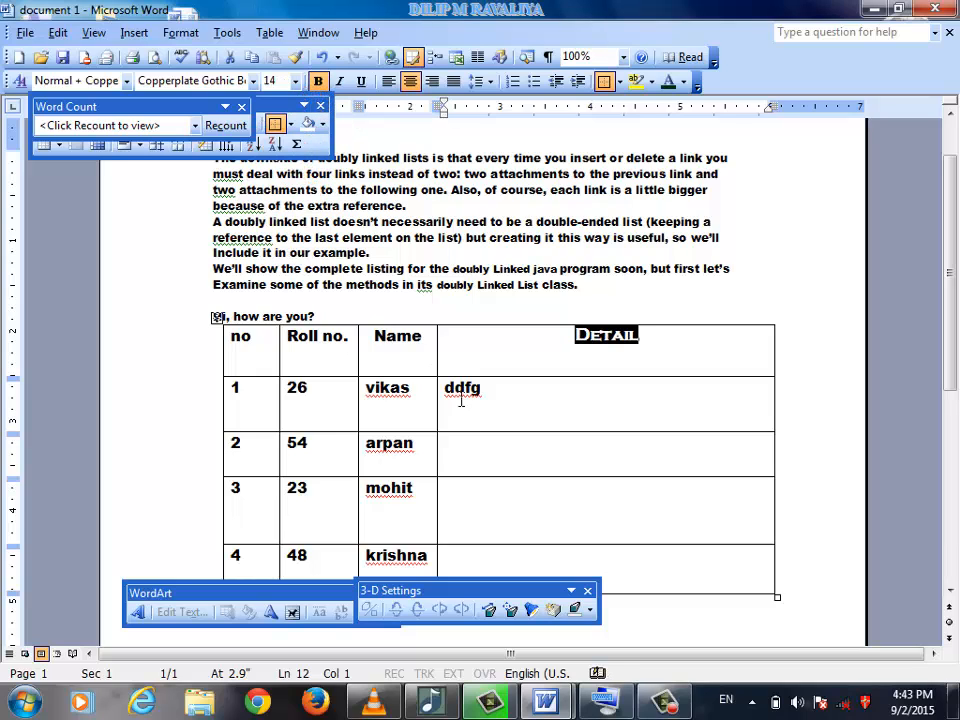
{"action": "left_click", "coordinate": [508, 418]}
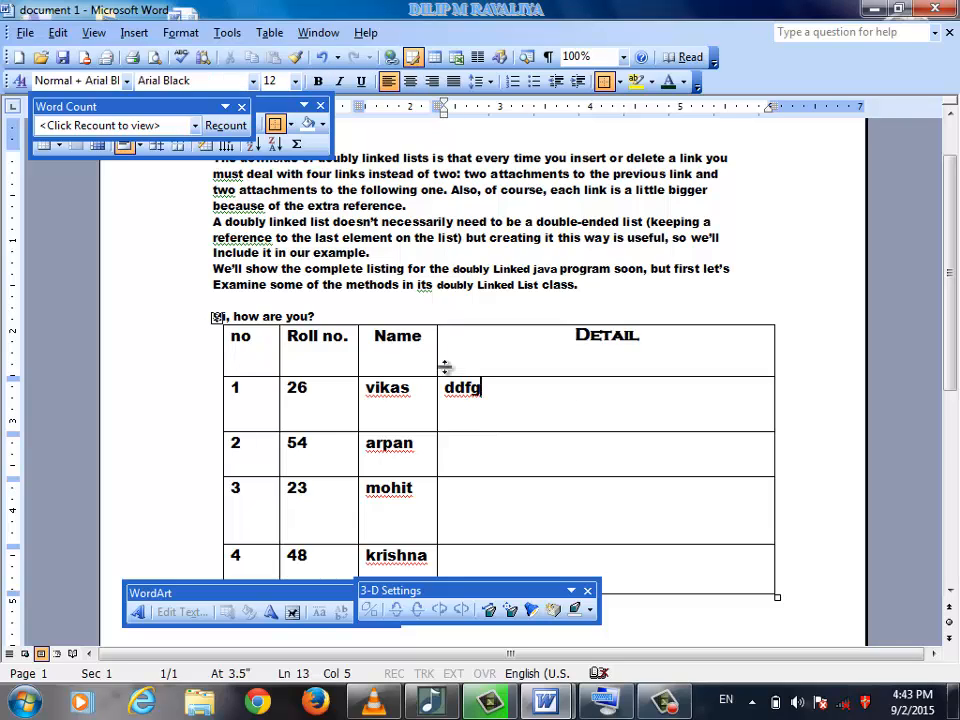
Step: Set all the headings in the table's header row to the Castellar font at size 14
{"action": "left_click_drag", "start_coordinate": [233, 343], "coordinate": [499, 360]}
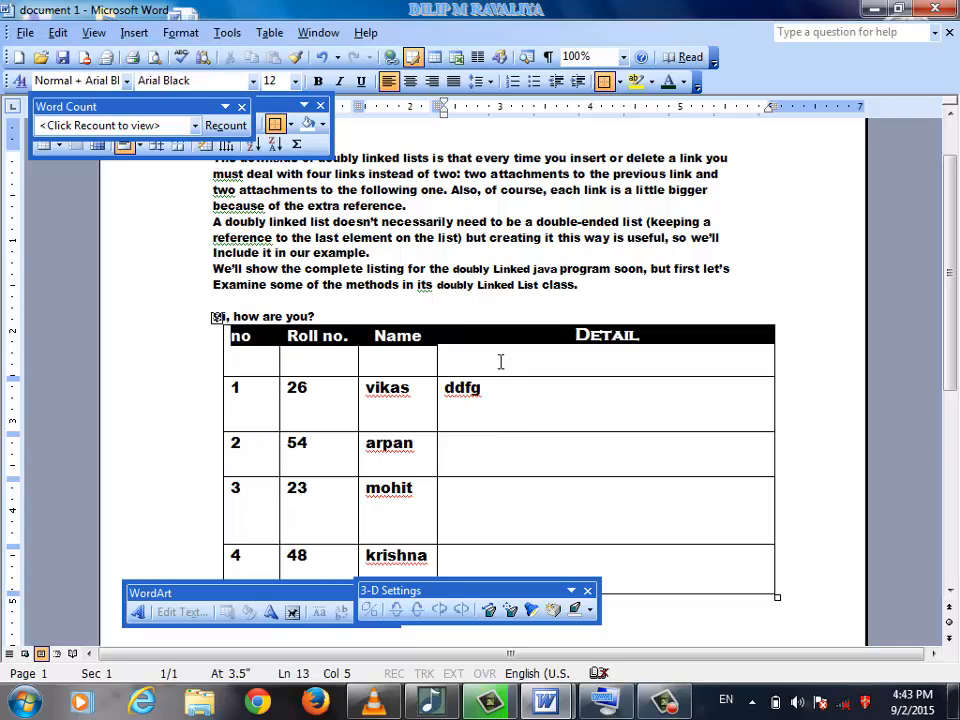
{"action": "left_click", "coordinate": [253, 82]}
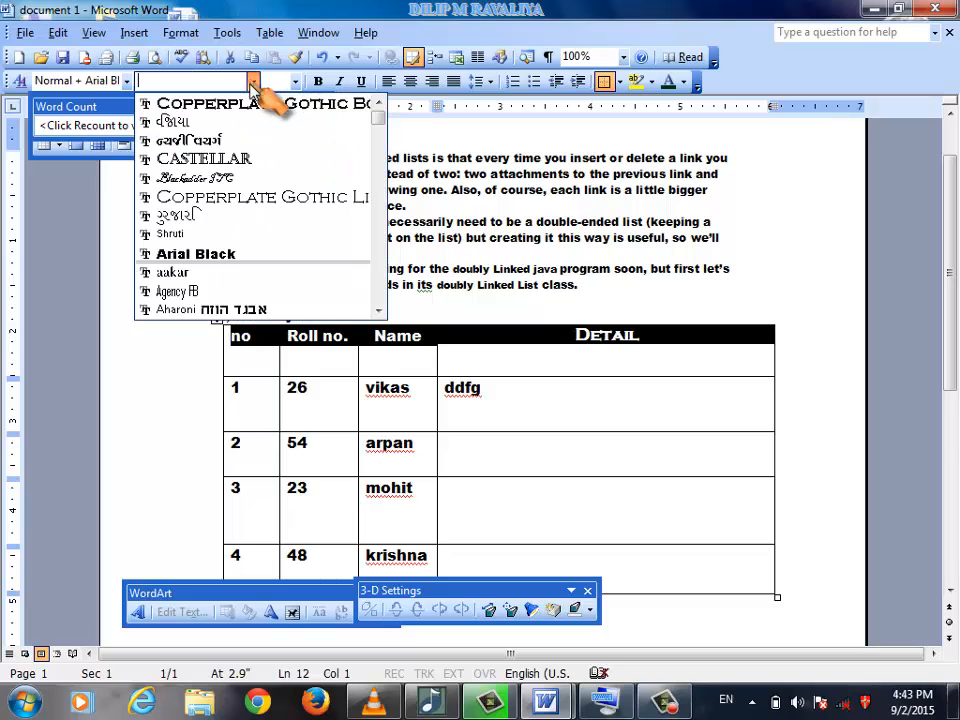
{"action": "left_click", "coordinate": [268, 158]}
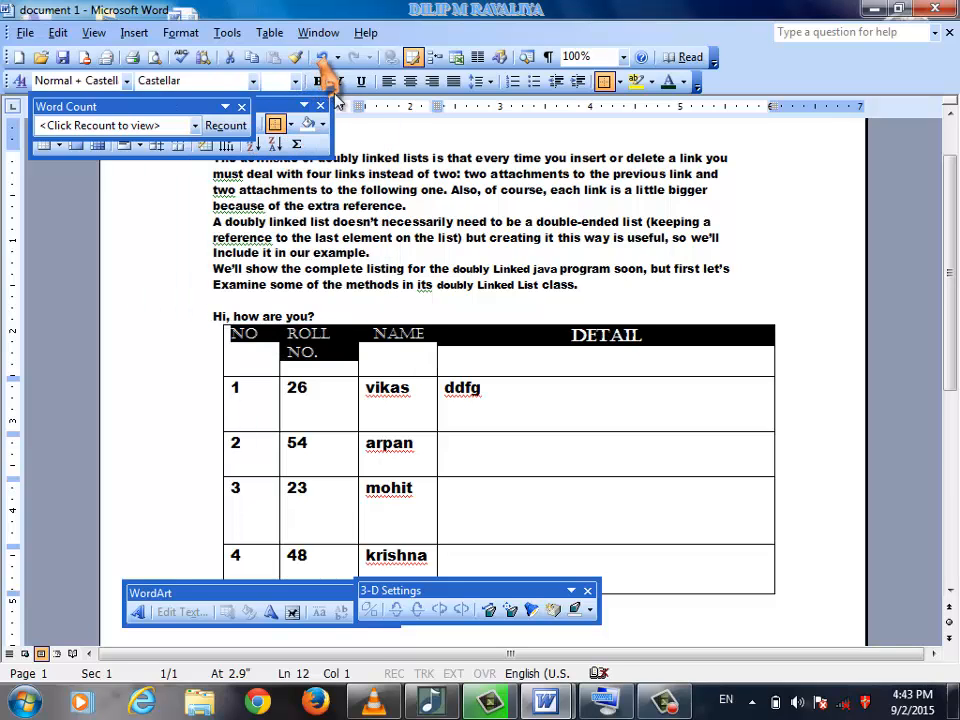
{"action": "left_click", "coordinate": [296, 82]}
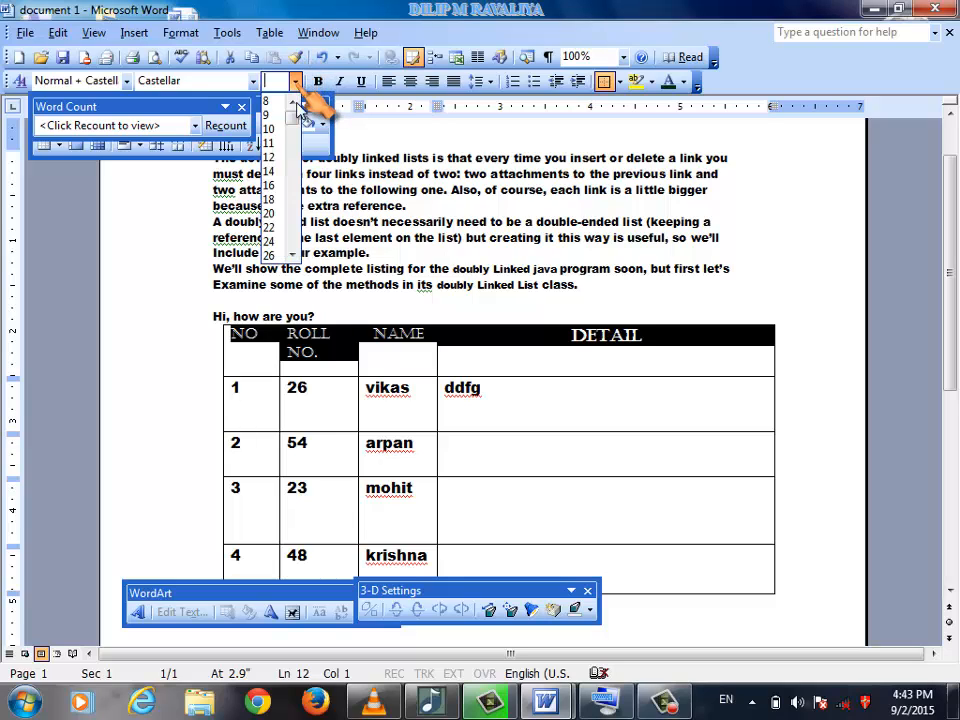
{"action": "left_click", "coordinate": [270, 171]}
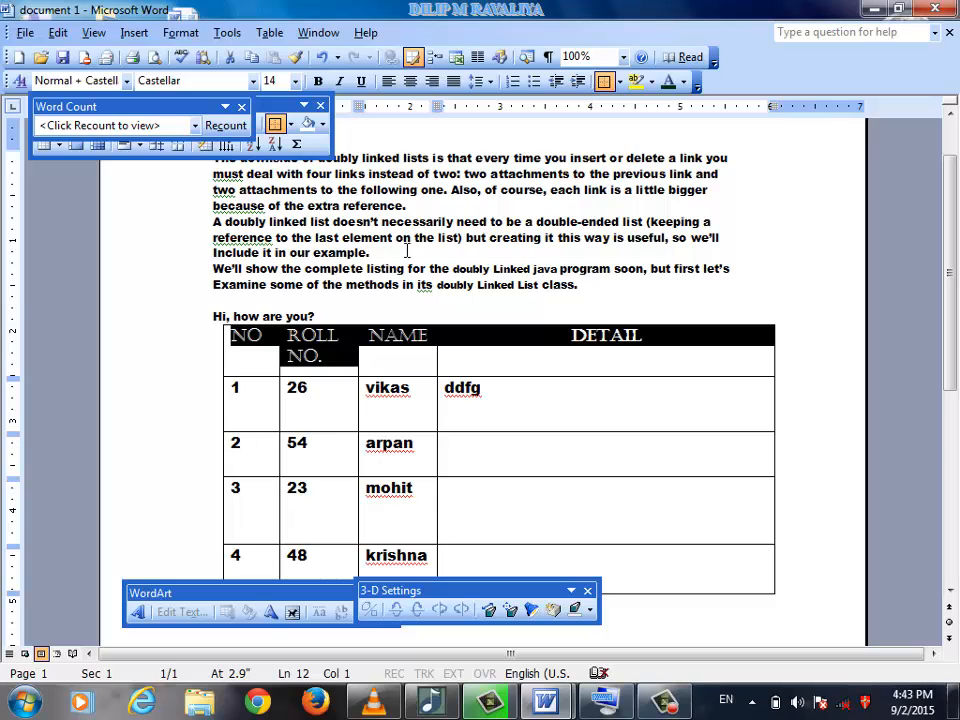
{"action": "left_click", "coordinate": [600, 345]}
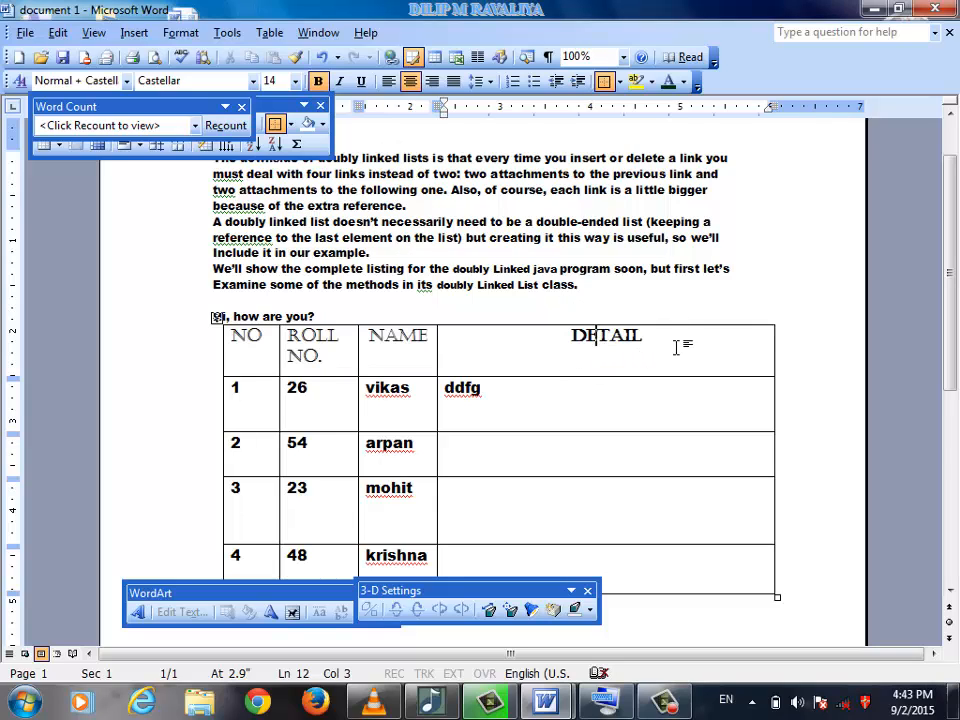
Step: Remove the bold formatting from the "Detail" heading
{"action": "double_click", "coordinate": [606, 337]}
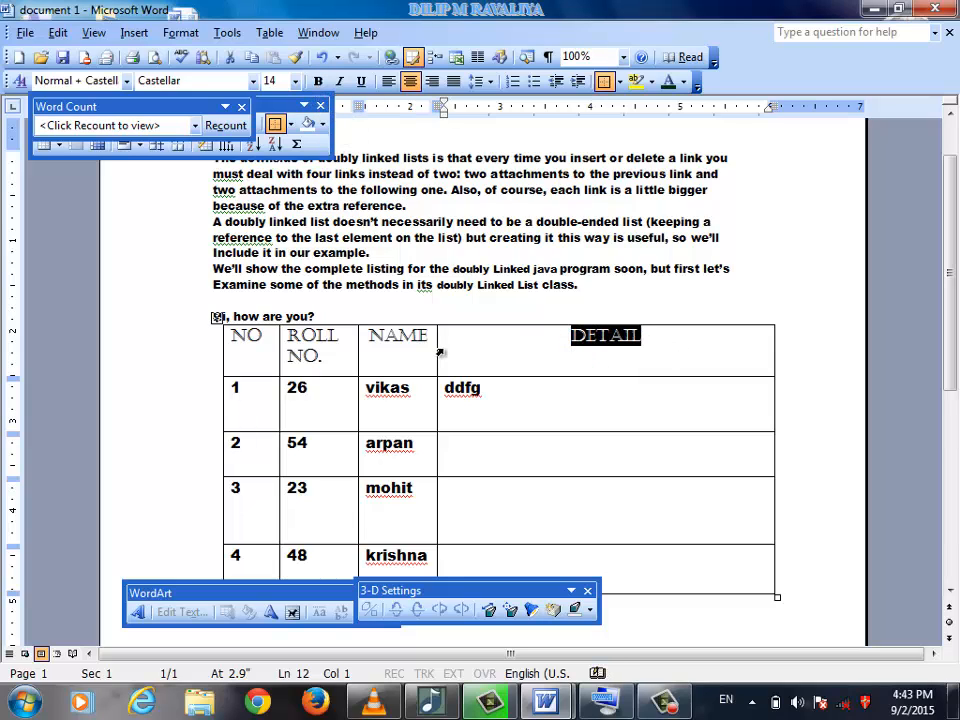
{"action": "left_click", "coordinate": [480, 348]}
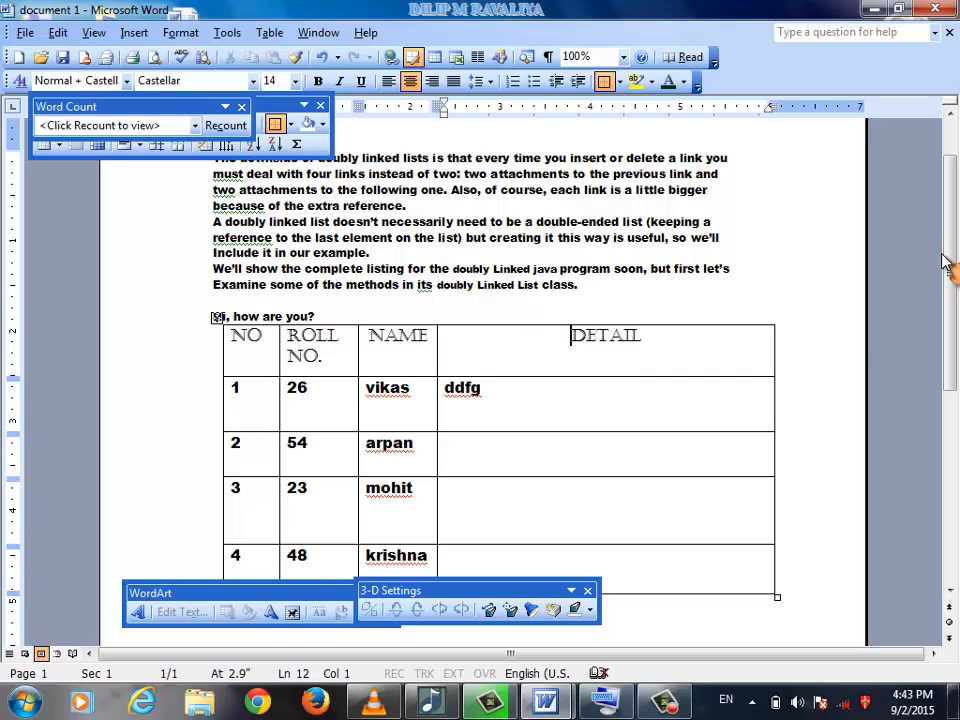
Step: Select the table's four data rows and set their text to the Arial font
{"action": "left_click_drag", "start_coordinate": [954, 227], "coordinate": [956, 258]}
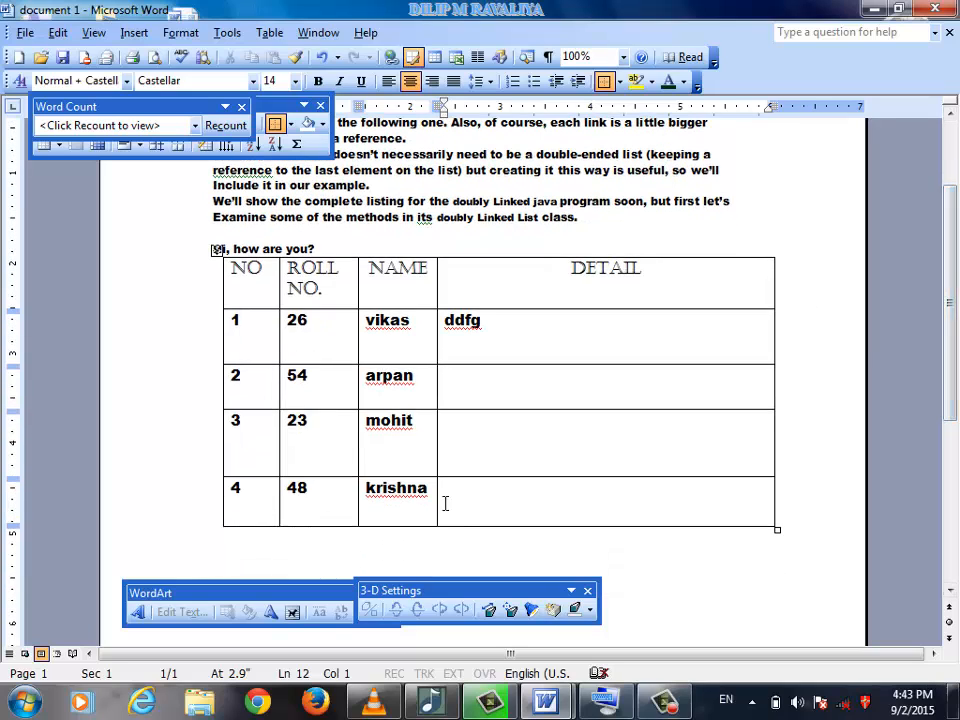
{"action": "left_click_drag", "start_coordinate": [461, 510], "coordinate": [217, 337]}
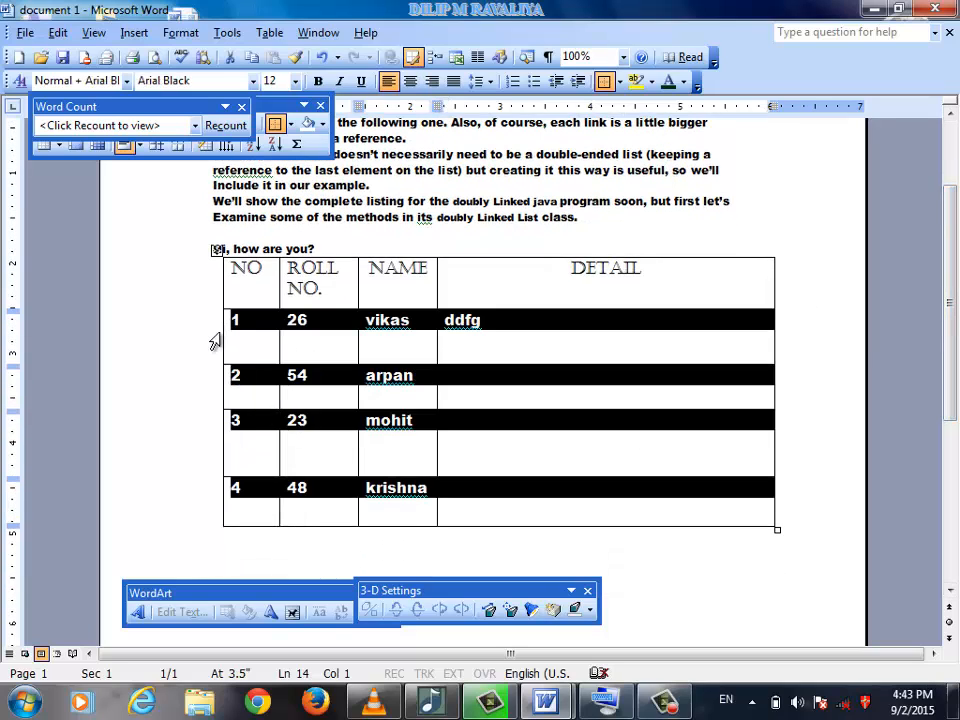
{"action": "left_click", "coordinate": [476, 517]}
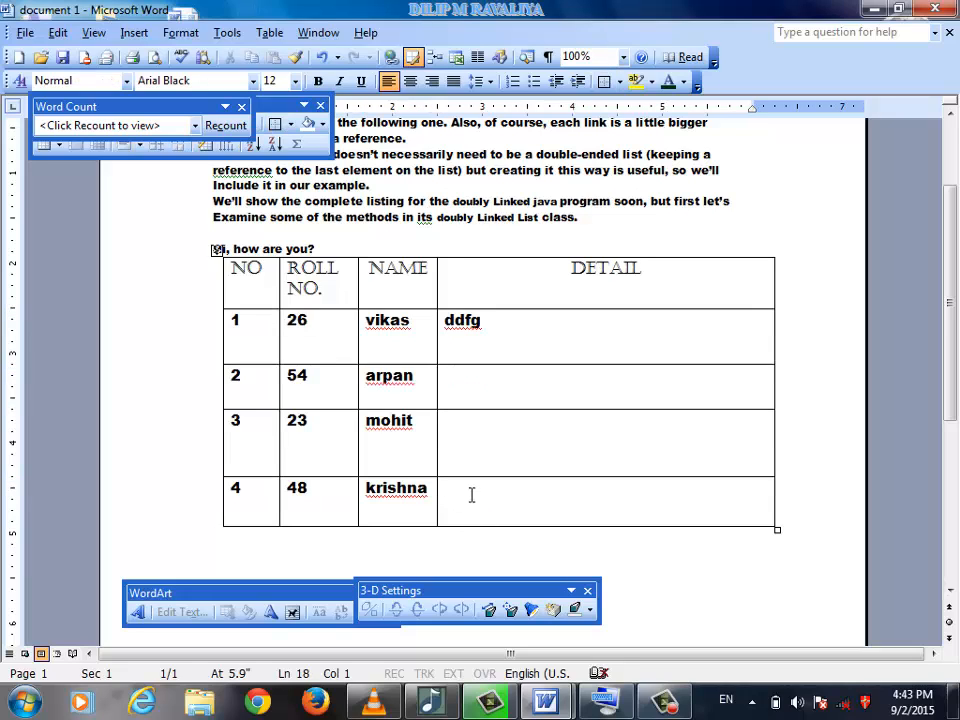
{"action": "left_click_drag", "start_coordinate": [470, 493], "coordinate": [252, 327]}
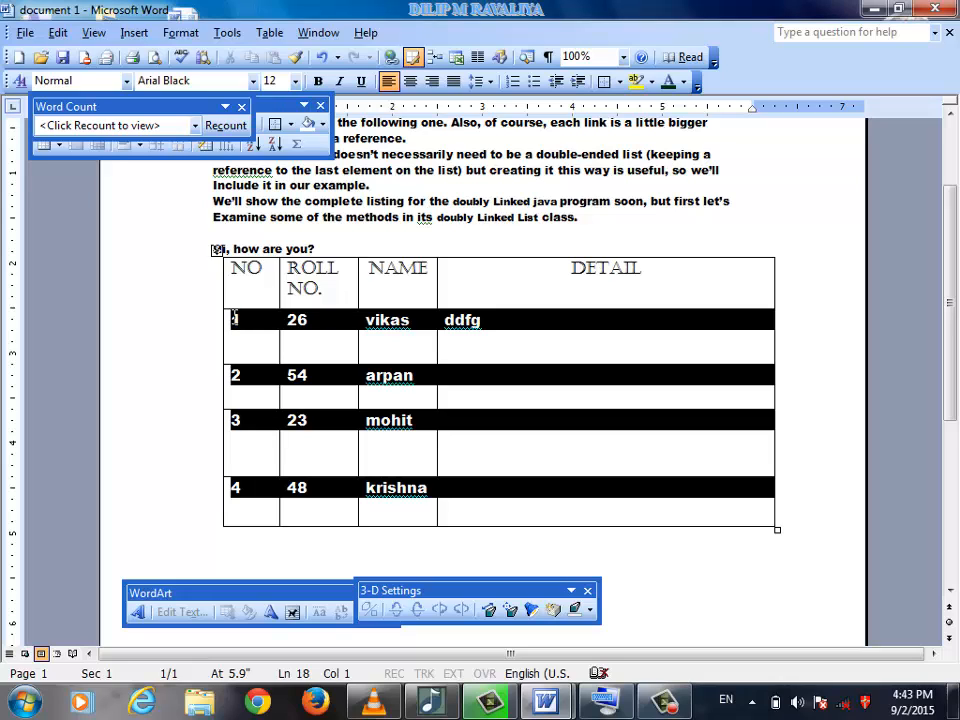
{"action": "left_click", "coordinate": [236, 320]}
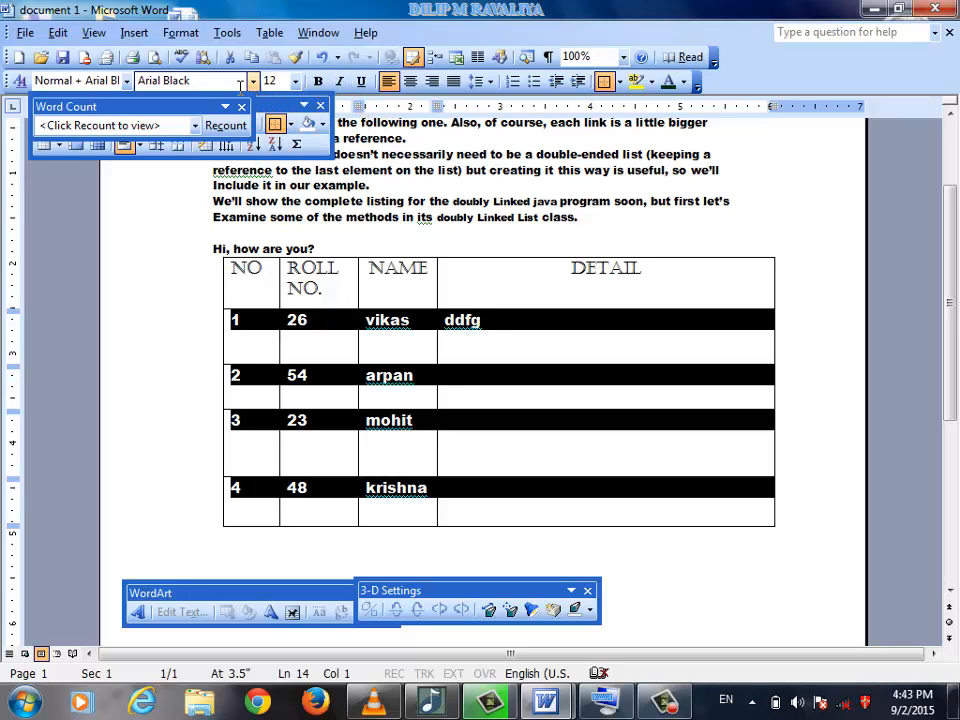
{"action": "left_click", "coordinate": [254, 81]}
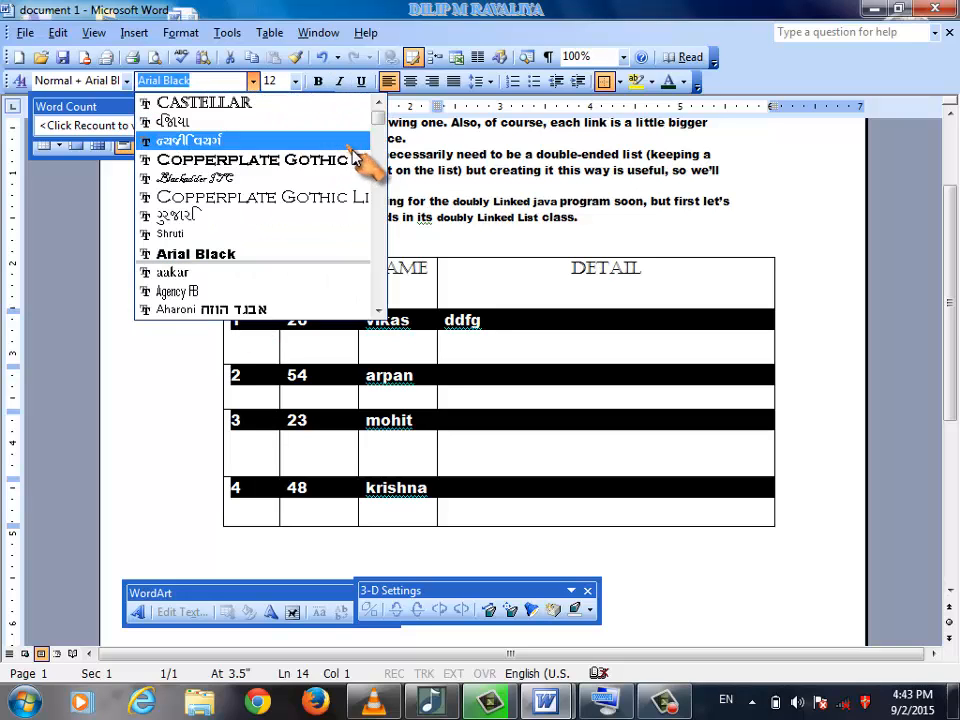
{"action": "scroll", "coordinate": [386, 129], "scroll_direction": "down", "scroll_amount": 3}
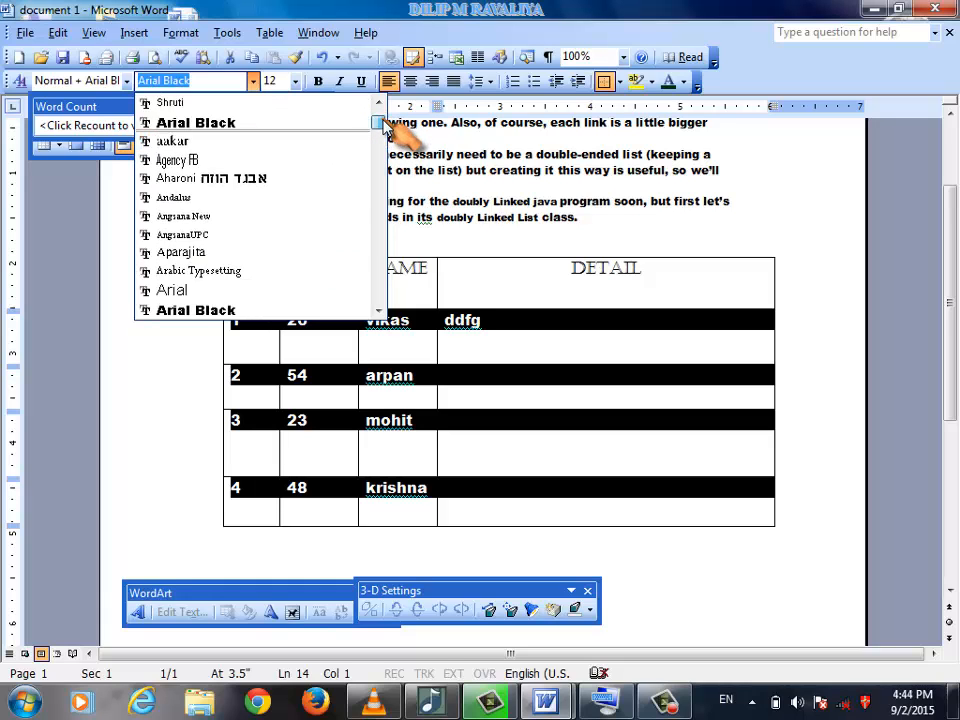
{"action": "mouse_move", "coordinate": [383, 127]}
{"action": "left_mouse_down"}
{"action": "mouse_move", "coordinate": [386, 167]}
{"action": "mouse_move", "coordinate": [381, 122]}
{"action": "left_mouse_up"}
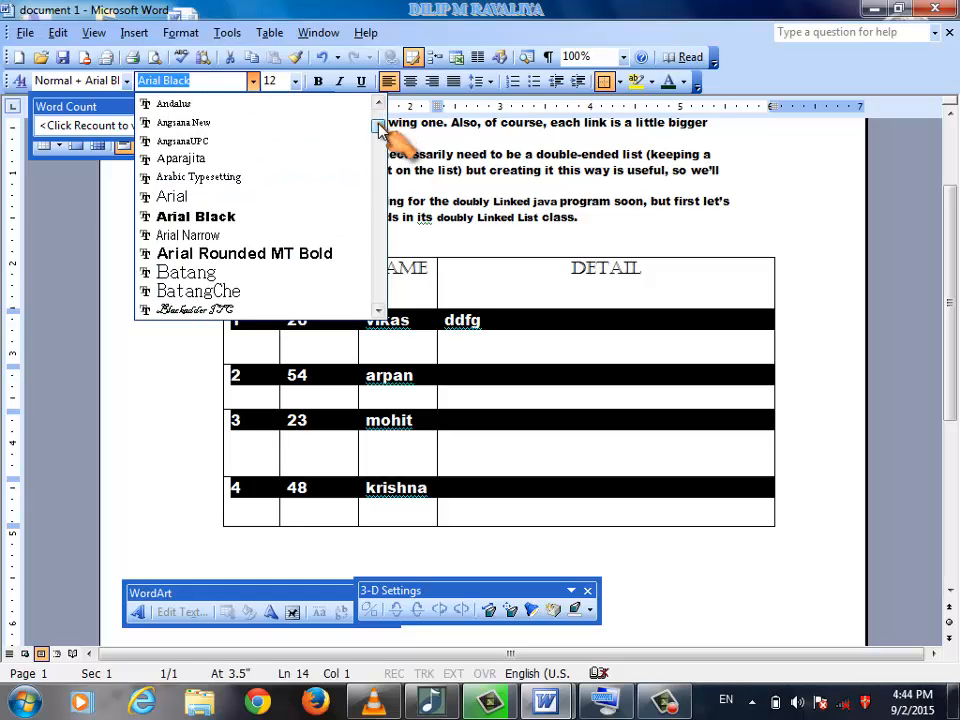
{"action": "left_click", "coordinate": [165, 197]}
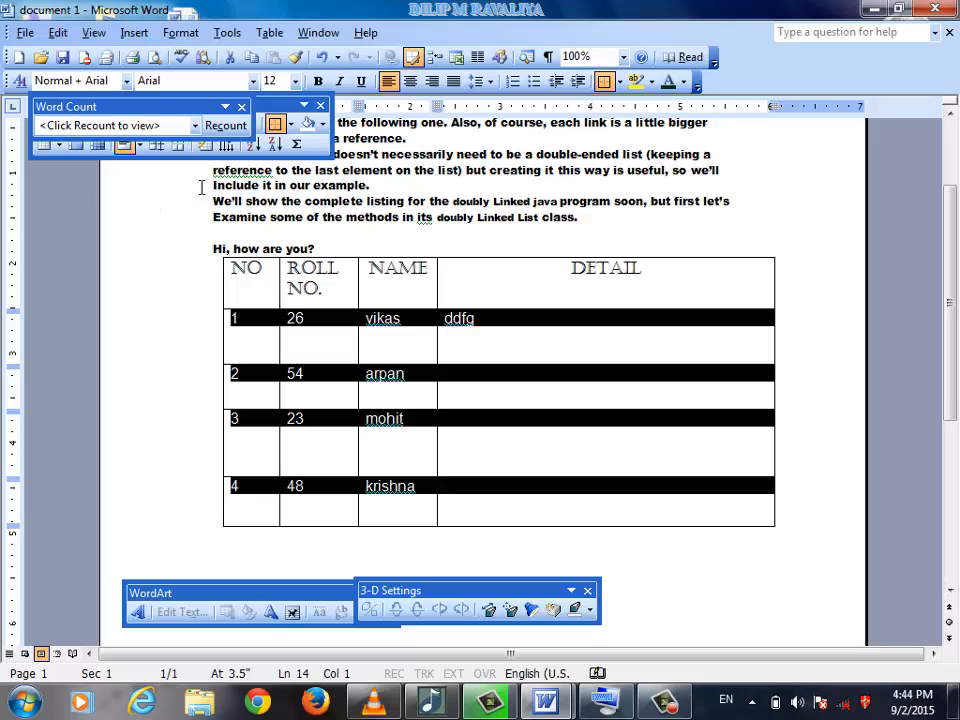
Step: Change the font of the selected data rows to Times New Roman
{"action": "left_click", "coordinate": [253, 82]}
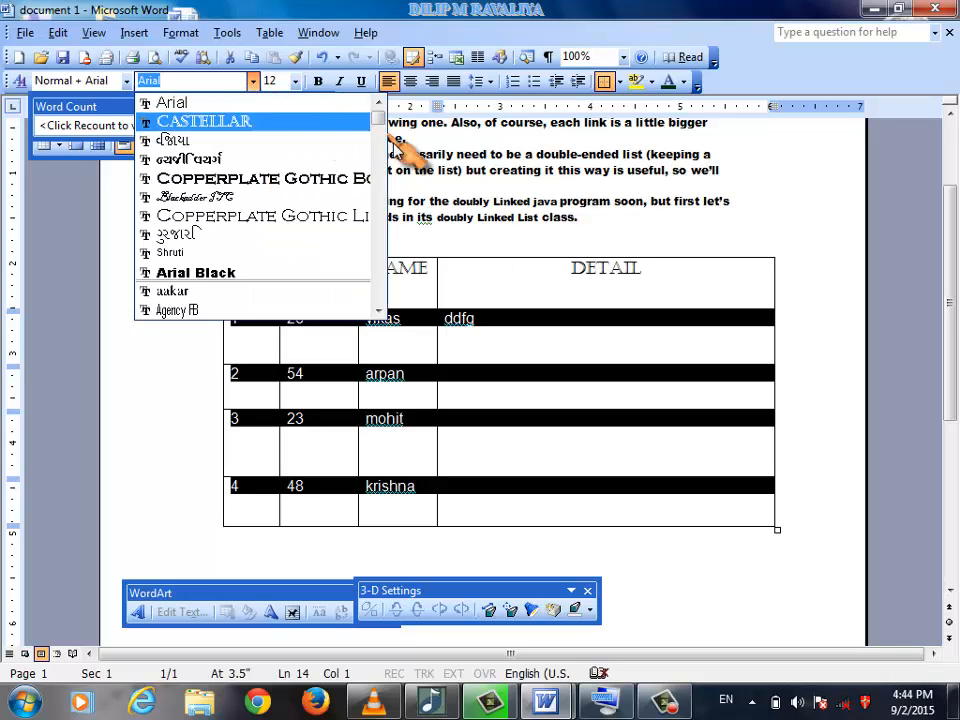
{"action": "type", "text": "Times New Roman"}
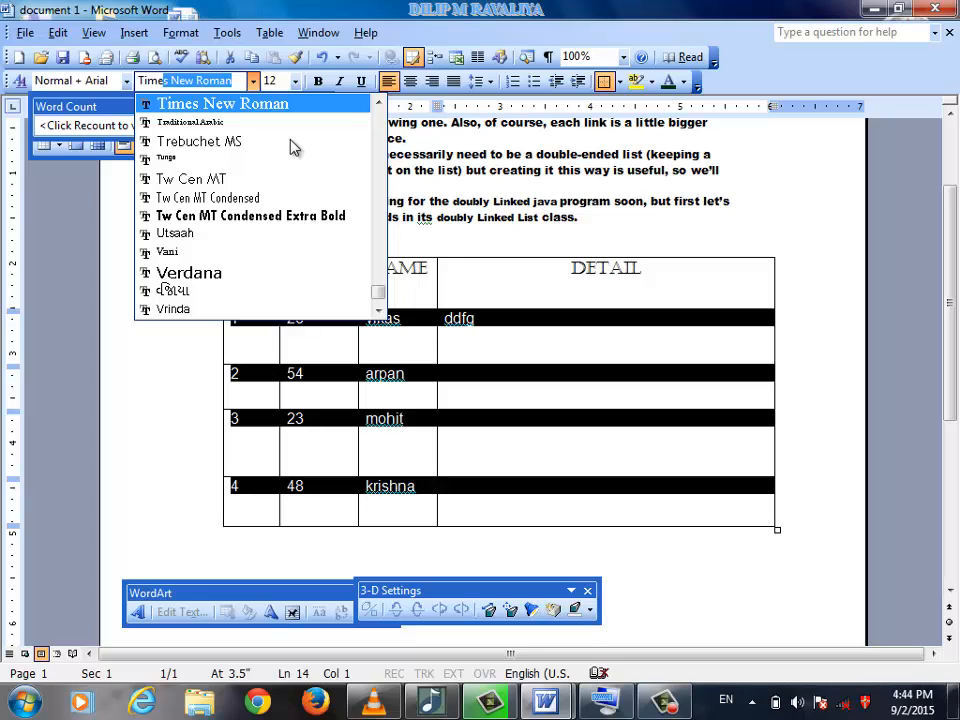
{"action": "key", "text": "Return"}
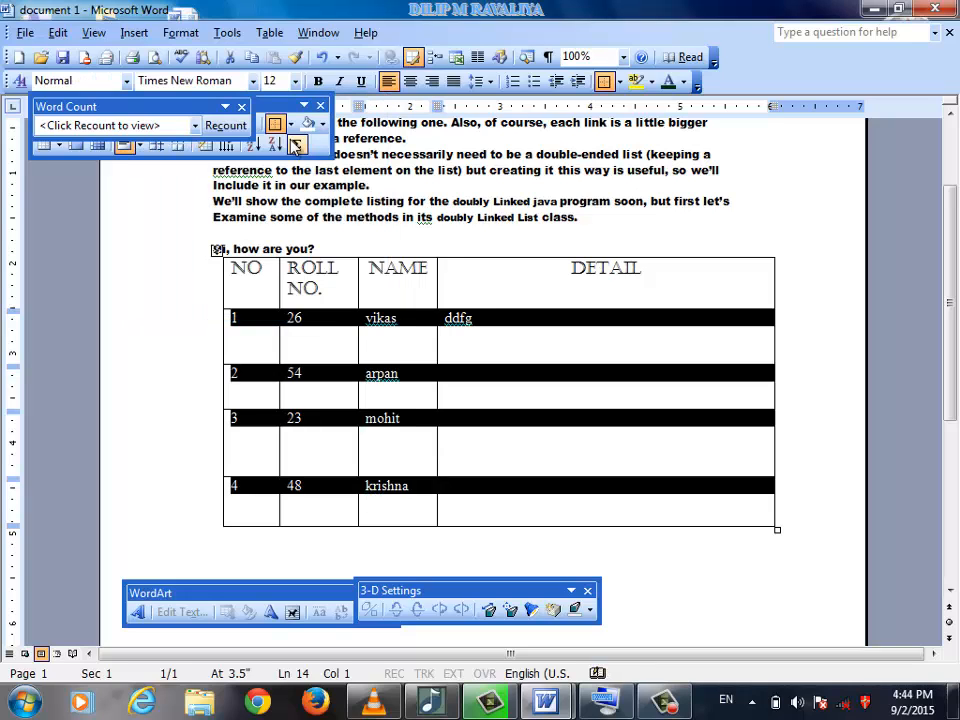
Step: Switch the selected data rows back to the Arial font
{"action": "left_click", "coordinate": [254, 83]}
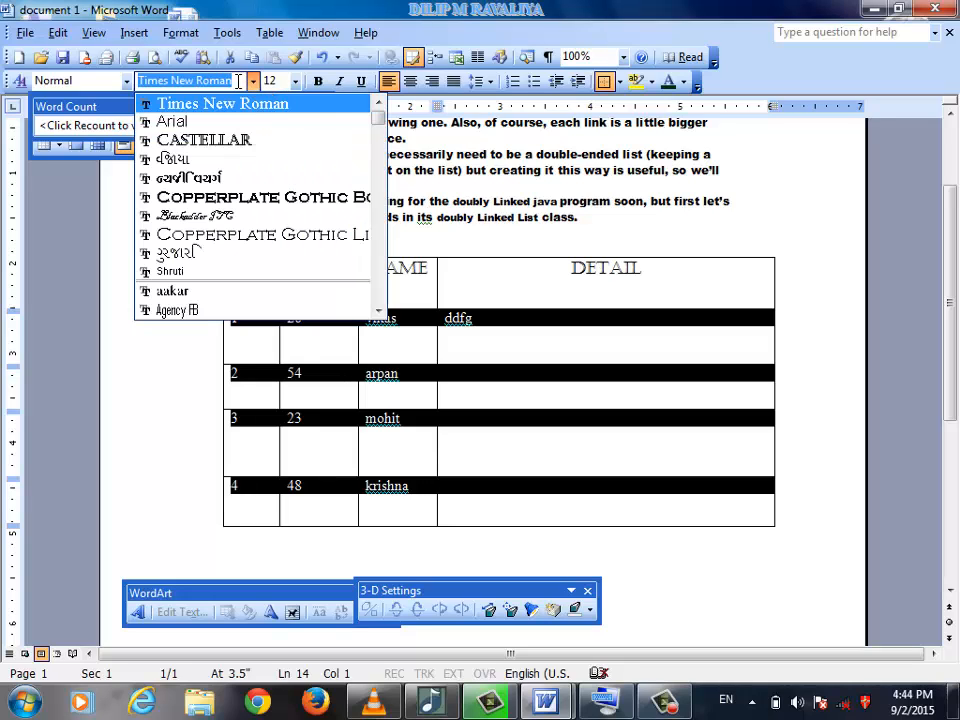
{"action": "left_click", "coordinate": [256, 82]}
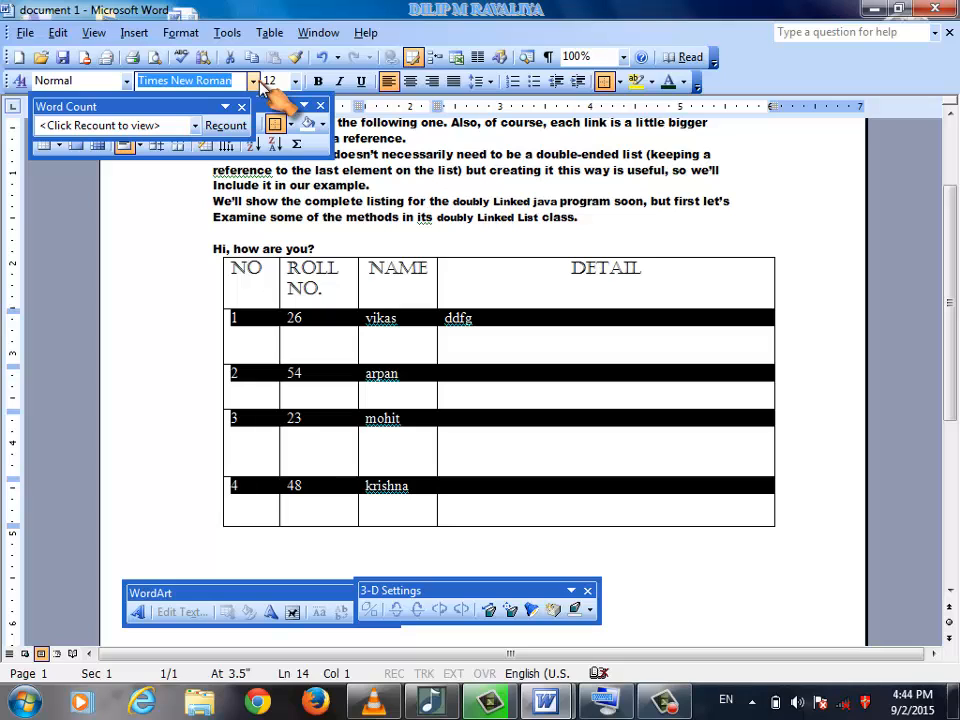
{"action": "left_click", "coordinate": [256, 82]}
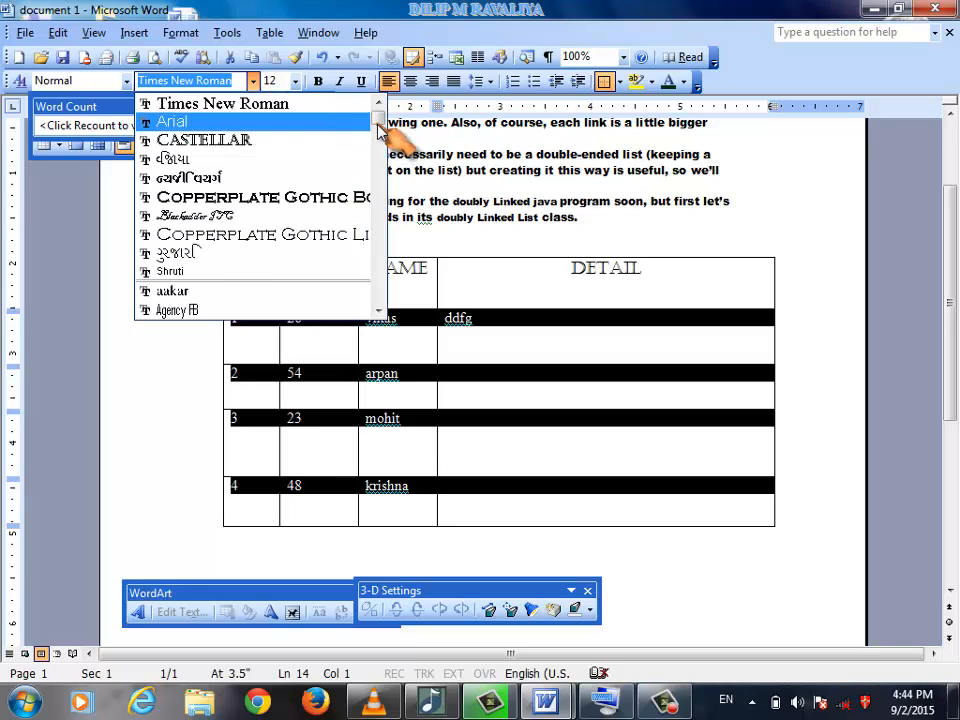
{"action": "scroll", "coordinate": [381, 129], "scroll_direction": "down", "scroll_amount": 2}
{"action": "mouse_move", "coordinate": [379, 128]}
{"action": "left_mouse_down"}
{"action": "mouse_move", "coordinate": [380, 157]}
{"action": "mouse_move", "coordinate": [381, 124]}
{"action": "left_mouse_up"}
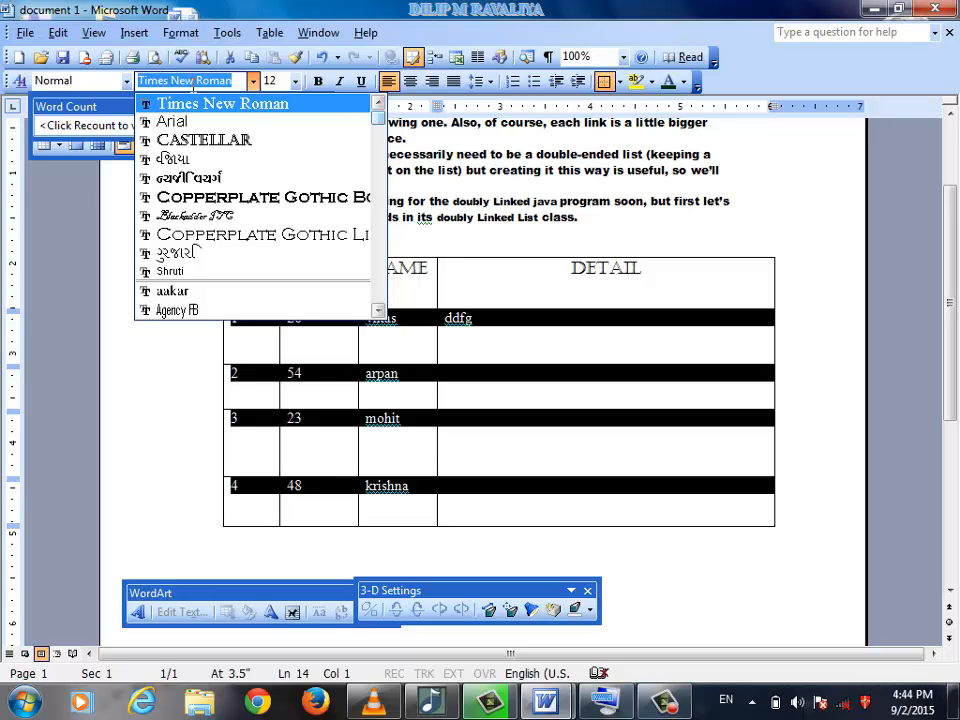
{"action": "key", "text": "Down"}
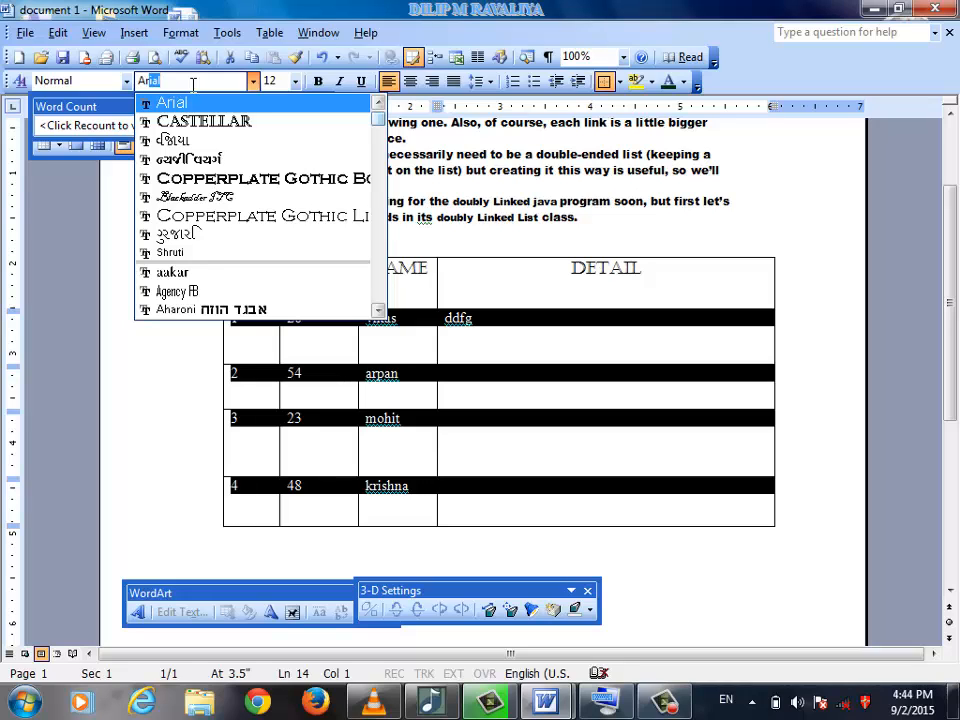
{"action": "key", "text": "Return"}
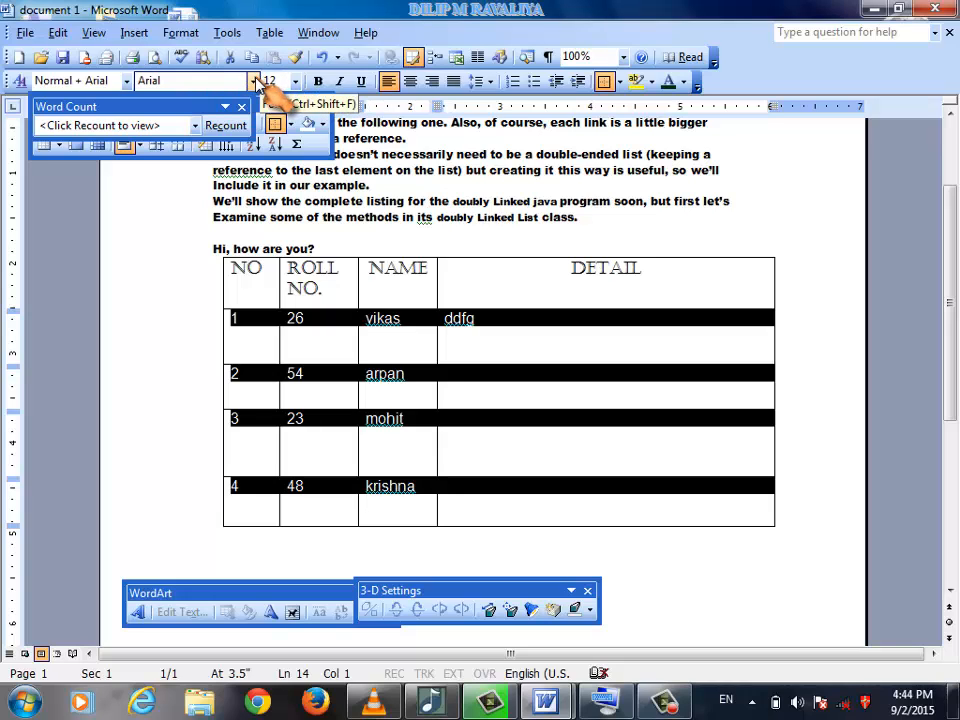
Step: Set the font of the four data rows to Times New Roman and center their text horizontally
{"action": "left_click", "coordinate": [255, 81]}
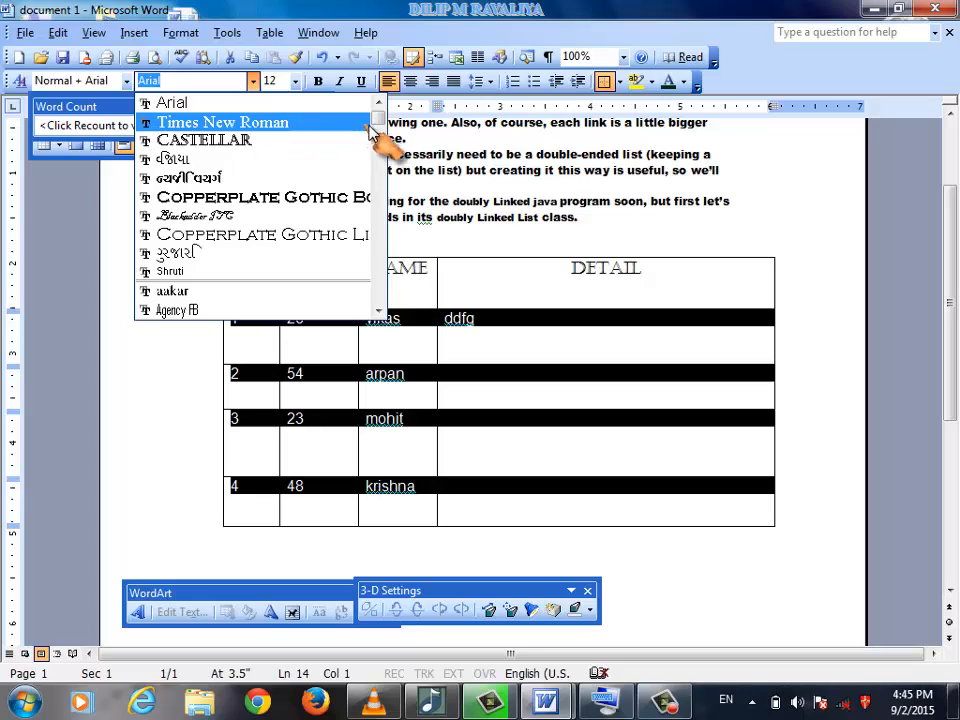
{"action": "left_click", "coordinate": [255, 81]}
{"action": "left_click", "coordinate": [255, 81]}
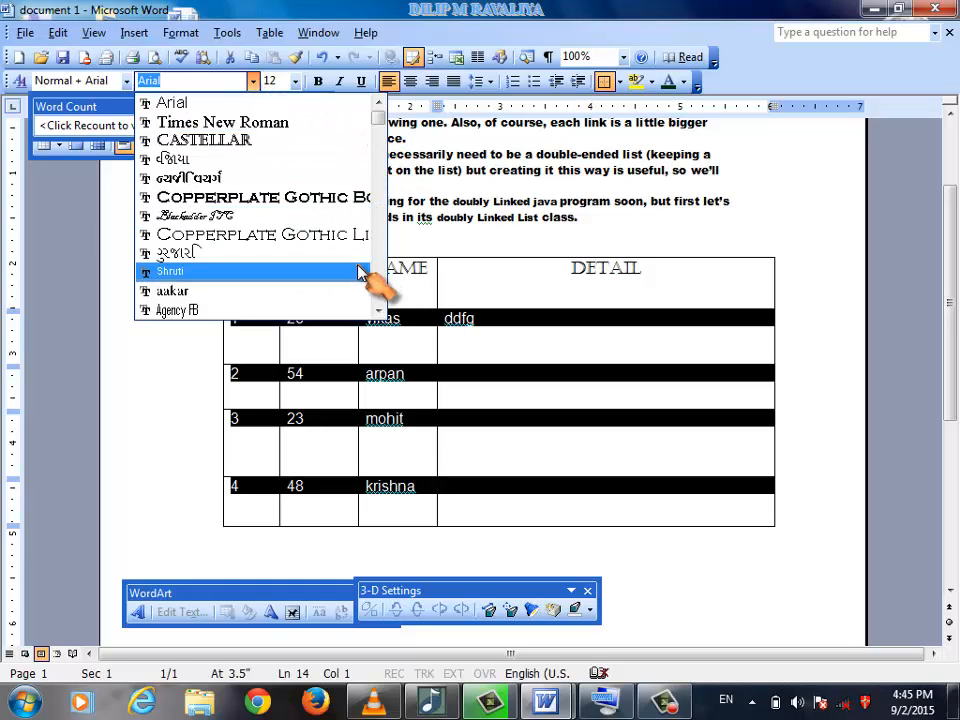
{"action": "mouse_move", "coordinate": [381, 122]}
{"action": "left_mouse_down"}
{"action": "mouse_move", "coordinate": [383, 160]}
{"action": "mouse_move", "coordinate": [381, 120]}
{"action": "left_mouse_up"}
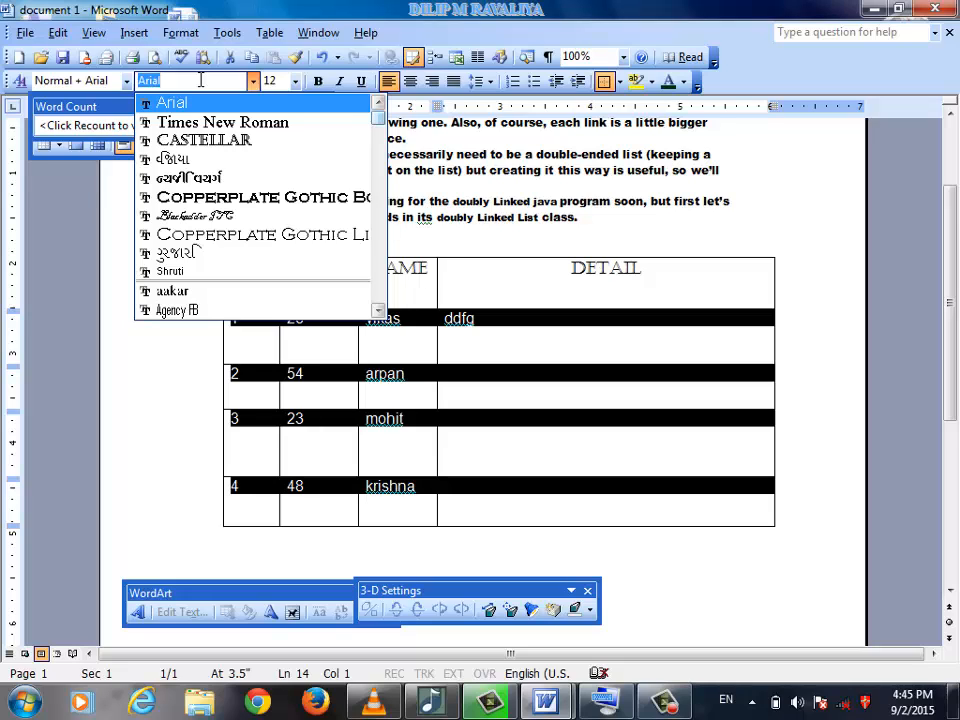
{"action": "key", "text": "Down"}
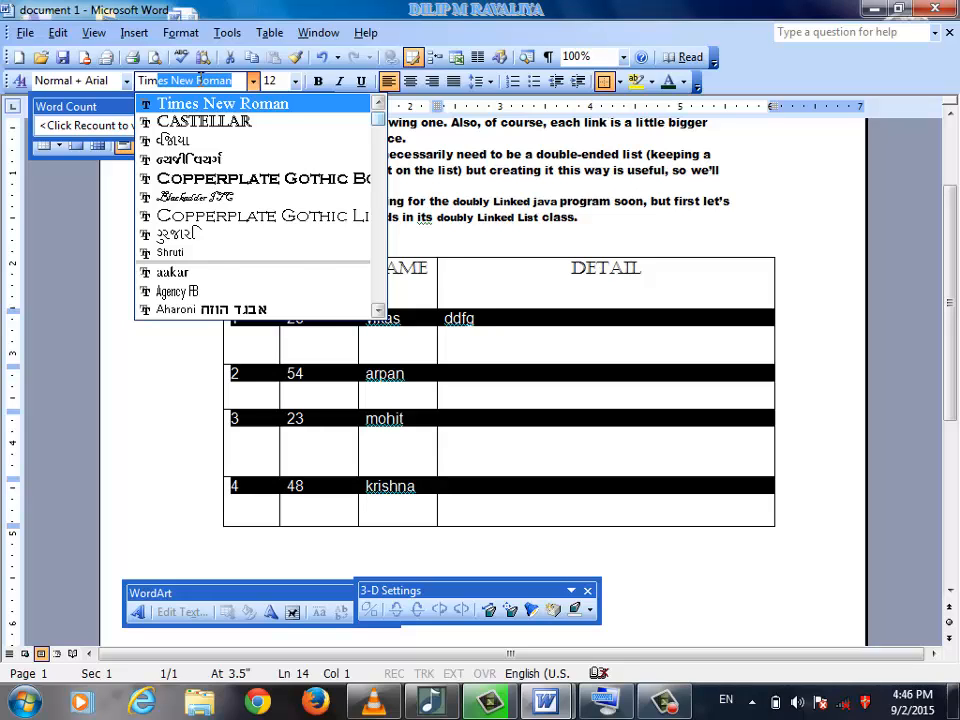
{"action": "key", "text": "Return"}
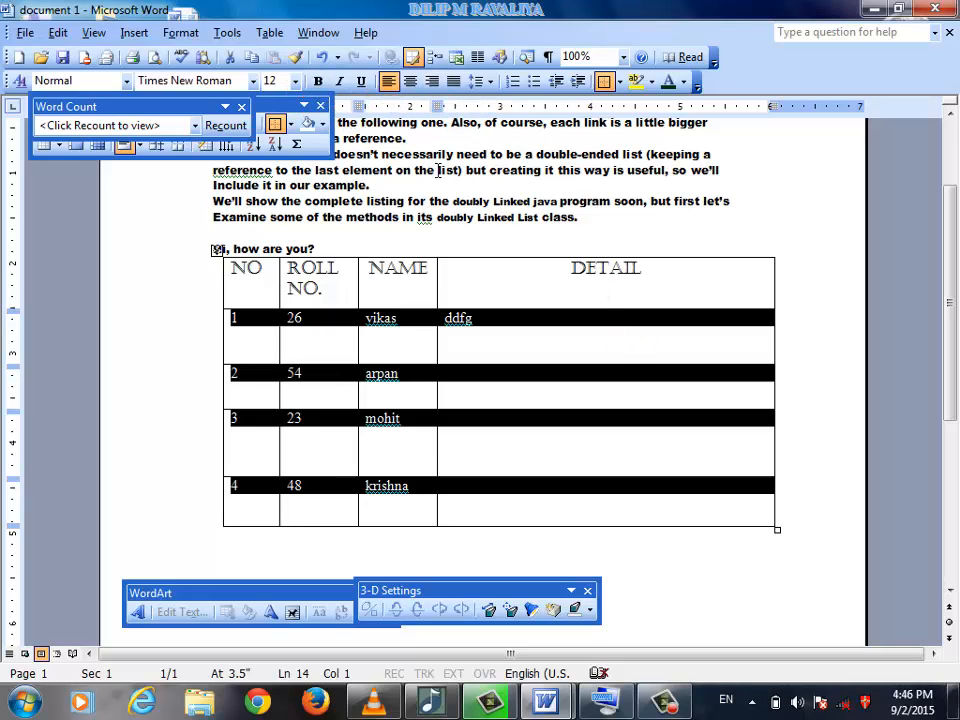
{"action": "left_click", "coordinate": [411, 82]}
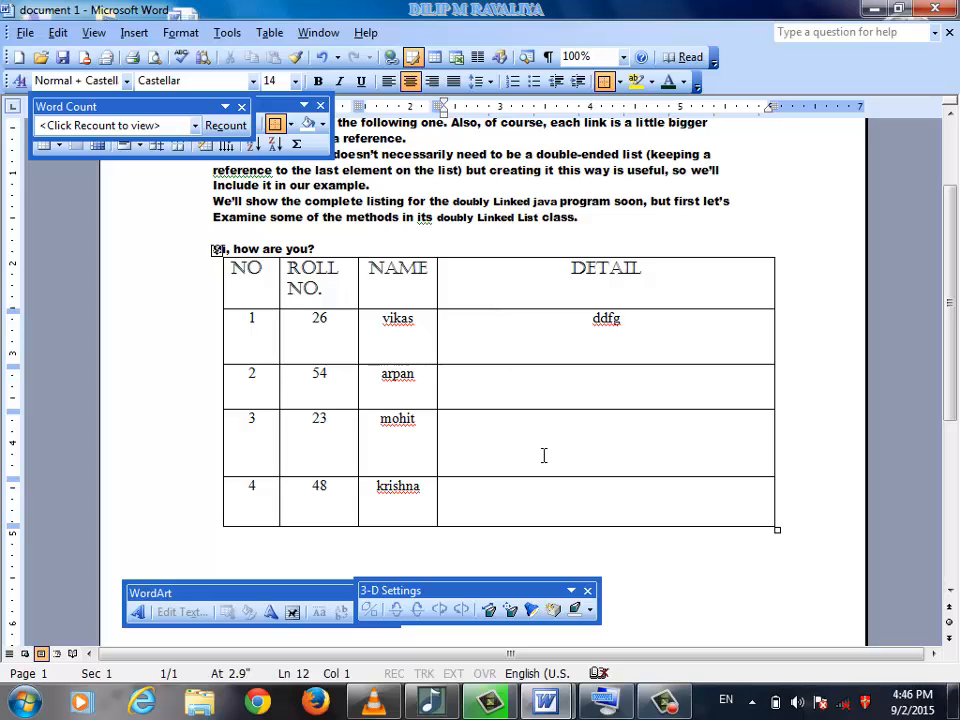
Step: Select the whole table and choose an olive shade as the border drawing color
{"action": "left_click", "coordinate": [437, 256]}
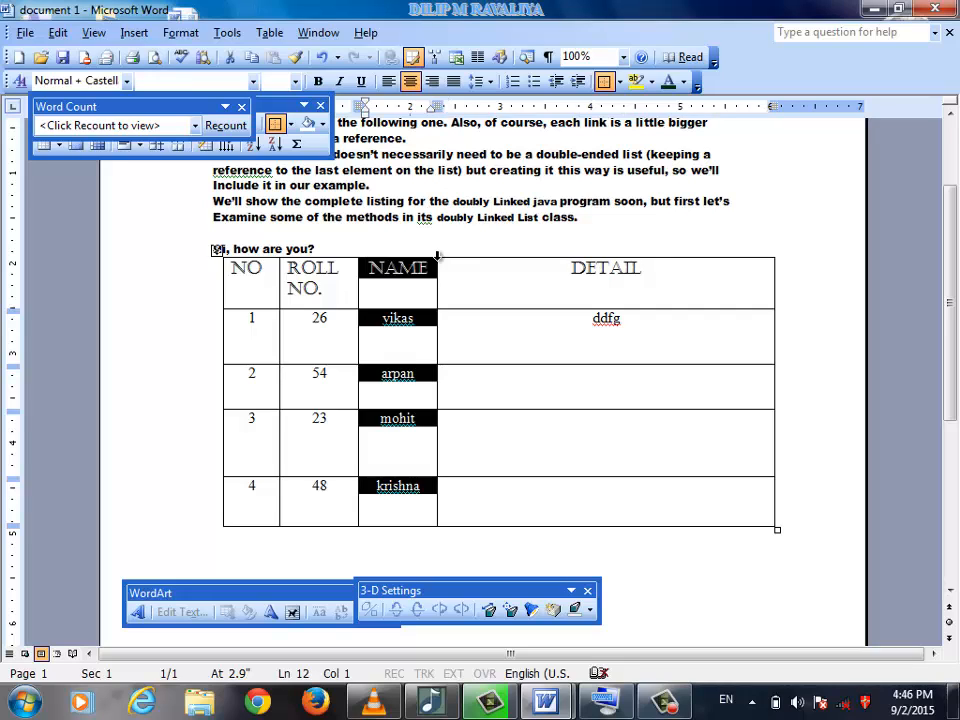
{"action": "left_click", "coordinate": [466, 252]}
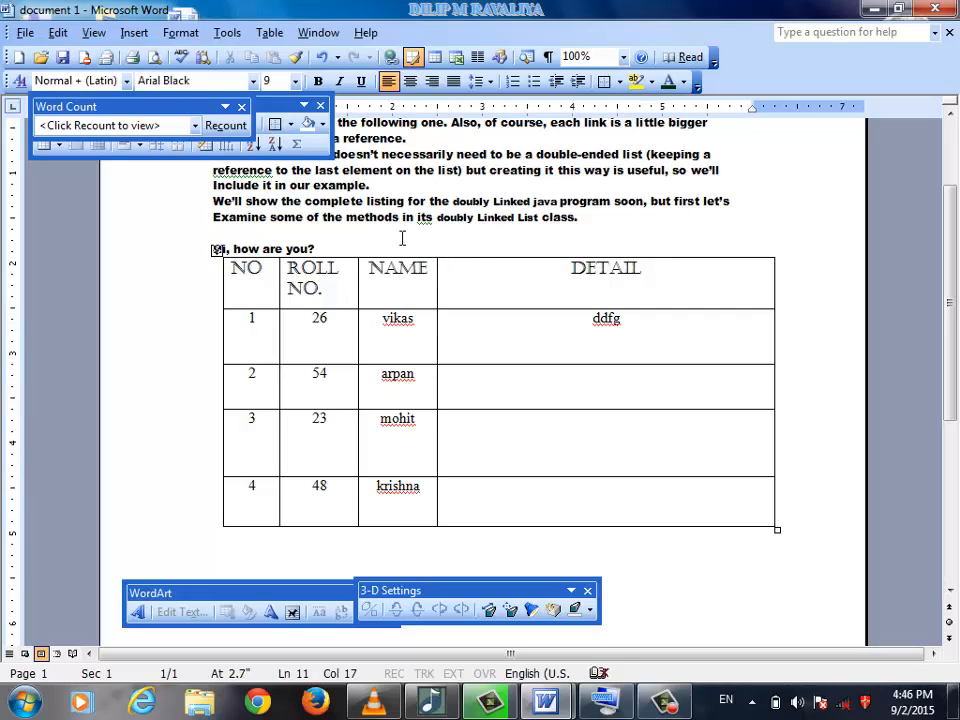
{"action": "left_click_drag", "start_coordinate": [205, 283], "coordinate": [665, 536]}
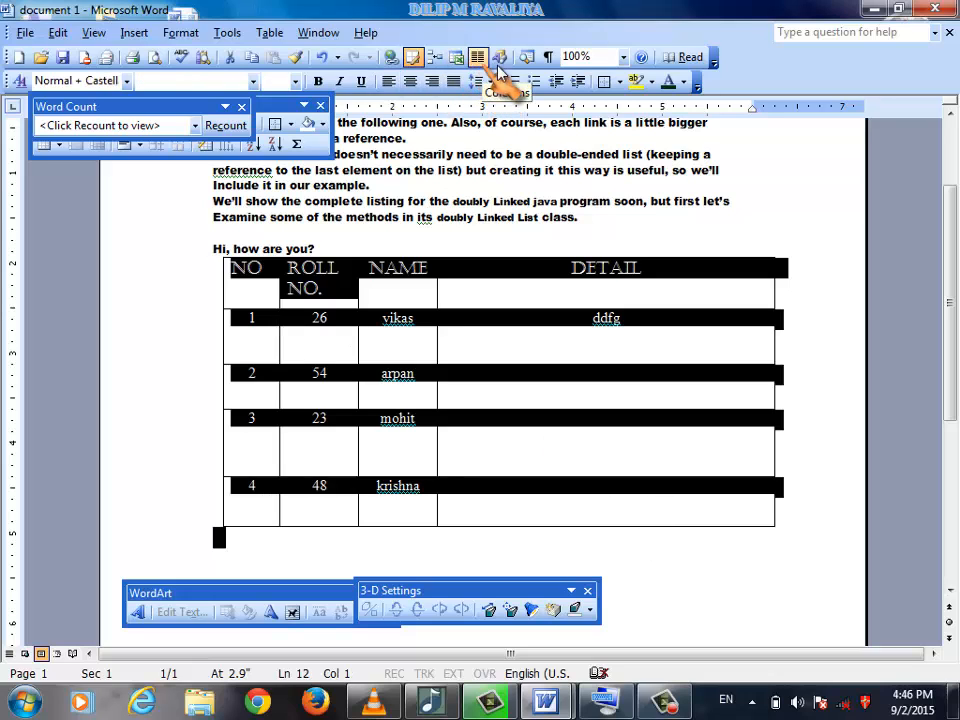
{"action": "left_click", "coordinate": [416, 58]}
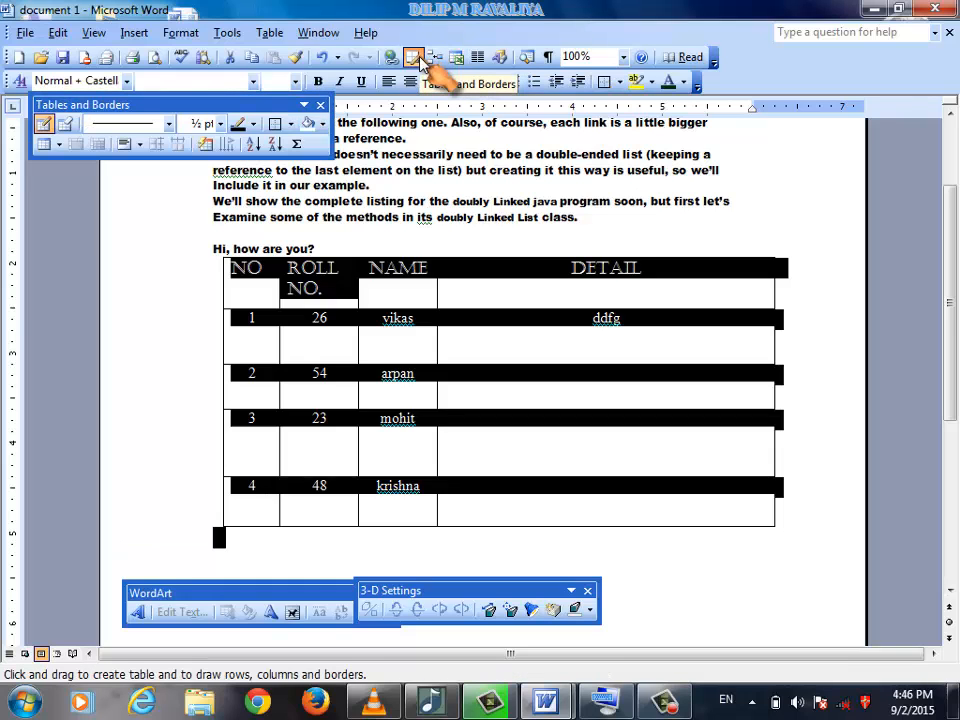
{"action": "left_click", "coordinate": [252, 124]}
{"action": "left_click", "coordinate": [274, 190]}
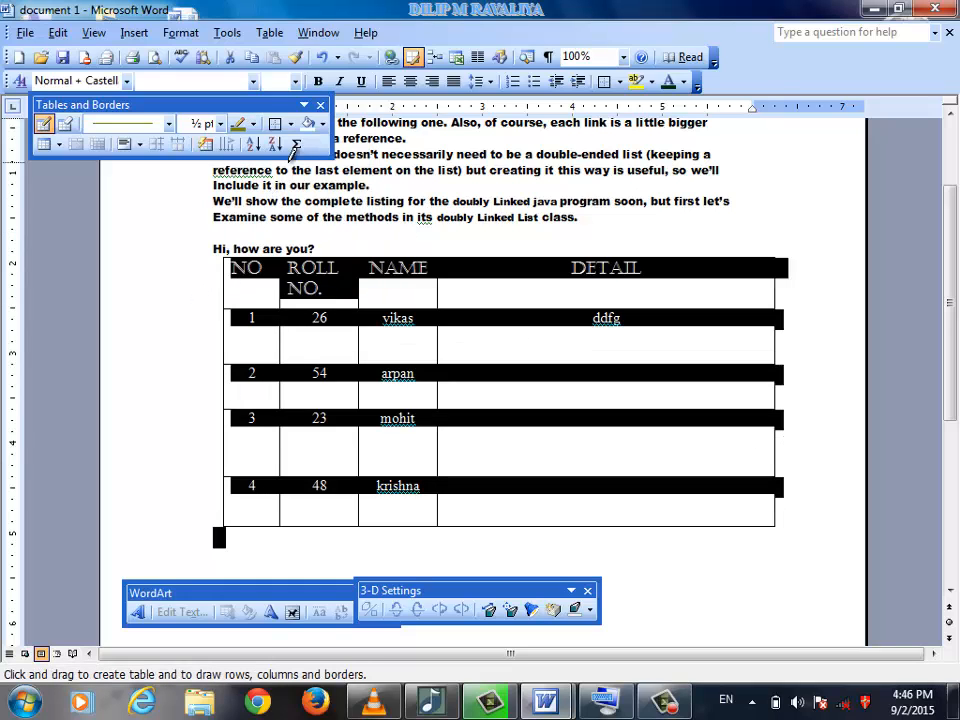
Step: Choose the triple-line border style and apply it between data rows 1 and 2 in the "No" column
{"action": "left_click", "coordinate": [168, 124]}
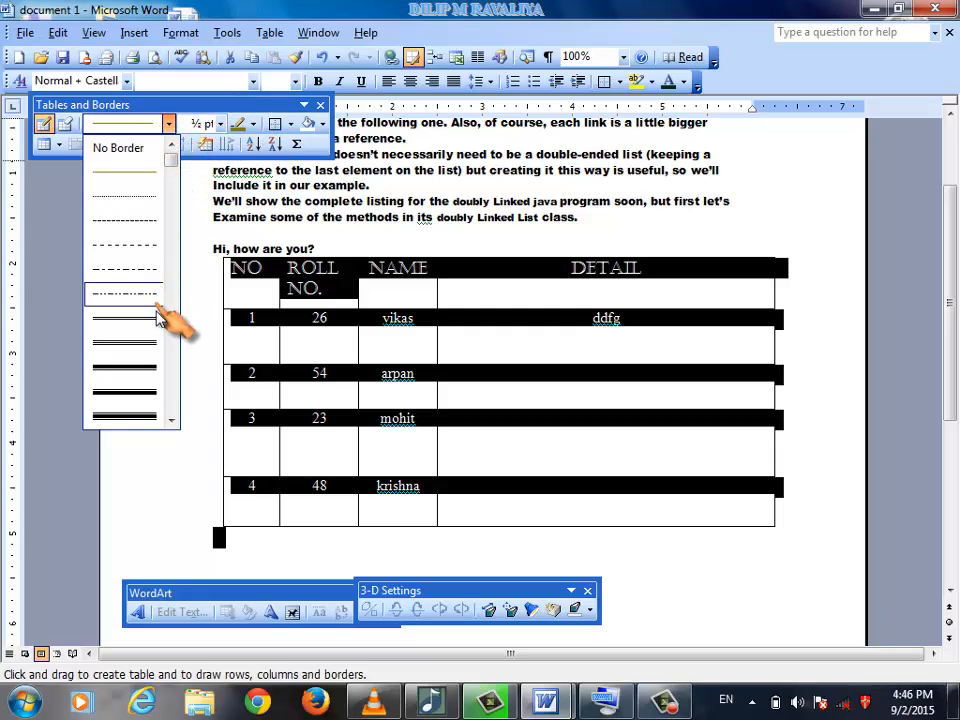
{"action": "left_click", "coordinate": [167, 345]}
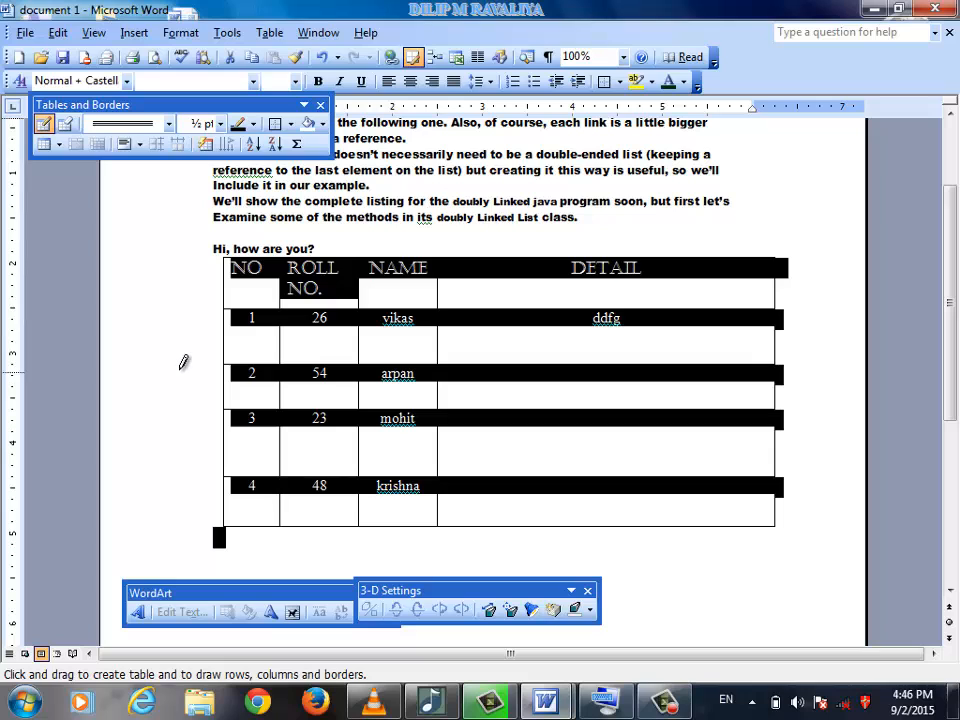
{"action": "left_click", "coordinate": [180, 369]}
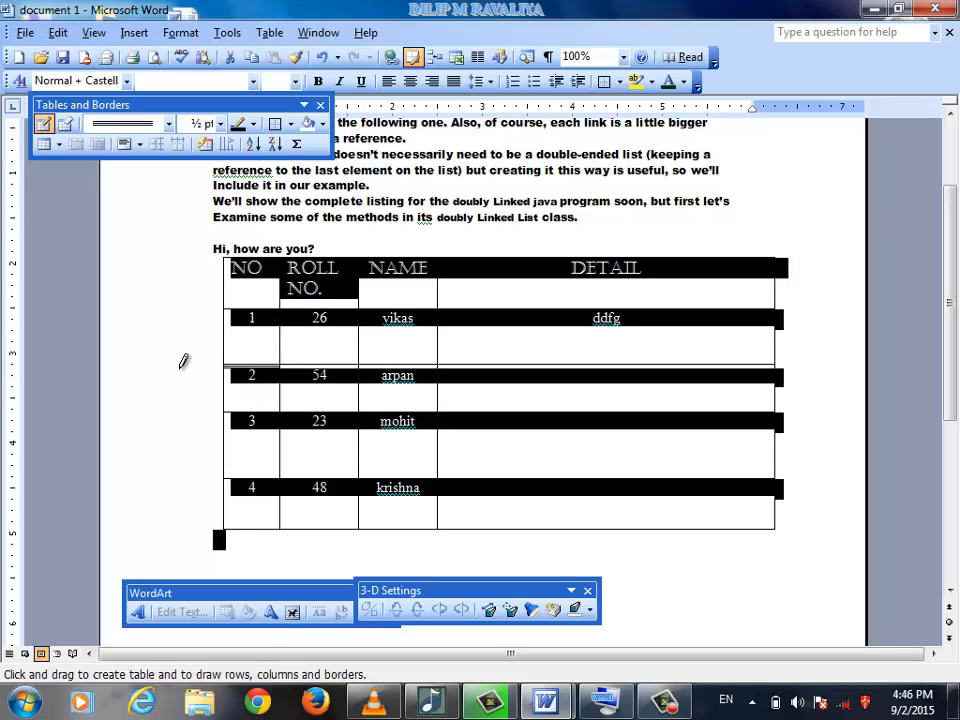
{"action": "left_click", "coordinate": [198, 282]}
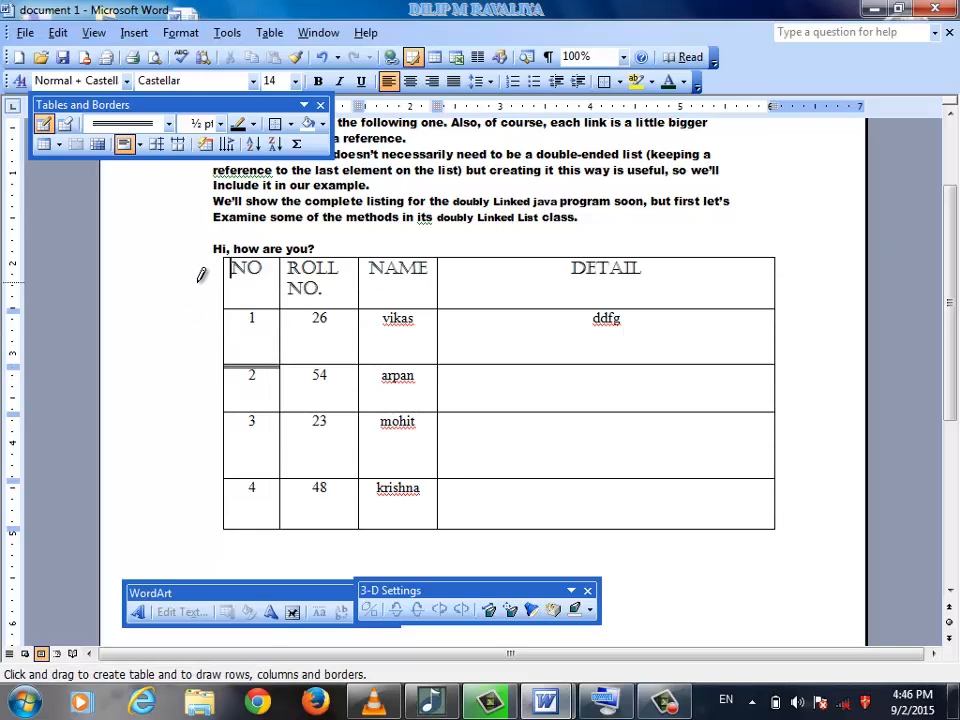
Step: Try to draw a triple-line border around the whole table, and undo the attempt
{"action": "left_click_drag", "start_coordinate": [213, 286], "coordinate": [792, 517]}
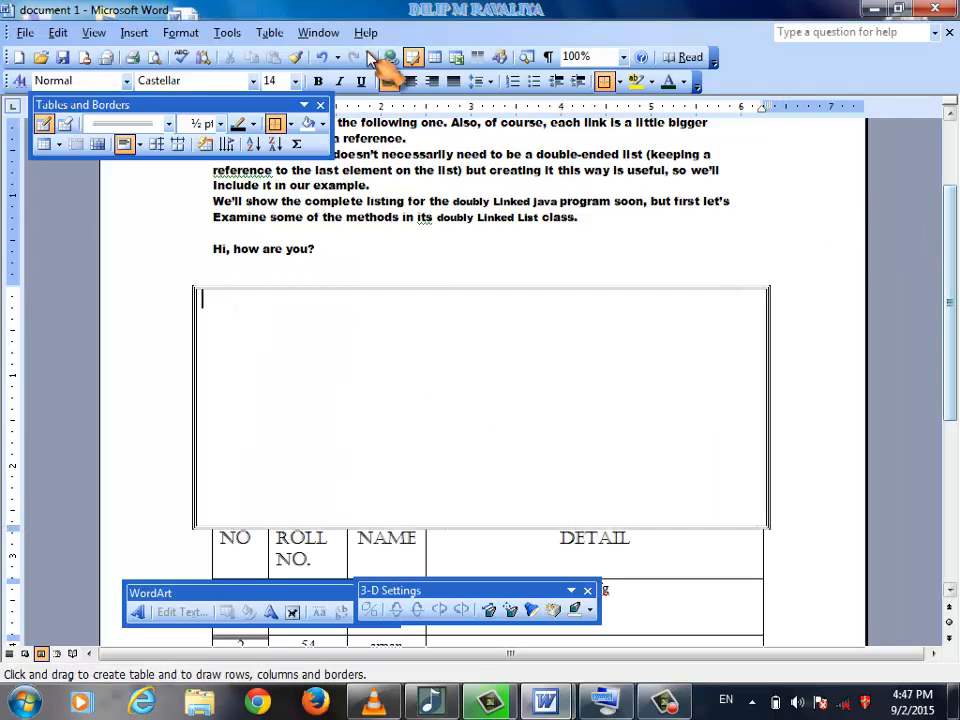
{"action": "left_click", "coordinate": [256, 128]}
{"action": "left_click", "coordinate": [256, 128]}
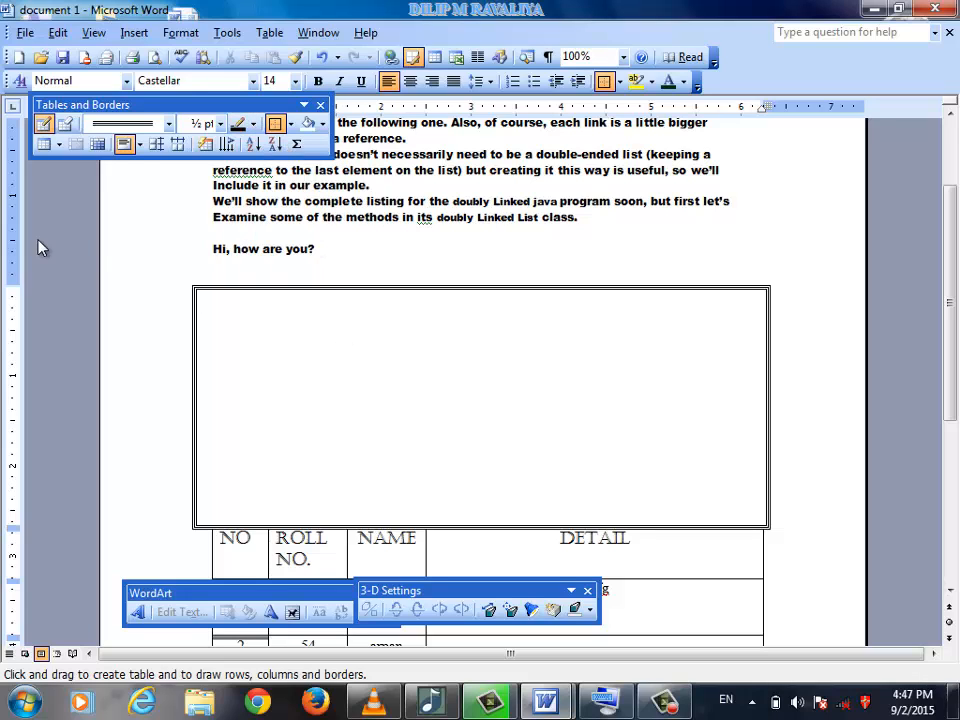
{"action": "left_click", "coordinate": [65, 124]}
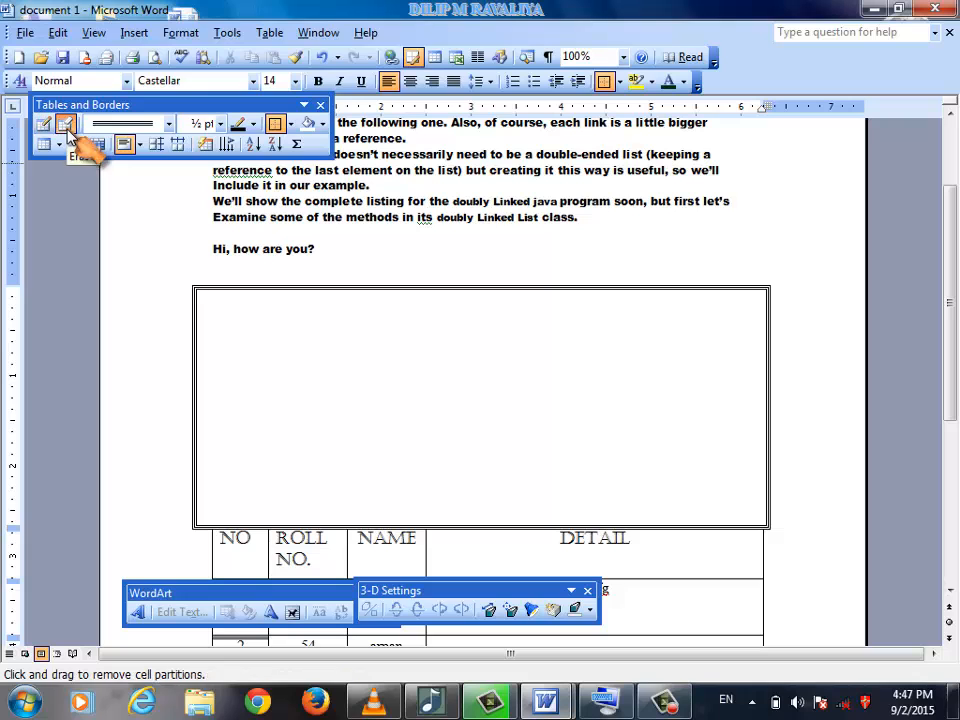
{"action": "left_click", "coordinate": [631, 389]}
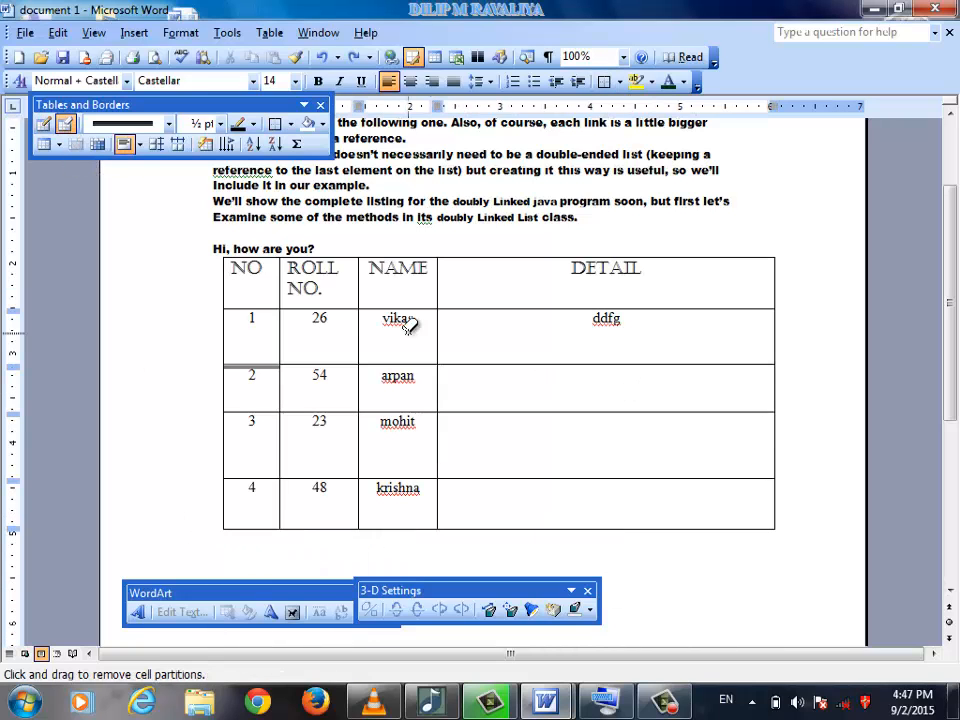
{"action": "left_click_drag", "start_coordinate": [180, 289], "coordinate": [630, 525]}
{"action": "key", "text": "ctrl+z"}
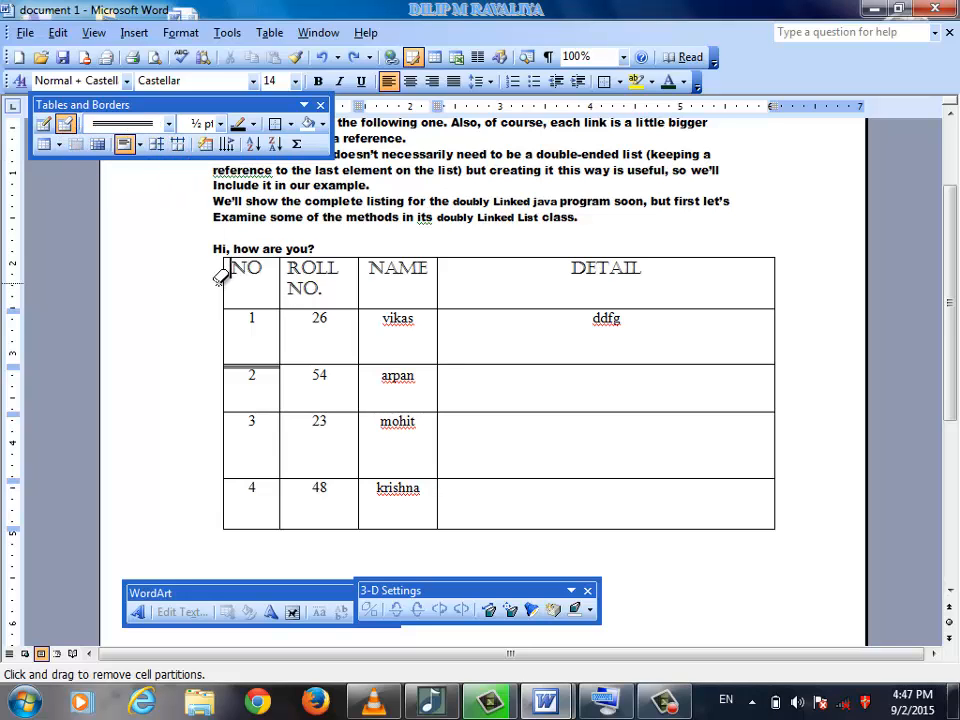
Step: Shade the "No" heading cell lime green
{"action": "left_click", "coordinate": [322, 124]}
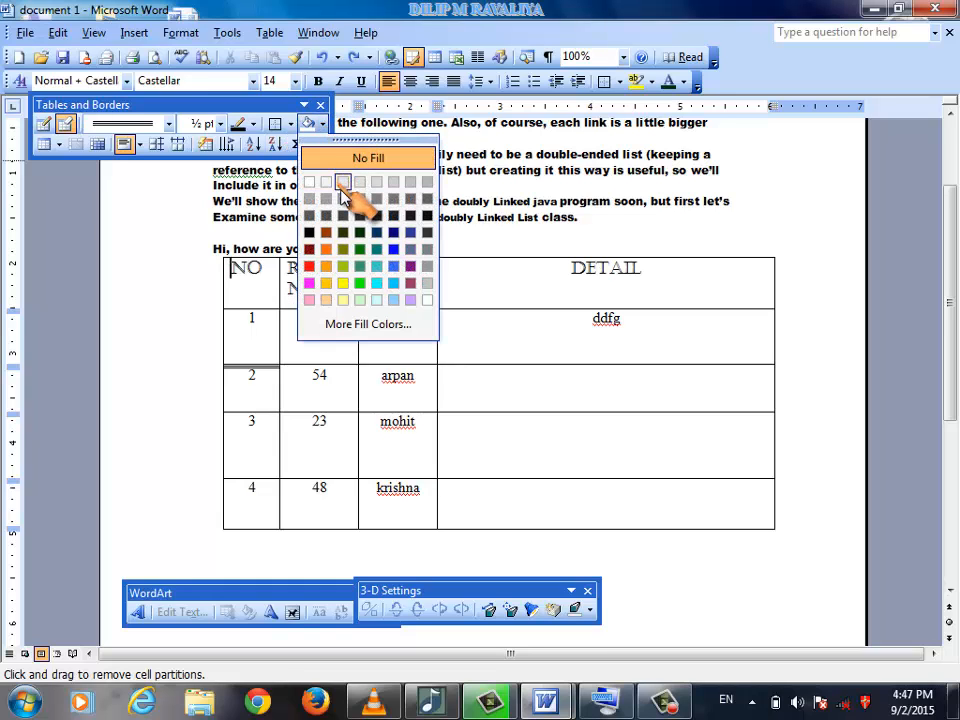
{"action": "left_click", "coordinate": [345, 266]}
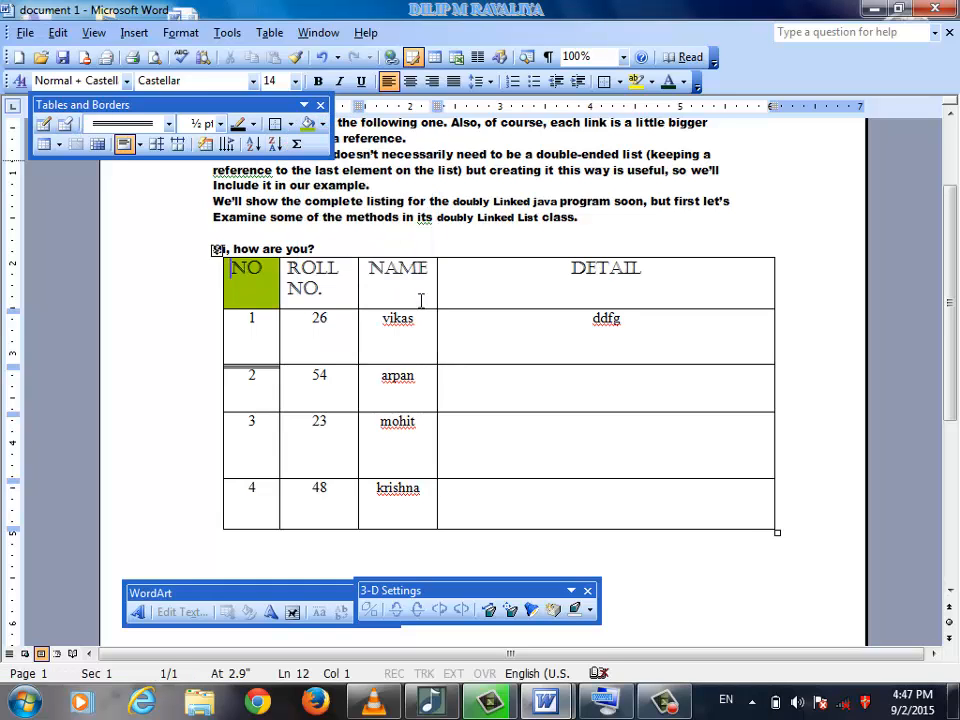
{"action": "left_click", "coordinate": [506, 305]}
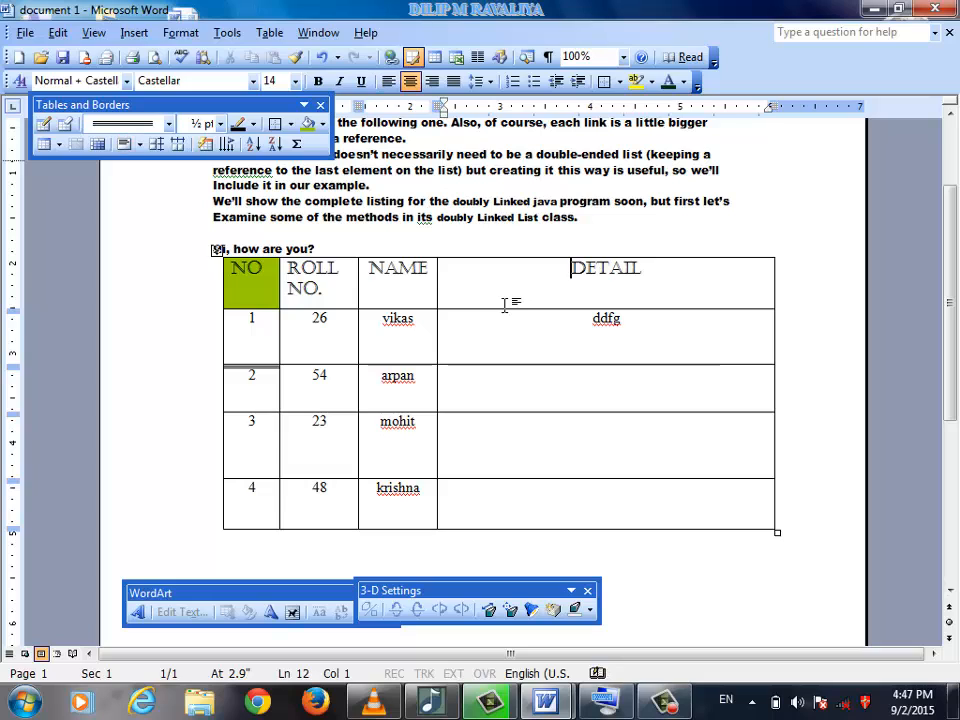
{"action": "left_click", "coordinate": [303, 287]}
{"action": "key", "text": "shift+Down"}
{"action": "key", "text": "shift+Down"}
{"action": "key", "text": "shift+Down"}
{"action": "key", "text": "shift+Down"}
{"action": "key", "text": "shift+Down"}
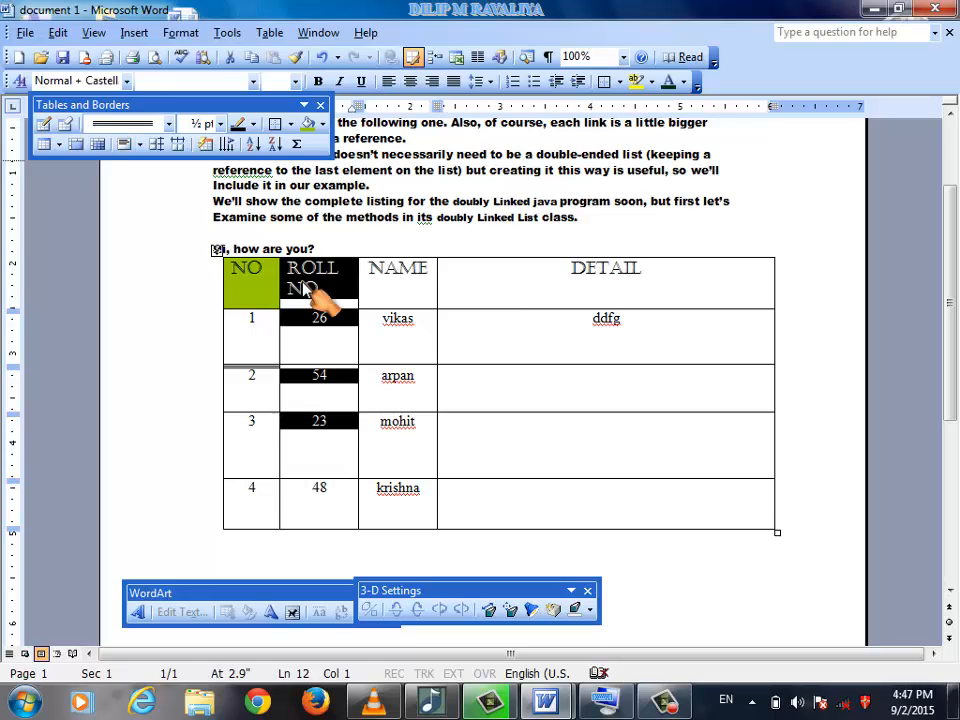
{"action": "key", "text": "Up"}
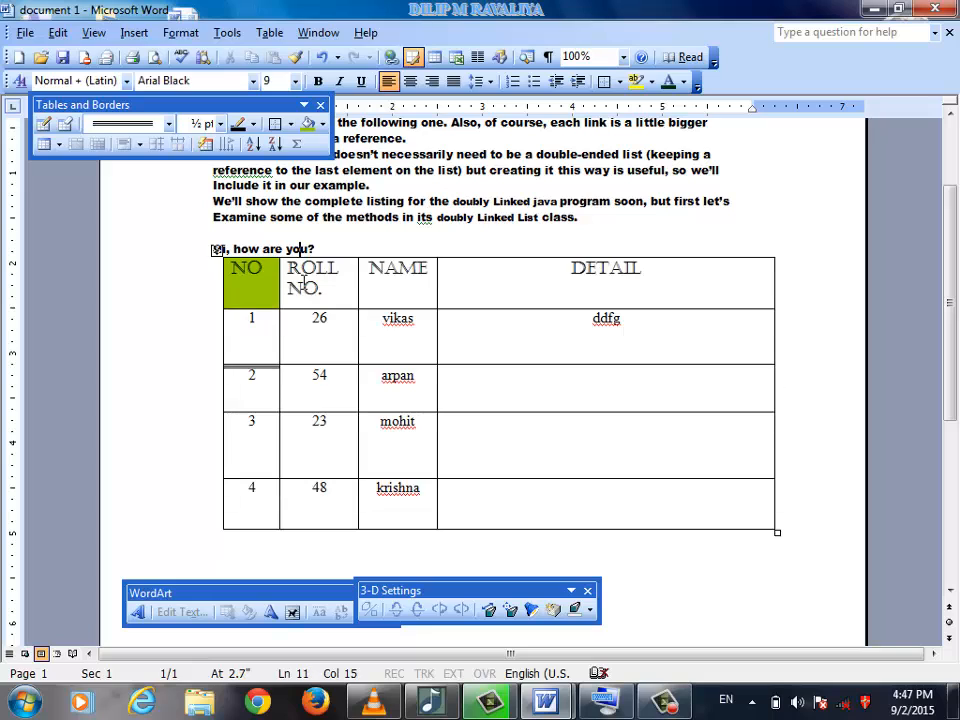
{"action": "left_click", "coordinate": [256, 283]}
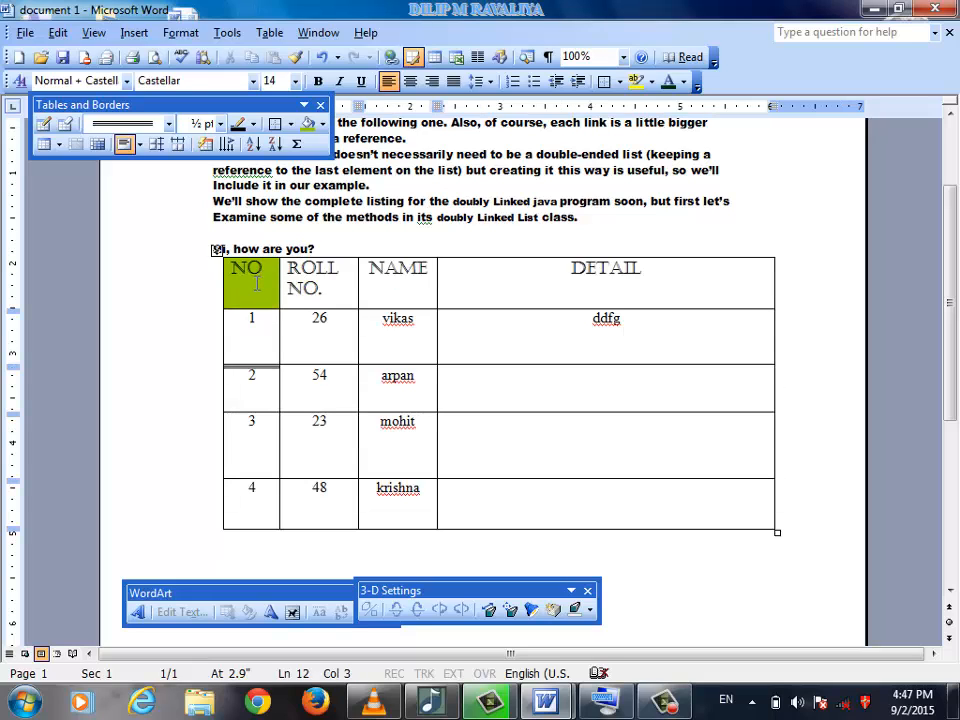
{"action": "key", "text": "shift+Down"}
{"action": "key", "text": "shift+Down"}
{"action": "key", "text": "shift+Down"}
{"action": "key", "text": "shift+Down"}
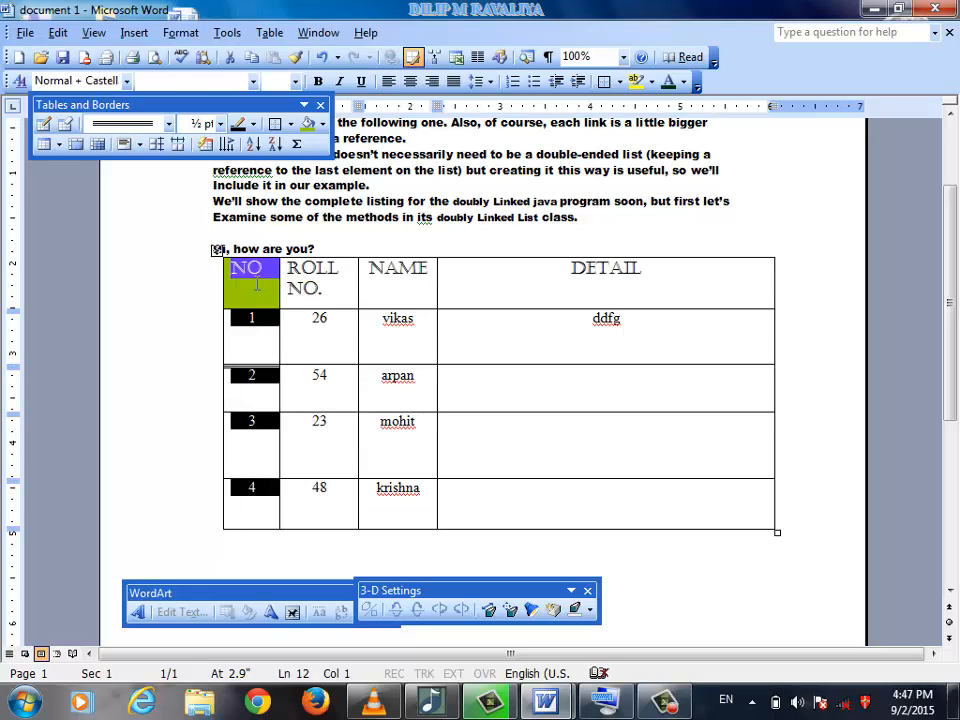
{"action": "left_click", "coordinate": [188, 282]}
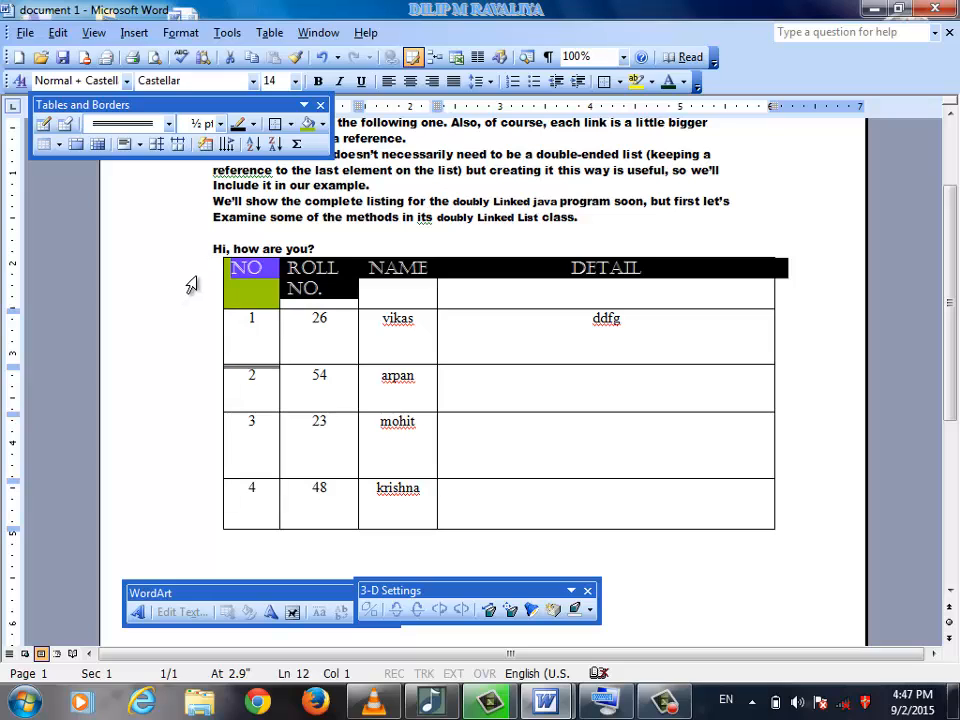
{"action": "left_click", "coordinate": [244, 332]}
Step: Fill the entire "No" column, heading included, with lime green shading
{"action": "left_click", "coordinate": [244, 292]}
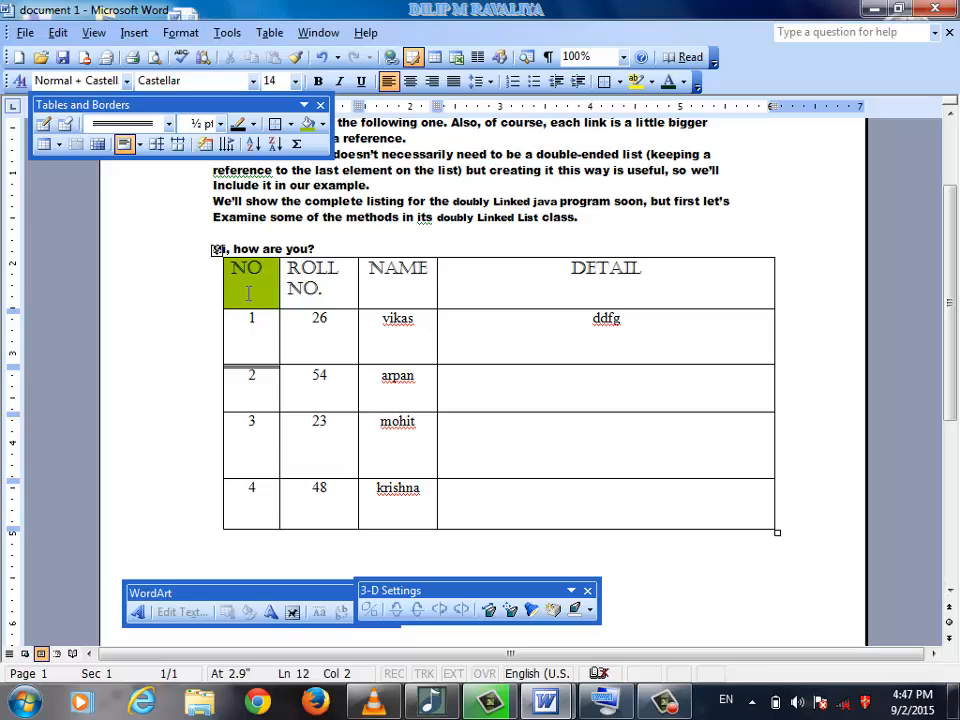
{"action": "key", "text": "shift+Down"}
{"action": "key", "text": "shift+Down"}
{"action": "key", "text": "shift+Down"}
{"action": "key", "text": "shift+Down"}
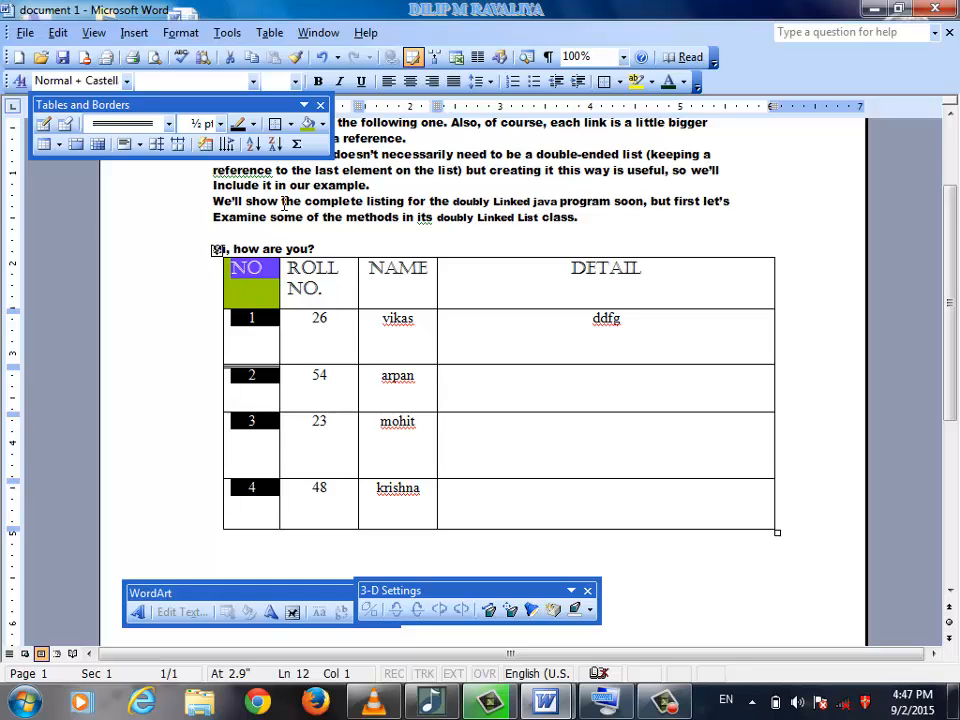
{"action": "left_click", "coordinate": [321, 124]}
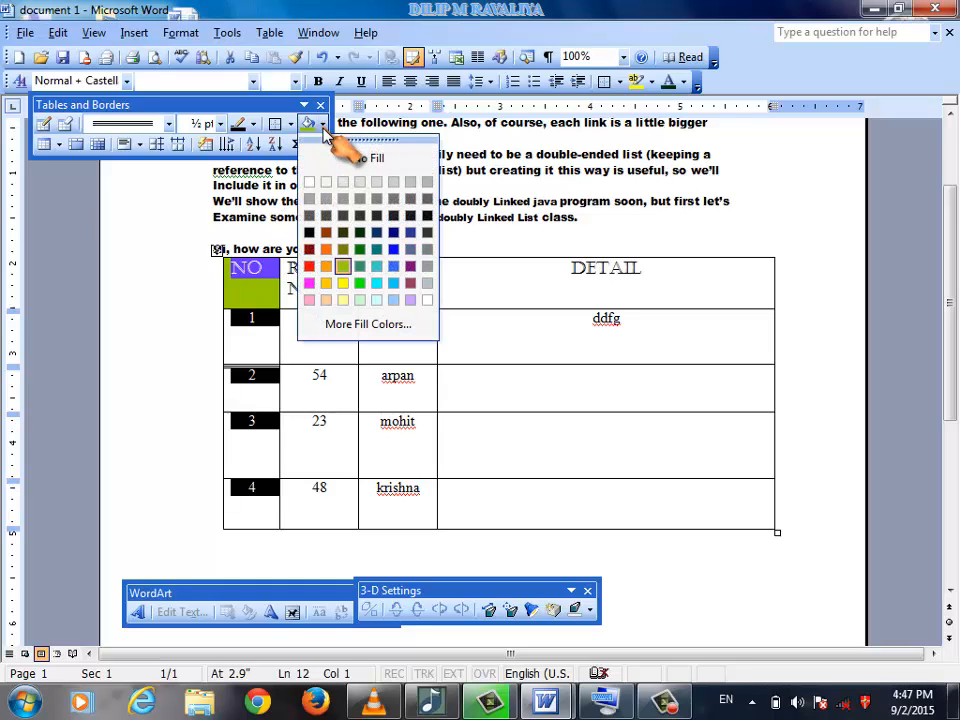
{"action": "left_click", "coordinate": [343, 267]}
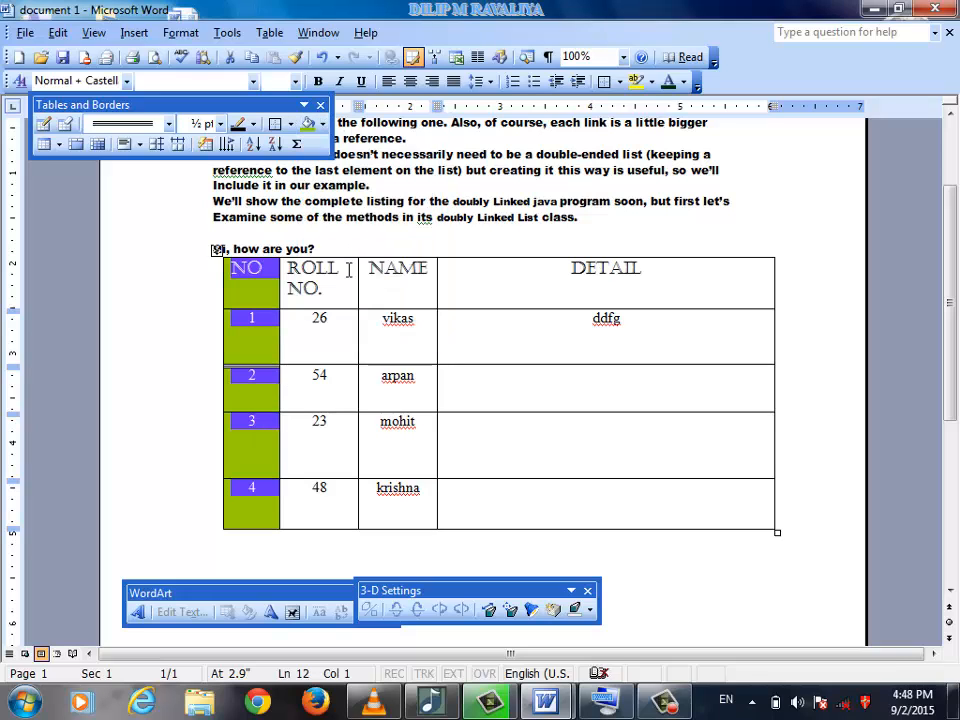
Step: Fill the entire "Roll No." column, heading included, with sea green shading
{"action": "left_click", "coordinate": [325, 267]}
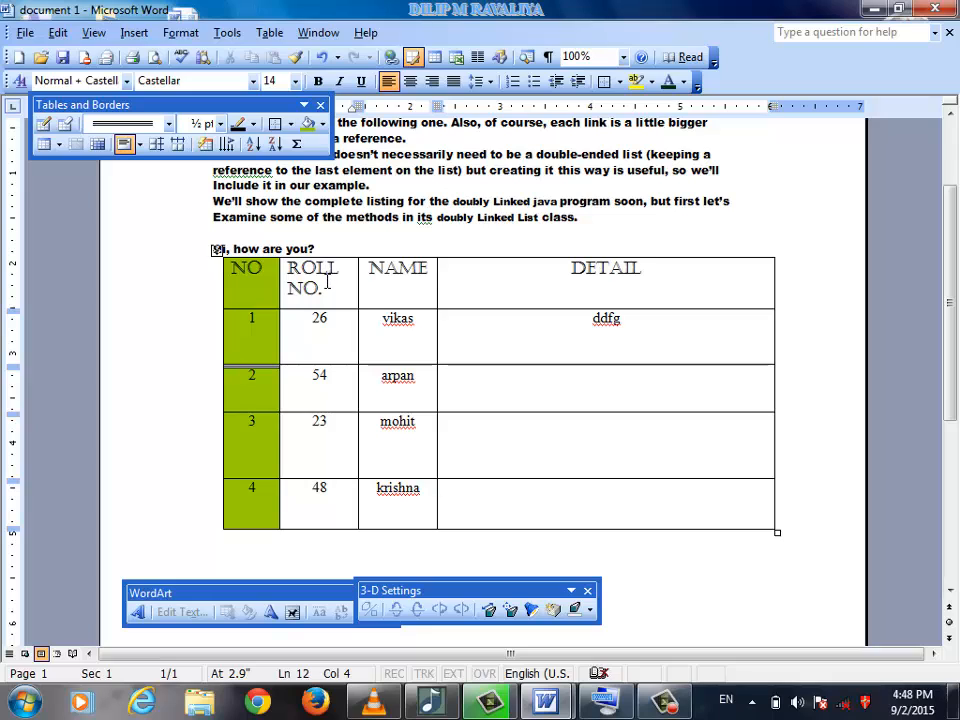
{"action": "key", "text": "shift+Down"}
{"action": "key", "text": "shift+Down"}
{"action": "key", "text": "shift+Down"}
{"action": "key", "text": "shift+Down"}
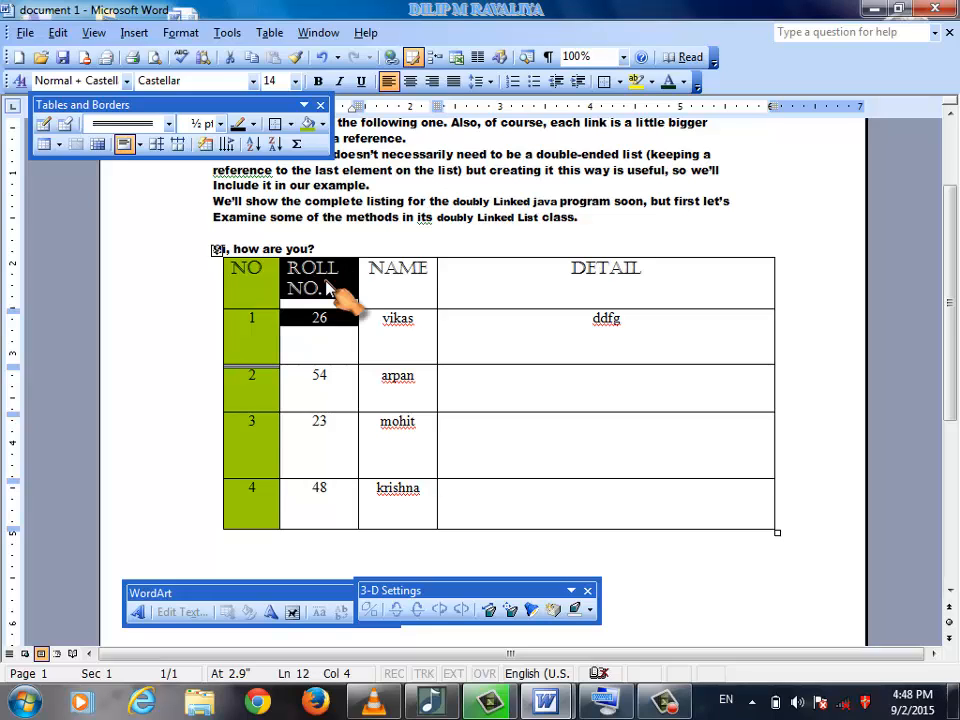
{"action": "left_click", "coordinate": [322, 124]}
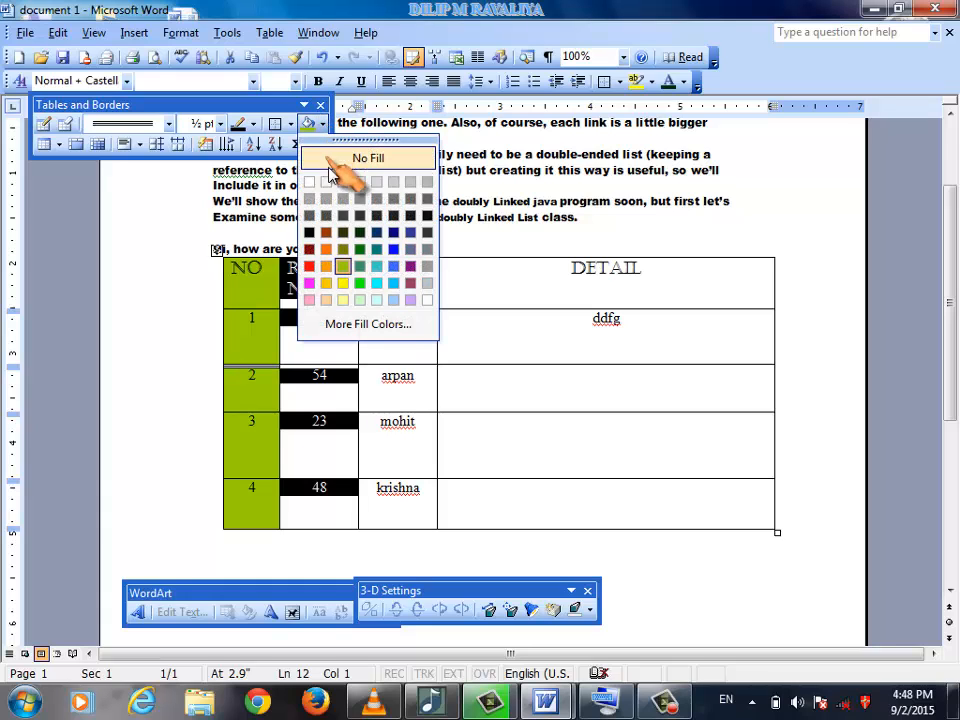
{"action": "left_click", "coordinate": [368, 266]}
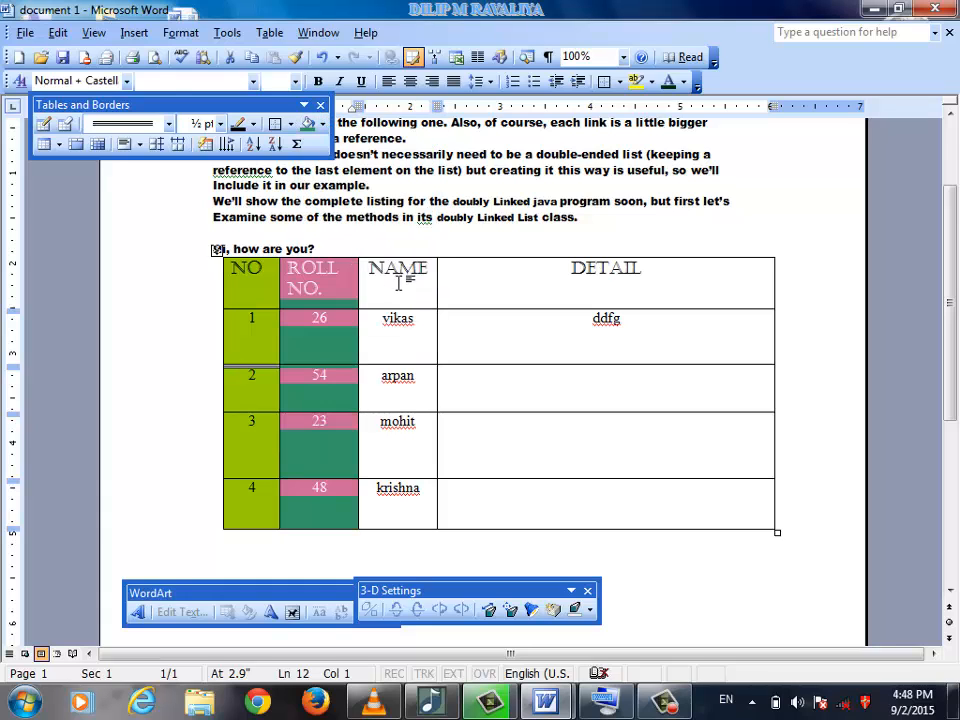
Step: Shade the "Name" heading cell aqua, and then the entire "Name" column bright turquoise
{"action": "left_click", "coordinate": [402, 283]}
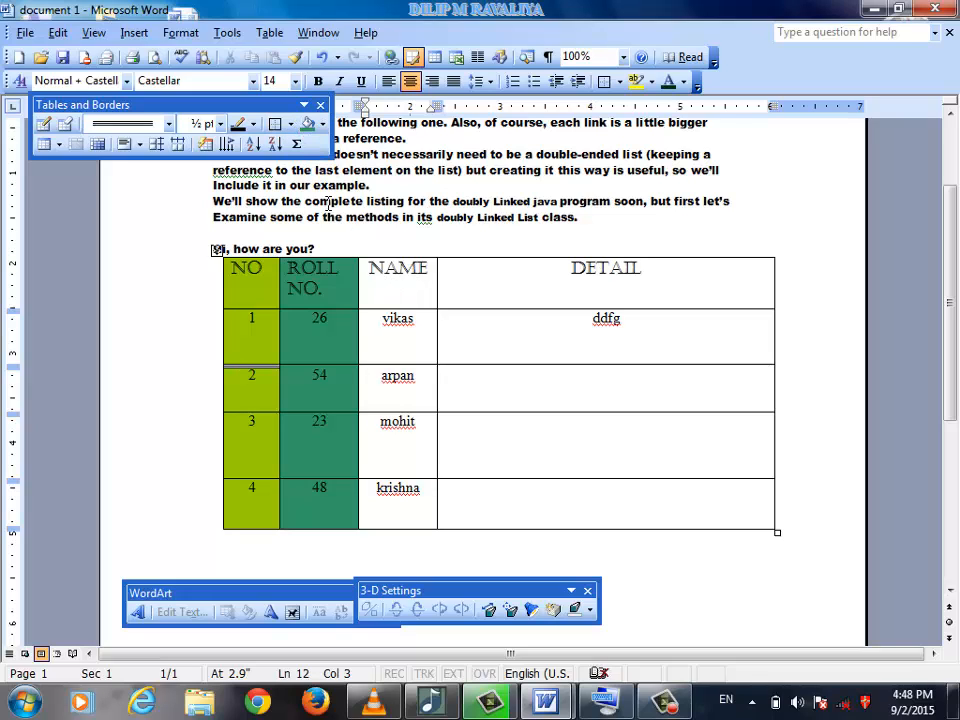
{"action": "left_click", "coordinate": [322, 124]}
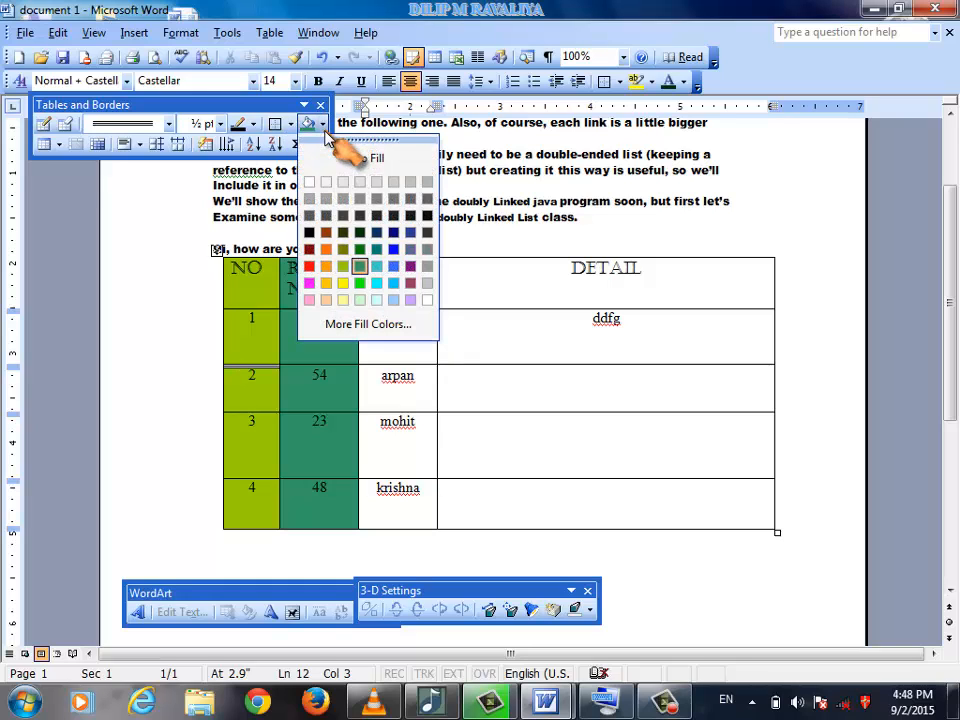
{"action": "left_click", "coordinate": [377, 267]}
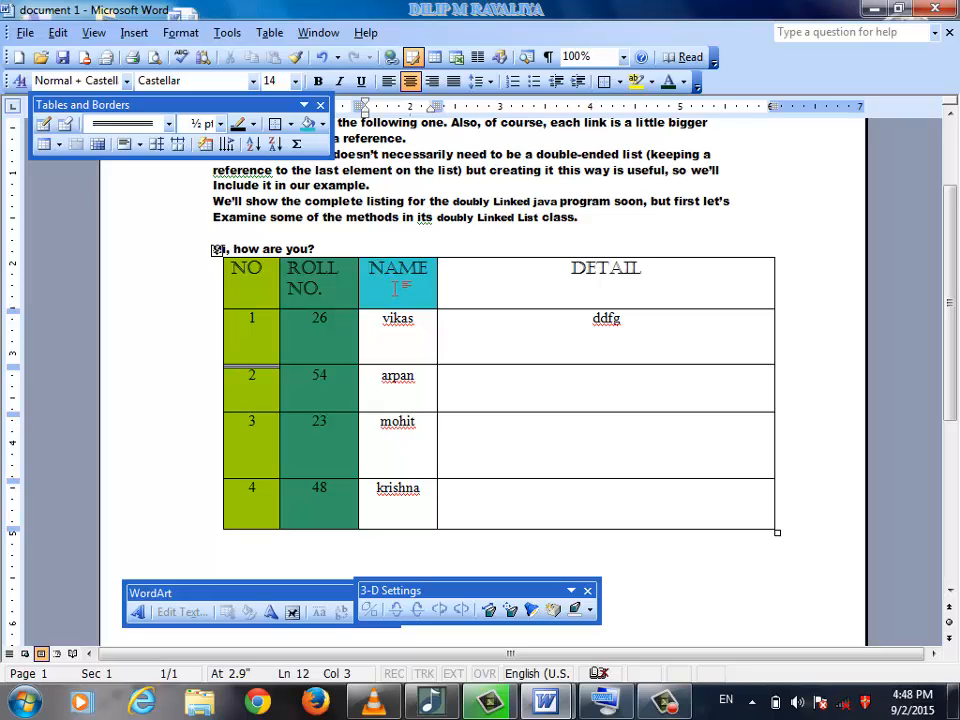
{"action": "key", "text": "shift+Down"}
{"action": "key", "text": "shift+Down"}
{"action": "key", "text": "shift+Down"}
{"action": "key", "text": "shift+Down"}
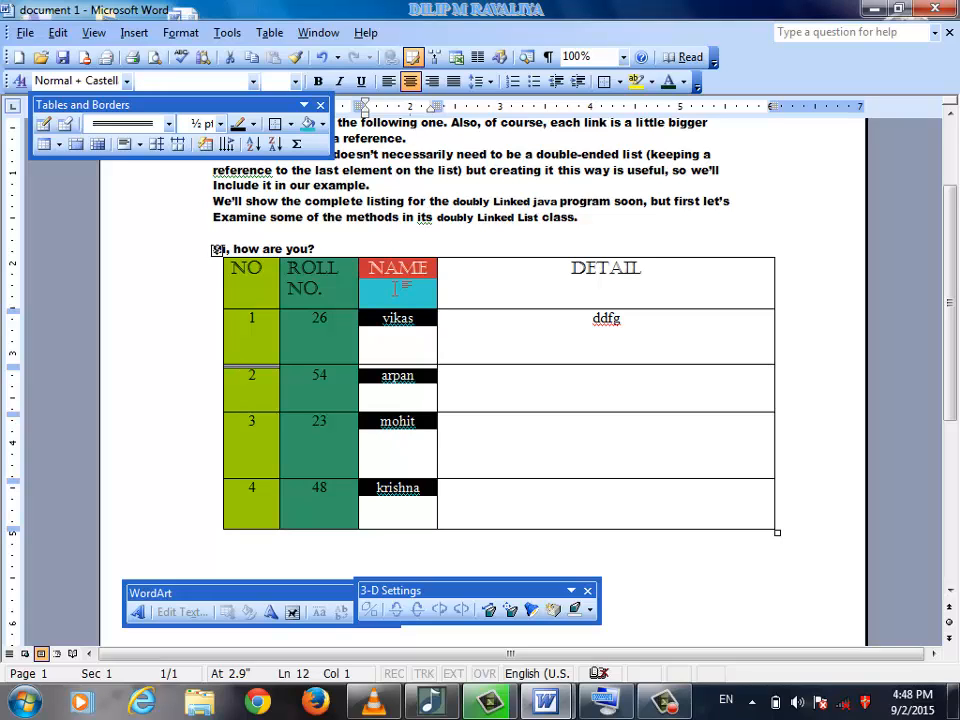
{"action": "left_click", "coordinate": [322, 124]}
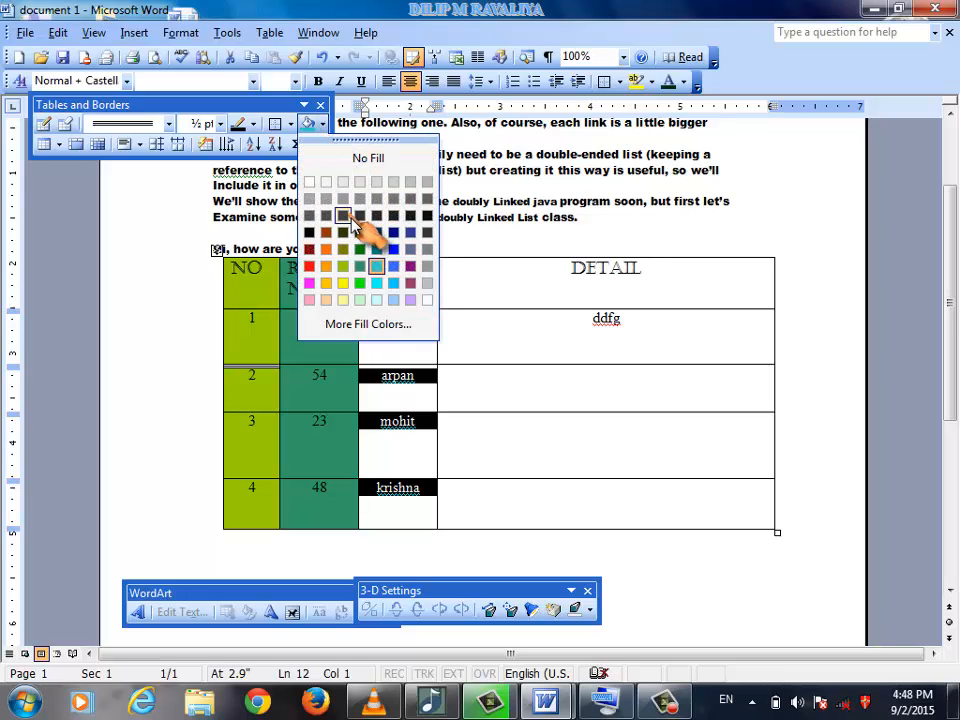
{"action": "left_click", "coordinate": [382, 288]}
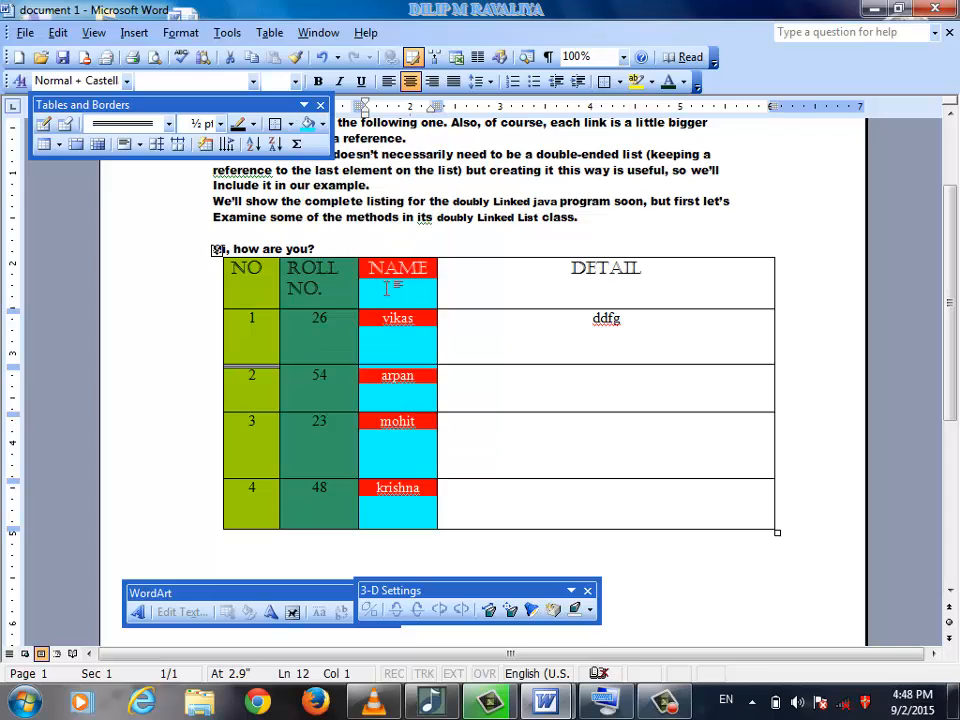
Step: Fill the entire "Detail" column, heading included, with light gray shading and deselect the table
{"action": "left_click", "coordinate": [481, 287]}
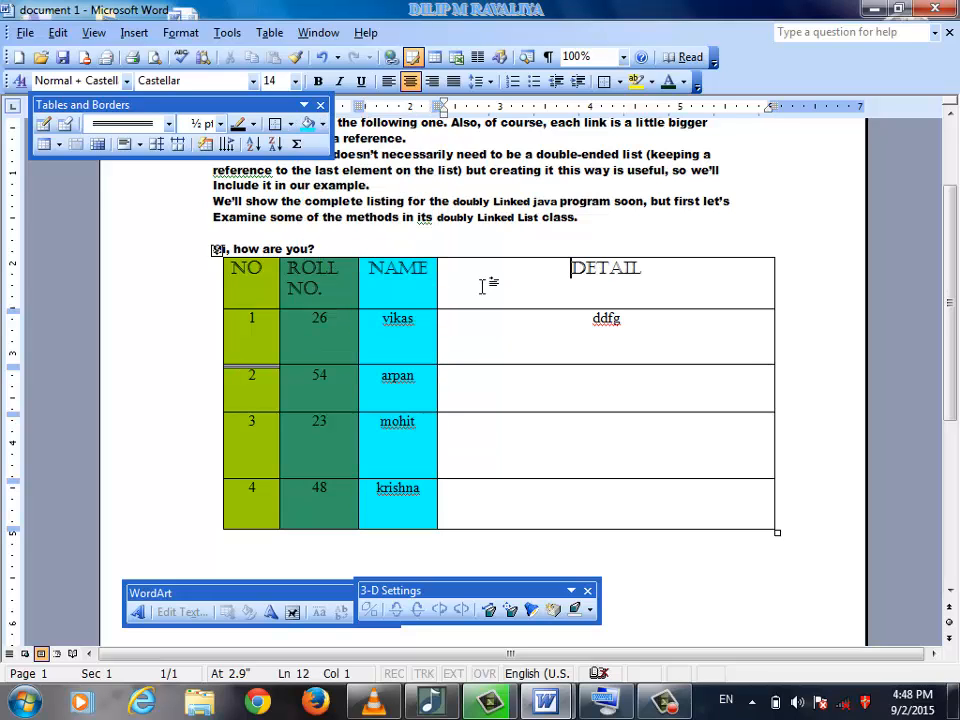
{"action": "key", "text": "shift+Down"}
{"action": "key", "text": "shift+Down"}
{"action": "key", "text": "shift+Down"}
{"action": "key", "text": "shift+Down"}
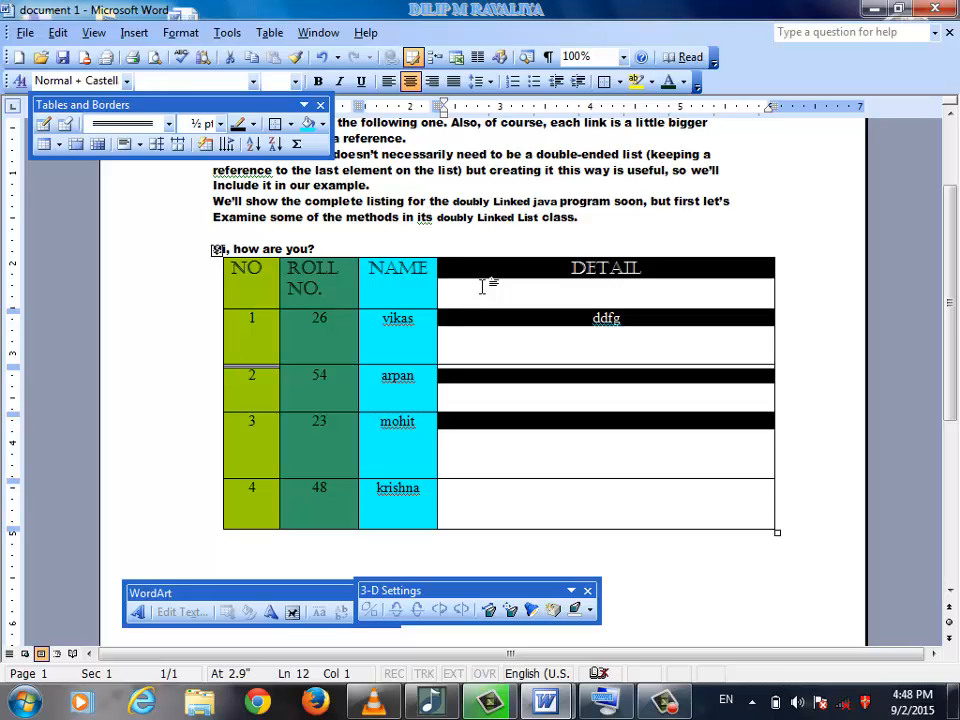
{"action": "key", "text": "shift+Down"}
{"action": "key", "text": "shift+Up"}
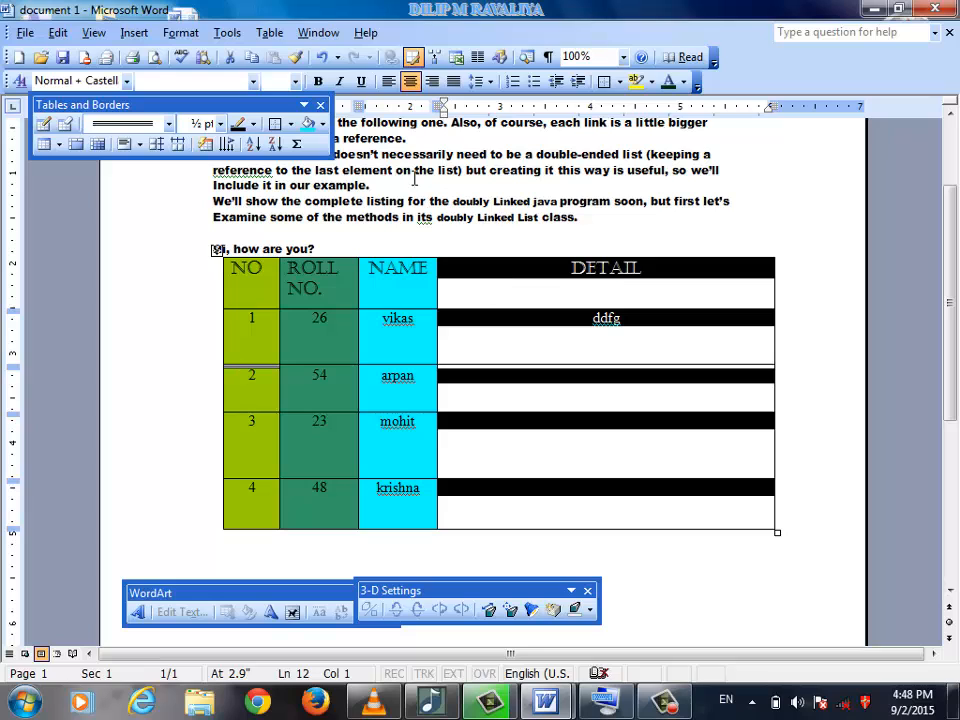
{"action": "left_click", "coordinate": [322, 124]}
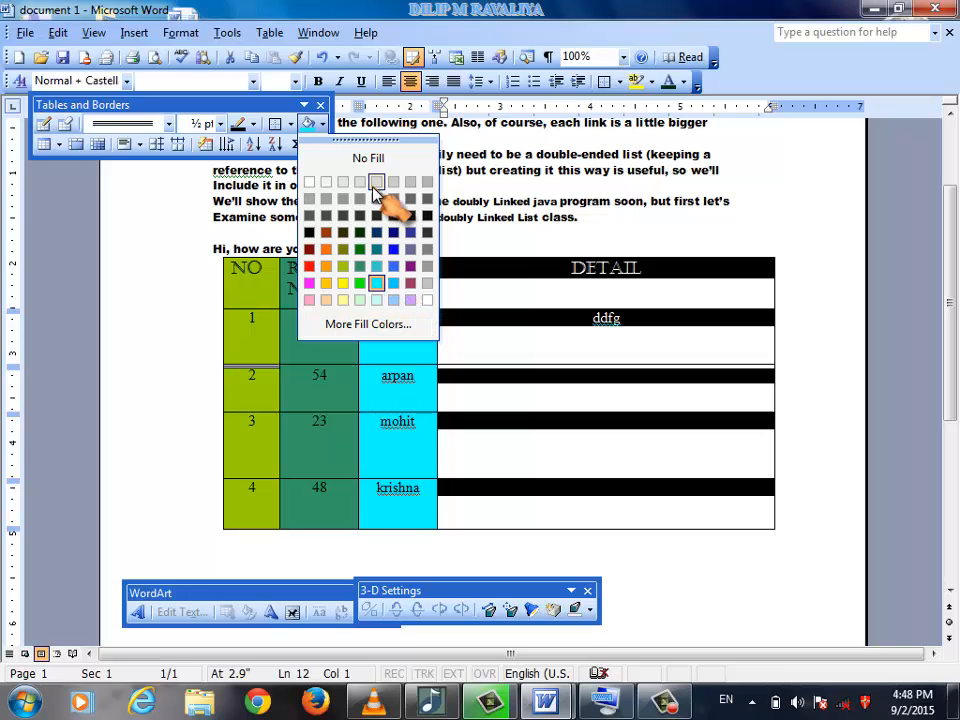
{"action": "left_click", "coordinate": [427, 184]}
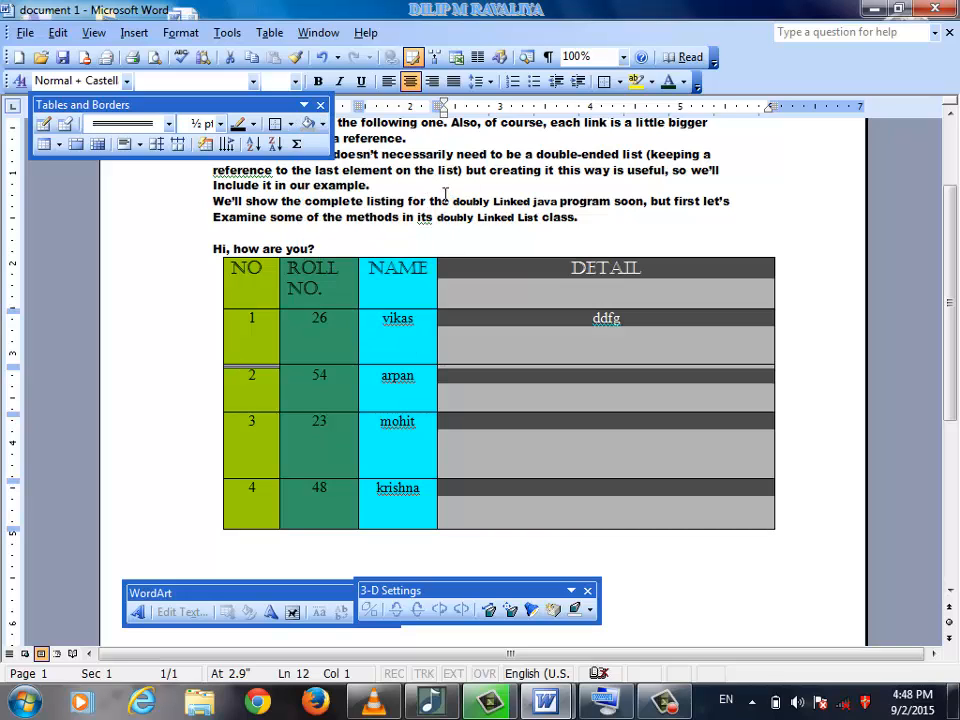
{"action": "left_click", "coordinate": [773, 230]}
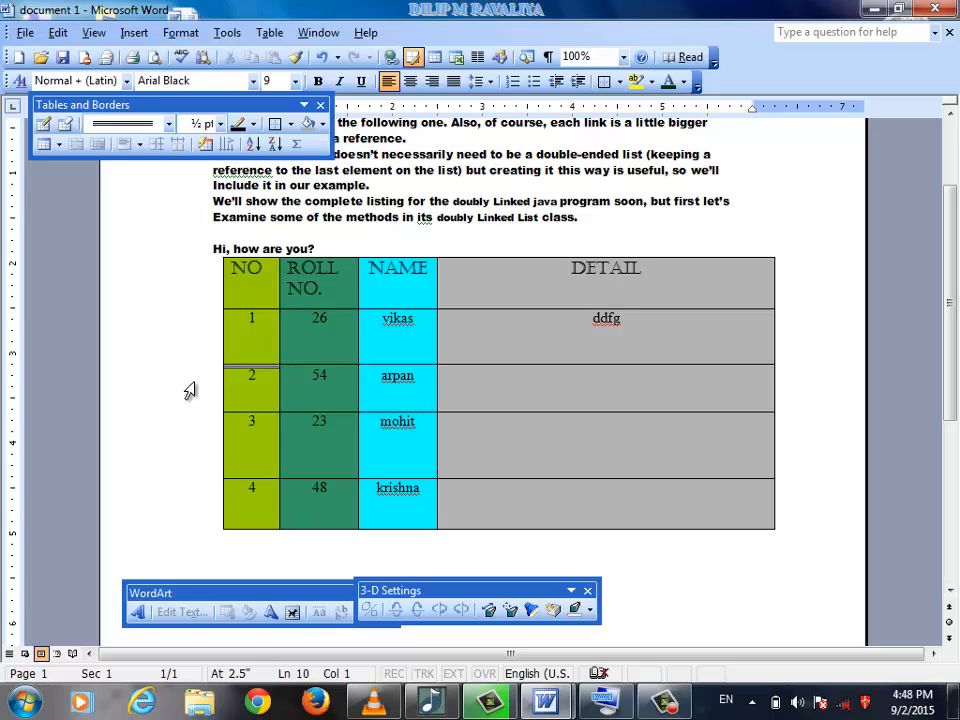
{"action": "left_click", "coordinate": [190, 390]}
{"action": "right_click", "coordinate": [190, 388]}
{"action": "left_click", "coordinate": [143, 357]}
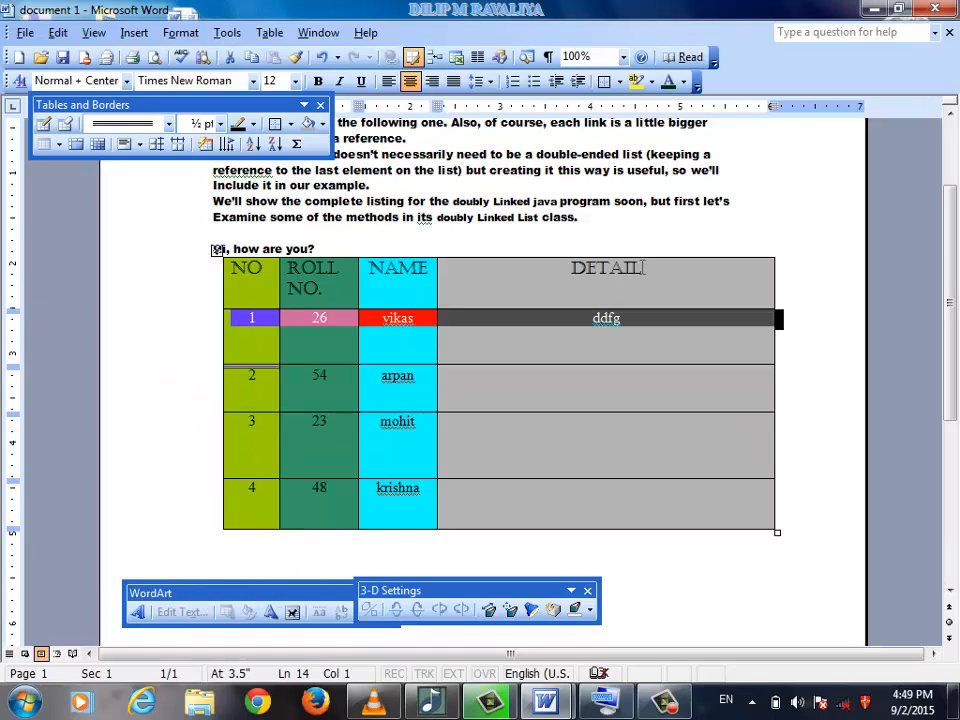
{"action": "left_click", "coordinate": [823, 277]}
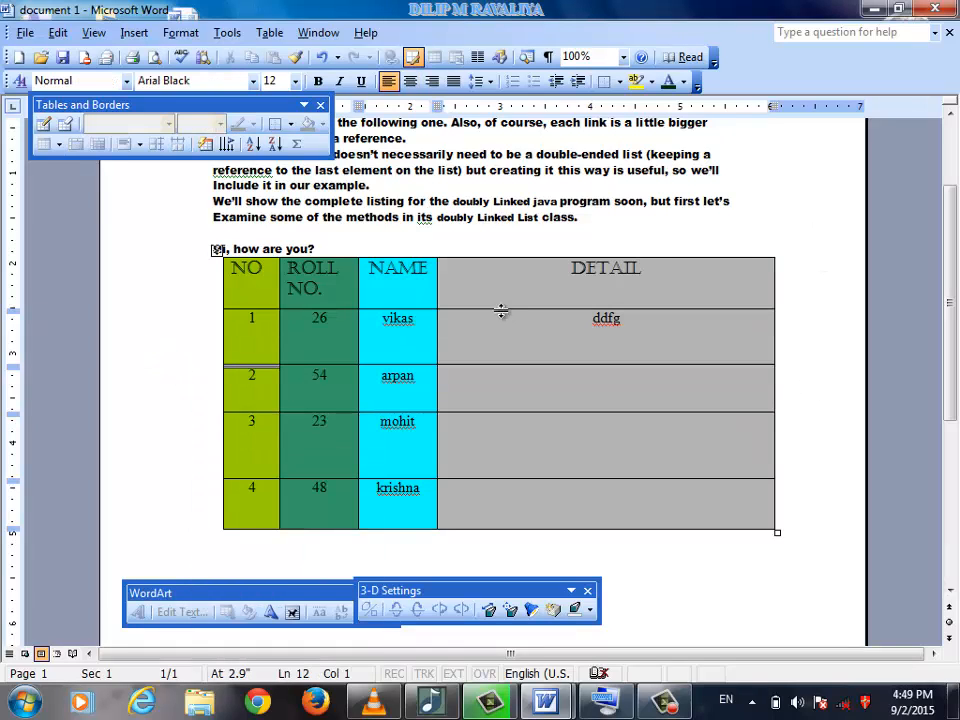
Step: Fill all cells of the row numbered 2 with medium gray shading
{"action": "left_click", "coordinate": [259, 393]}
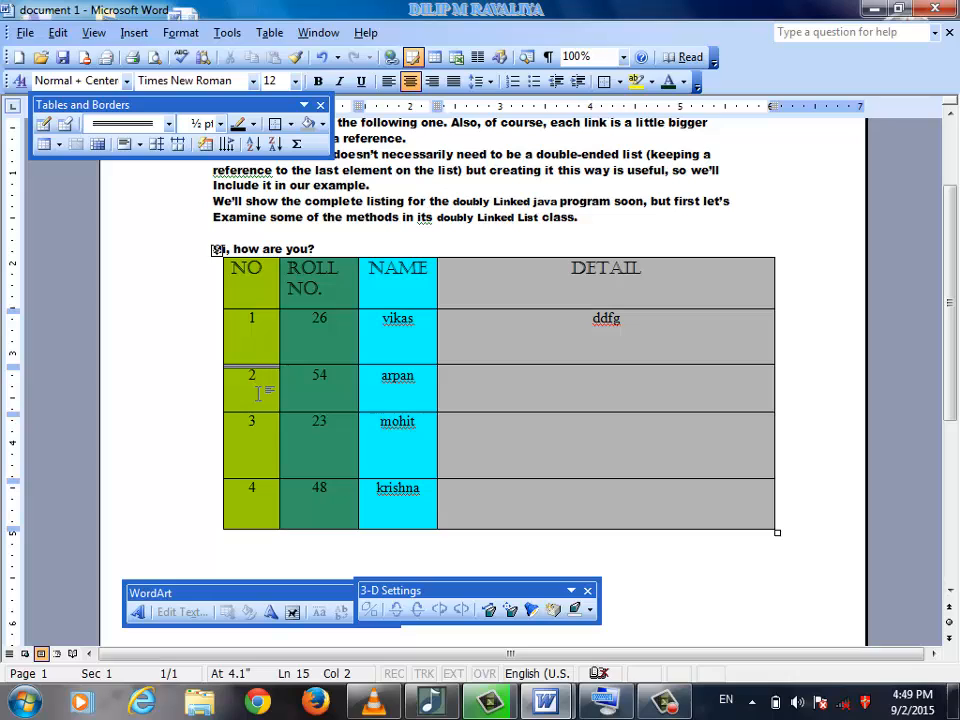
{"action": "key", "text": "shift+Right"}
{"action": "key", "text": "shift+Right"}
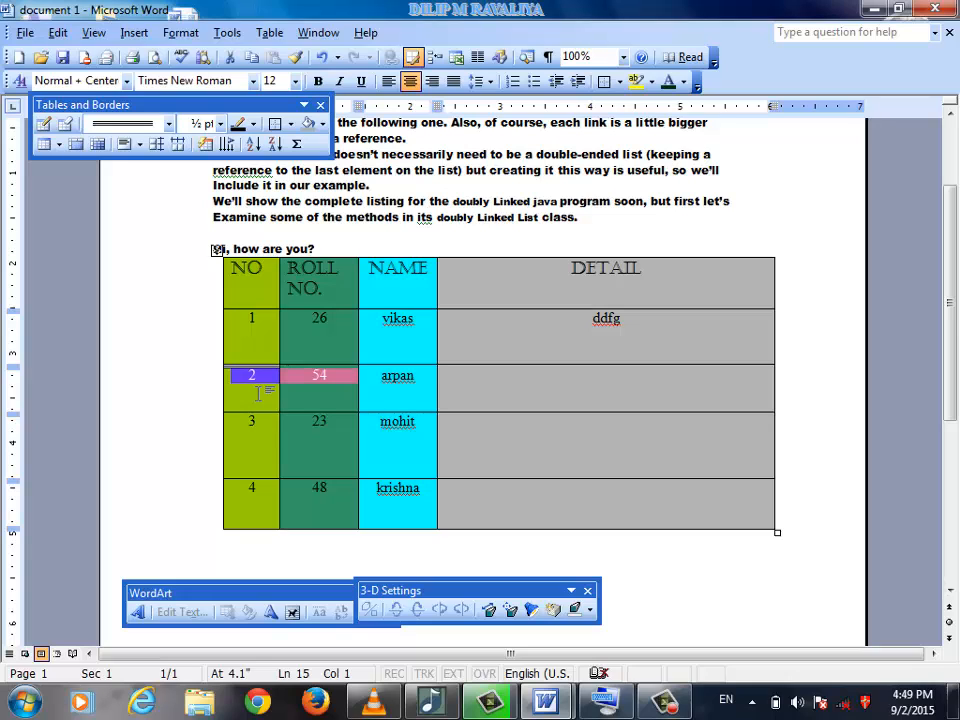
{"action": "left_click", "coordinate": [259, 393]}
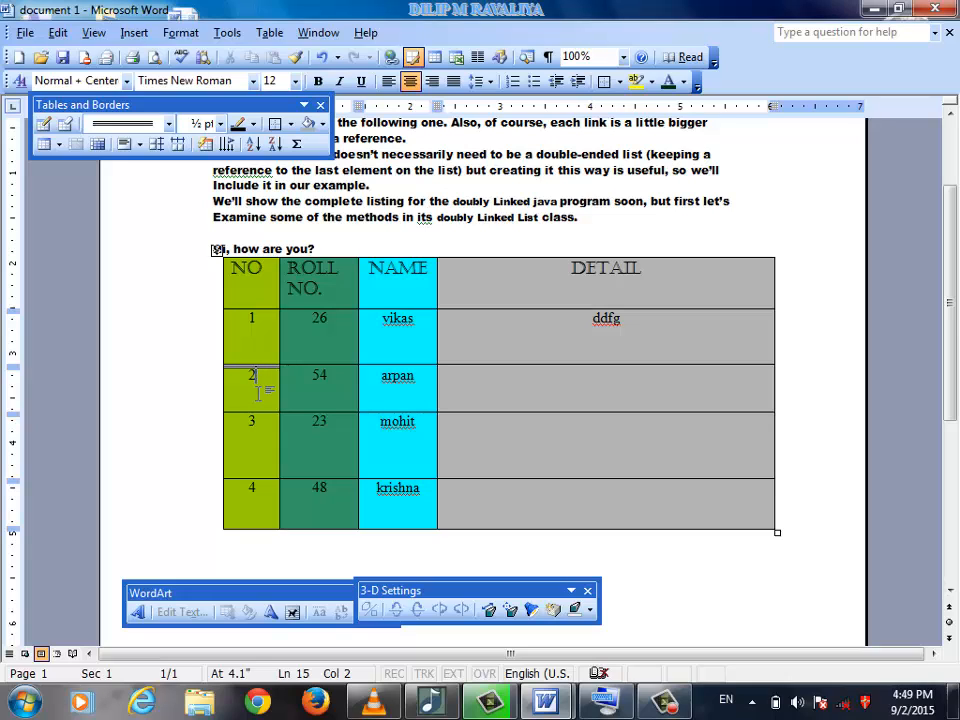
{"action": "key", "text": "shift+Right"}
{"action": "key", "text": "shift+Right"}
{"action": "key", "text": "shift+Right"}
{"action": "key", "text": "shift+Right"}
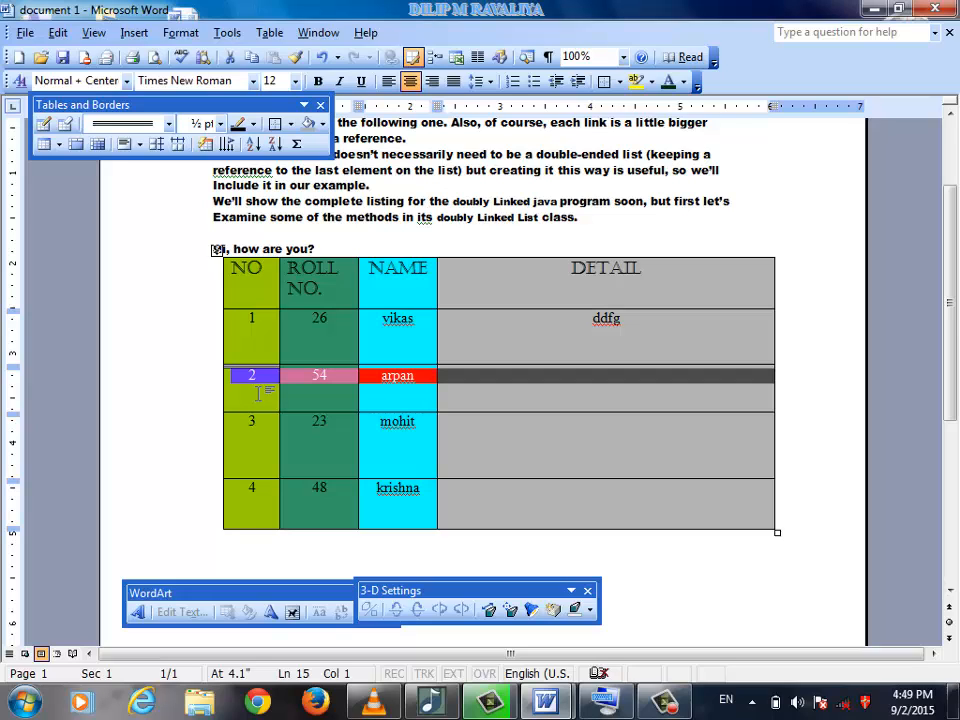
{"action": "left_click", "coordinate": [322, 126]}
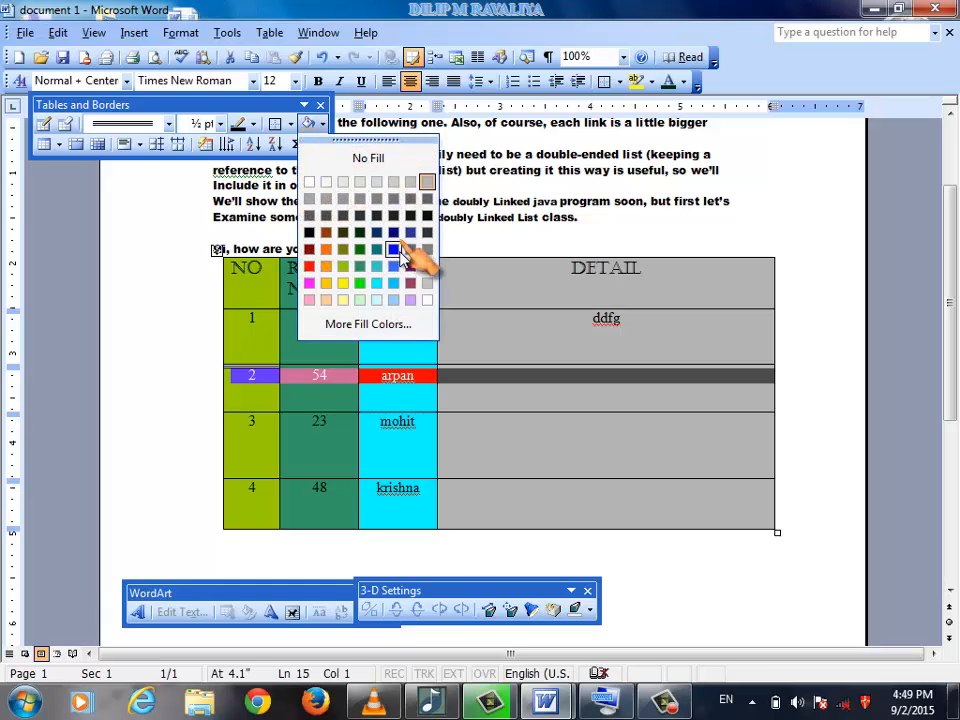
{"action": "left_click", "coordinate": [378, 203]}
{"action": "left_click", "coordinate": [145, 318]}
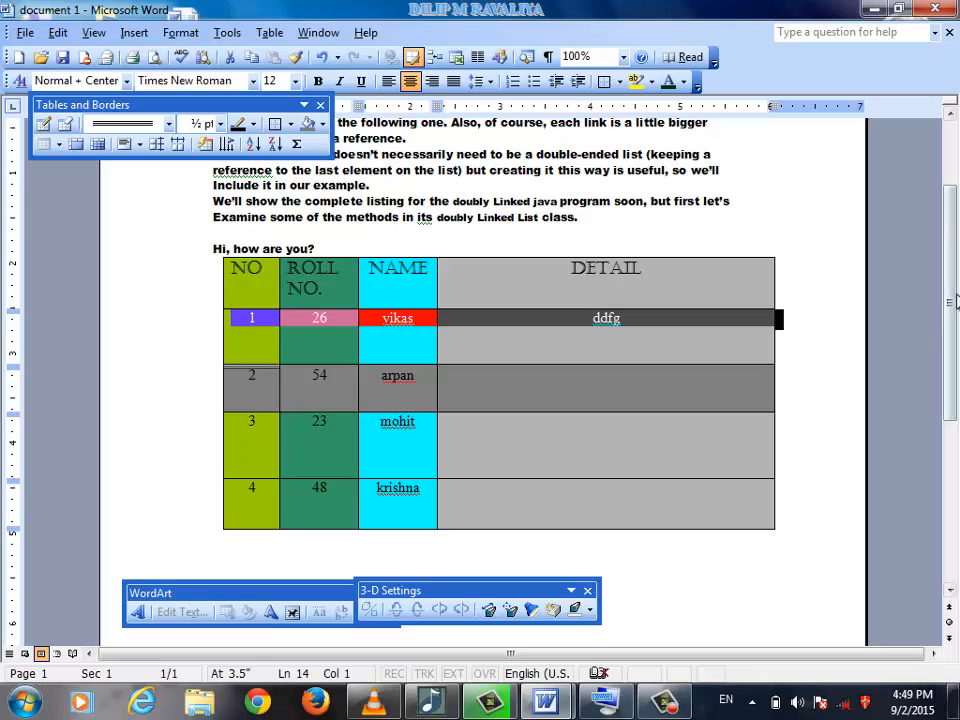
Step: Place the cursor on the empty line below the table and close the Tables and Borders toolbar
{"action": "left_click_drag", "start_coordinate": [955, 300], "coordinate": [951, 499]}
{"action": "left_click", "coordinate": [182, 383]}
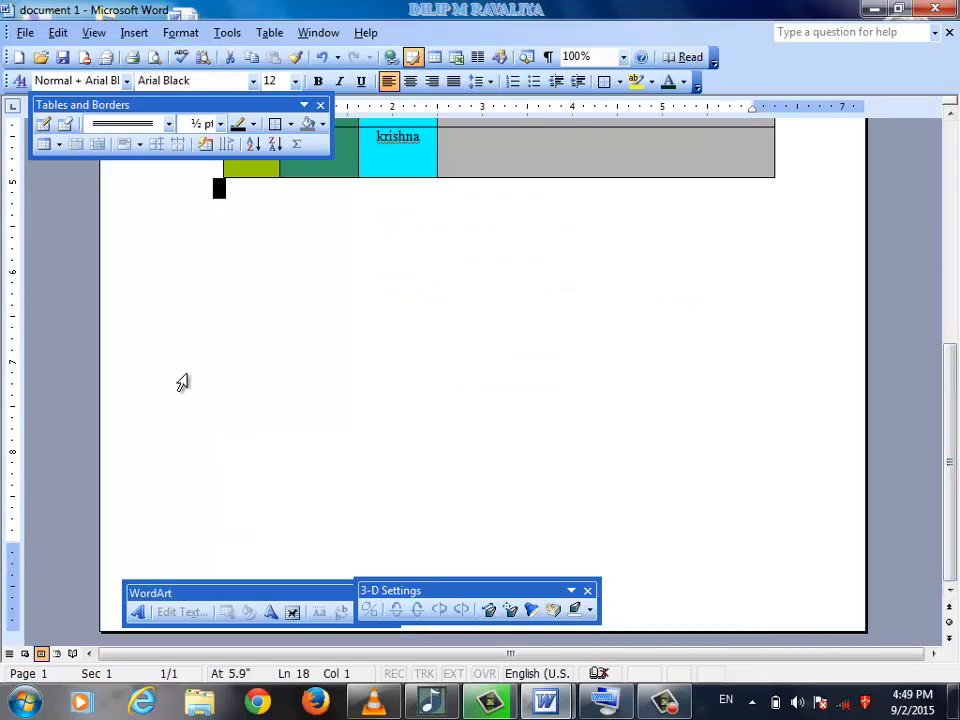
{"action": "left_click", "coordinate": [320, 106]}
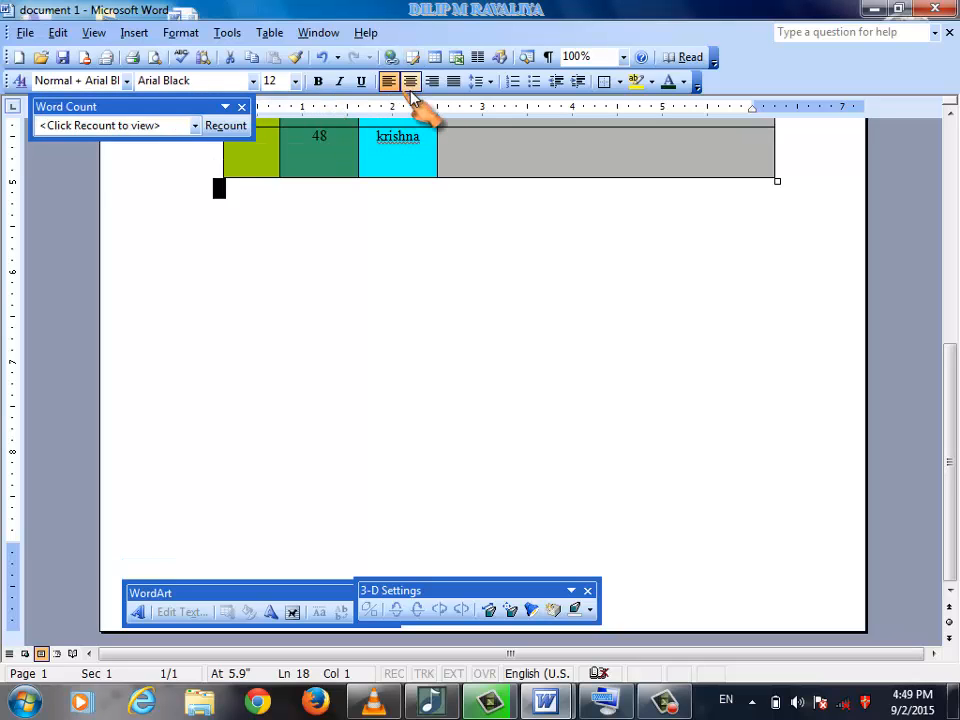
Step: Insert a table with 5 columns, 2 rows and Auto fixed column width directly below the existing table
{"action": "left_click", "coordinate": [435, 60]}
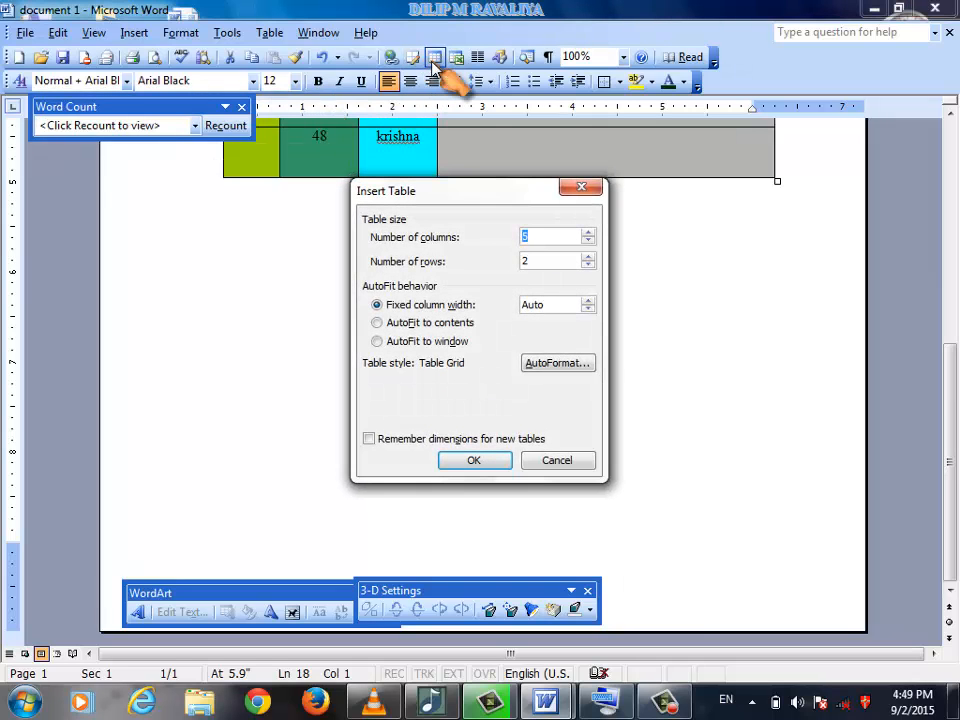
{"action": "left_click", "coordinate": [581, 186]}
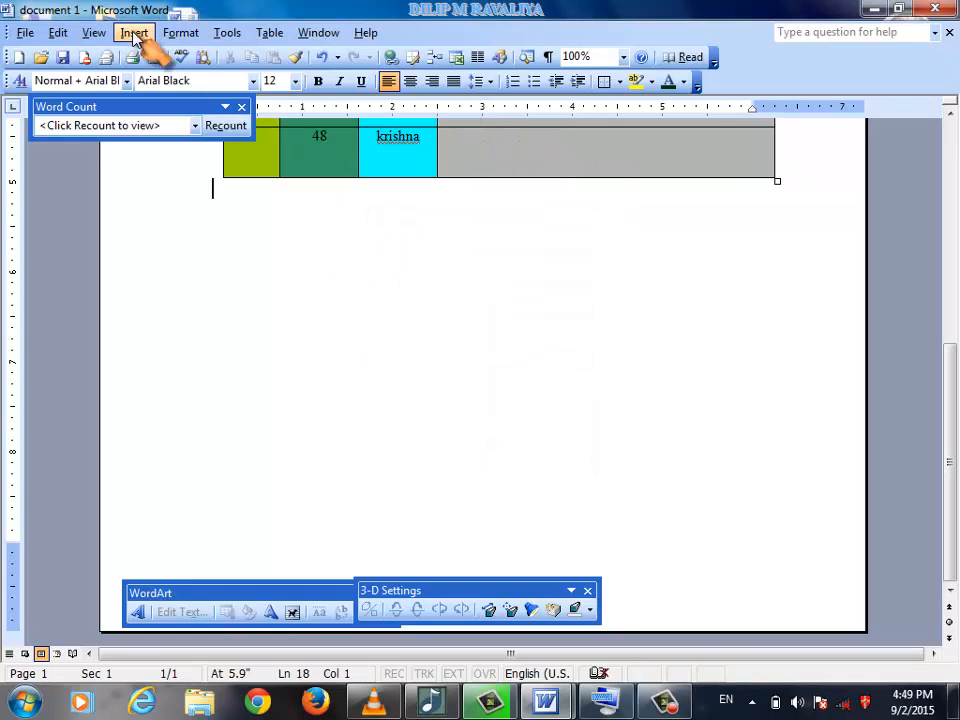
{"action": "left_click", "coordinate": [270, 33]}
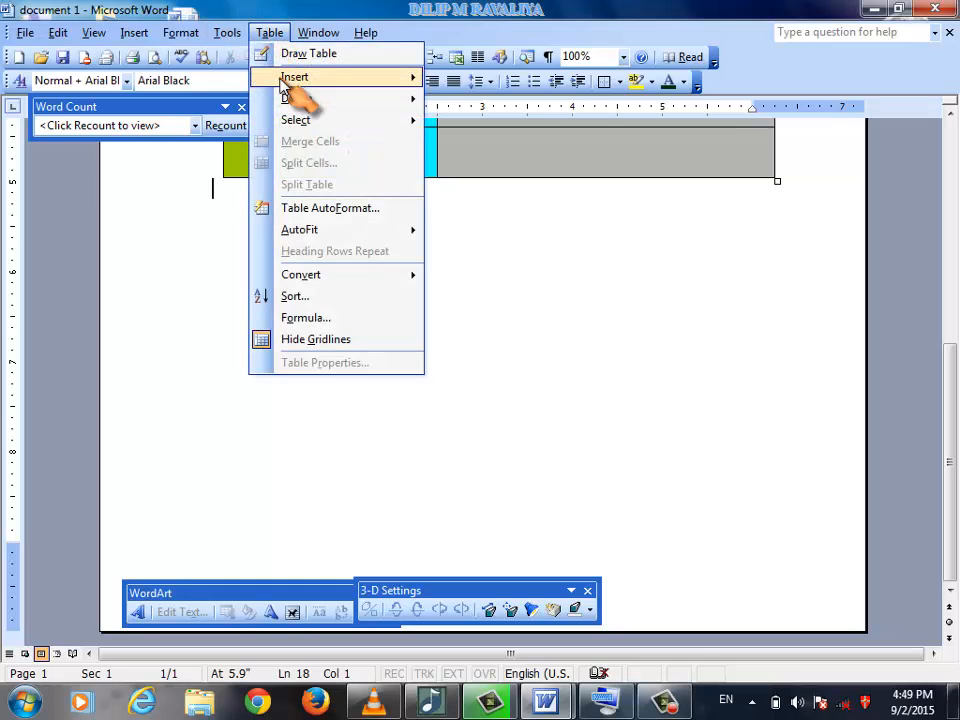
{"action": "mouse_move", "coordinate": [300, 79]}
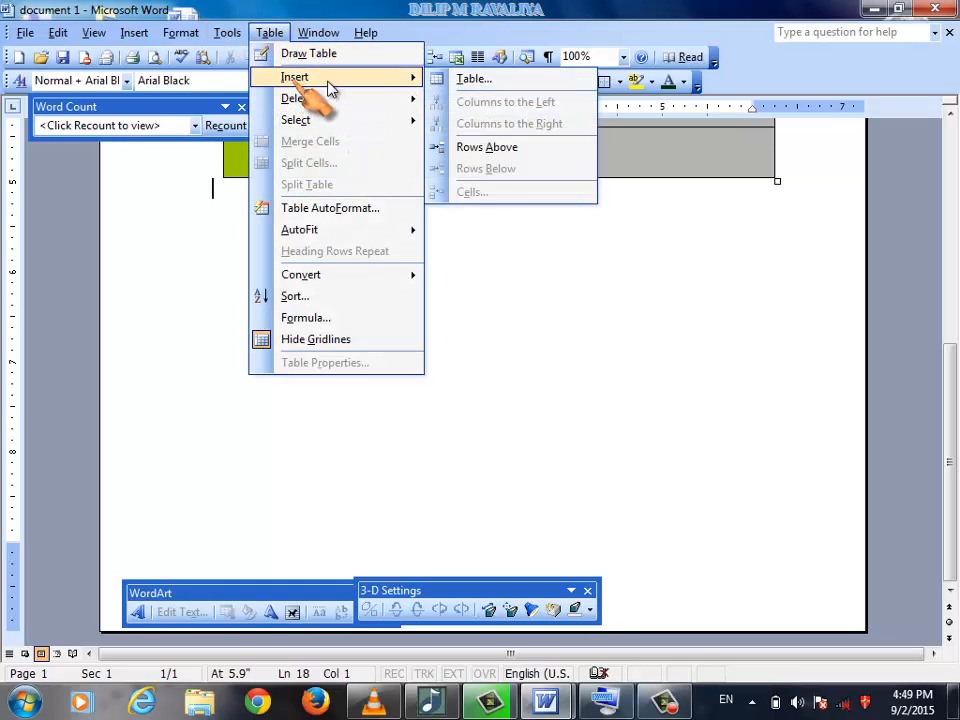
{"action": "left_click", "coordinate": [463, 82]}
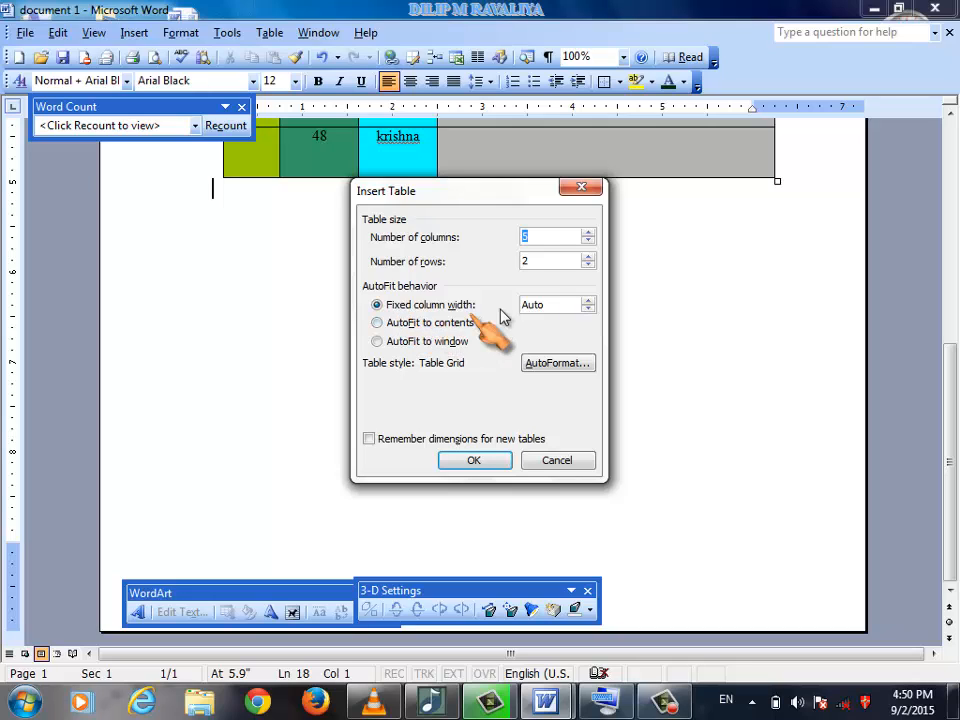
{"action": "left_click", "coordinate": [590, 310]}
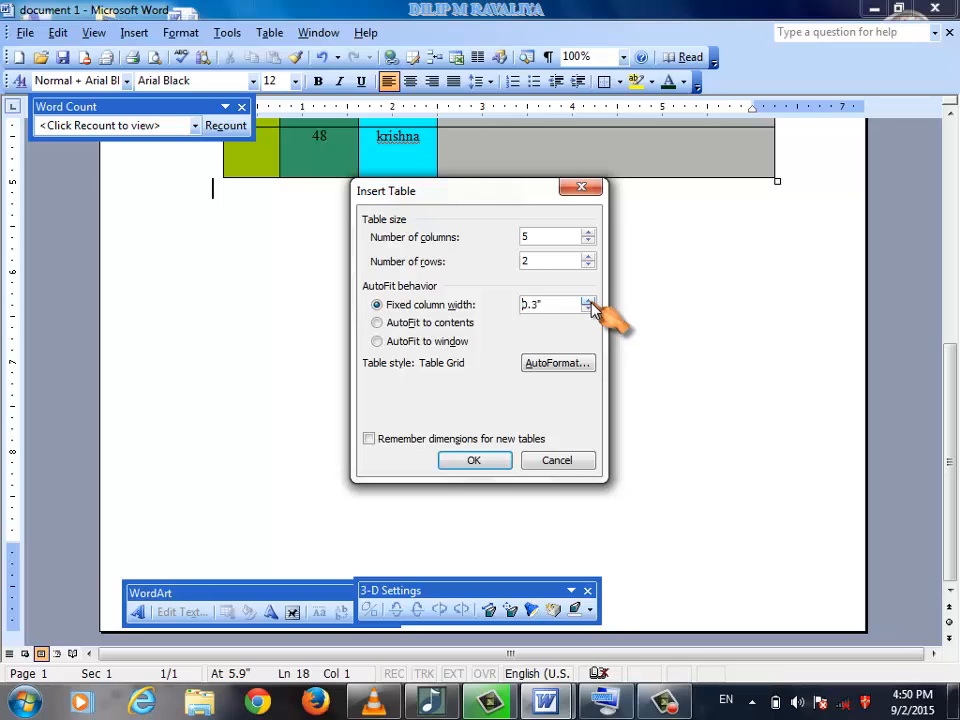
{"action": "left_click", "coordinate": [589, 302]}
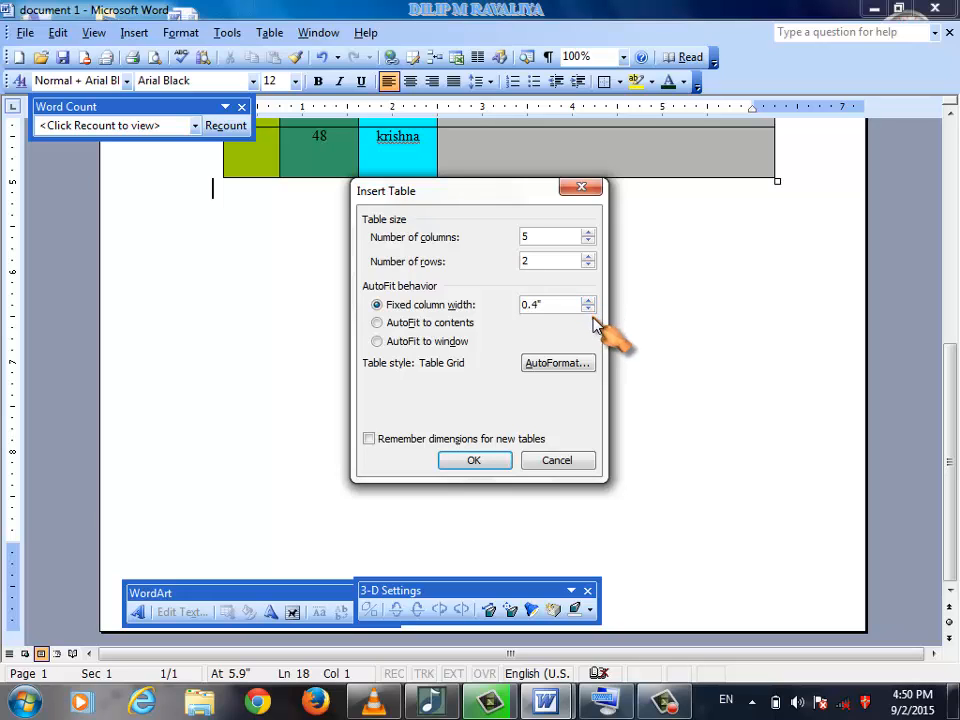
{"action": "left_click", "coordinate": [589, 309]}
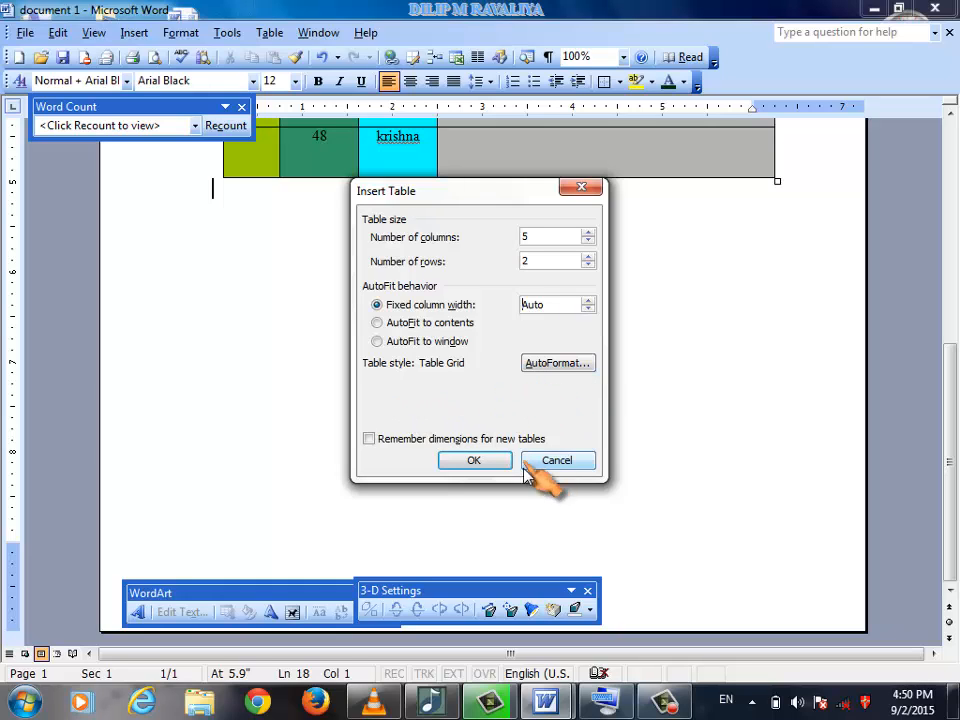
{"action": "left_click", "coordinate": [478, 461]}
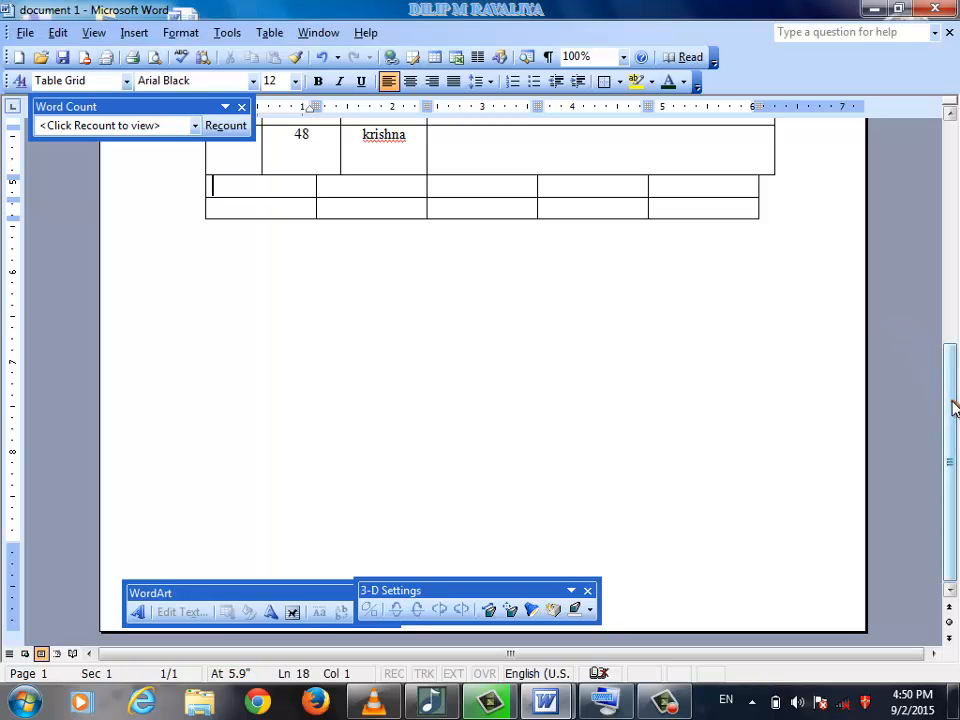
Step: Undo the insertion of the table joined to the bottom of the shaded table
{"action": "left_click_drag", "start_coordinate": [954, 401], "coordinate": [954, 294]}
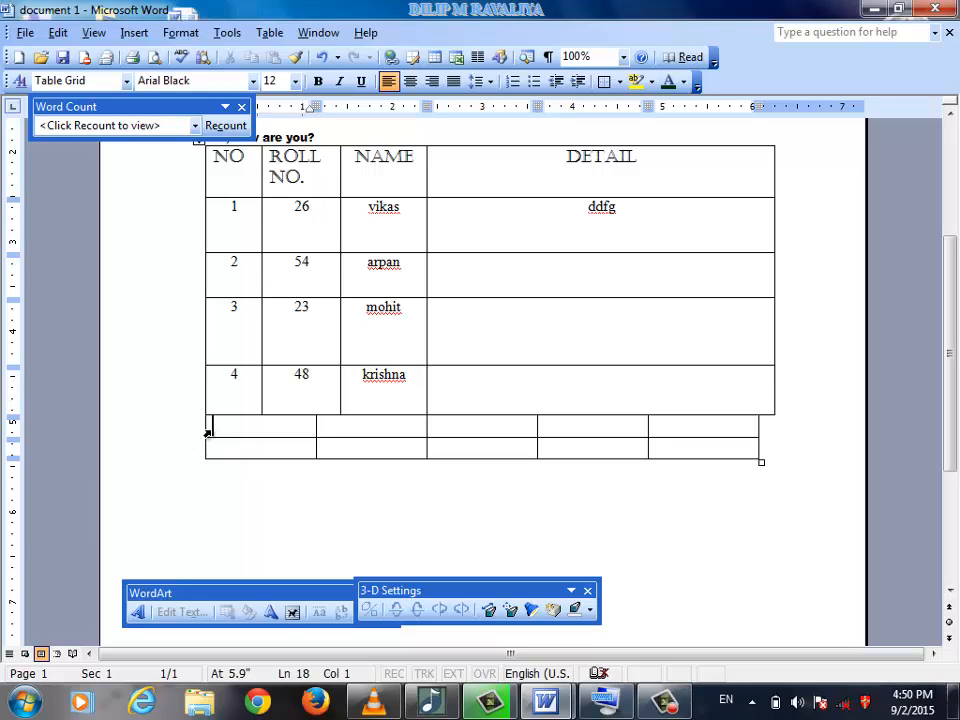
{"action": "left_click", "coordinate": [318, 436]}
{"action": "left_click_drag", "start_coordinate": [319, 437], "coordinate": [326, 452]}
{"action": "left_click", "coordinate": [326, 452]}
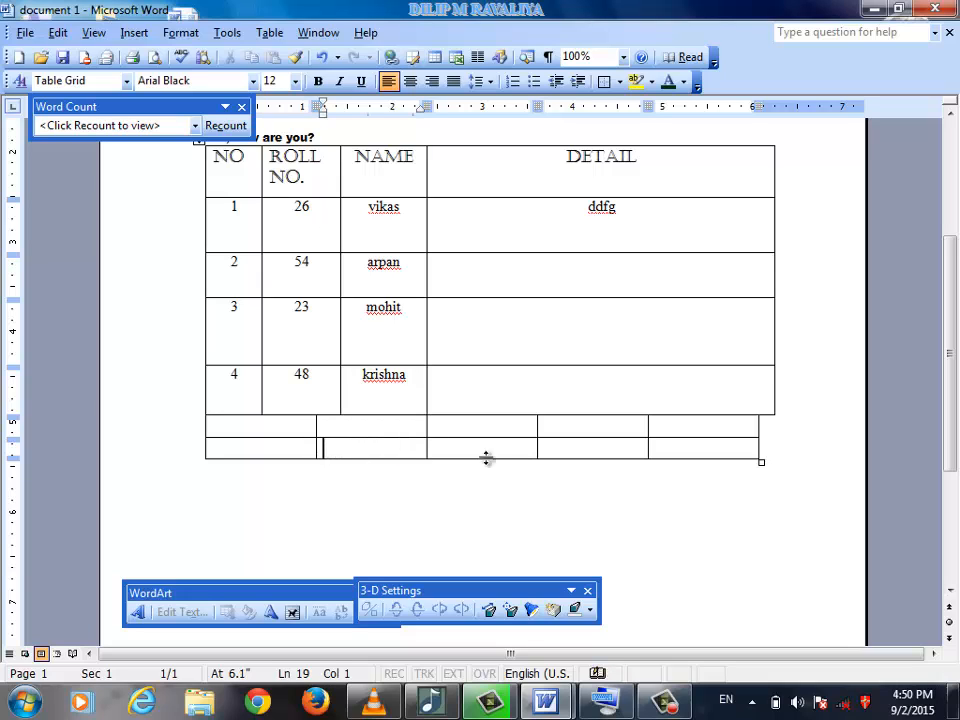
{"action": "left_click", "coordinate": [508, 466]}
{"action": "key", "text": "ctrl+z"}
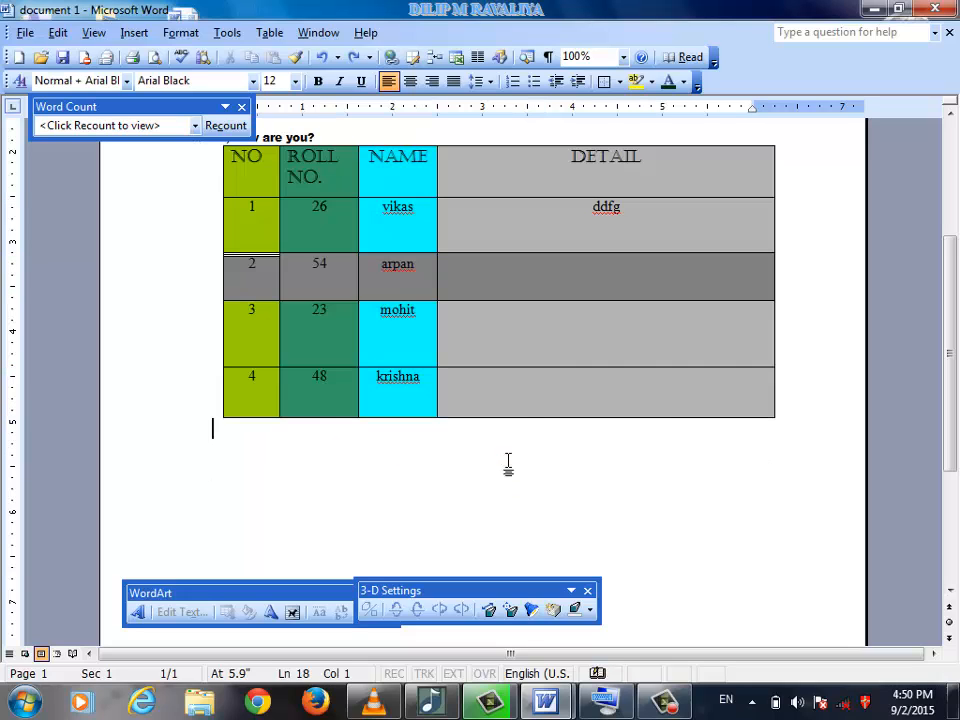
Step: Add a blank line below the shaded table and insert a table with 5 columns, 2 rows and Auto fixed column width there
{"action": "key", "text": "Return"}
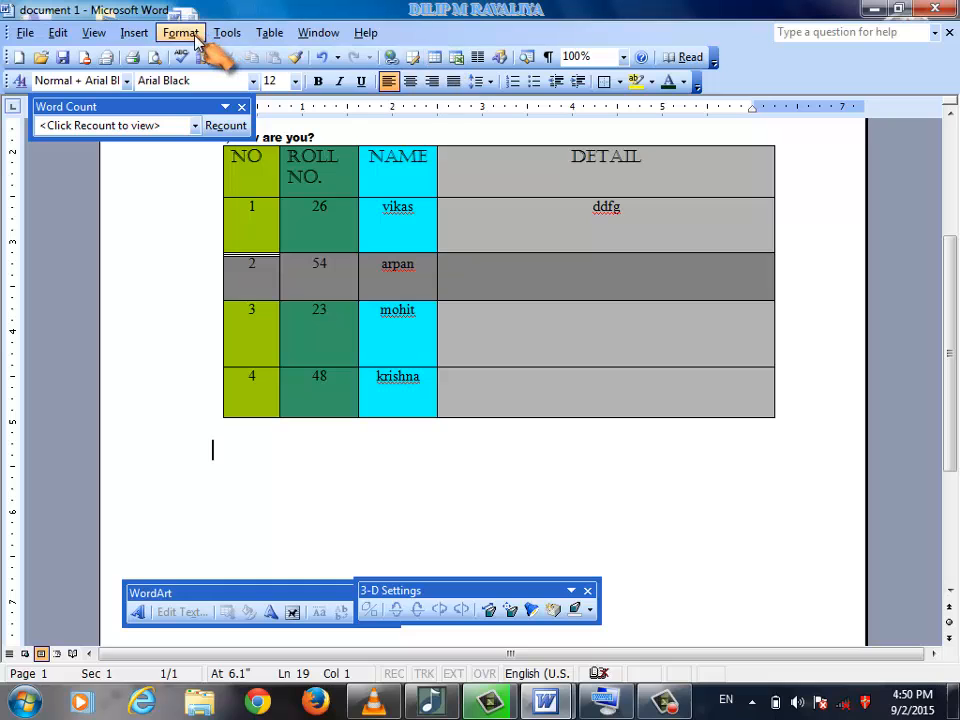
{"action": "left_click", "coordinate": [227, 35]}
{"action": "left_click", "coordinate": [283, 40]}
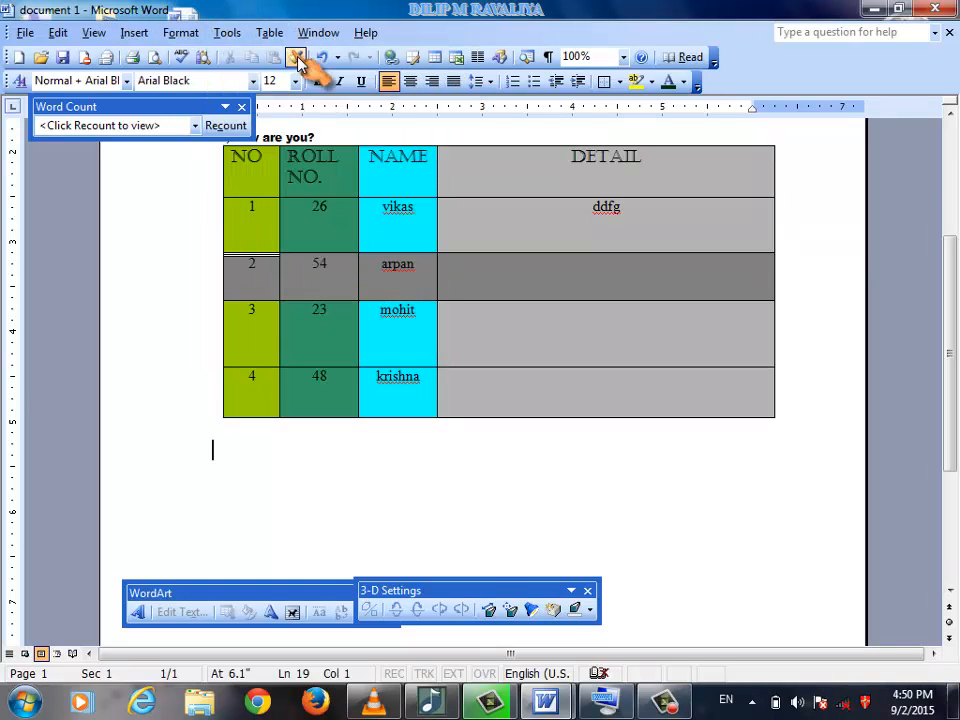
{"action": "left_click", "coordinate": [270, 36]}
{"action": "mouse_move", "coordinate": [396, 73]}
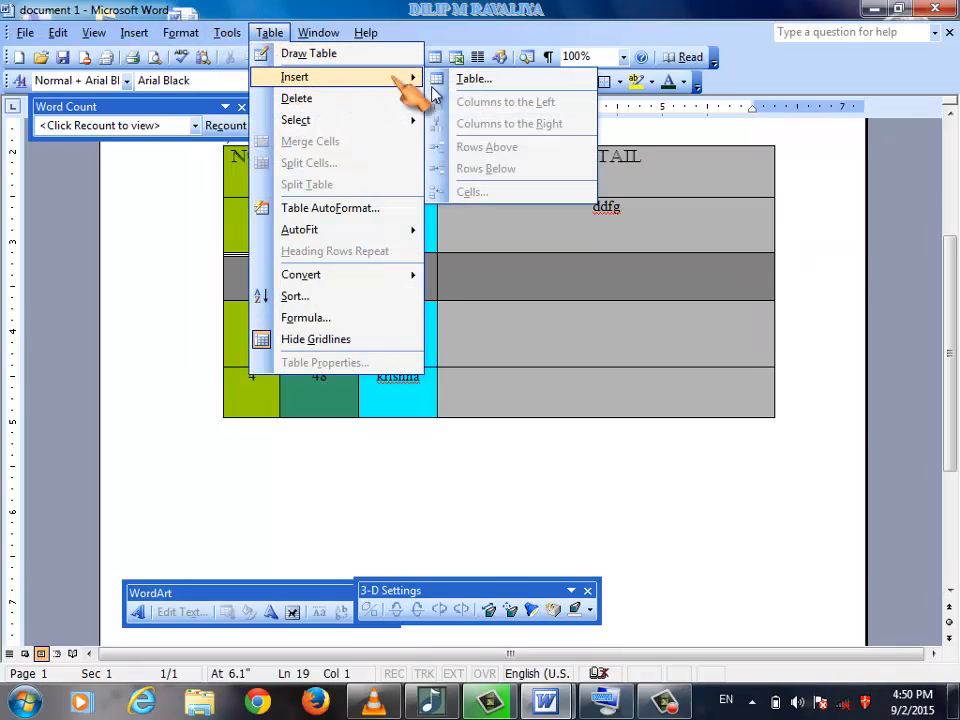
{"action": "left_click", "coordinate": [450, 79]}
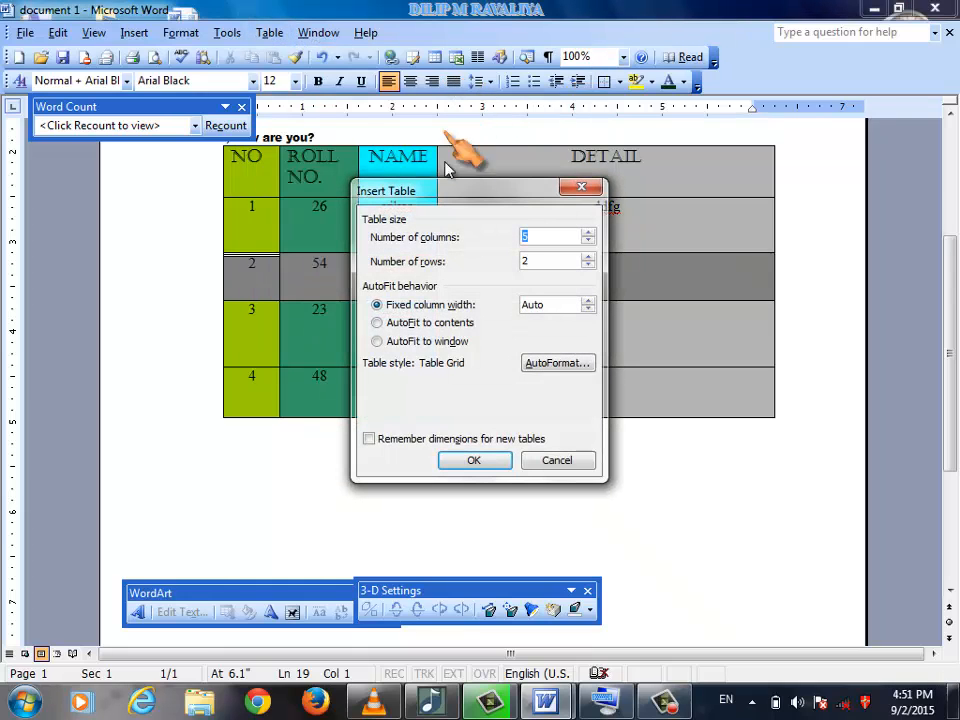
{"action": "left_click", "coordinate": [482, 462]}
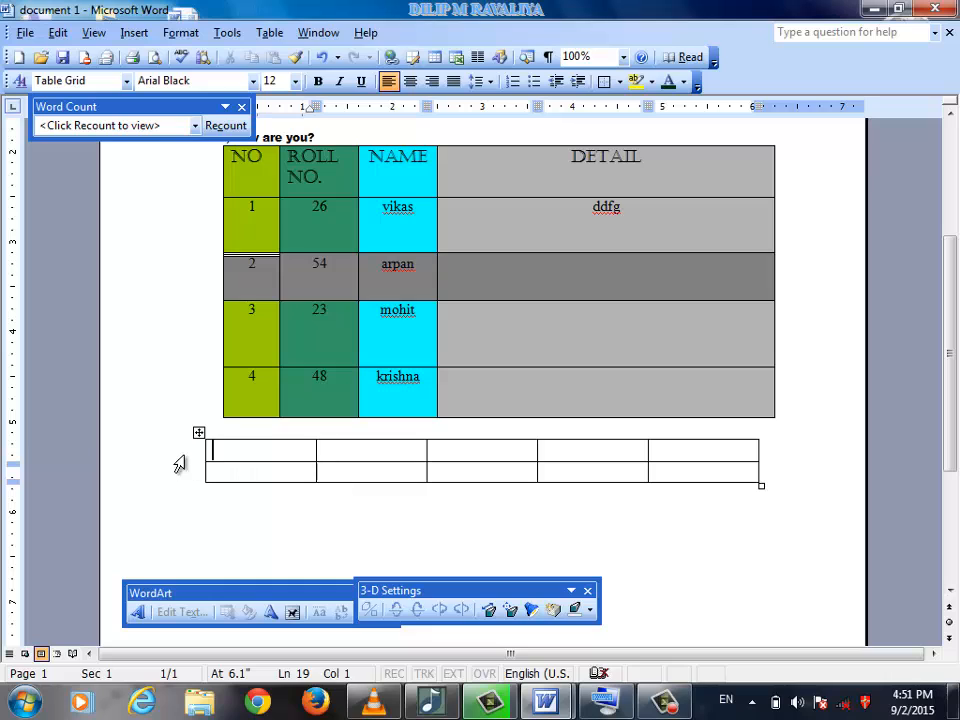
Step: Select the entire new blank table and clear the selection again
{"action": "left_click", "coordinate": [199, 434]}
{"action": "left_click_drag", "start_coordinate": [199, 434], "coordinate": [190, 449]}
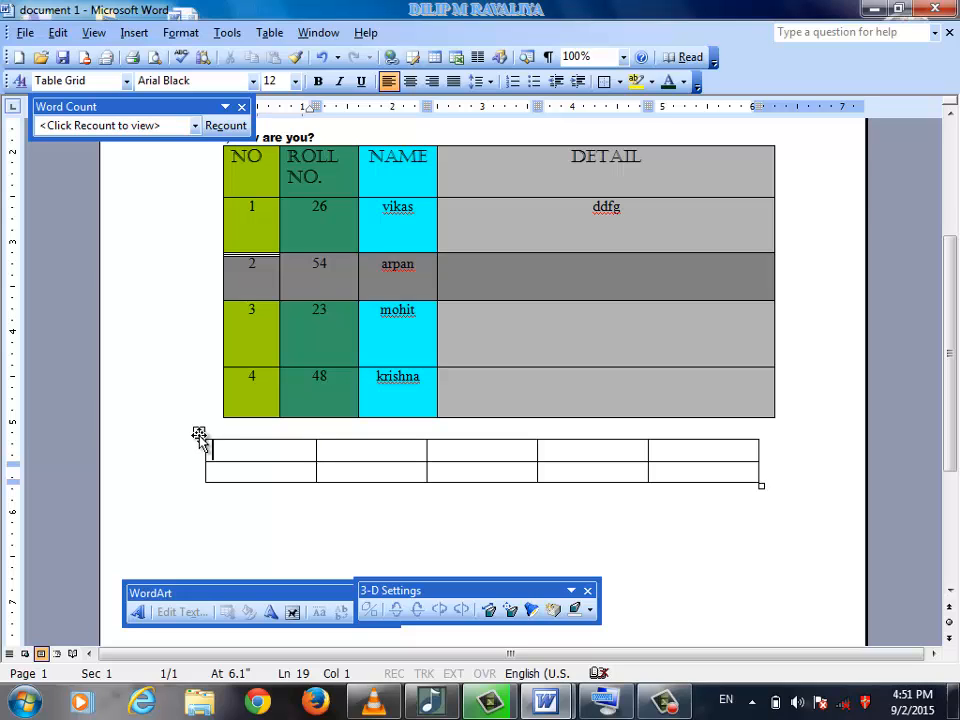
{"action": "left_click", "coordinate": [199, 434]}
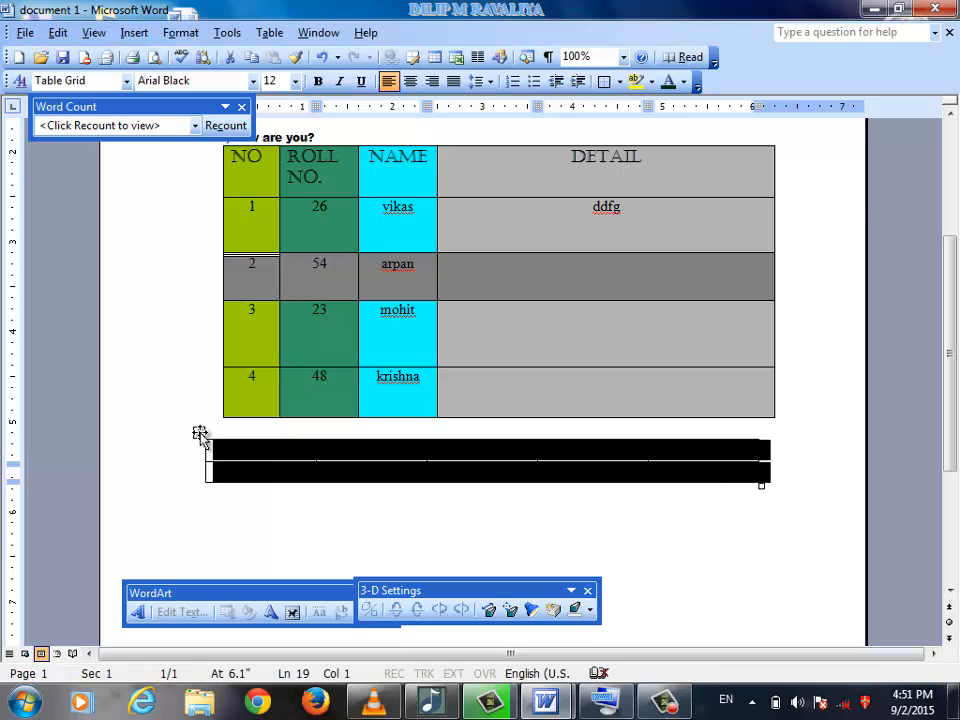
{"action": "left_click", "coordinate": [284, 508]}
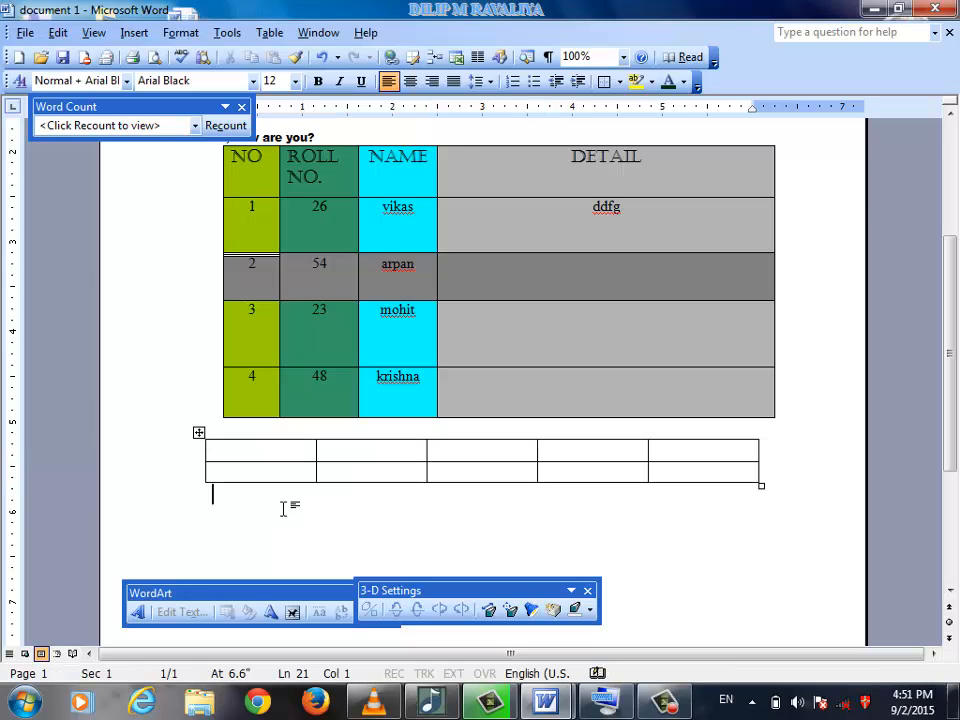
{"action": "left_click", "coordinate": [249, 453]}
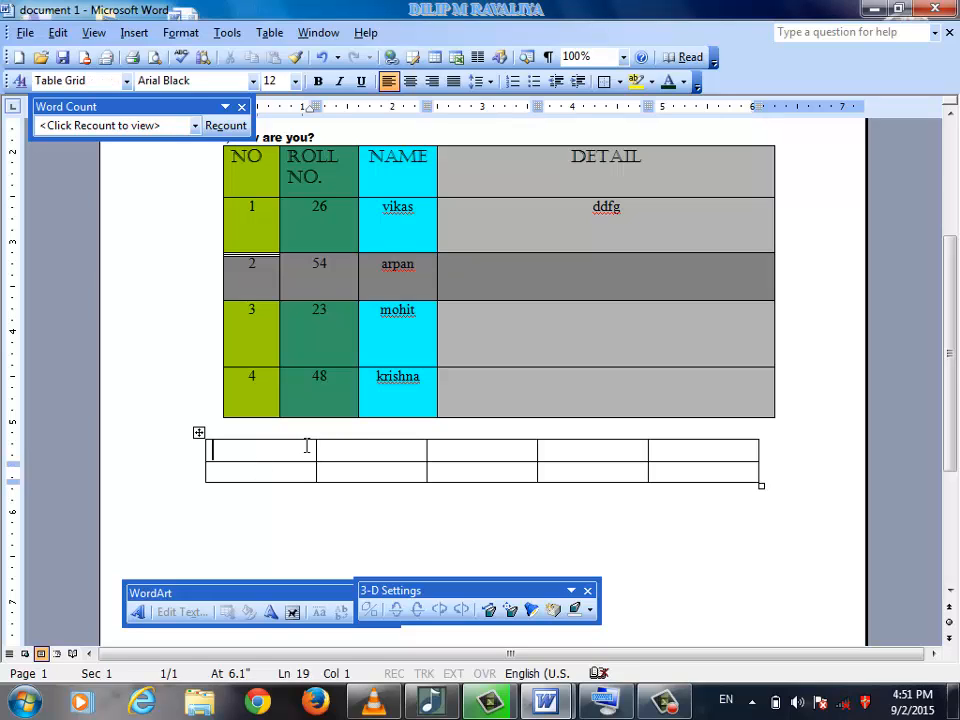
{"action": "left_click", "coordinate": [420, 435]}
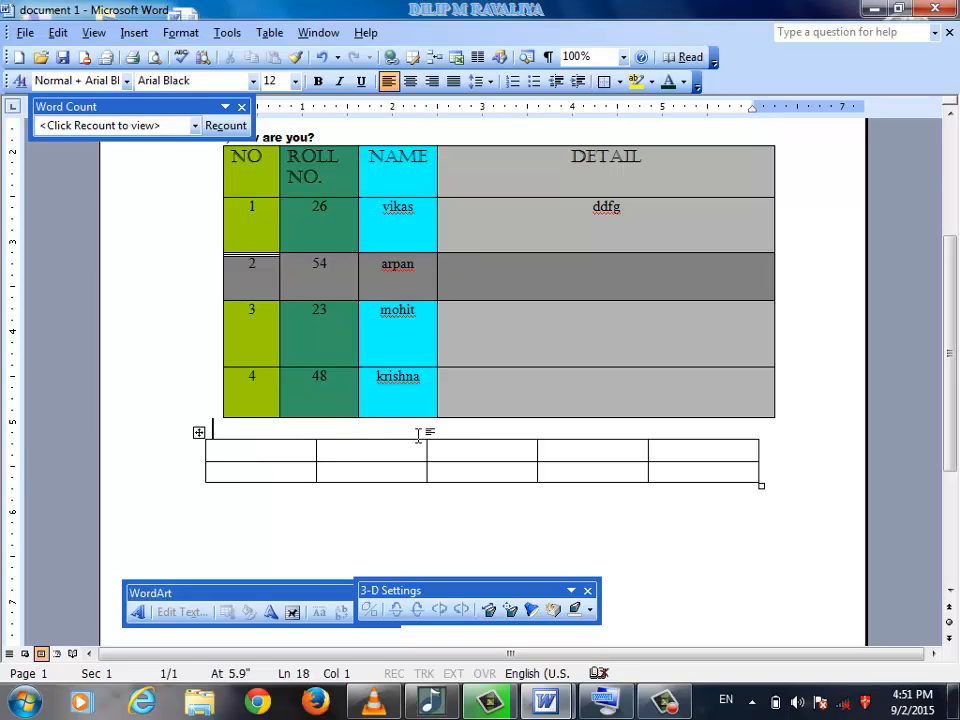
{"action": "left_click", "coordinate": [315, 454]}
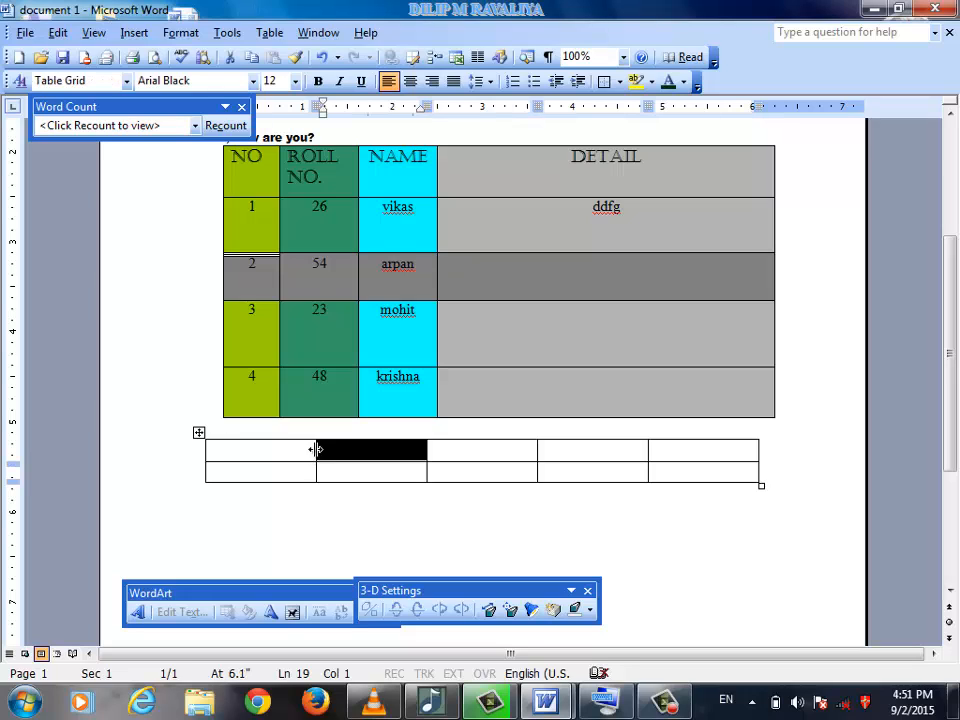
{"action": "left_click", "coordinate": [310, 450]}
{"action": "double_click", "coordinate": [309, 451]}
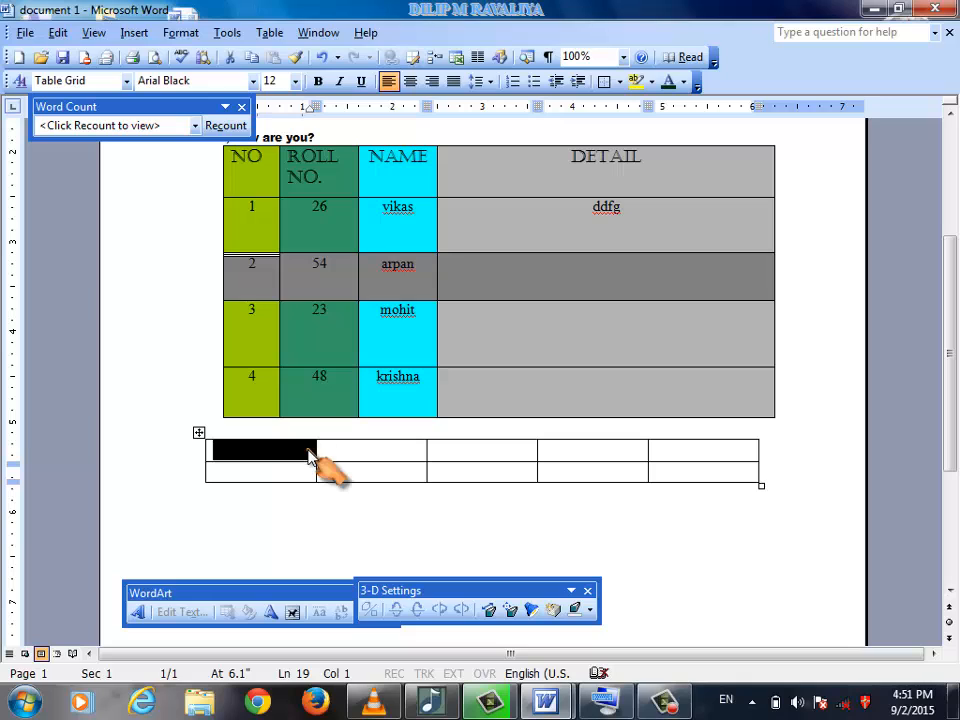
{"action": "key", "text": "shift+Up"}
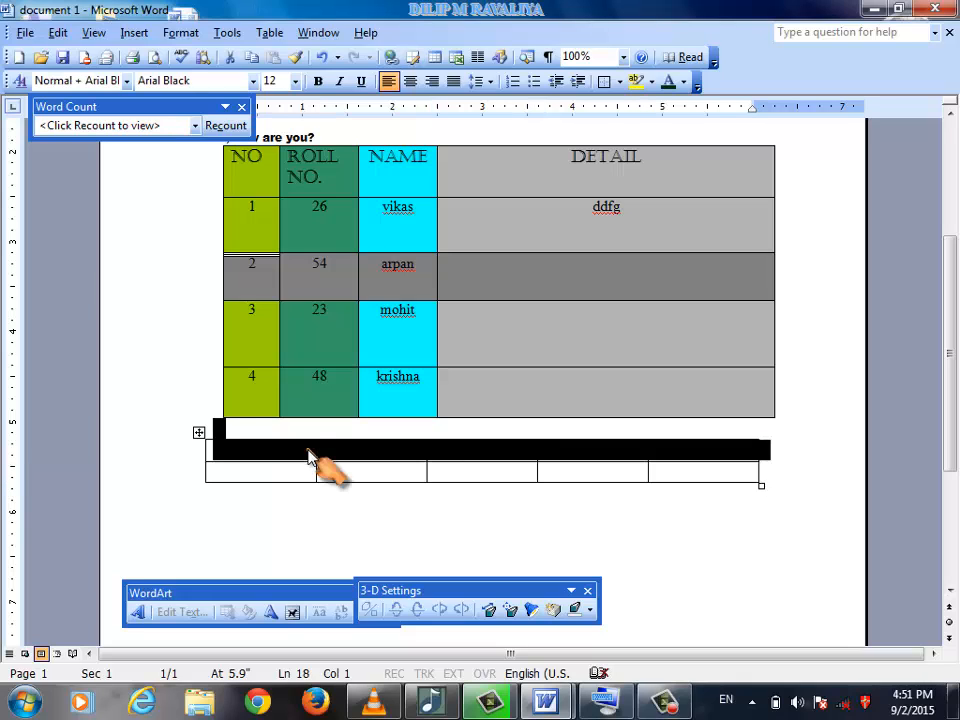
{"action": "left_click", "coordinate": [310, 455]}
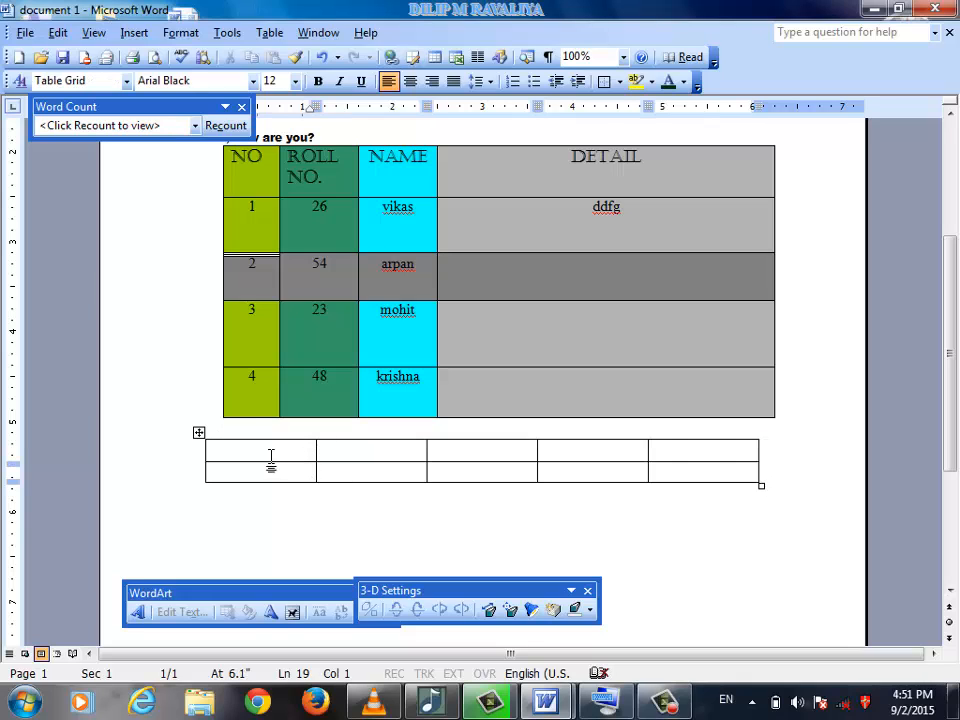
Step: Merge the first two cells in the top row of the blank table into one cell
{"action": "double_click", "coordinate": [270, 456]}
{"action": "key", "text": "shift+Right"}
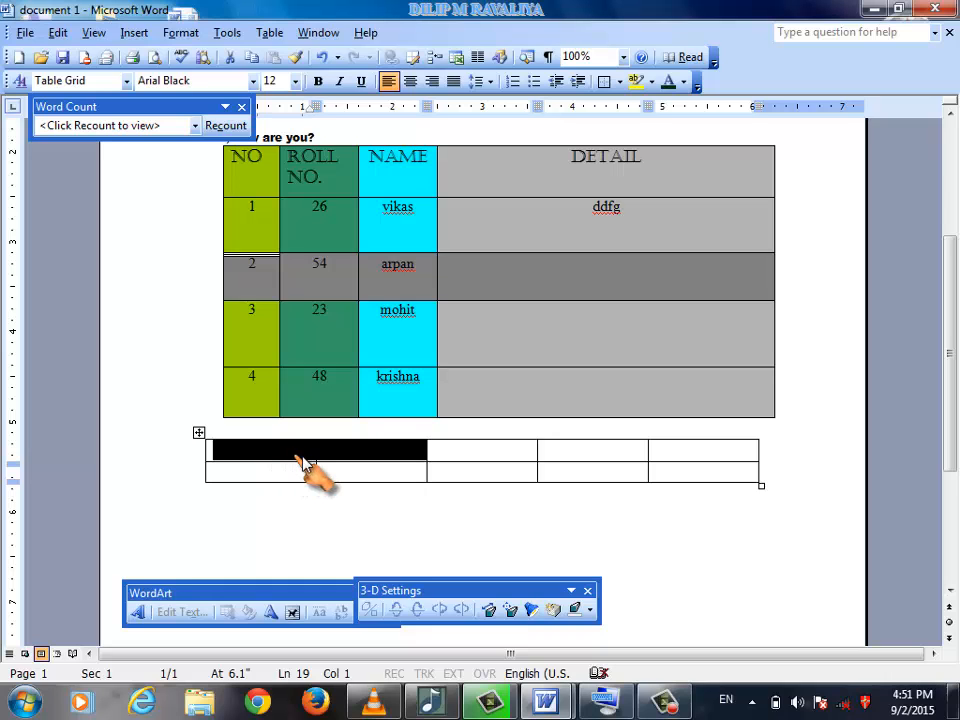
{"action": "right_click", "coordinate": [306, 460]}
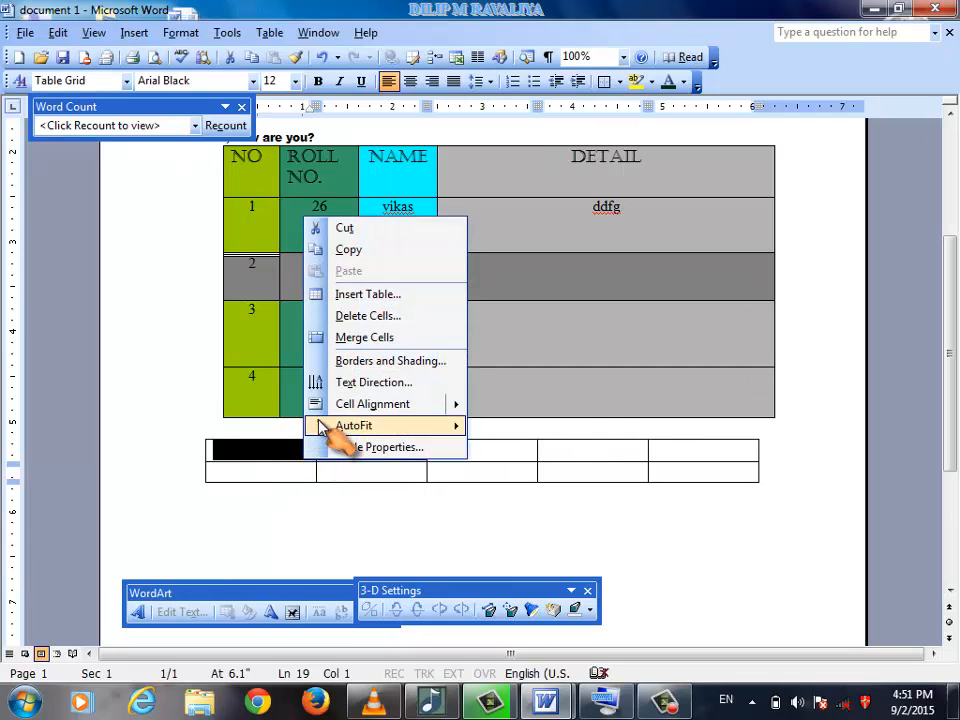
{"action": "left_click", "coordinate": [346, 338]}
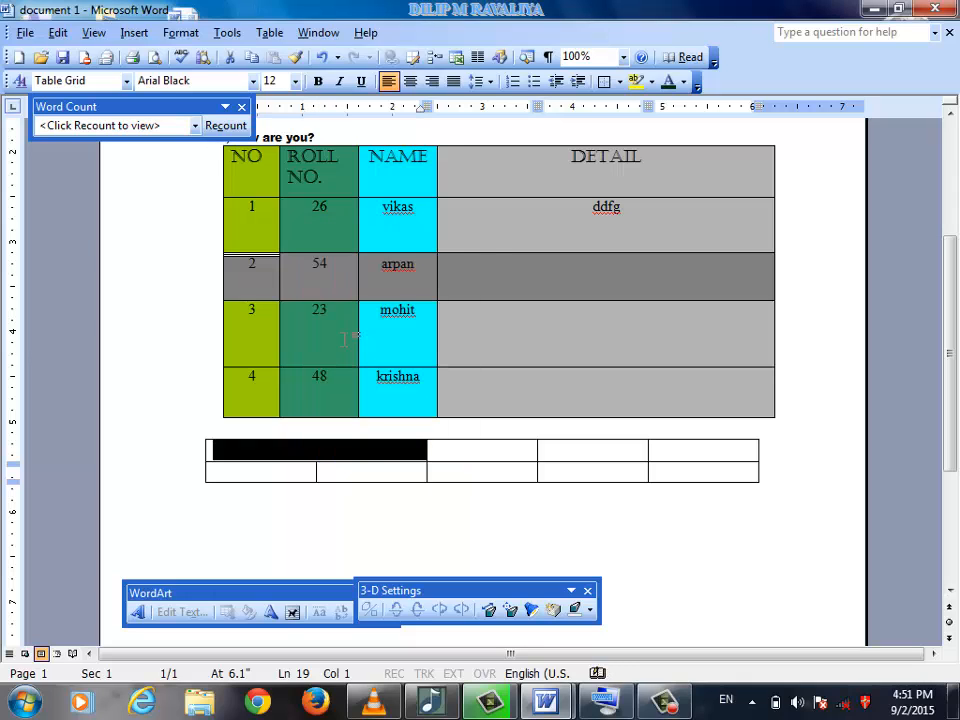
{"action": "left_click", "coordinate": [428, 472]}
{"action": "left_click", "coordinate": [320, 458]}
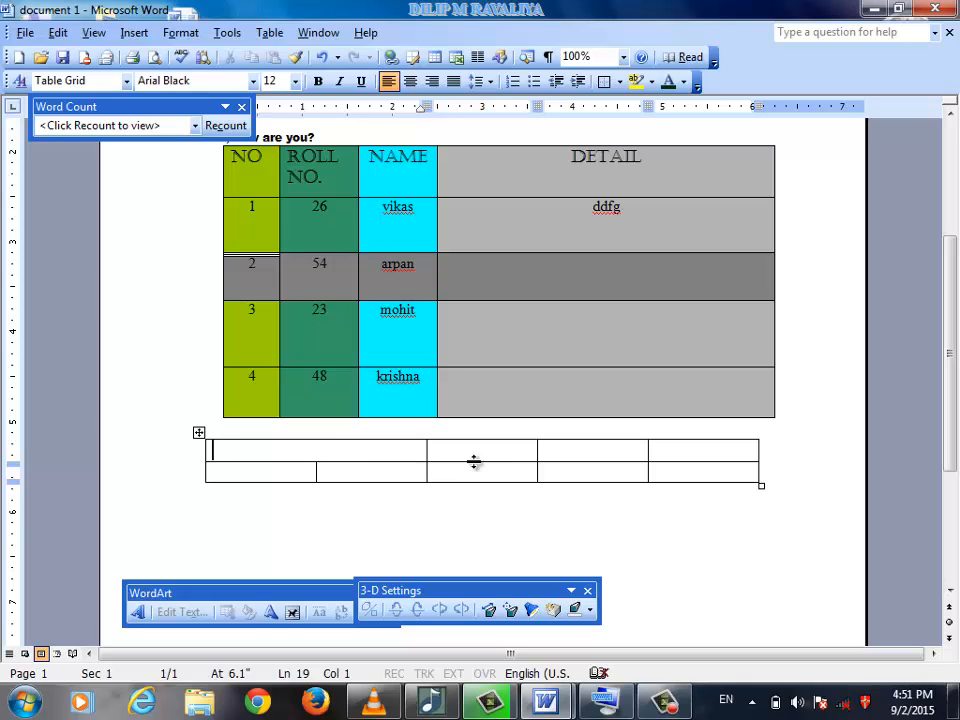
Step: Merge the two cells of the fourth column in the blank table into one tall cell
{"action": "left_click", "coordinate": [576, 452]}
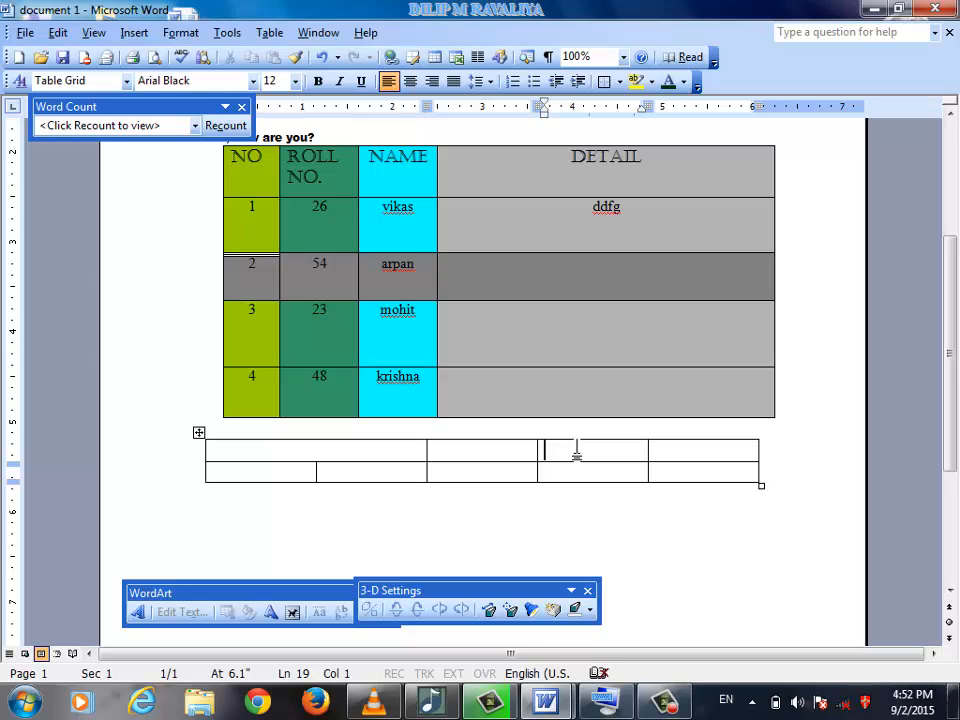
{"action": "key", "text": "shift+Down"}
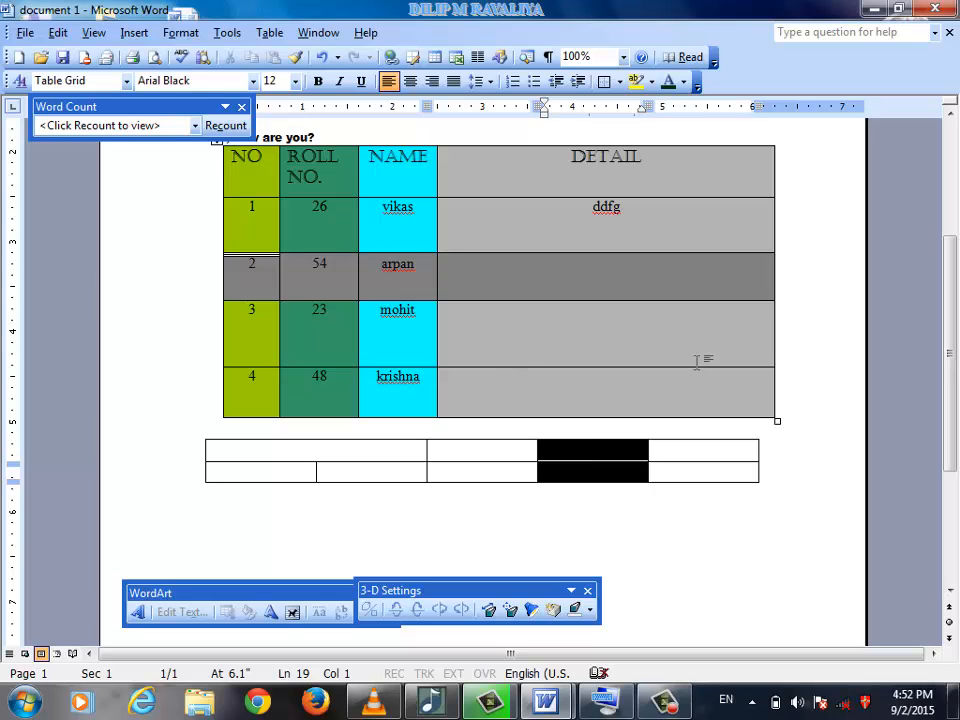
{"action": "right_click", "coordinate": [597, 467]}
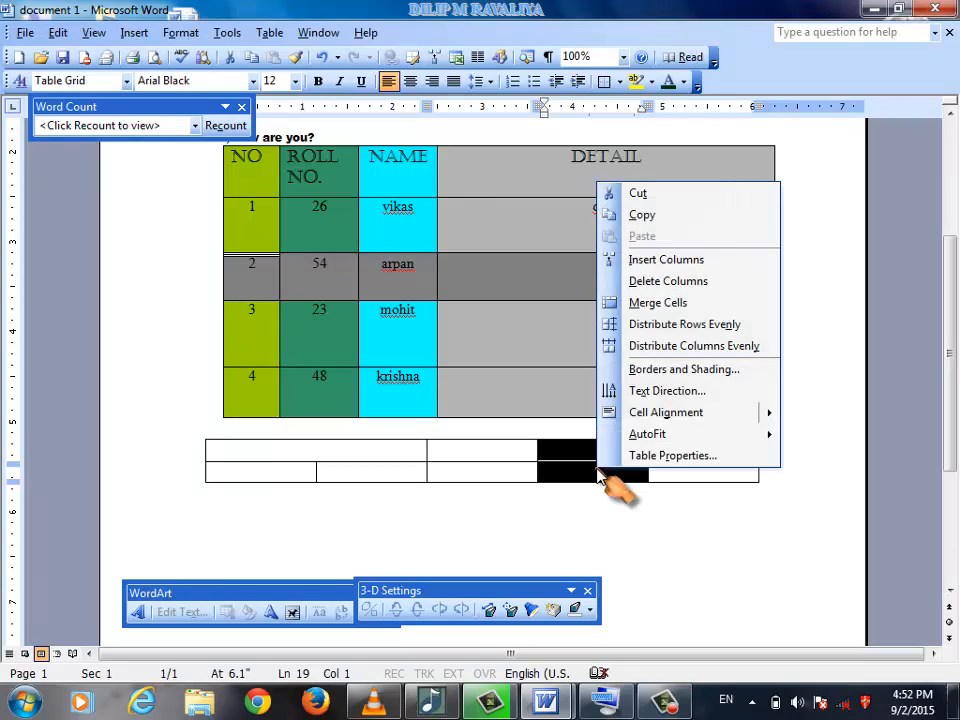
{"action": "left_click", "coordinate": [638, 306]}
{"action": "left_click", "coordinate": [602, 489]}
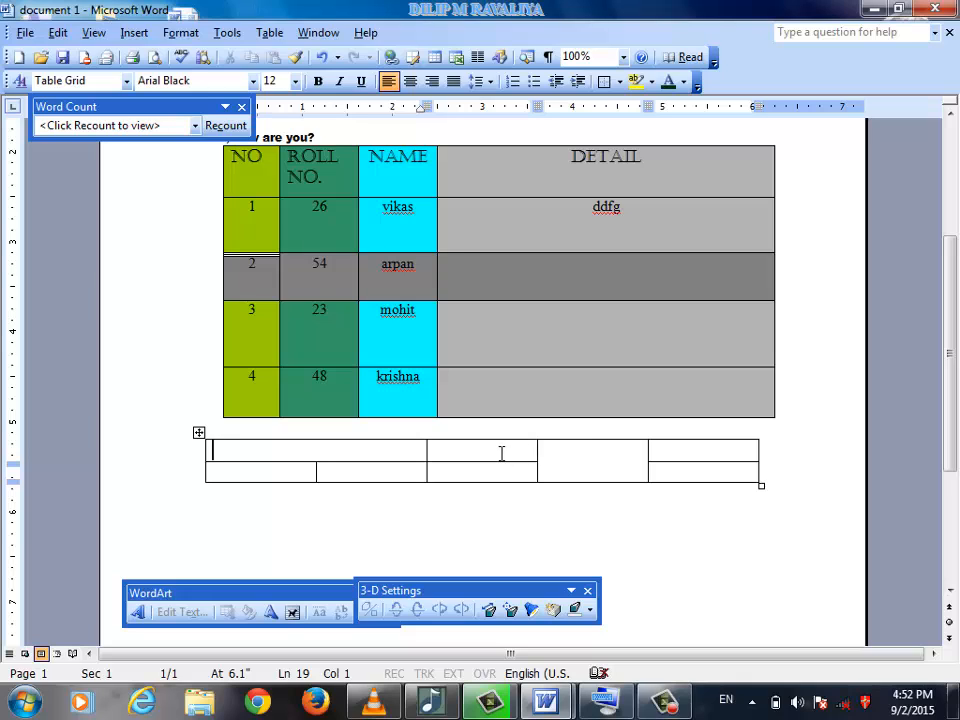
{"action": "left_click", "coordinate": [453, 449]}
{"action": "key", "text": "Up"}
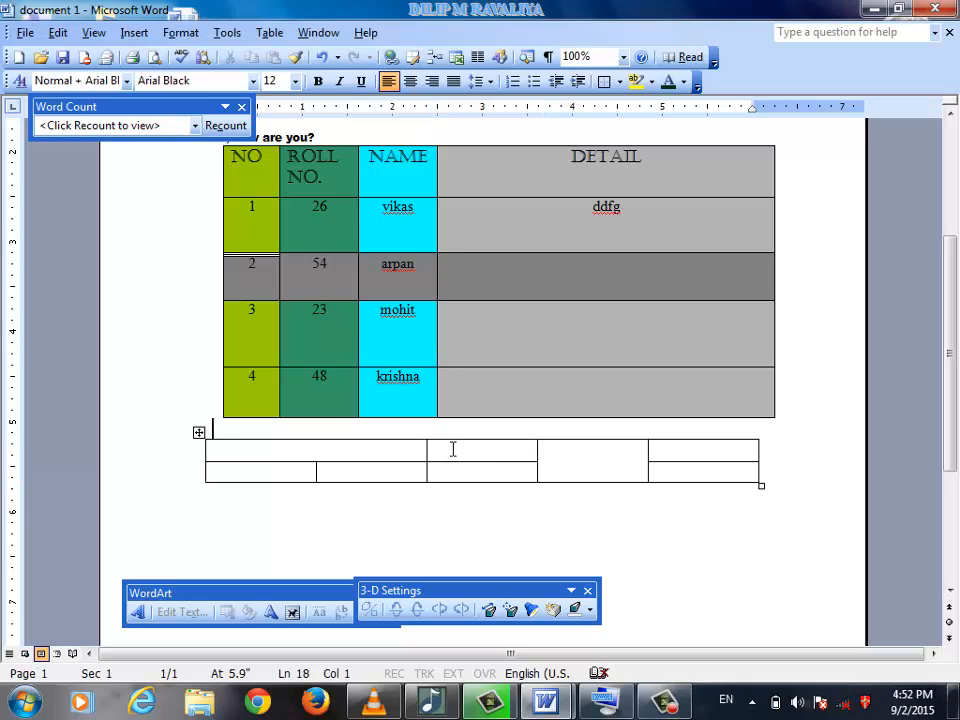
{"action": "left_click", "coordinate": [453, 451]}
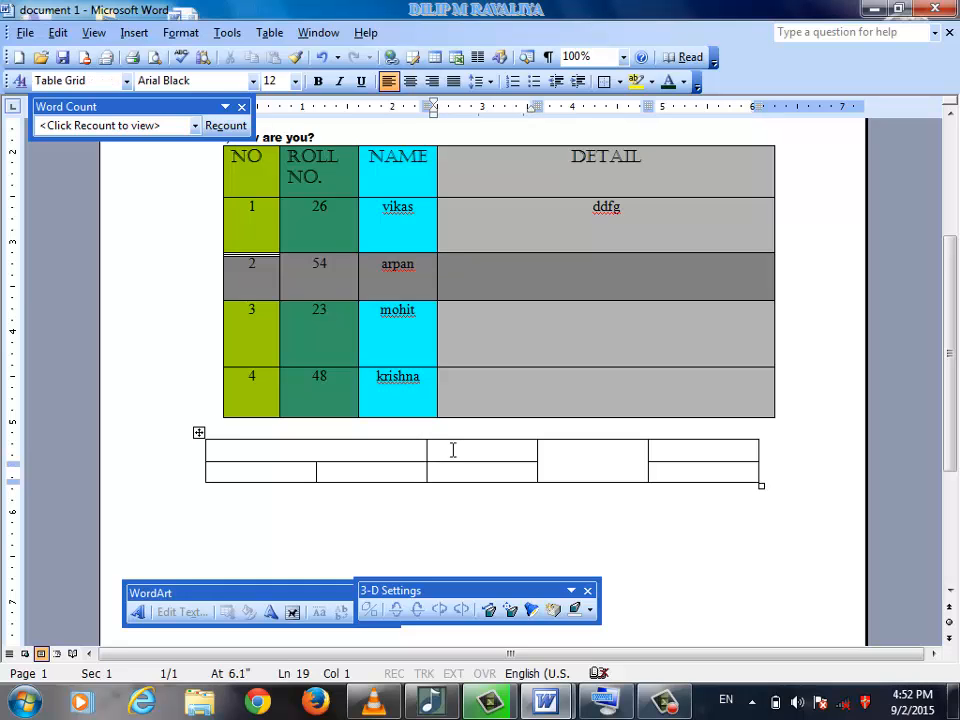
{"action": "key", "text": "shift+Down"}
{"action": "right_click", "coordinate": [453, 450]}
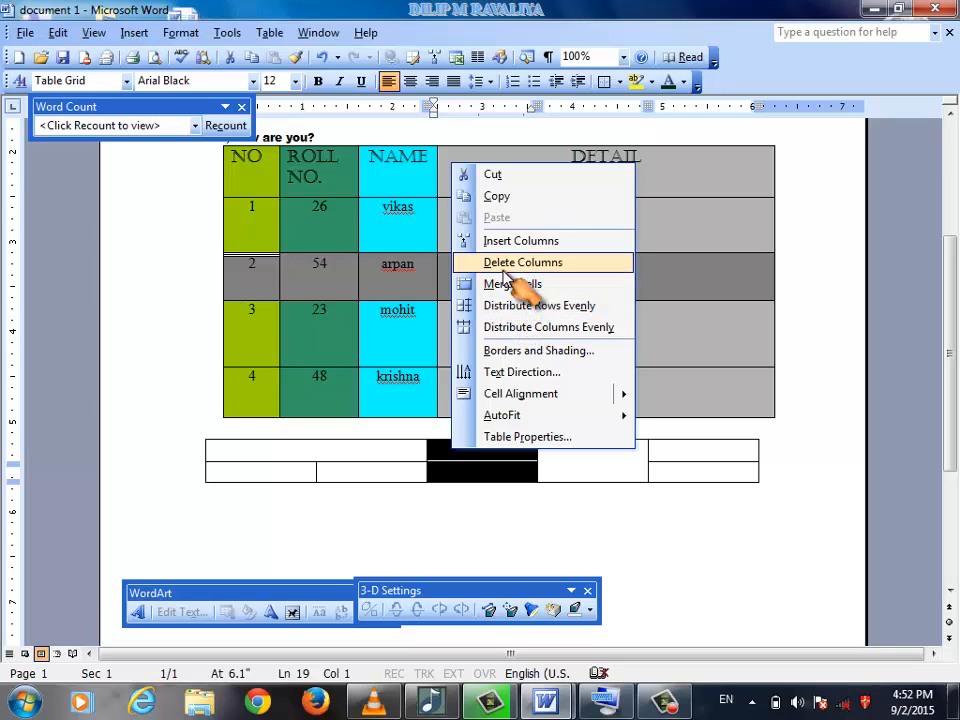
{"action": "left_click", "coordinate": [698, 476]}
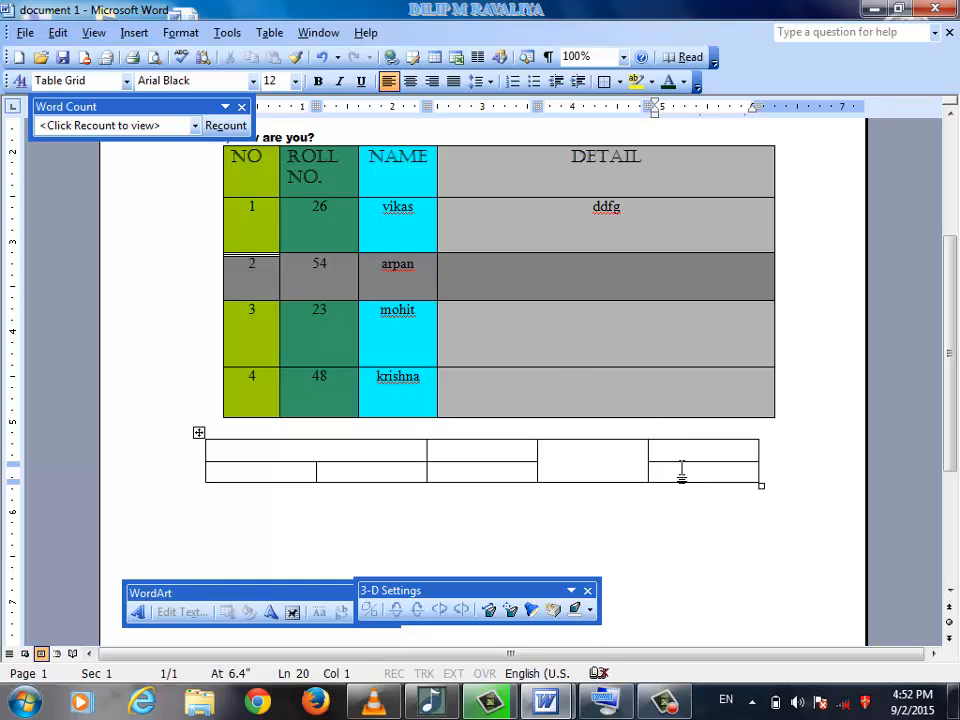
{"action": "right_click", "coordinate": [681, 472]}
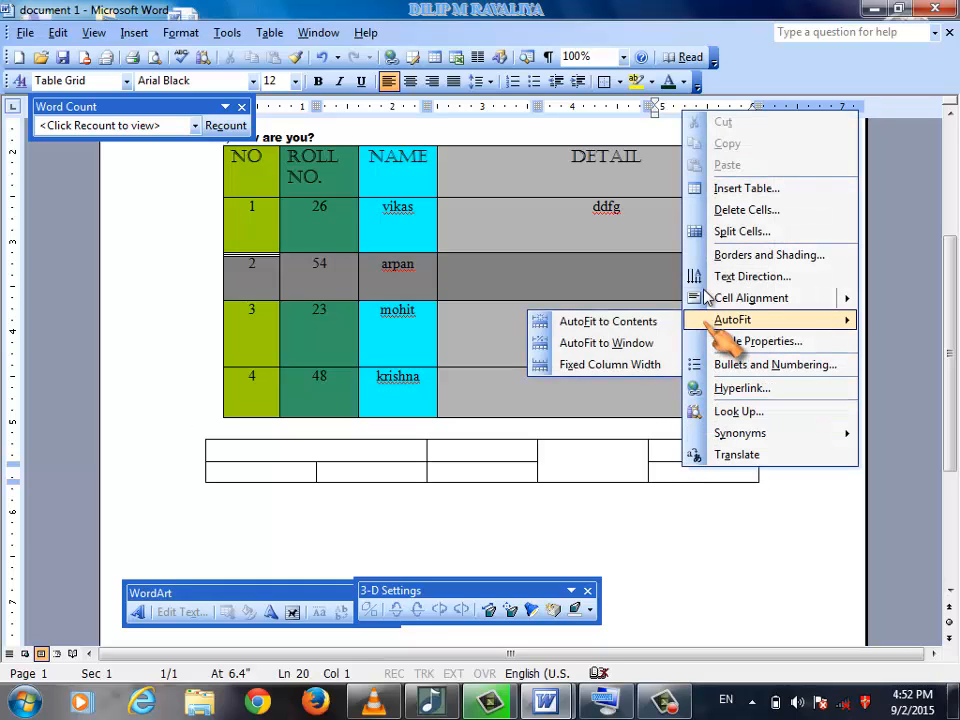
{"action": "left_click", "coordinate": [709, 476]}
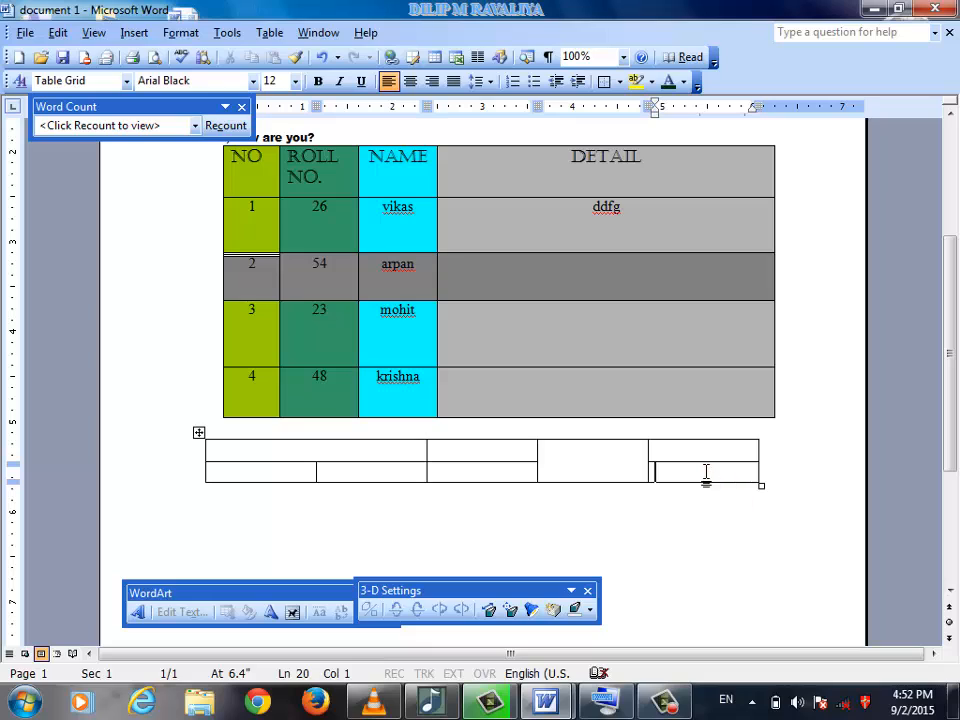
{"action": "double_click", "coordinate": [706, 474]}
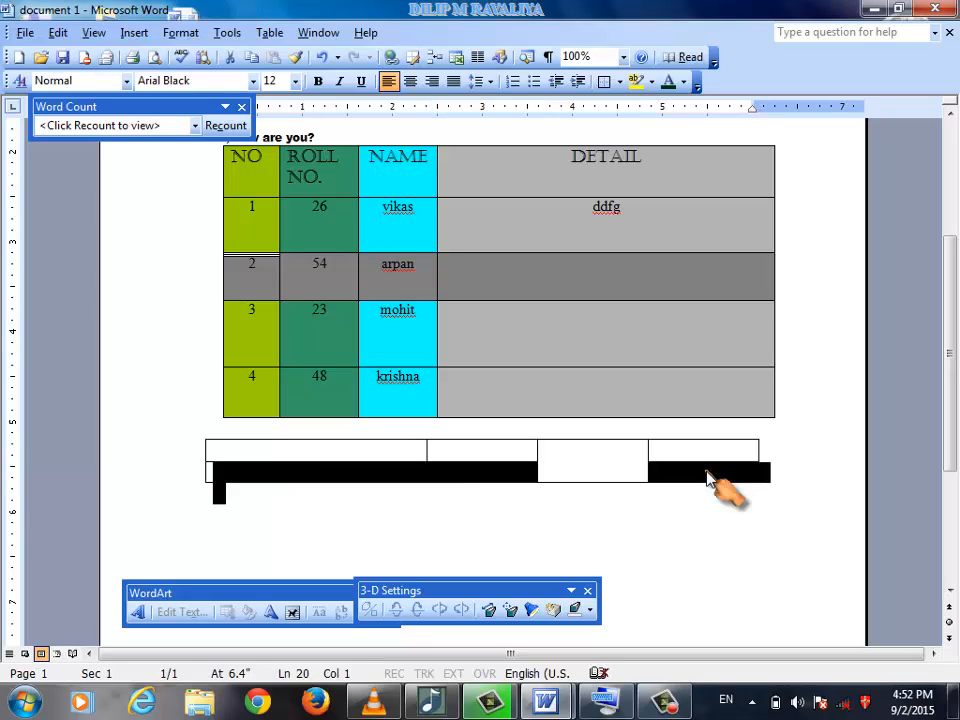
{"action": "right_click", "coordinate": [707, 476]}
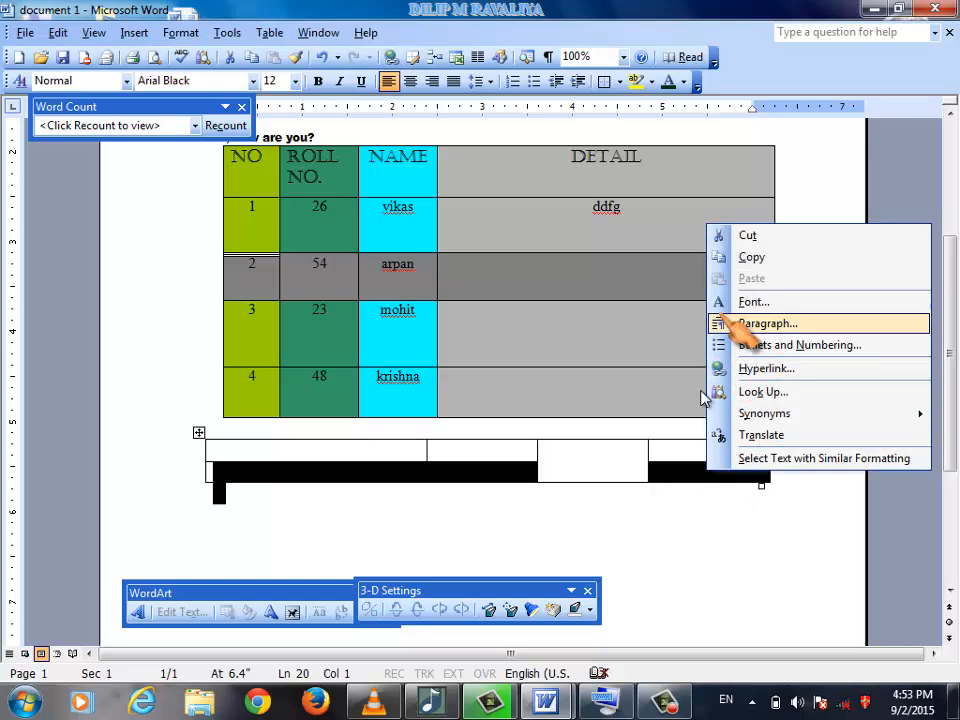
{"action": "right_click", "coordinate": [667, 479]}
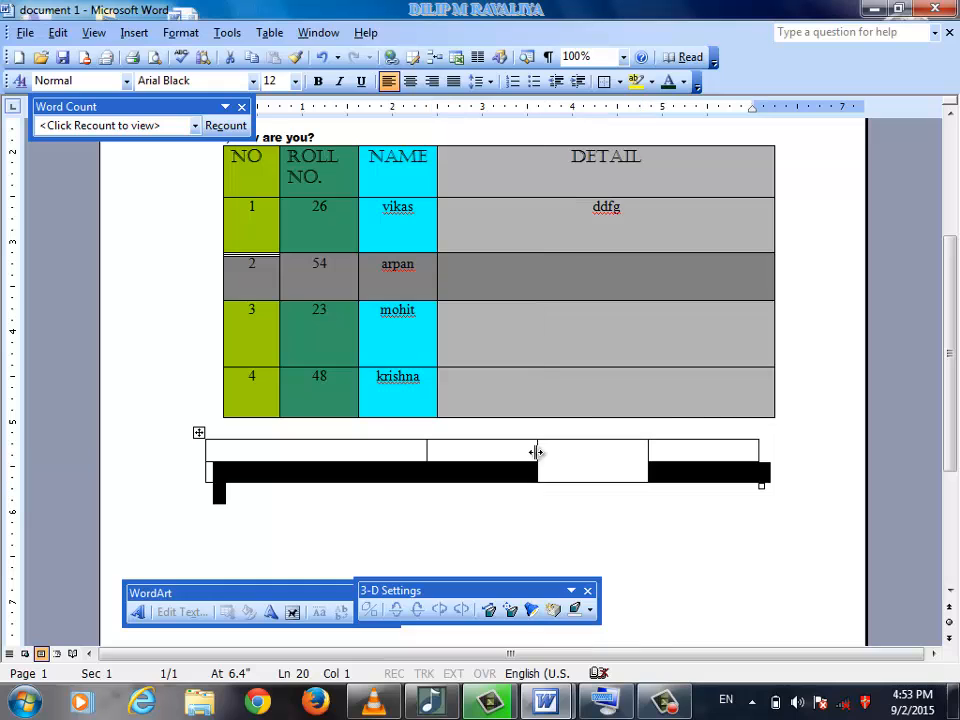
Step: Delete the top-row cell next to the merged first cell with Shift cells left, and undo the deletion
{"action": "left_click", "coordinate": [521, 451]}
{"action": "right_click", "coordinate": [519, 452]}
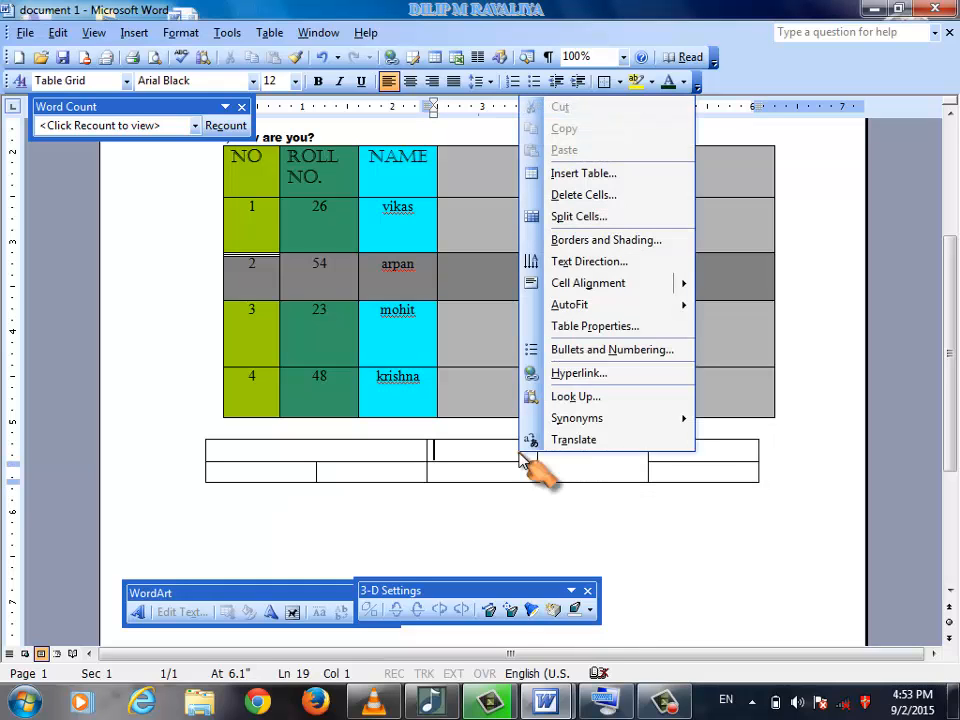
{"action": "left_click", "coordinate": [584, 195]}
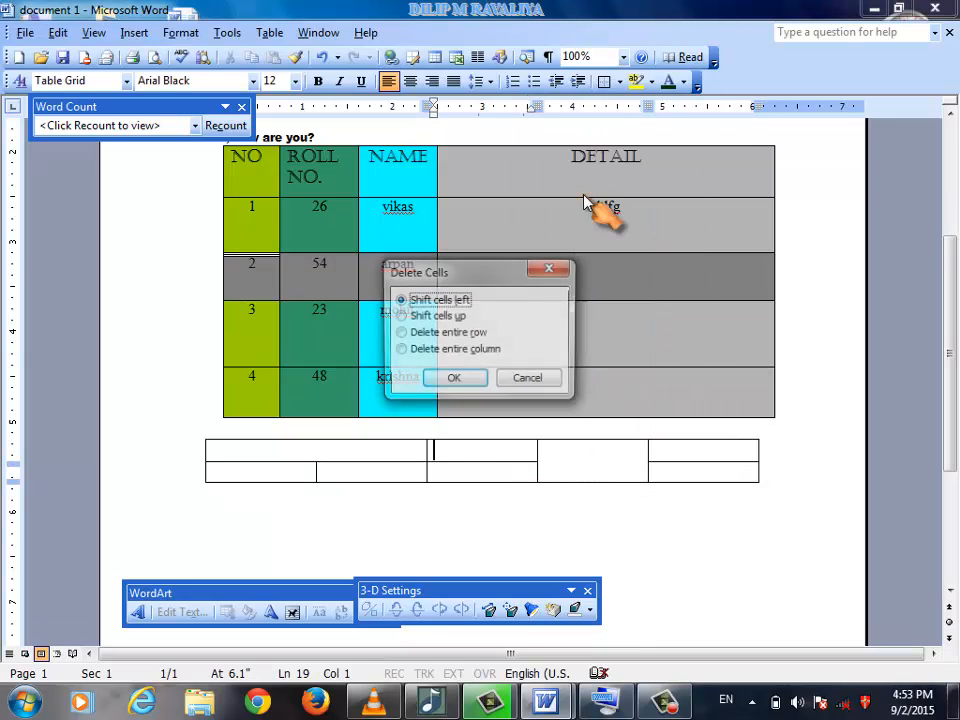
{"action": "left_click", "coordinate": [472, 381]}
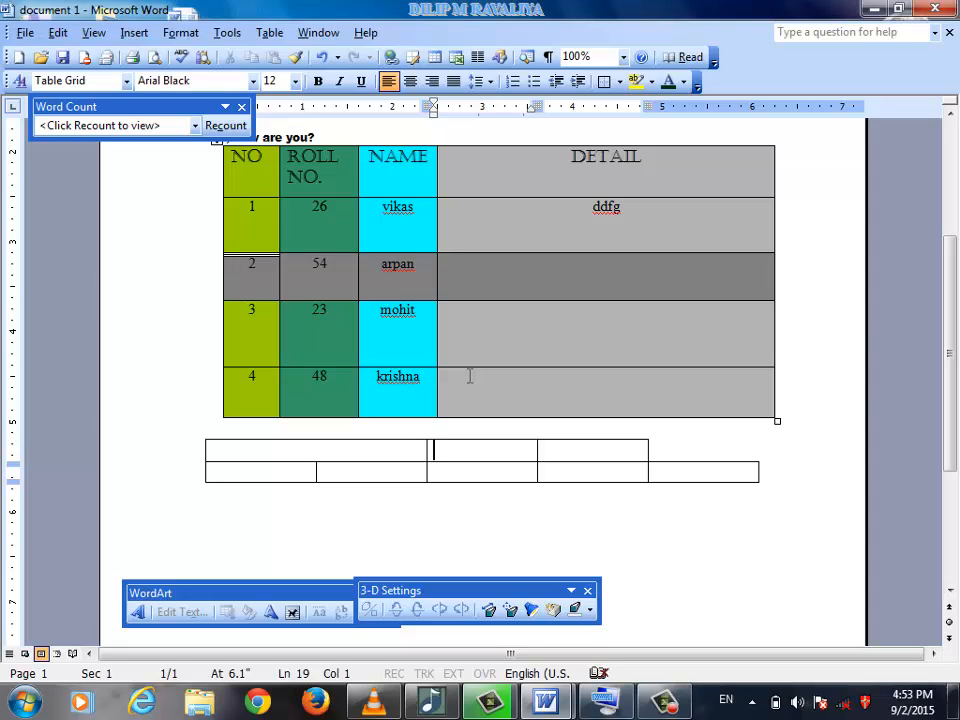
{"action": "key", "text": "ctrl+z"}
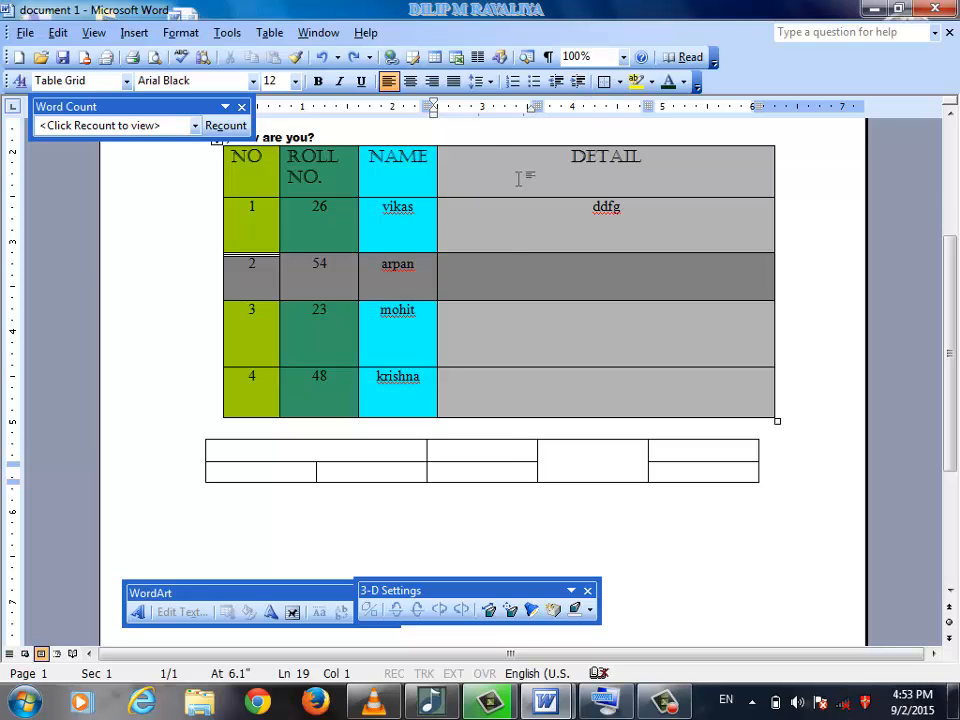
{"action": "left_click", "coordinate": [452, 60]}
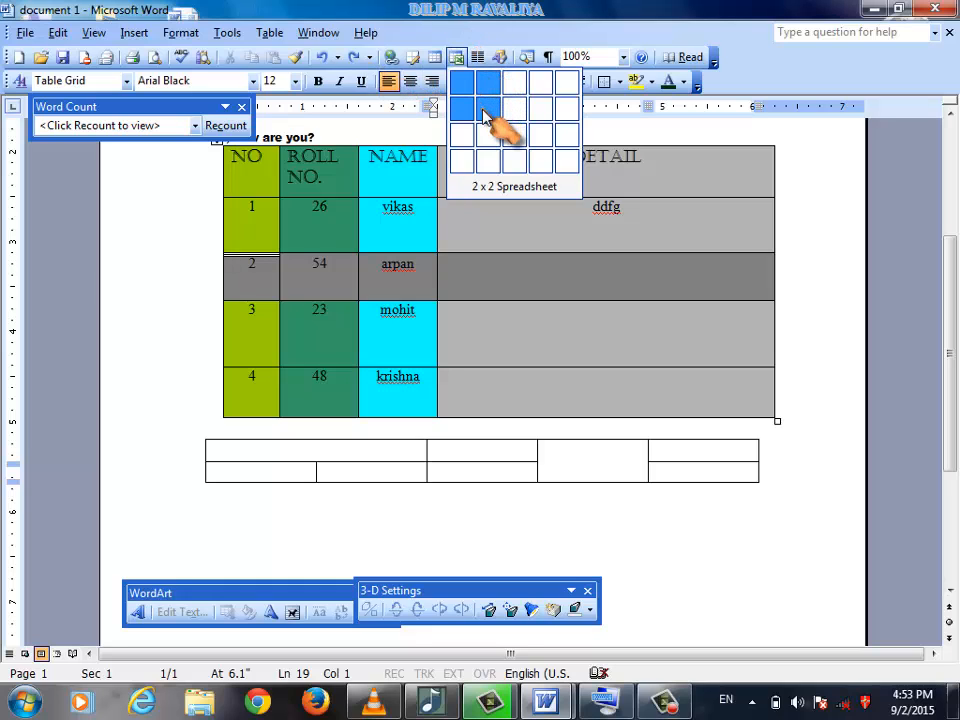
{"action": "left_click", "coordinate": [460, 10]}
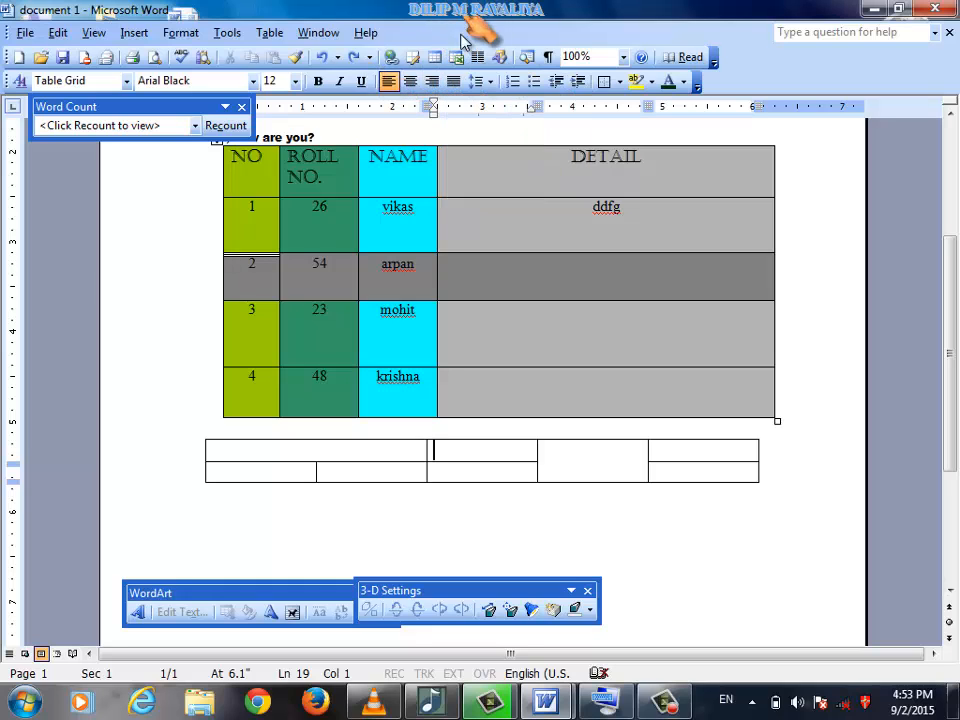
{"action": "left_click", "coordinate": [270, 33]}
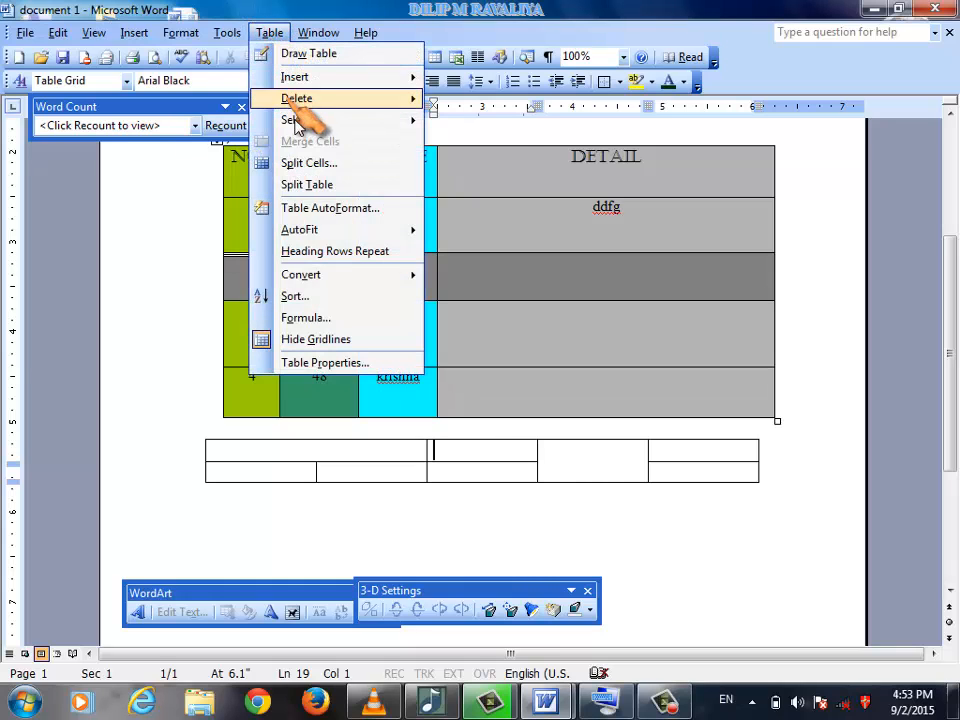
{"action": "mouse_move", "coordinate": [301, 85]}
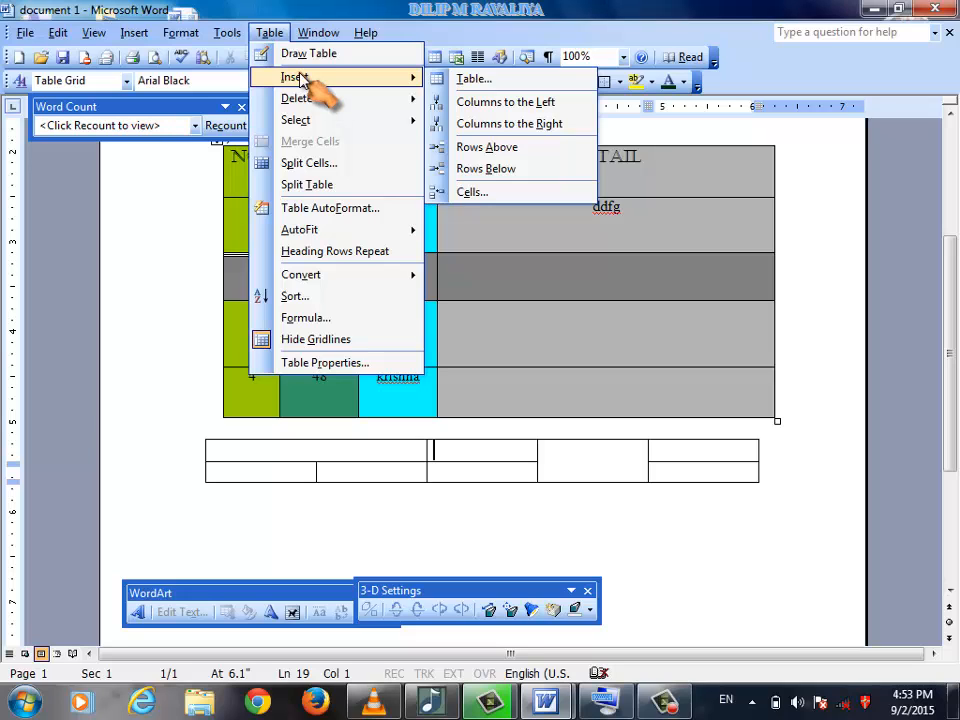
{"action": "left_click", "coordinate": [167, 225]}
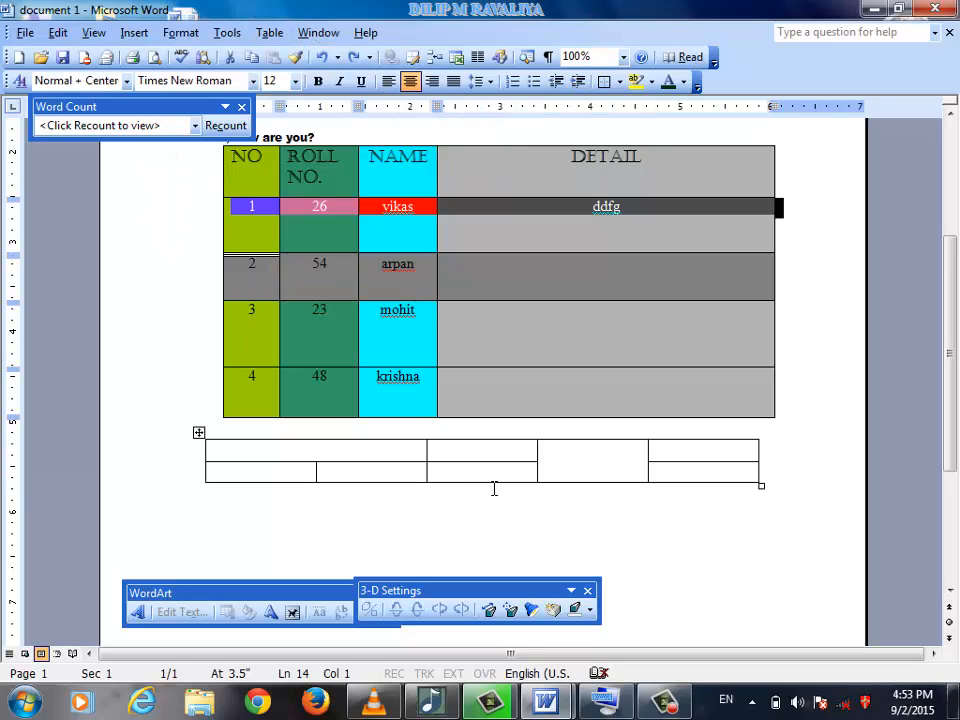
{"action": "left_click", "coordinate": [494, 486]}
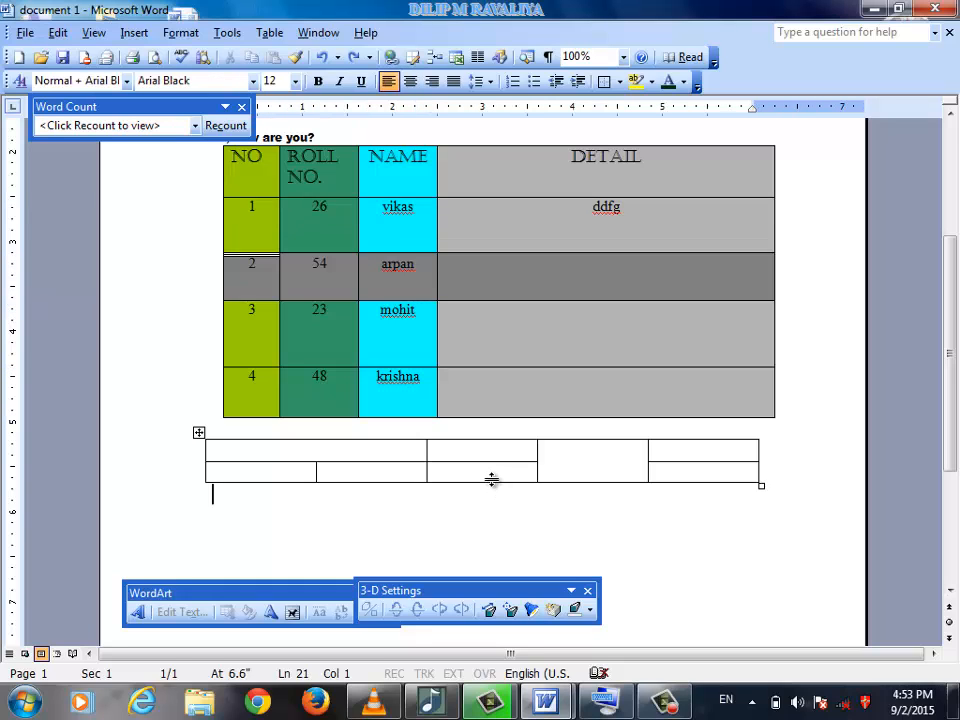
{"action": "right_click", "coordinate": [493, 487]}
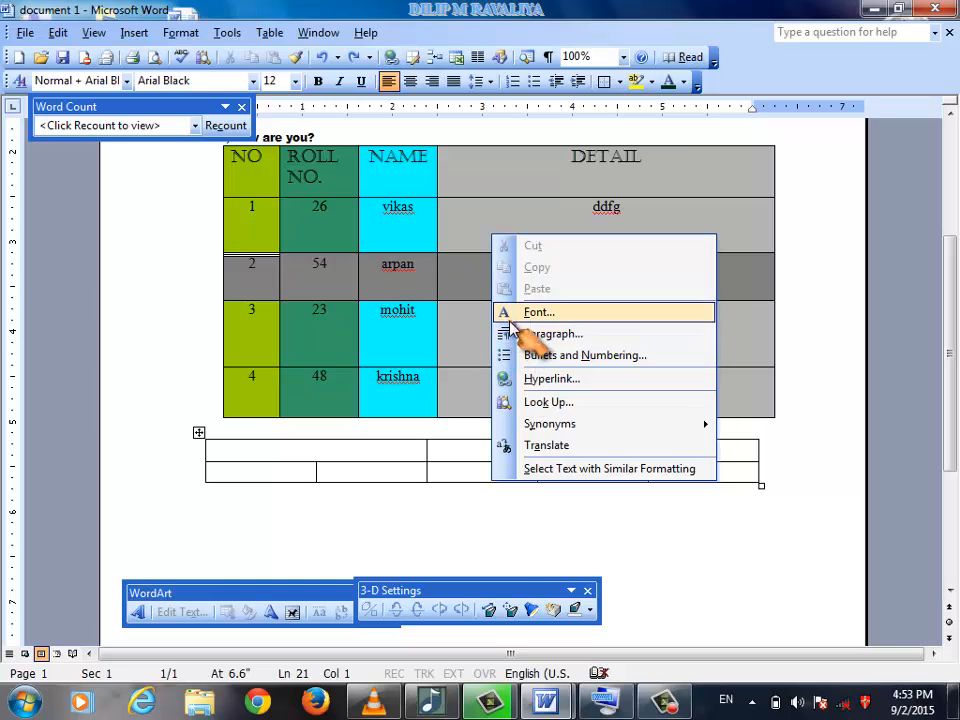
{"action": "left_click", "coordinate": [465, 486]}
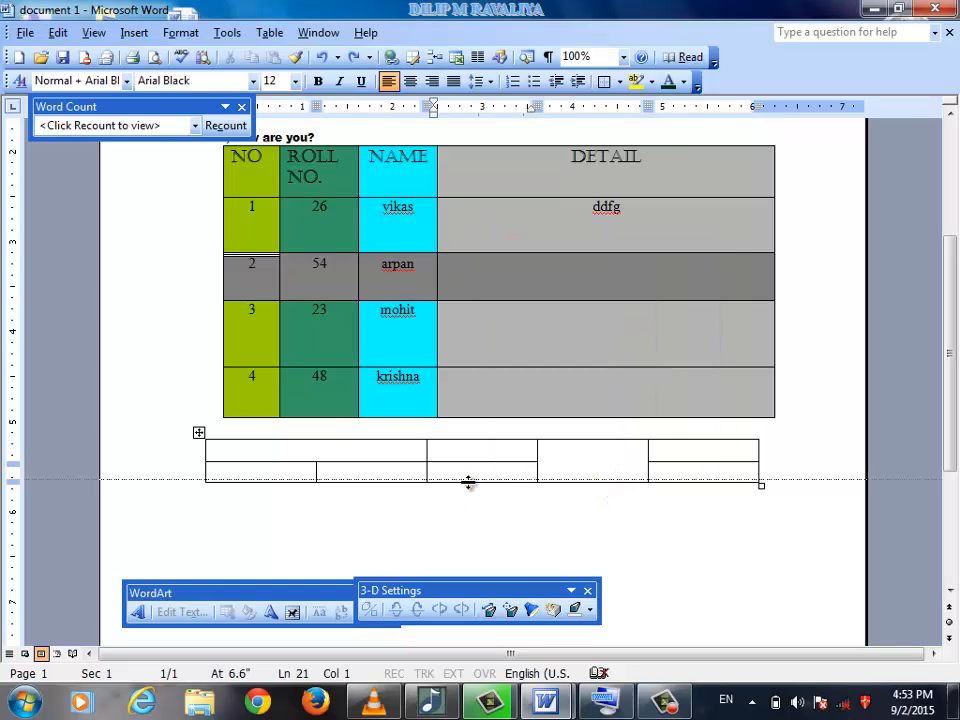
Step: Add a blank line in the bottom cell of the blank table's last column
{"action": "left_click", "coordinate": [213, 475]}
{"action": "left_click", "coordinate": [677, 476]}
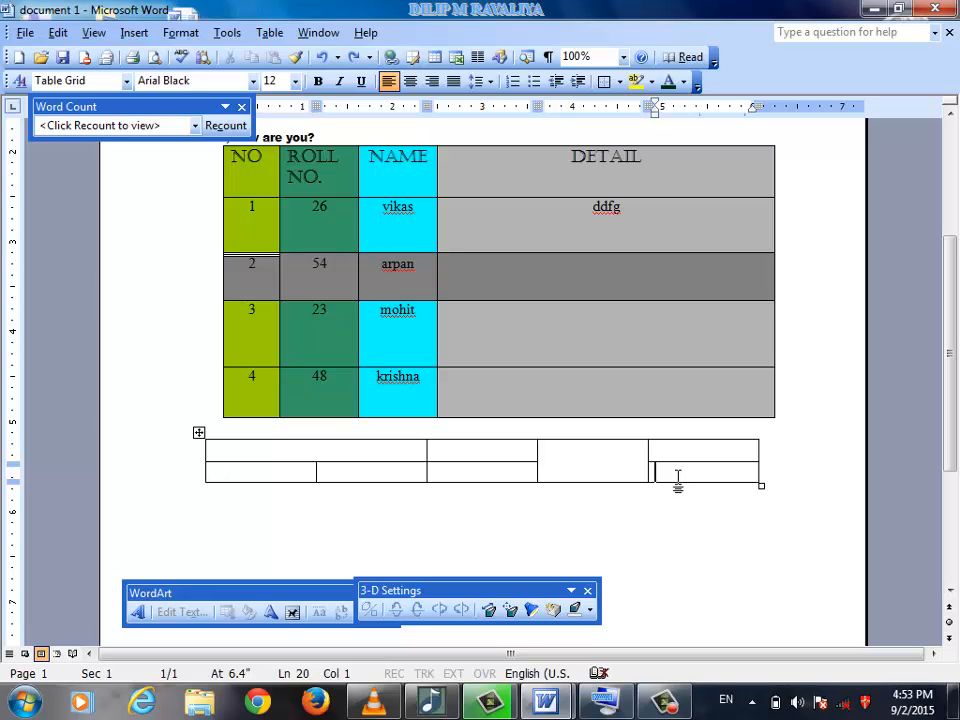
{"action": "key", "text": "Return"}
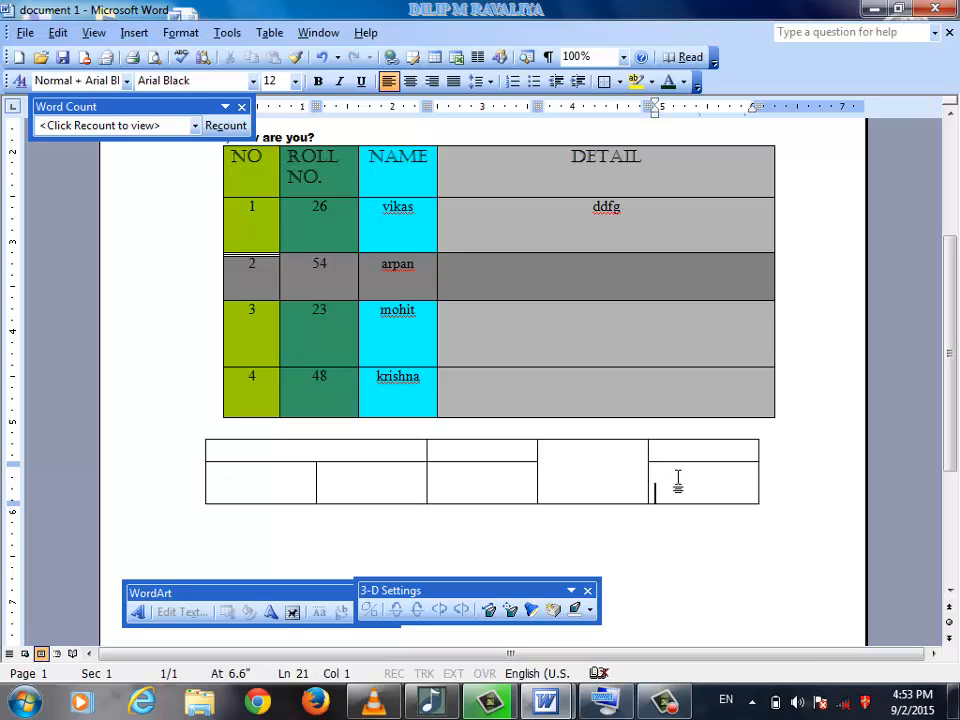
Step: Remove the blank line from the last column's bottom cell, then add a row below and undo that addition
{"action": "key", "text": "BackSpace"}
{"action": "key", "text": "Tab"}
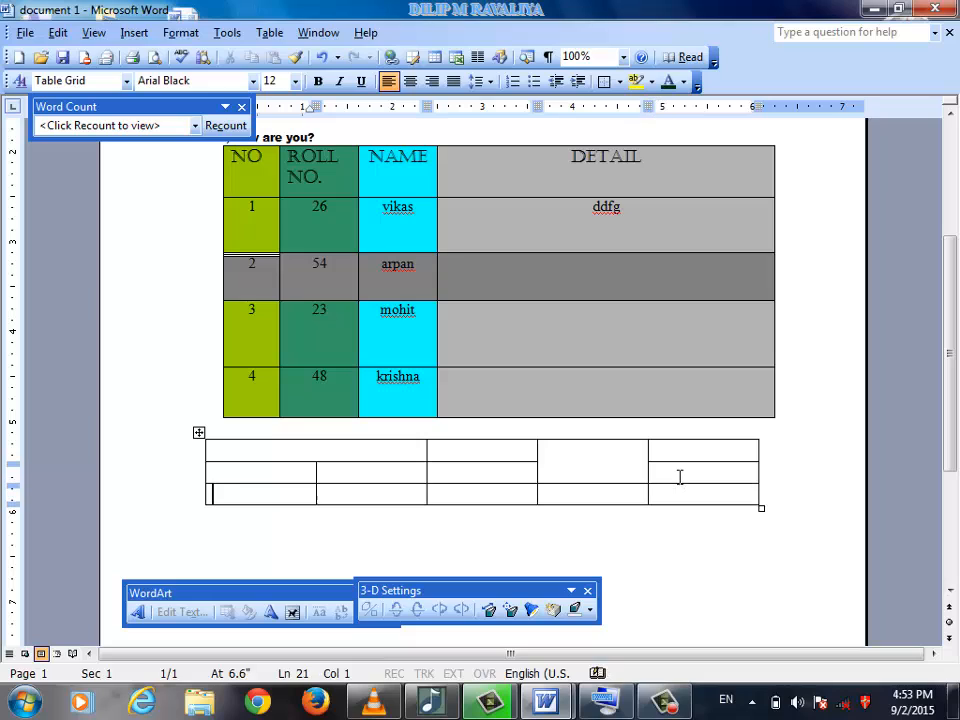
{"action": "key", "text": "ctrl+z"}
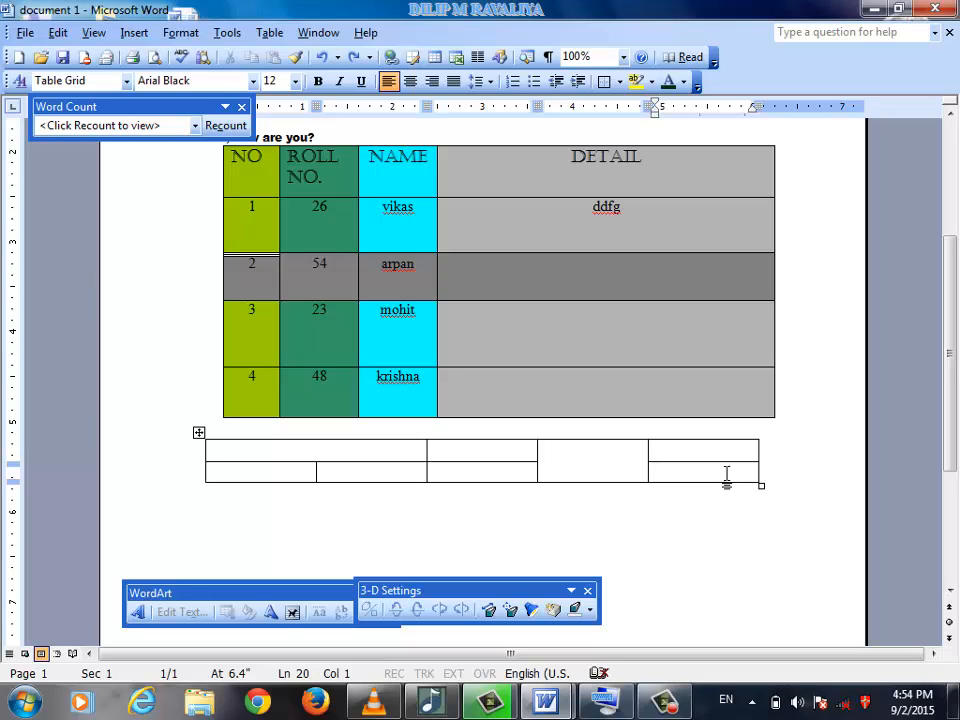
Step: Enter "fgf" in the bottom cell of the blank table's last column and add a new row below it
{"action": "type", "text": "fgf"}
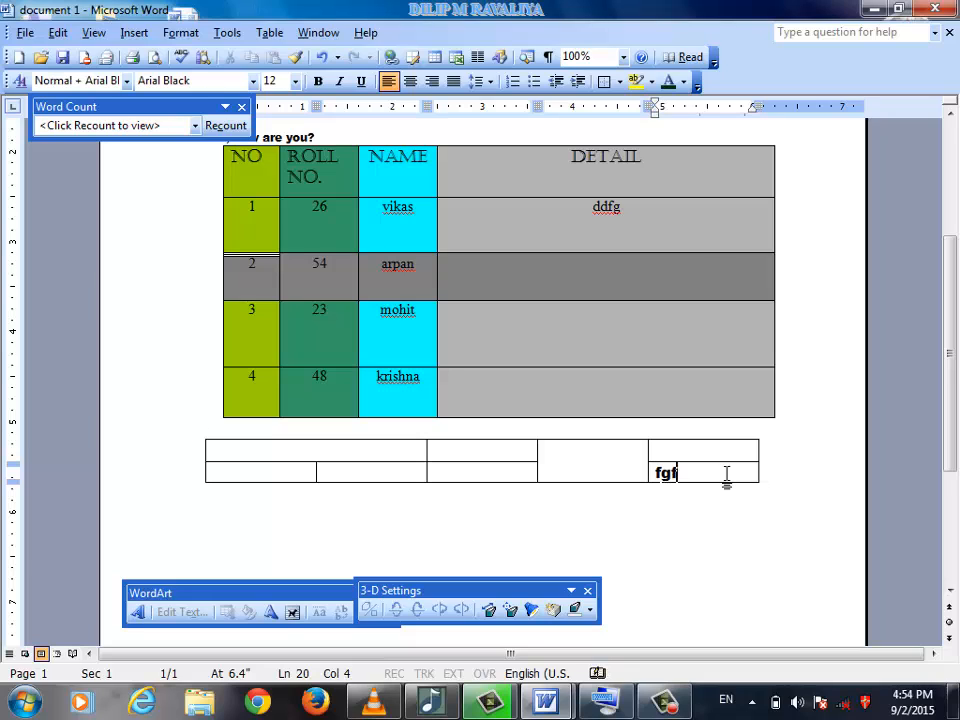
{"action": "key", "text": "Right"}
{"action": "key", "text": "Left"}
{"action": "key", "text": "Tab"}
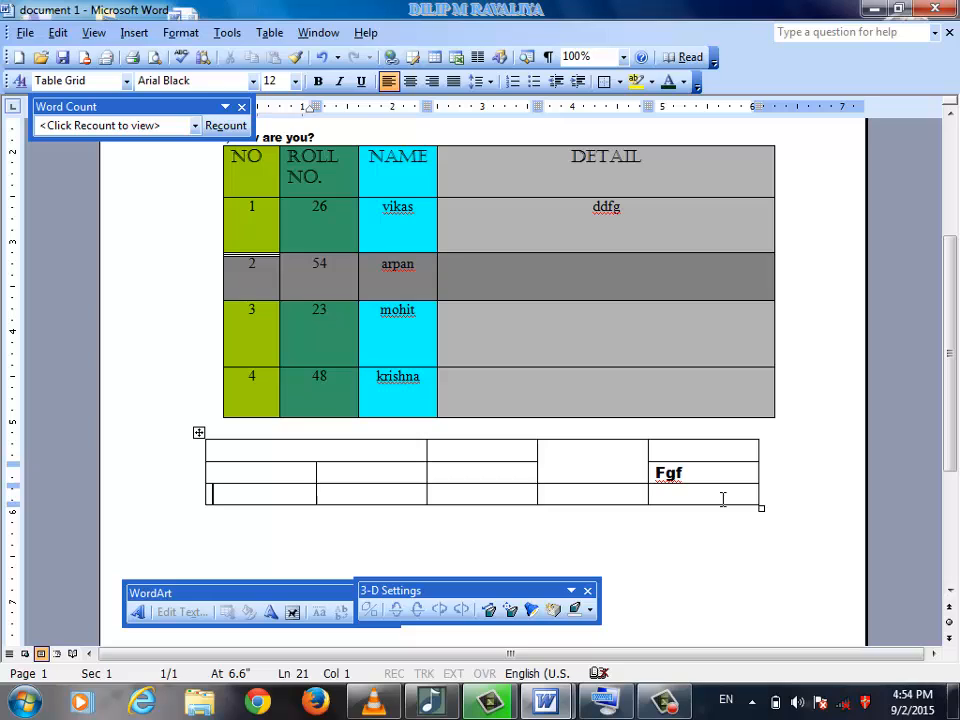
Step: Add another blank row at the end of the lower table from its last cell
{"action": "key", "text": "Tab"}
{"action": "key", "text": "Tab"}
{"action": "key", "text": "Tab"}
{"action": "key", "text": "Tab"}
{"action": "type", "text": "f"}
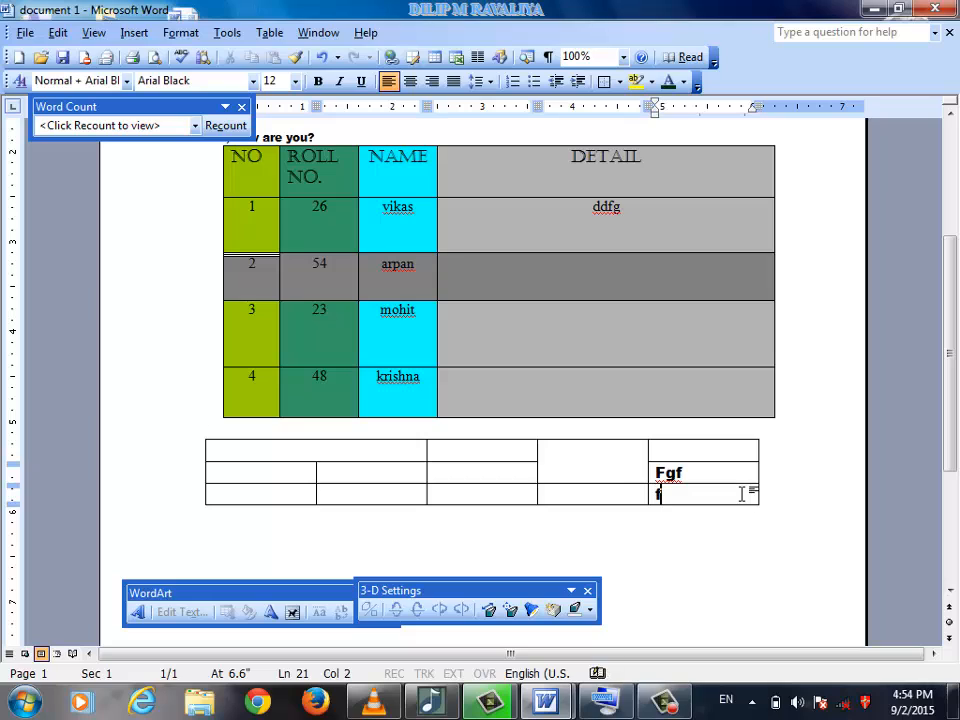
{"action": "key", "text": "BackSpace"}
{"action": "key", "text": "Tab"}
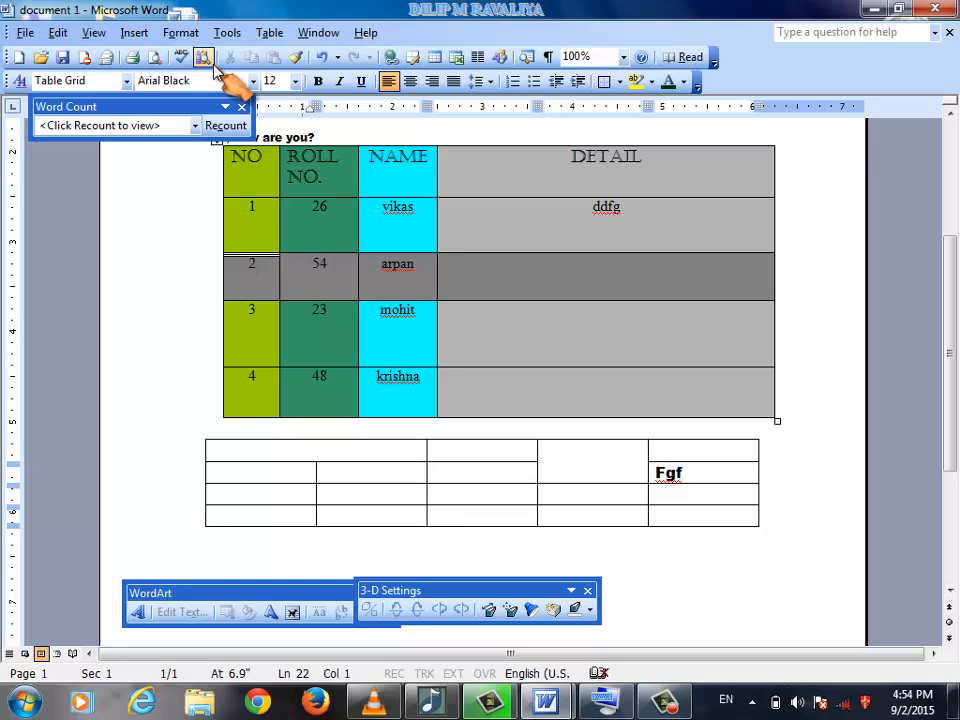
Step: Select the end-of-row mark beside the "Fgf" cell and insert a column with Columns to the Right
{"action": "left_click", "coordinate": [265, 33]}
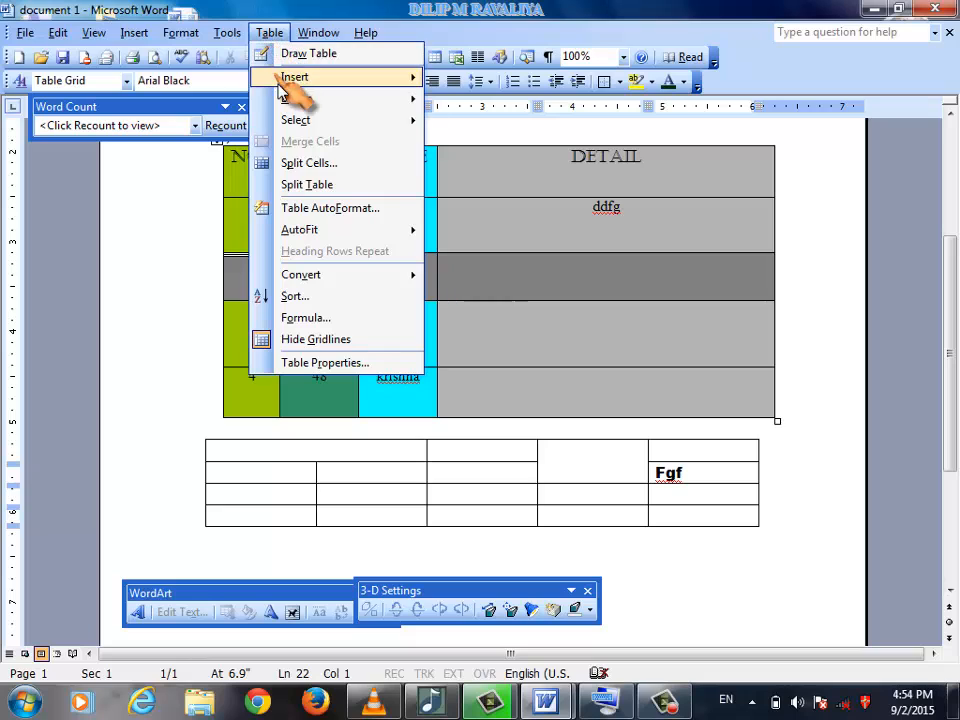
{"action": "mouse_move", "coordinate": [307, 122]}
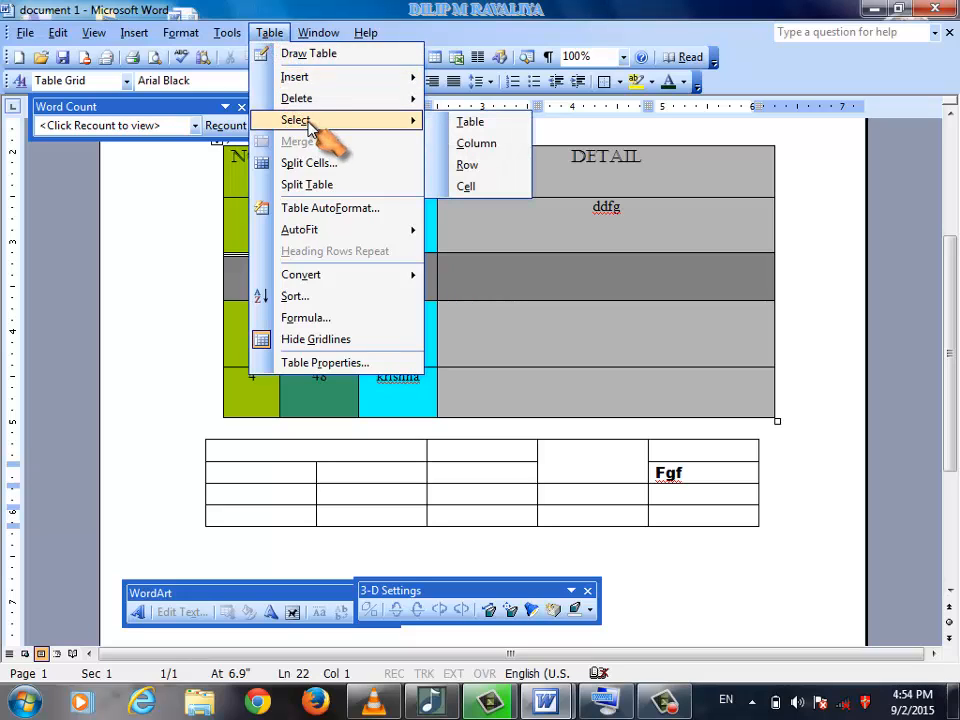
{"action": "mouse_move", "coordinate": [308, 98]}
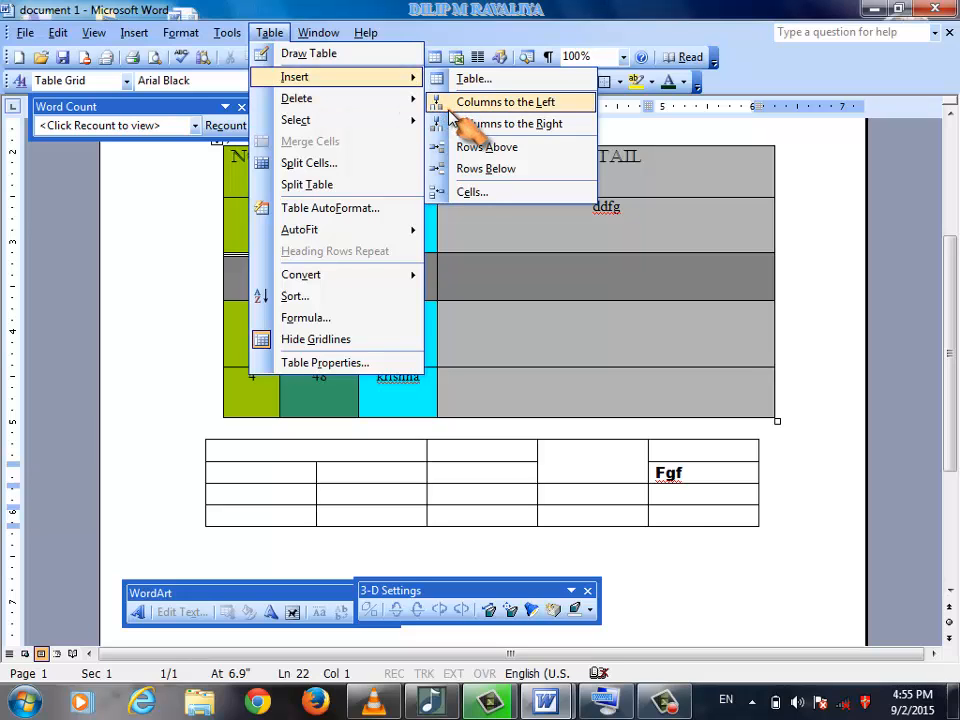
{"action": "left_click", "coordinate": [760, 473]}
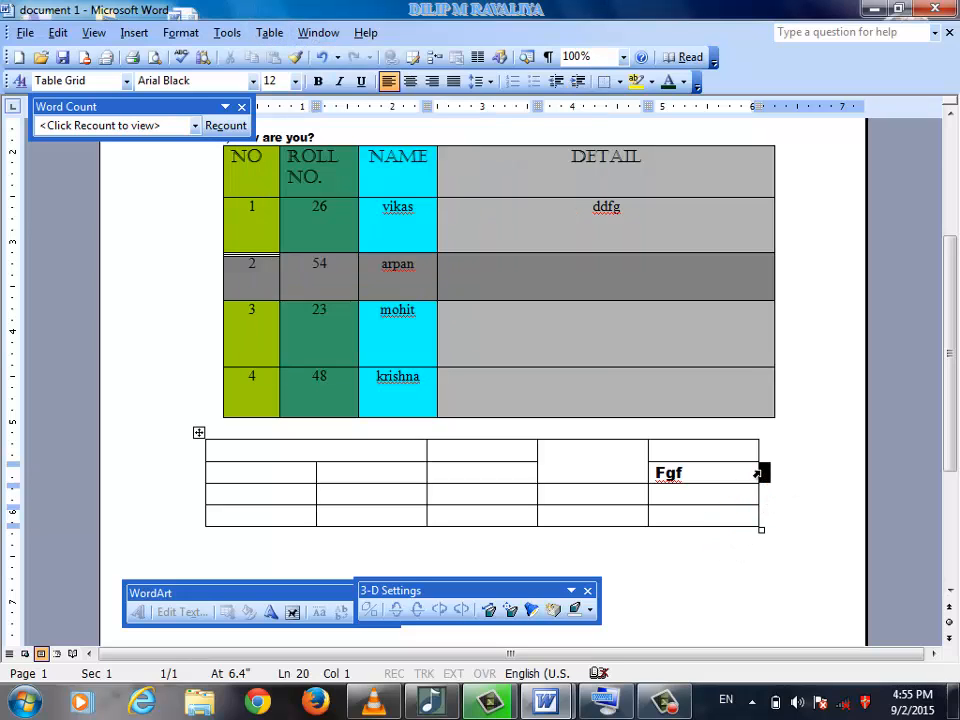
{"action": "right_click", "coordinate": [757, 473]}
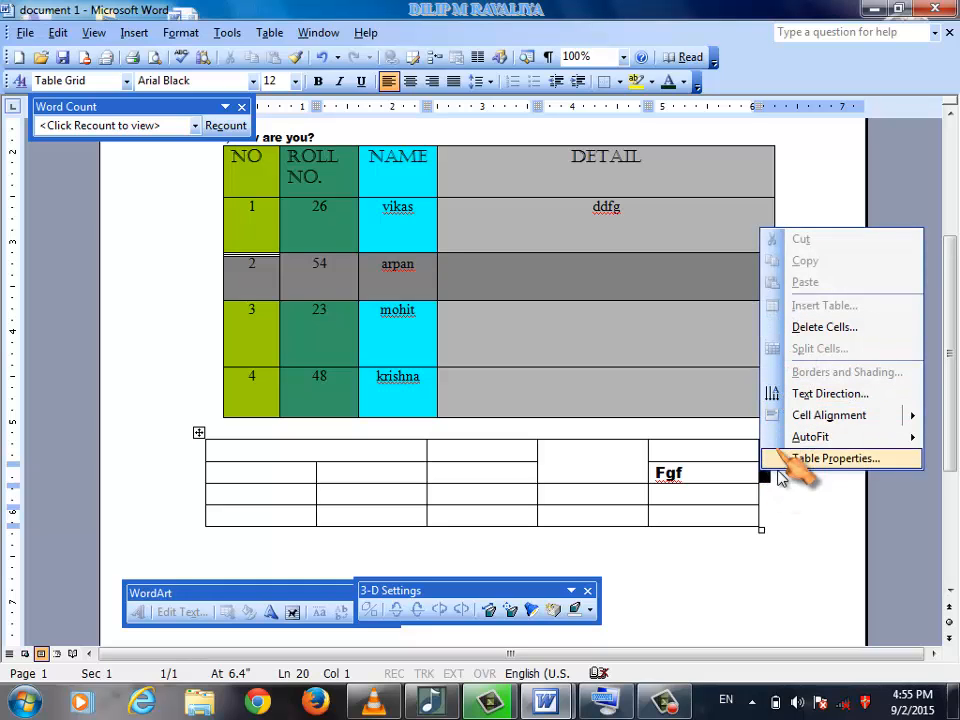
{"action": "left_click", "coordinate": [746, 488]}
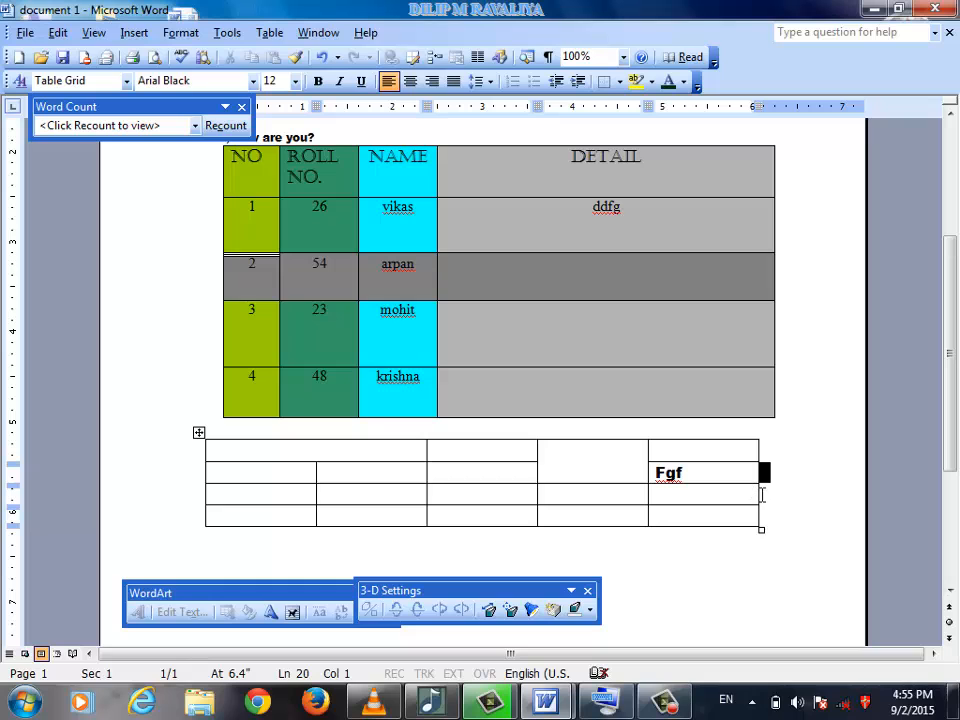
{"action": "left_click", "coordinate": [272, 34]}
{"action": "mouse_move", "coordinate": [343, 79]}
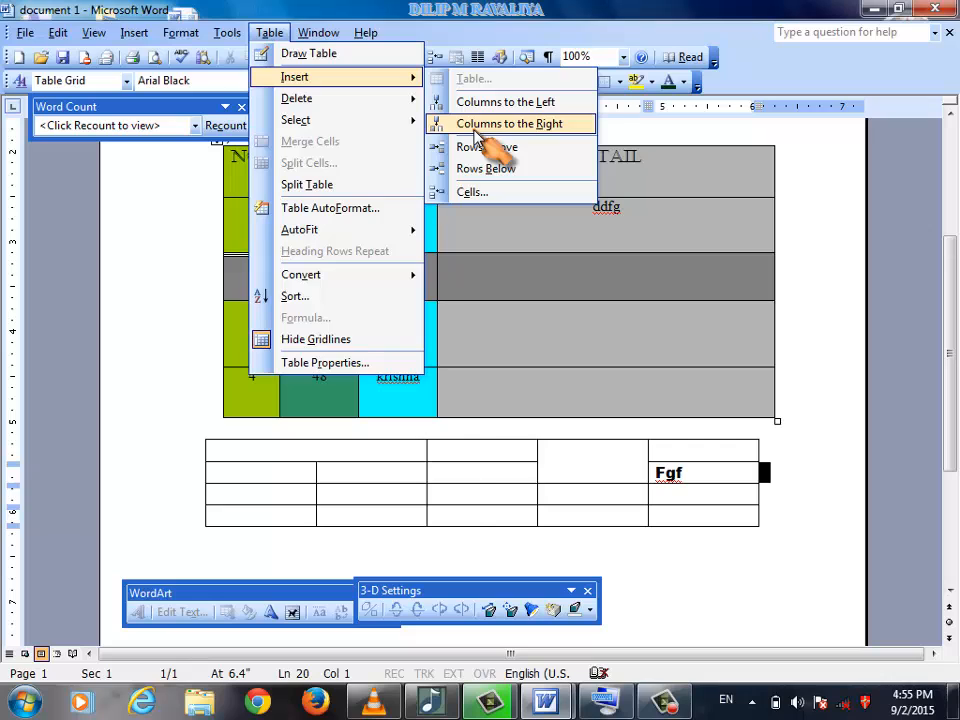
{"action": "left_click", "coordinate": [477, 130]}
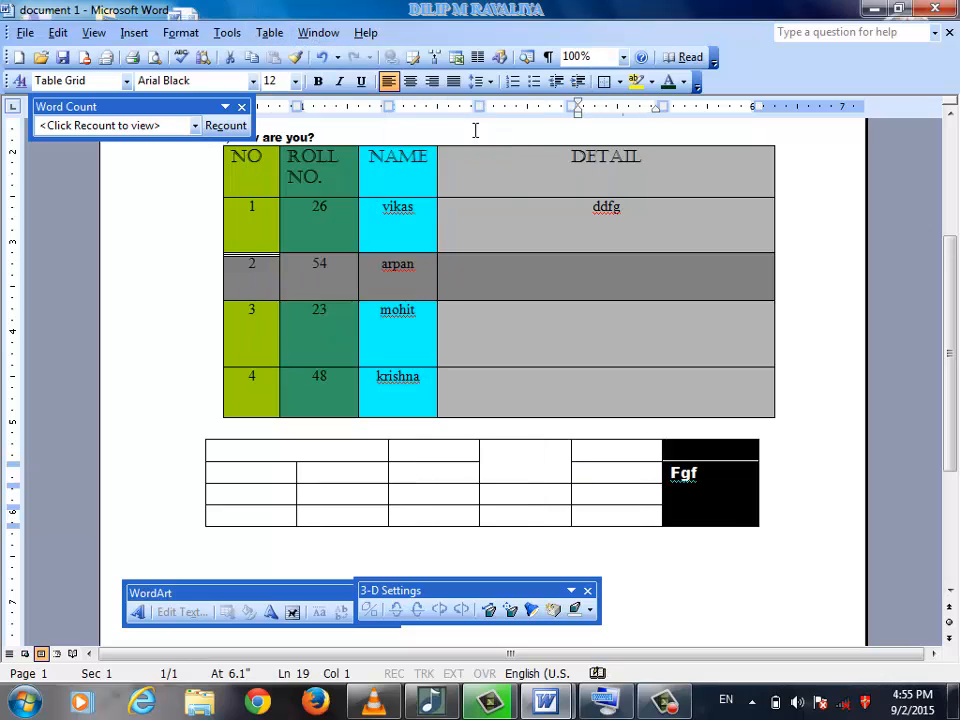
Step: Delete the text "Fgf" from the second-row cell in the lower table's last column
{"action": "left_click", "coordinate": [704, 504]}
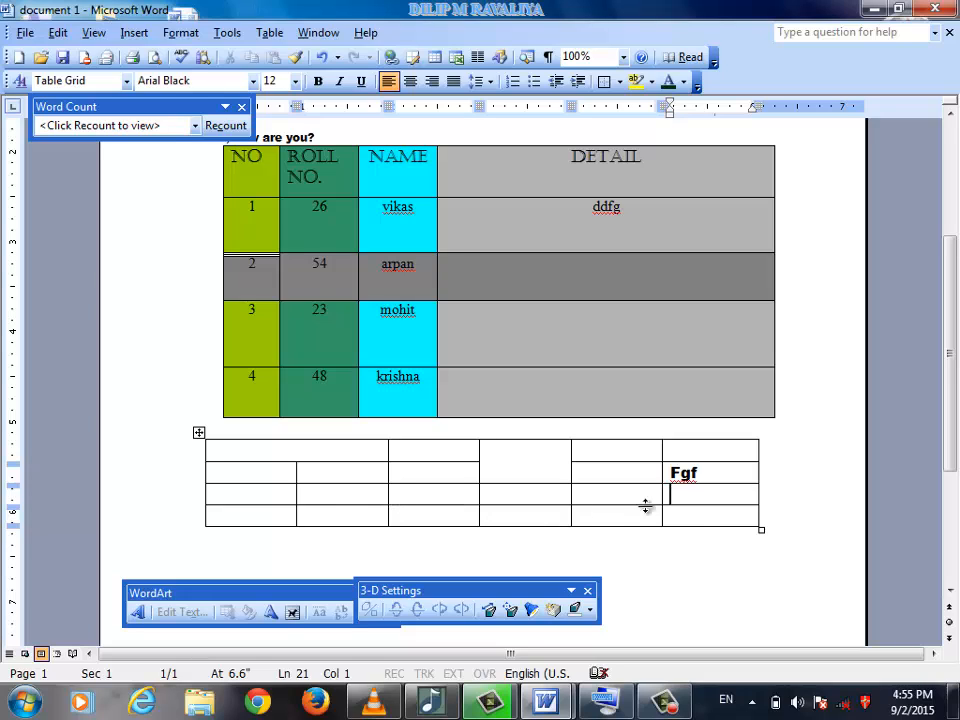
{"action": "left_click", "coordinate": [722, 470]}
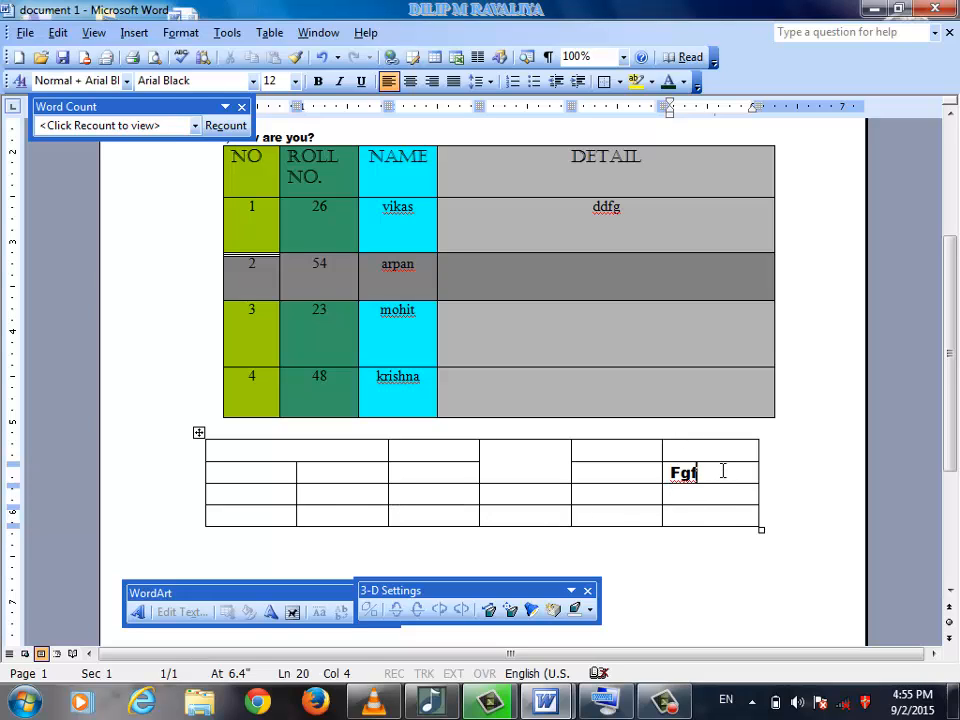
{"action": "key", "text": "BackSpace"}
{"action": "key", "text": "BackSpace"}
{"action": "key", "text": "BackSpace"}
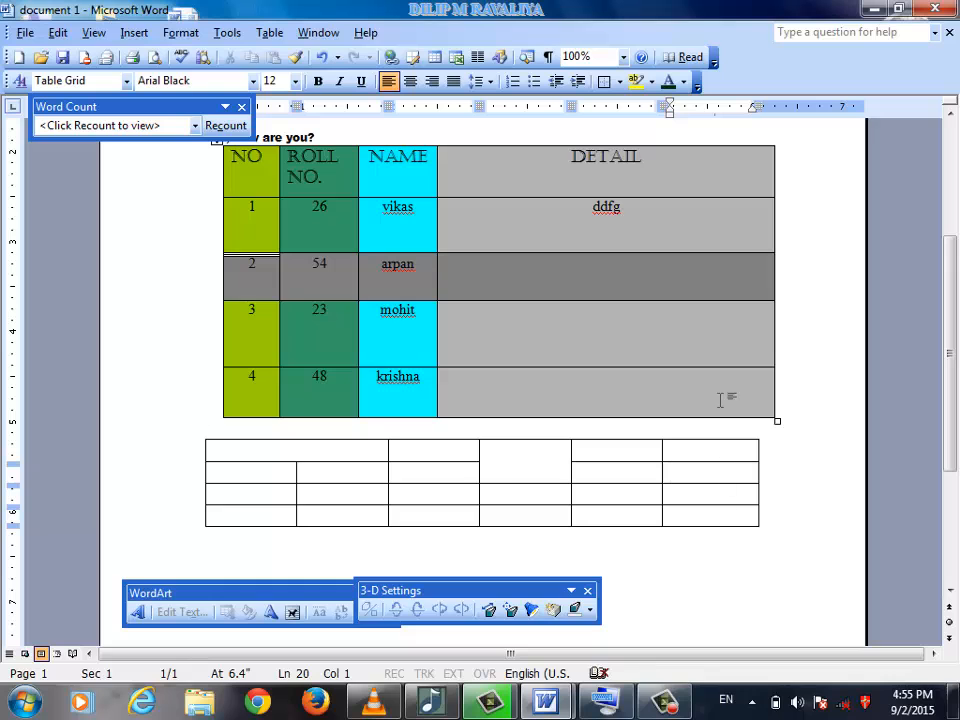
Step: Insert one more column to the right of the lower table's last column
{"action": "left_click", "coordinate": [263, 37]}
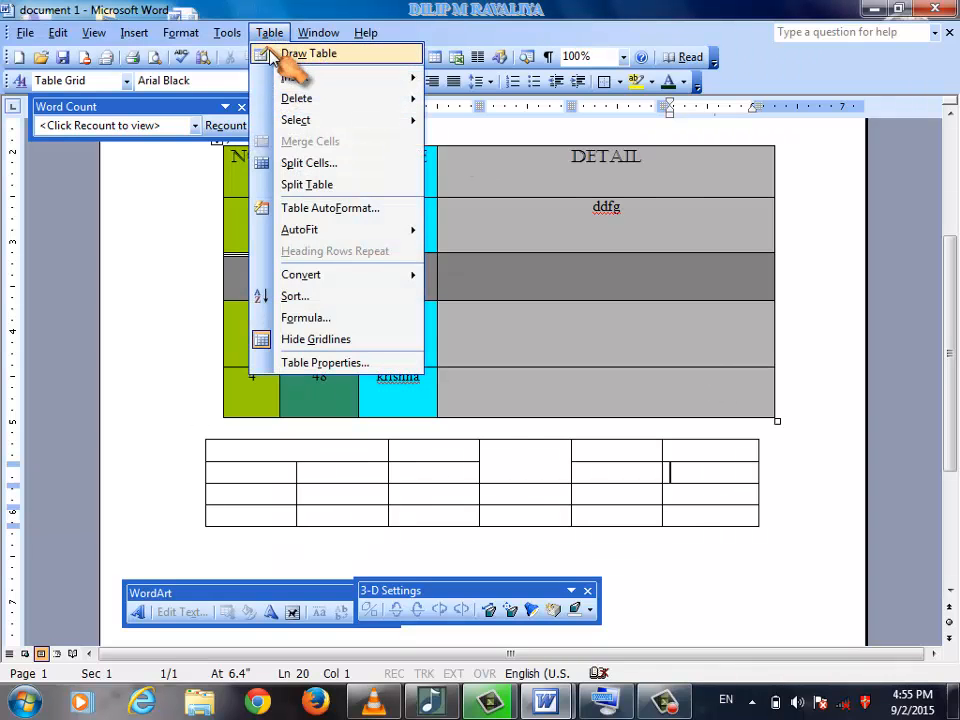
{"action": "mouse_move", "coordinate": [288, 74]}
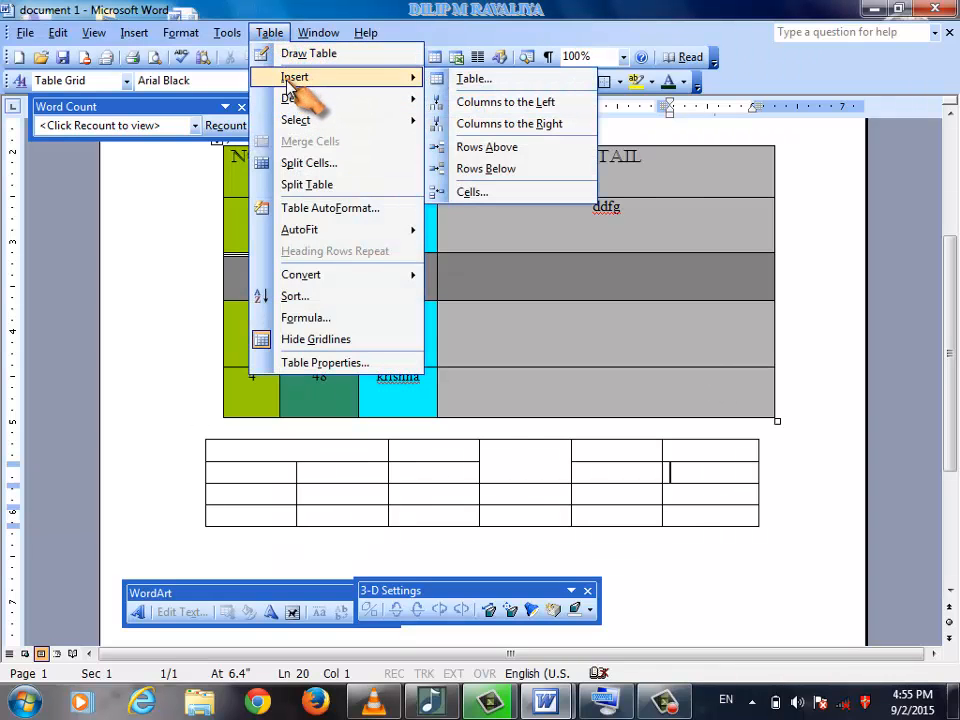
{"action": "left_click", "coordinate": [495, 127]}
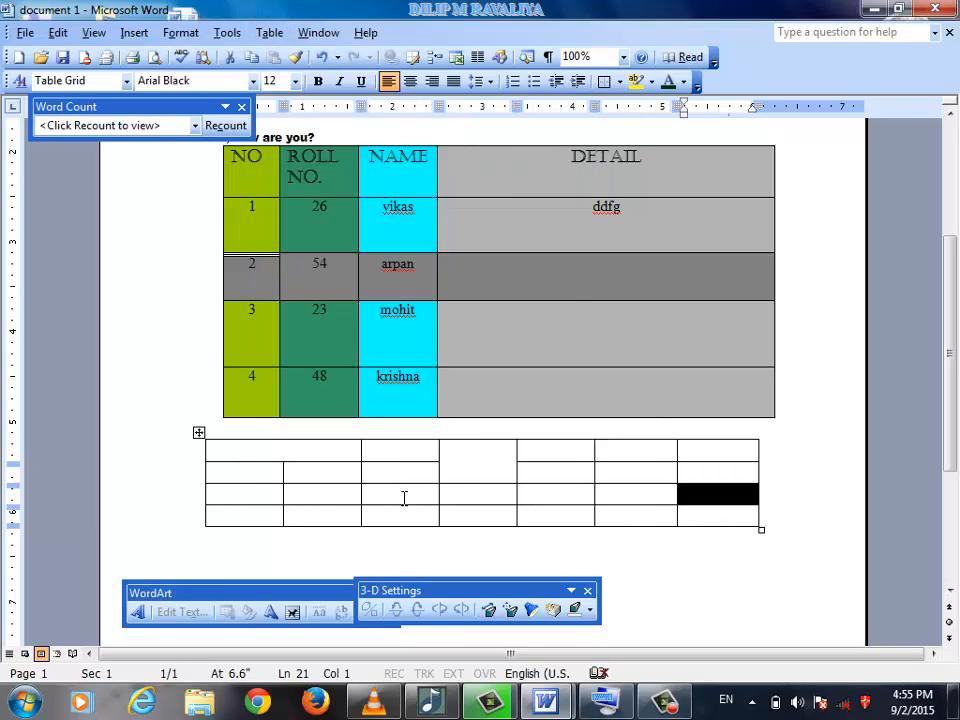
{"action": "left_click", "coordinate": [822, 480]}
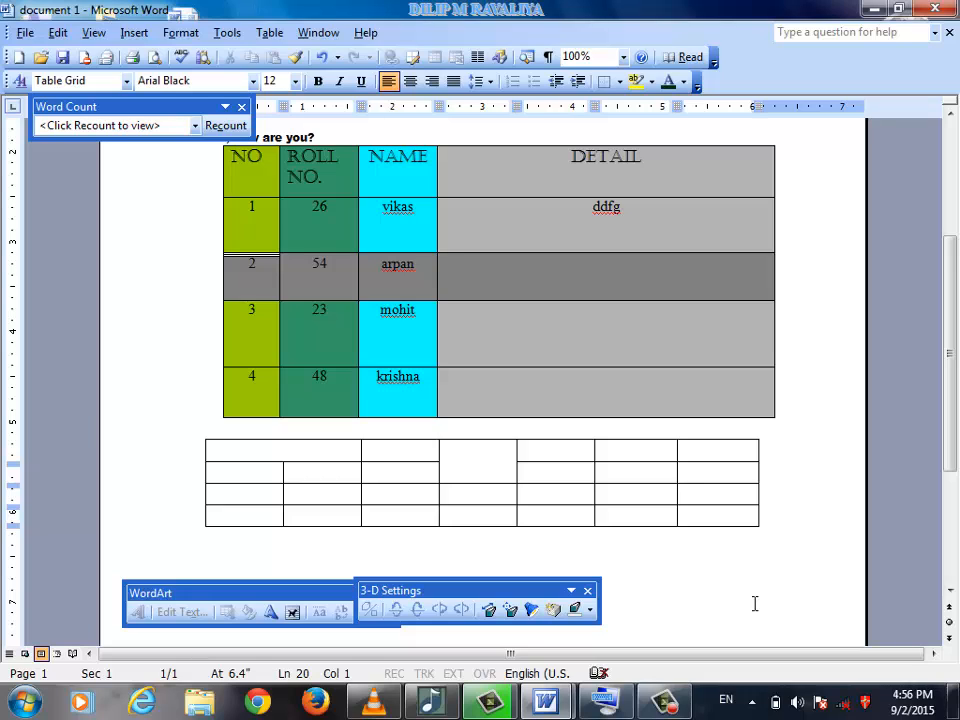
Step: Undo the lower table's inserted columns, added rows and text, back through the merge of its fourth-column cells
{"action": "key", "text": "ctrl+z"}
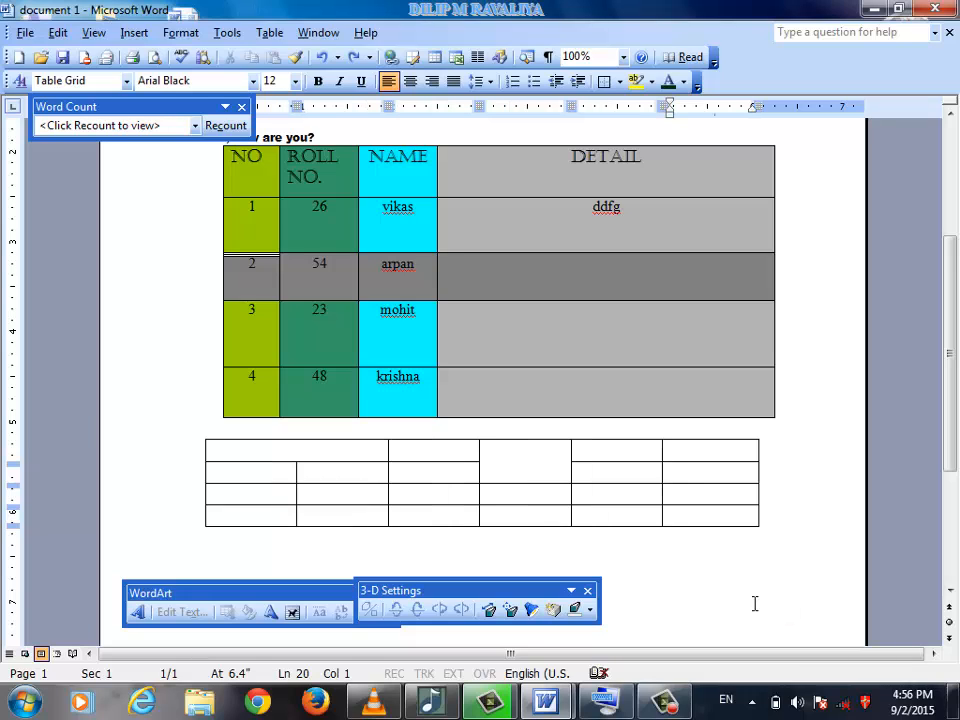
{"action": "key", "text": "ctrl+z"}
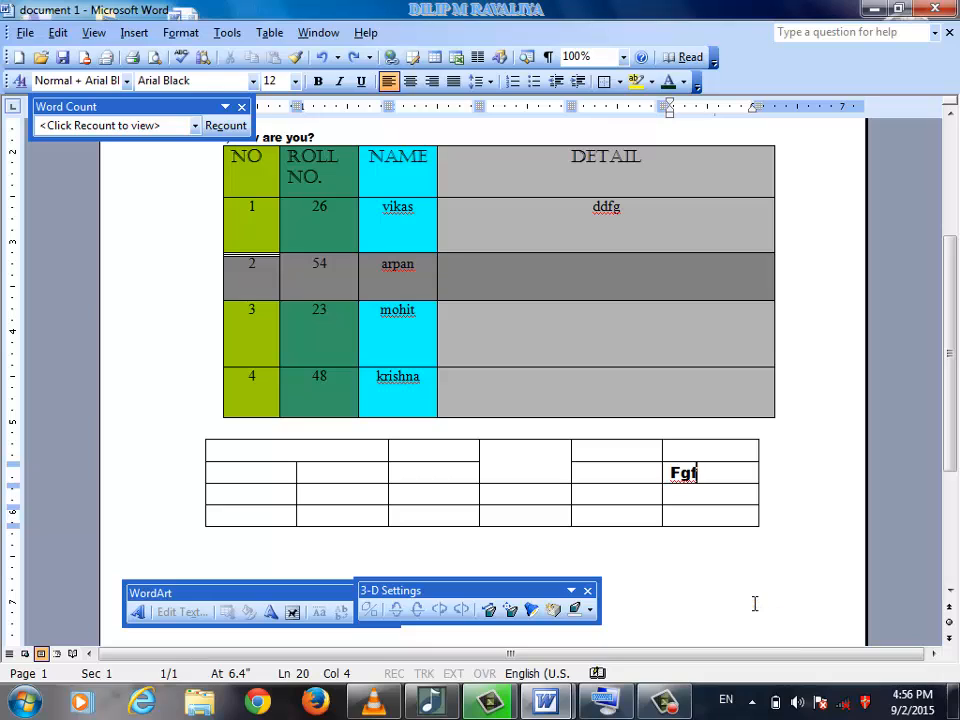
{"action": "key", "text": "ctrl+z"}
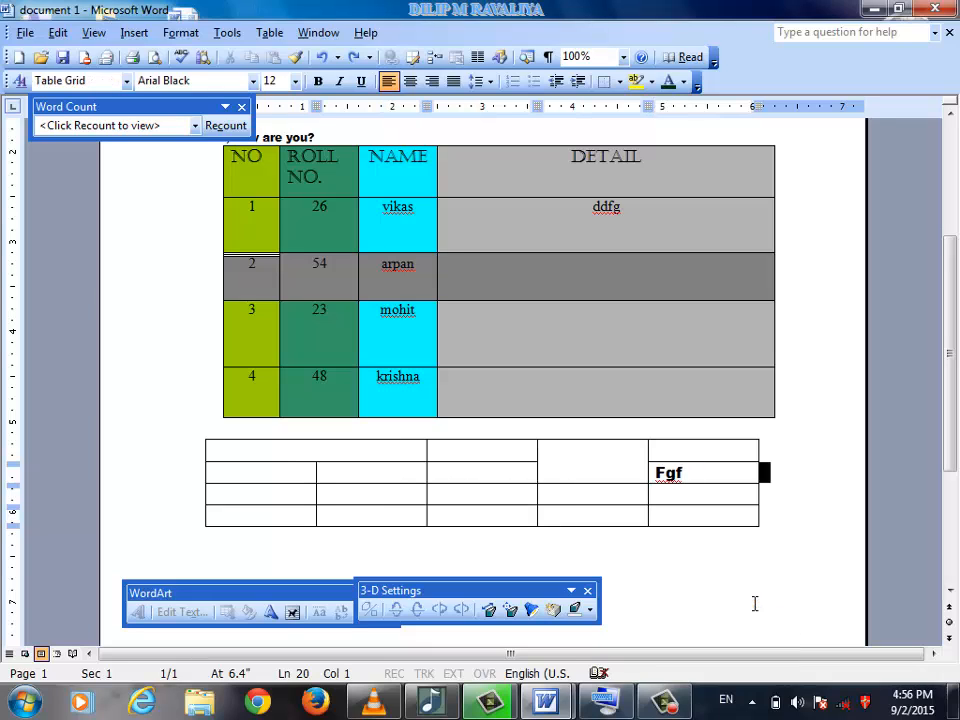
{"action": "key", "text": "ctrl+z"}
{"action": "key", "text": "ctrl+z"}
{"action": "key", "text": "ctrl+z"}
{"action": "key", "text": "ctrl+z"}
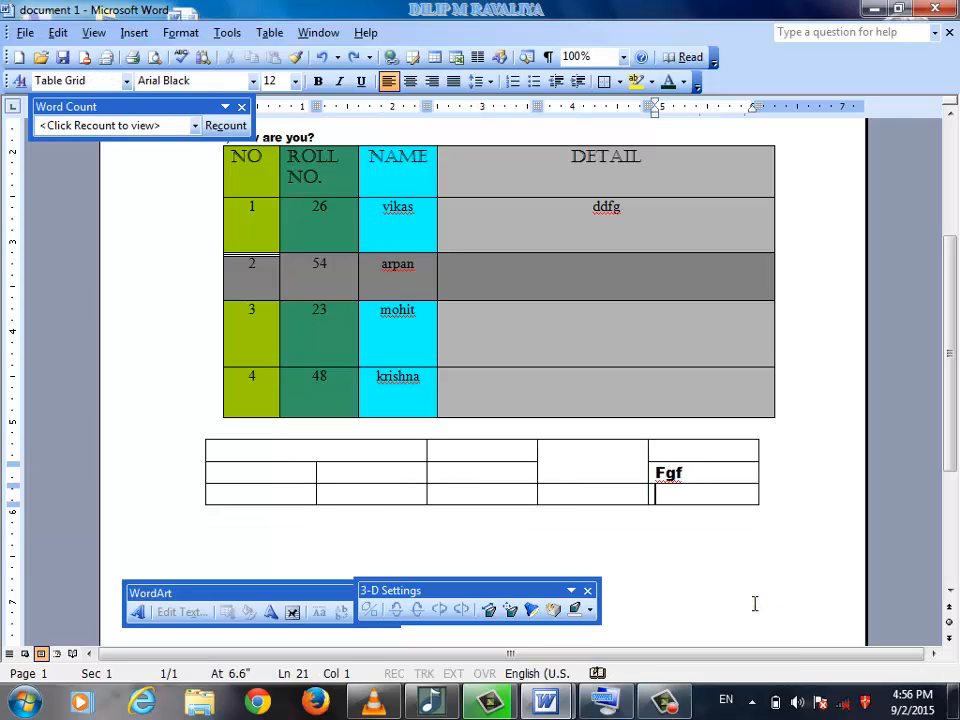
{"action": "key", "text": "ctrl+z"}
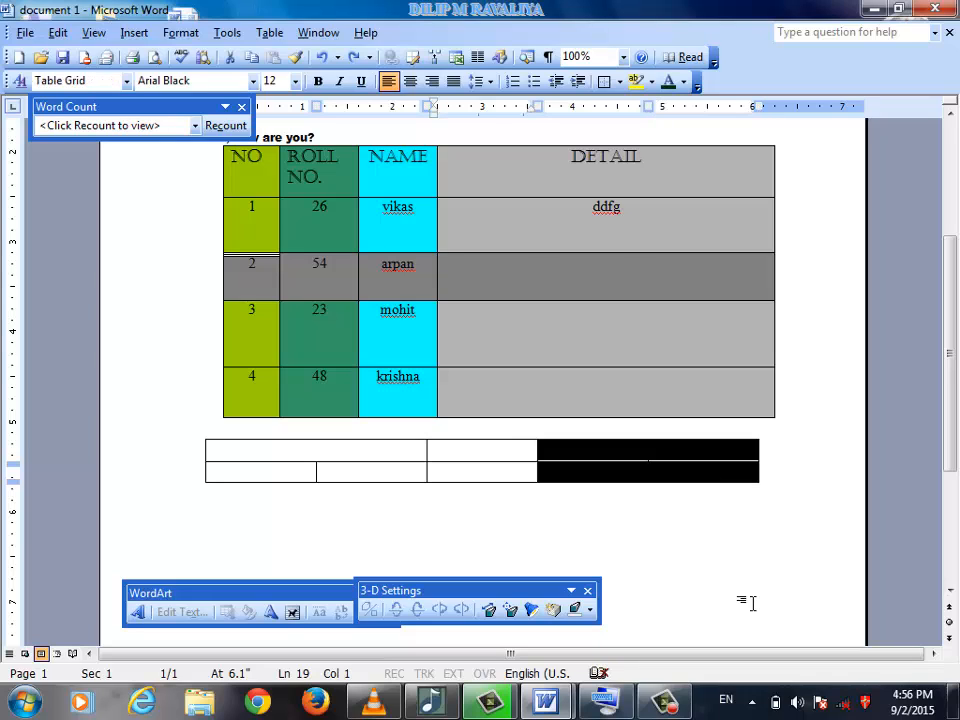
Step: Split the blank table above its first row, and split it again above its second row
{"action": "left_click", "coordinate": [270, 33]}
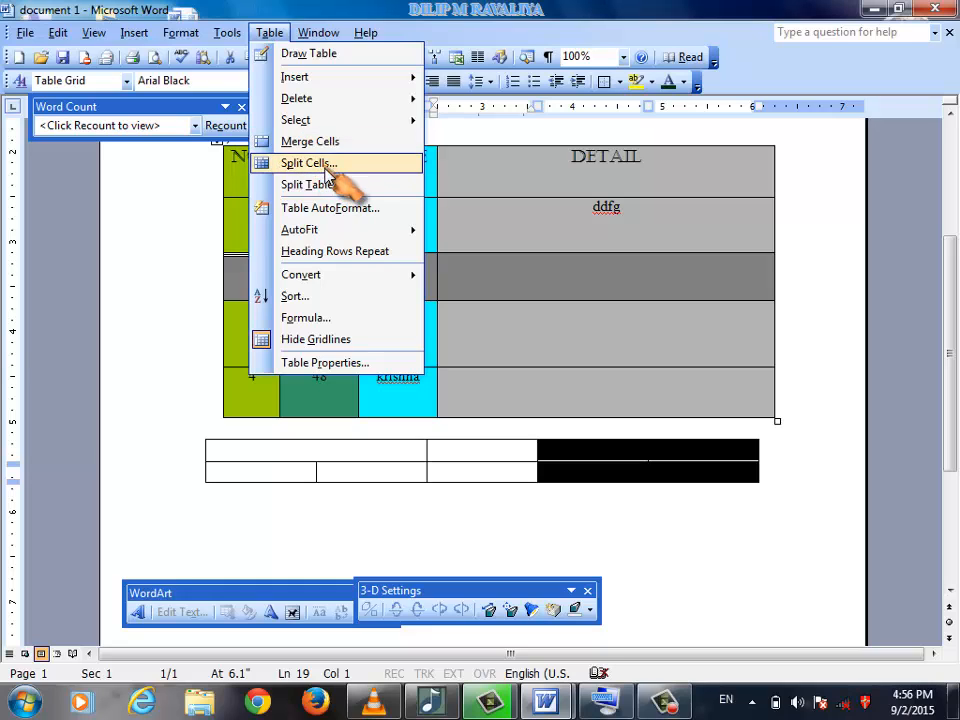
{"action": "left_click", "coordinate": [560, 456]}
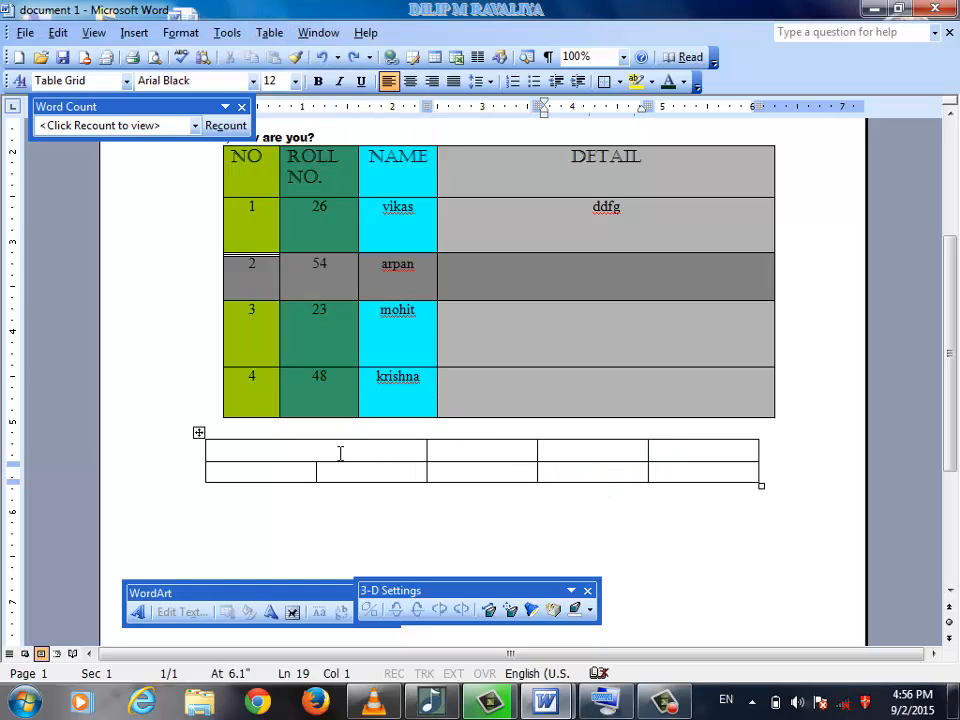
{"action": "left_click", "coordinate": [272, 35]}
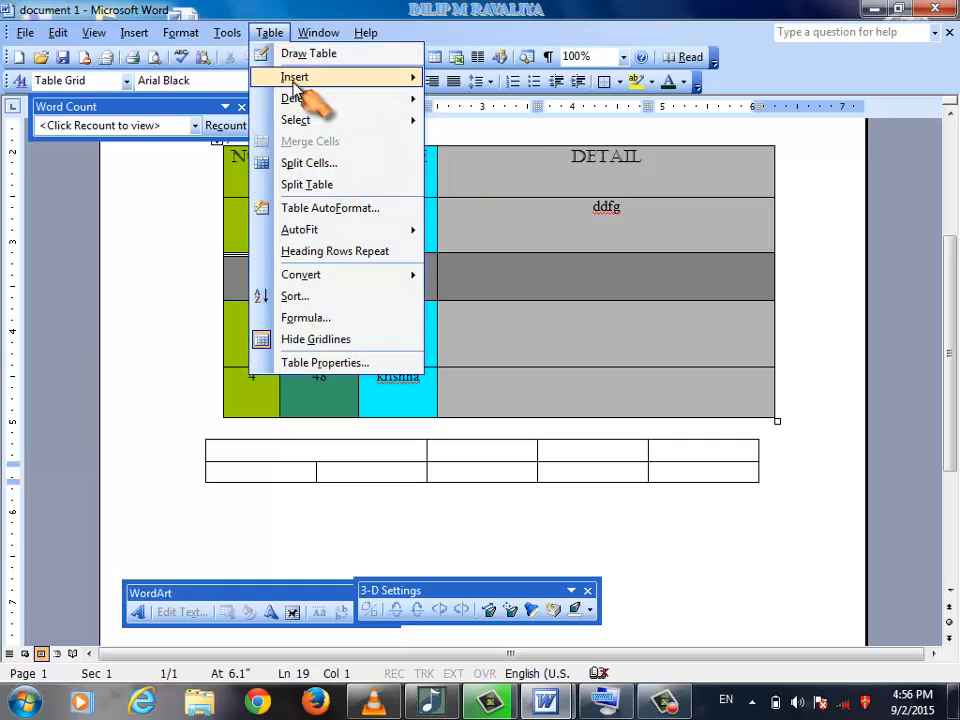
{"action": "left_click", "coordinate": [320, 186]}
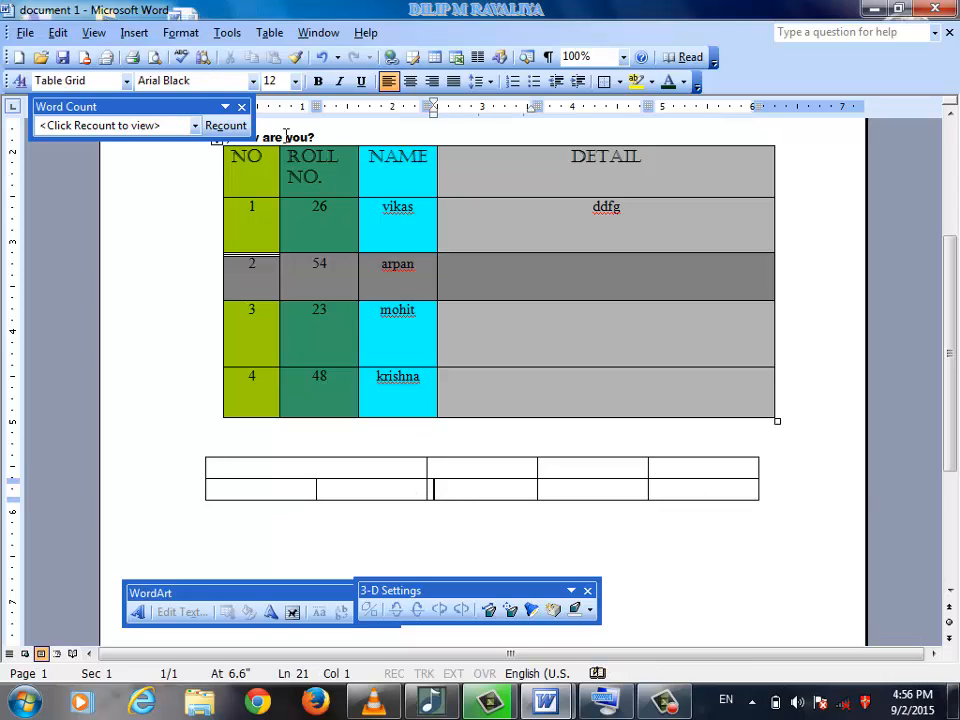
{"action": "left_click", "coordinate": [268, 33]}
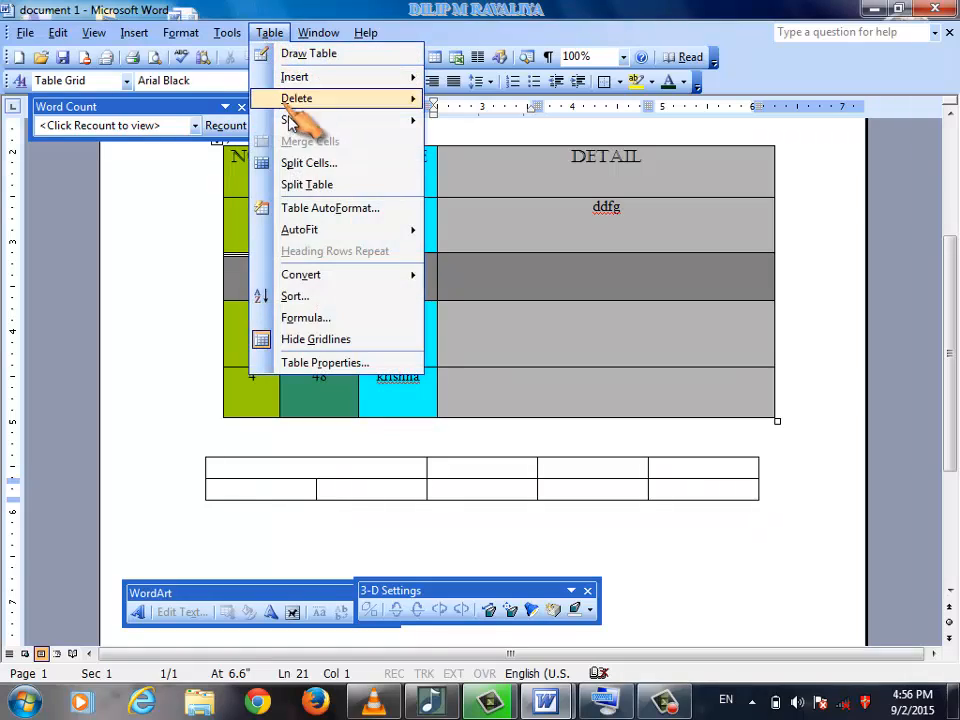
{"action": "left_click", "coordinate": [316, 186]}
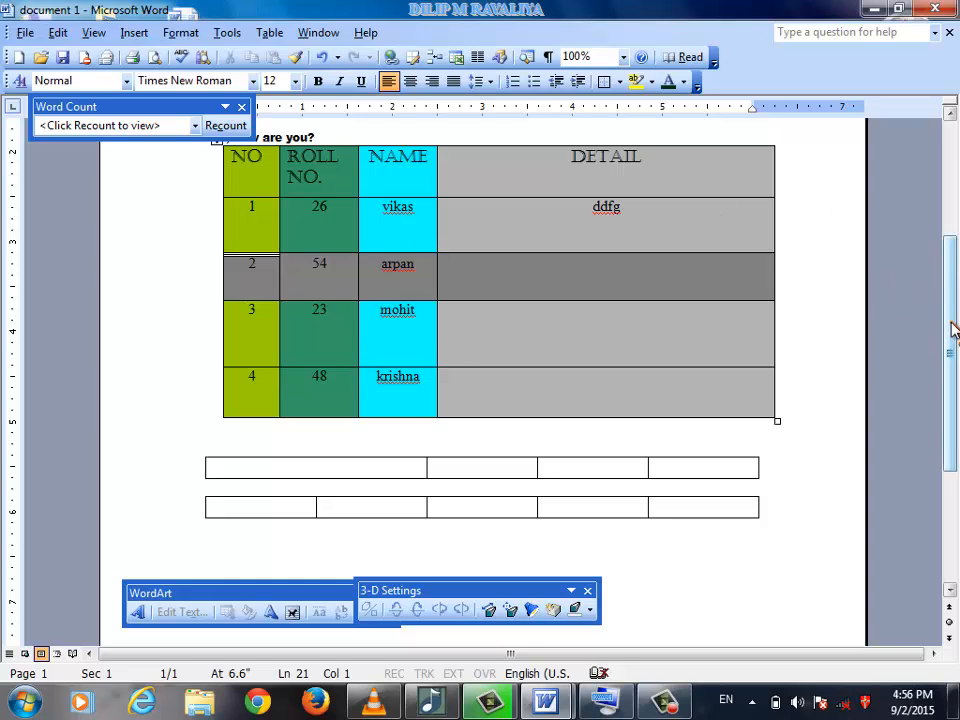
Step: Split the shaded table into two tables above the row numbered 2
{"action": "left_click_drag", "start_coordinate": [949, 323], "coordinate": [946, 298]}
{"action": "left_click", "coordinate": [320, 319]}
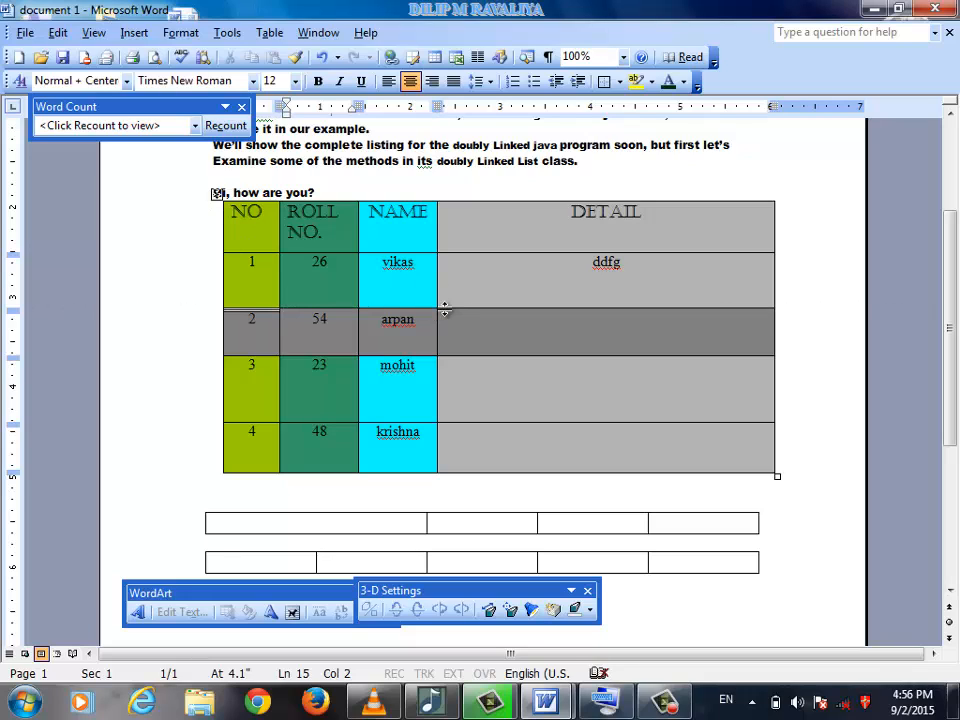
{"action": "left_click", "coordinate": [266, 35]}
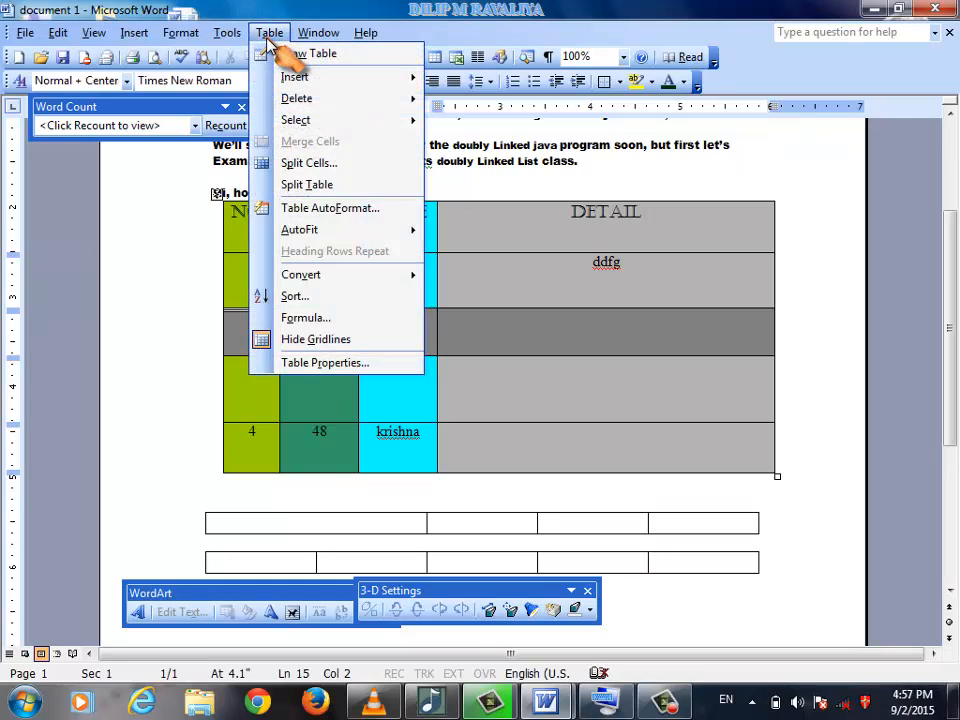
{"action": "left_click", "coordinate": [307, 186]}
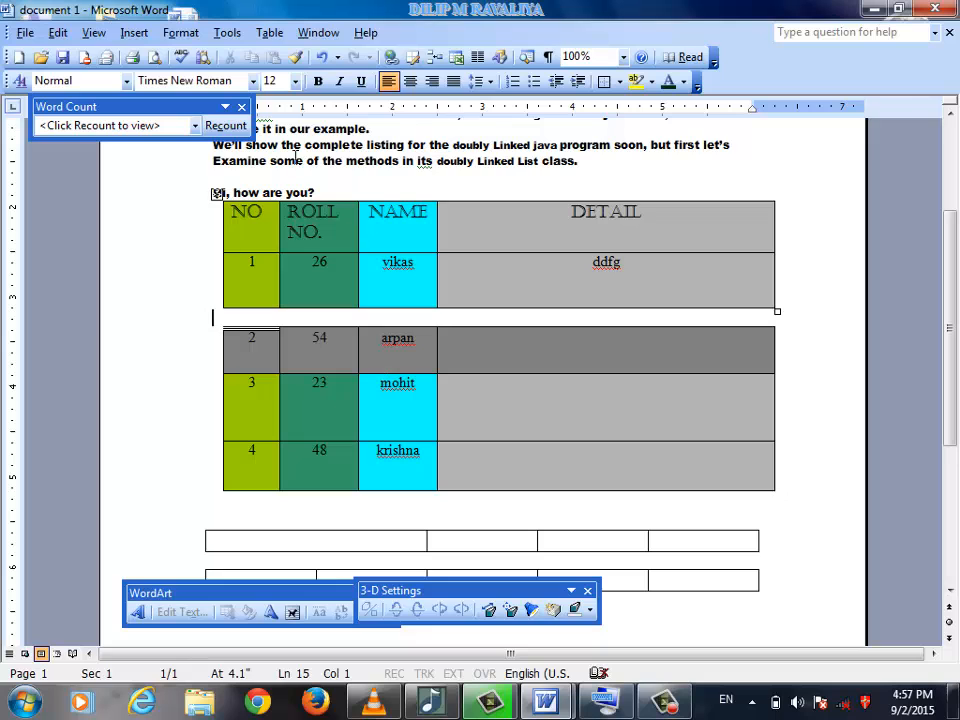
Step: Apply the Table Grid AutoFormat style to the split coloured tables, with the heading row, last row, first column and last column formats
{"action": "left_click", "coordinate": [268, 34]}
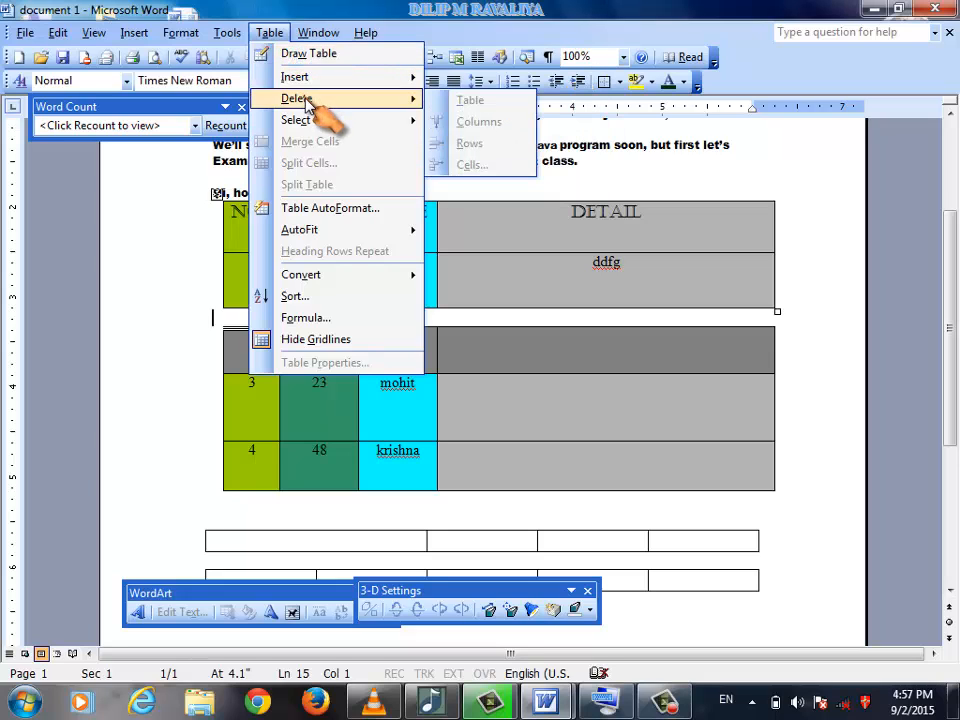
{"action": "left_click", "coordinate": [337, 215]}
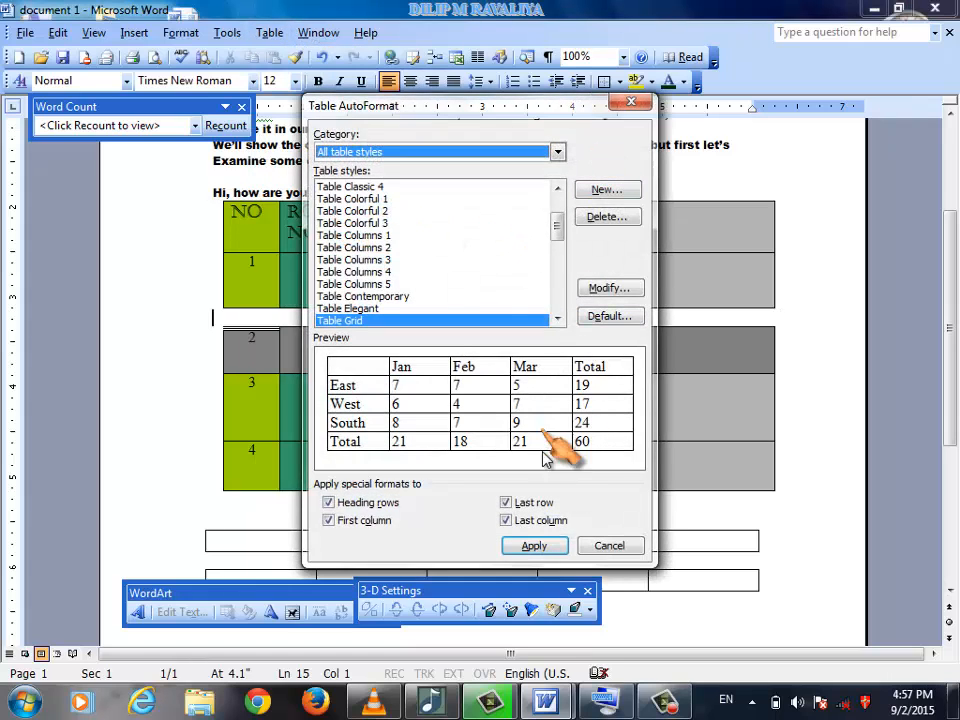
{"action": "left_click", "coordinate": [534, 545]}
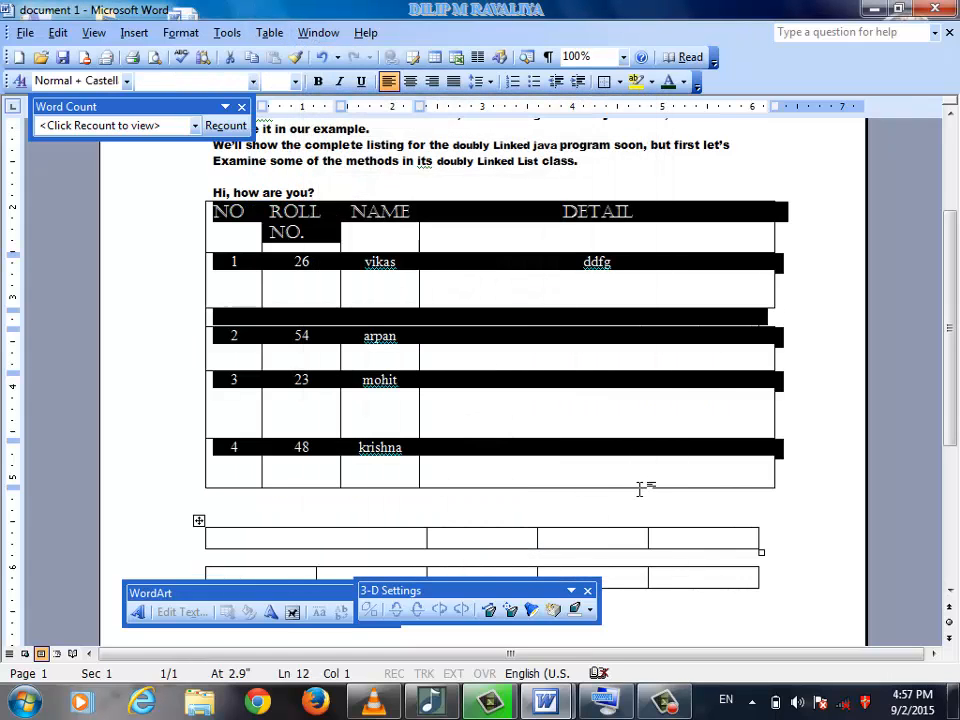
{"action": "left_click", "coordinate": [640, 489]}
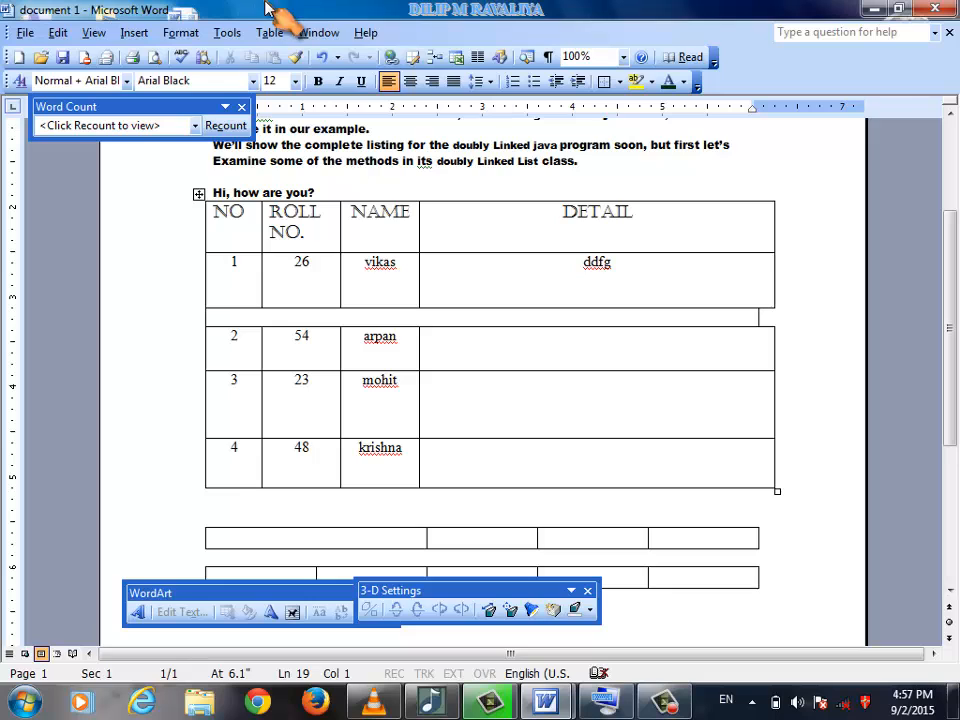
Step: Hide the table gridlines in the document
{"action": "left_click", "coordinate": [270, 32]}
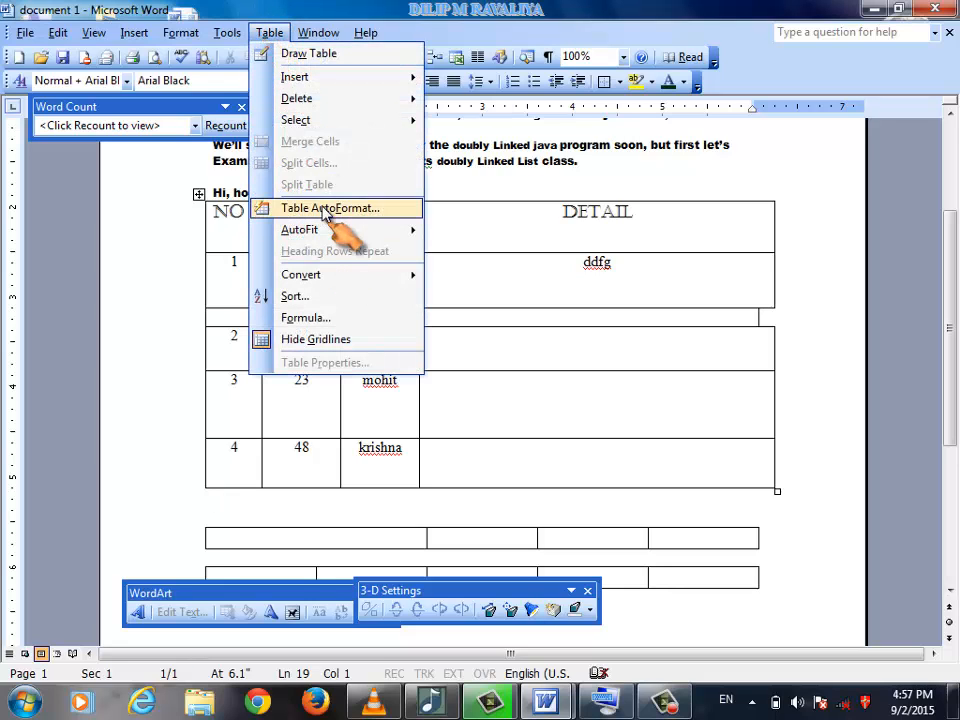
{"action": "mouse_move", "coordinate": [338, 283]}
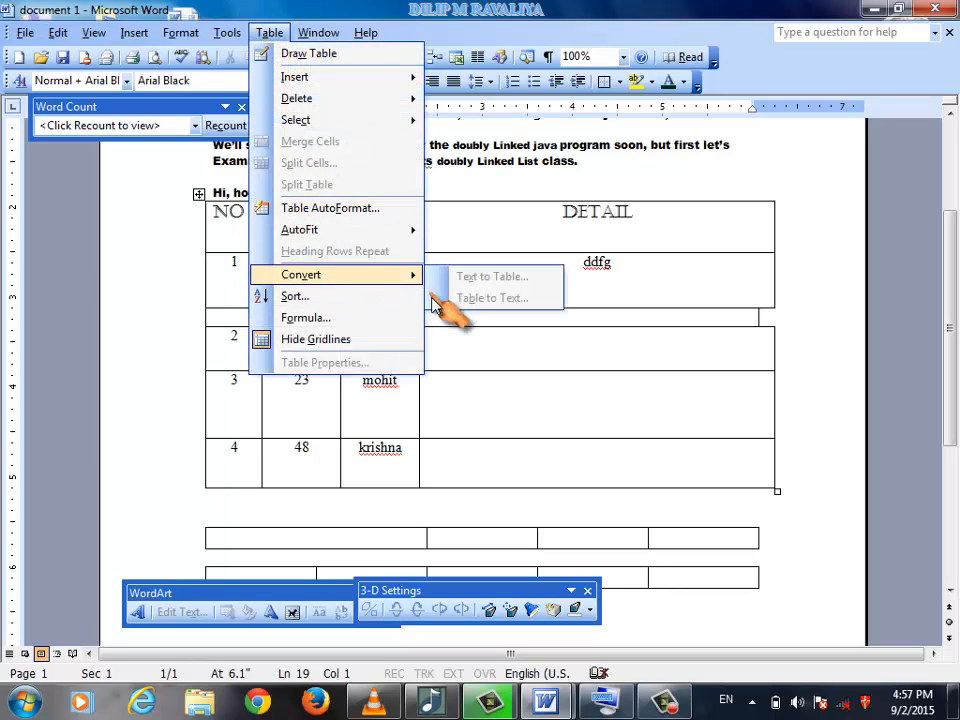
{"action": "left_click", "coordinate": [396, 340]}
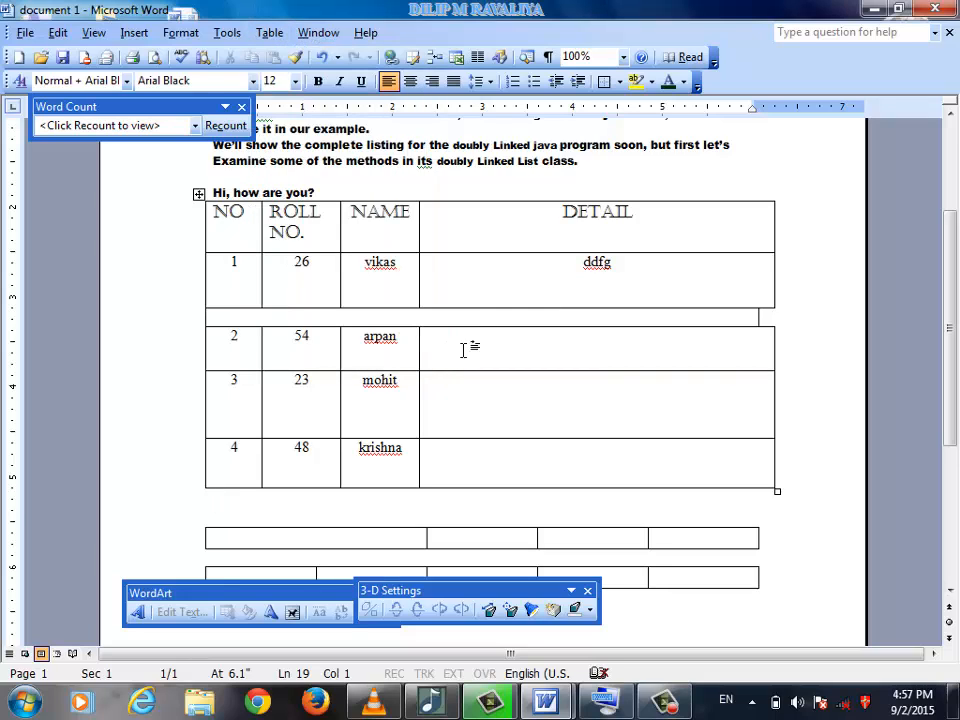
Step: Close the floating Word Count toolbar
{"action": "left_click_drag", "start_coordinate": [456, 325], "coordinate": [489, 433]}
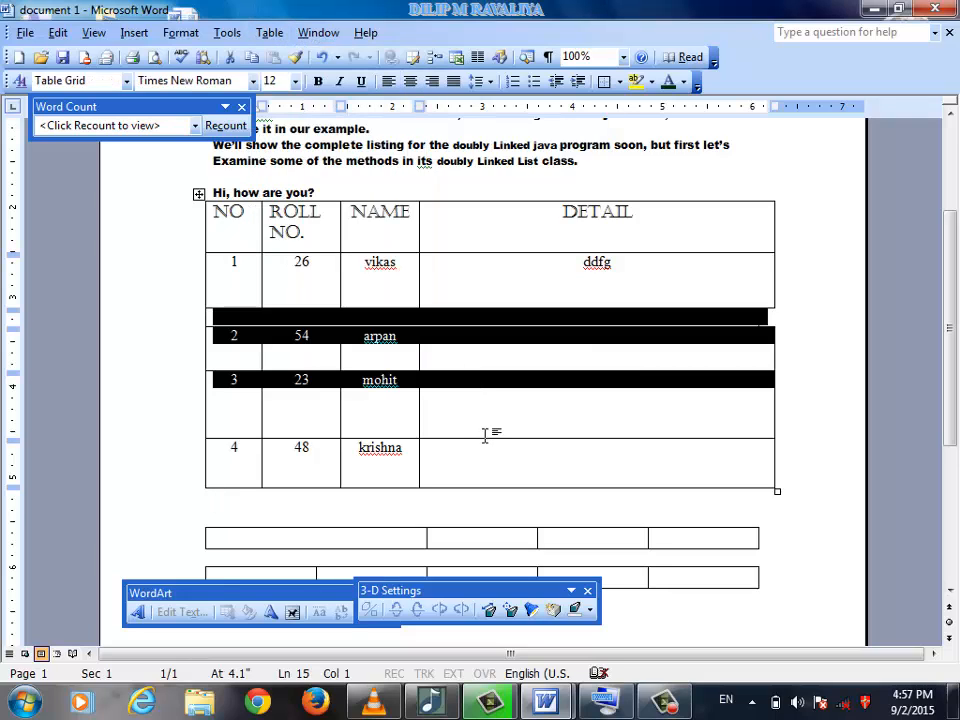
{"action": "left_click", "coordinate": [119, 213]}
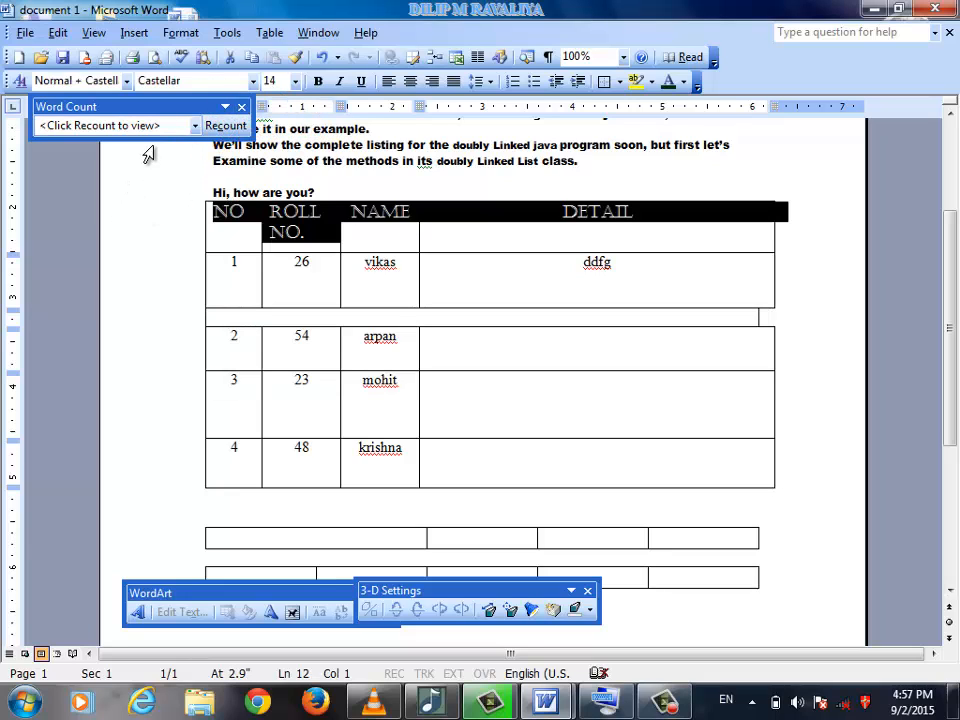
{"action": "left_click", "coordinate": [243, 107]}
{"action": "left_click", "coordinate": [134, 166]}
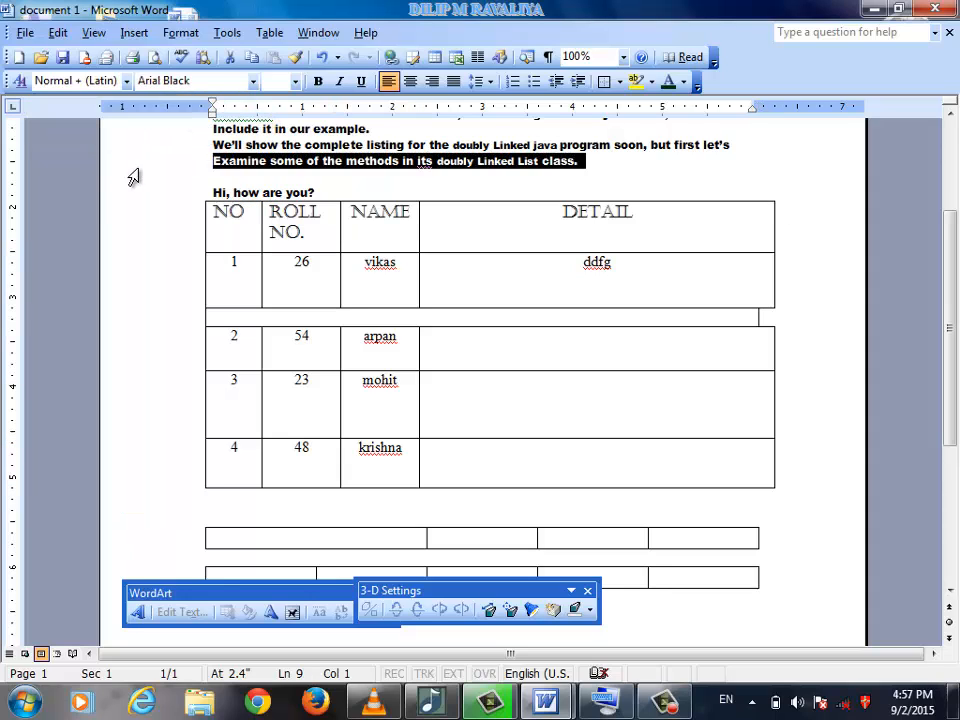
{"action": "right_click", "coordinate": [62, 158]}
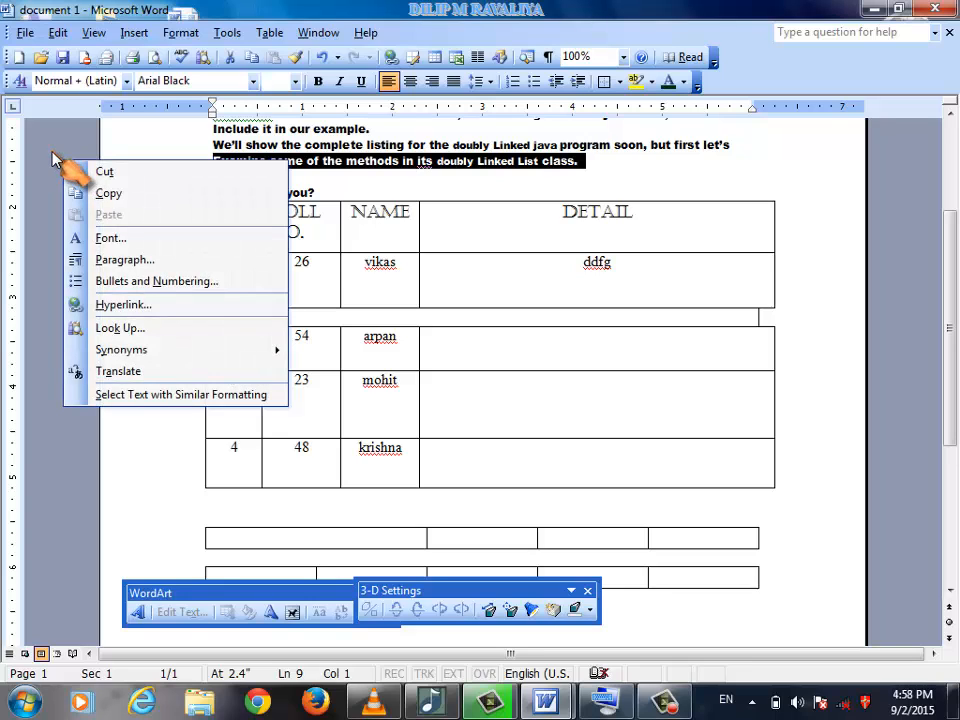
{"action": "left_click", "coordinate": [48, 146]}
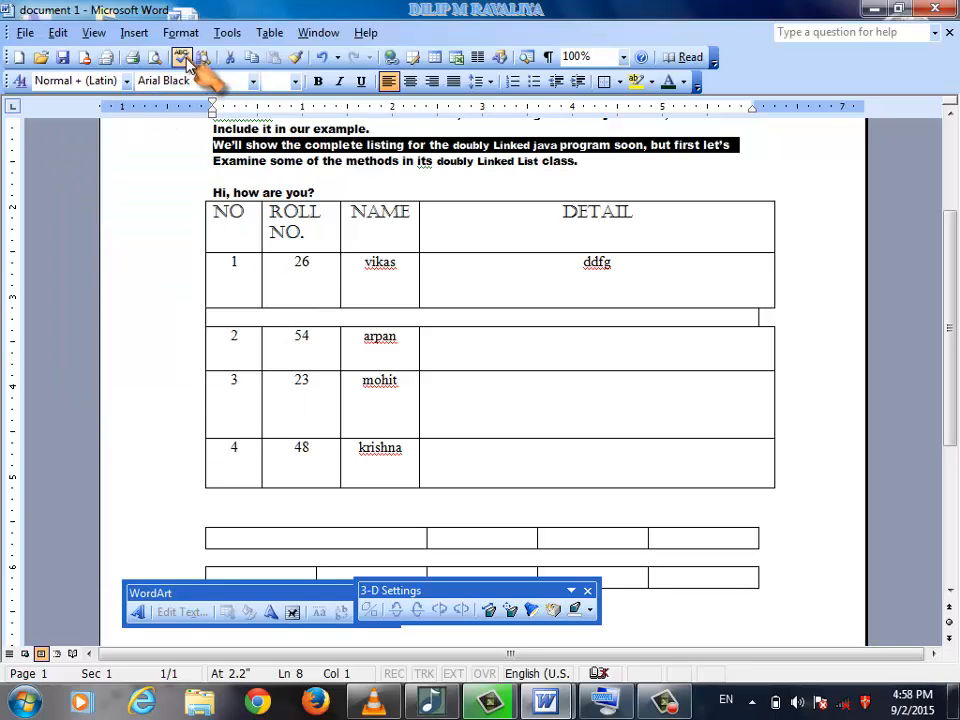
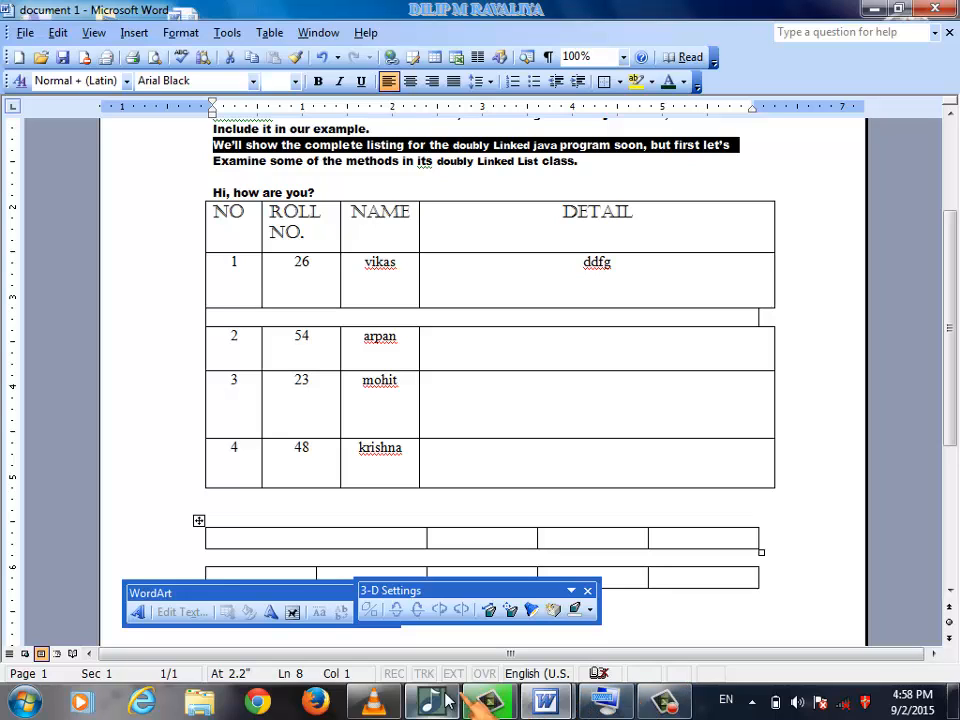
Step: Open a second window of document 1 and close it again
{"action": "left_click", "coordinate": [237, 40]}
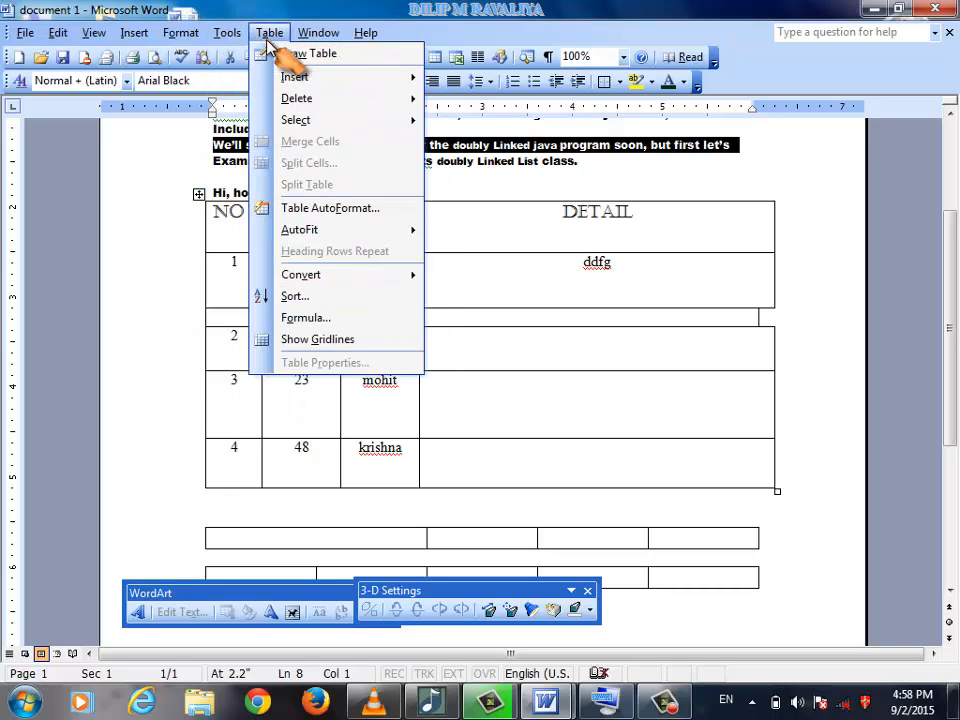
{"action": "mouse_move", "coordinate": [305, 37]}
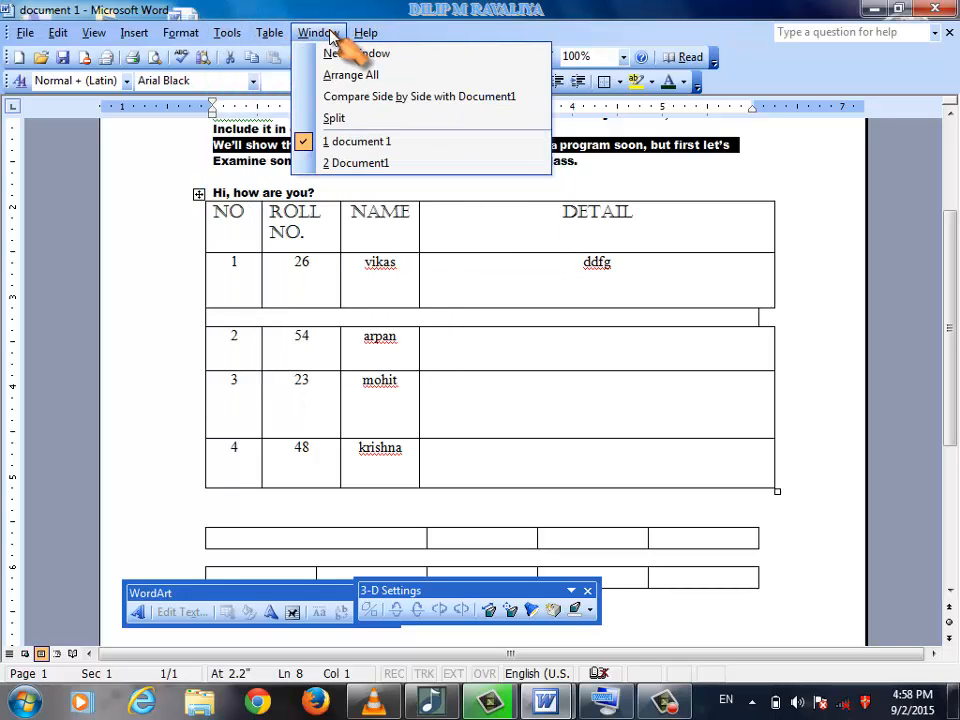
{"action": "left_click", "coordinate": [340, 58]}
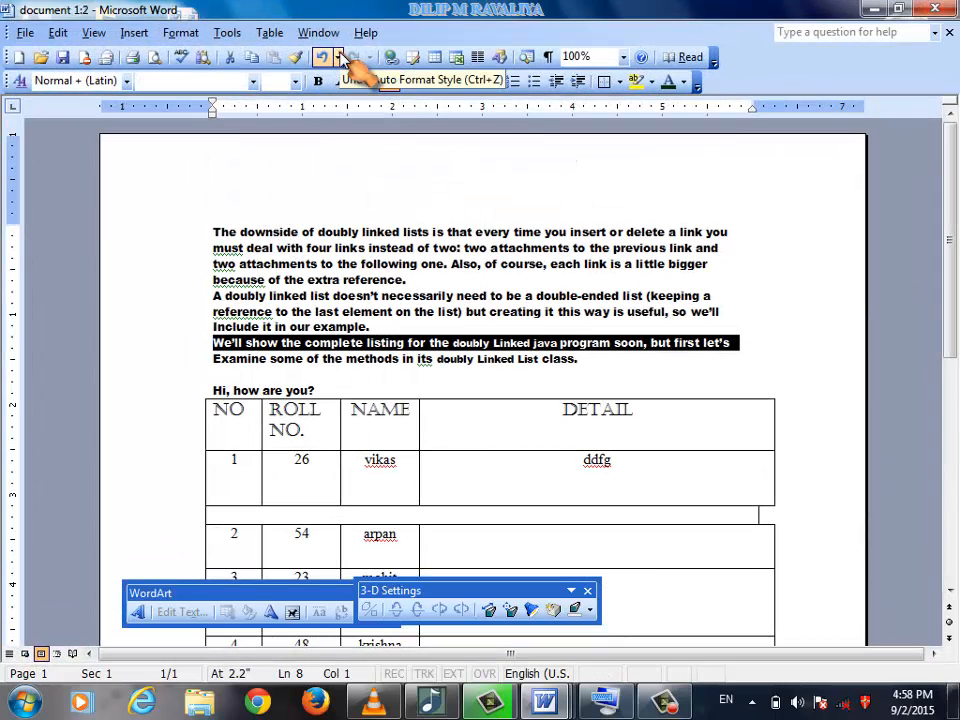
{"action": "left_click", "coordinate": [933, 14]}
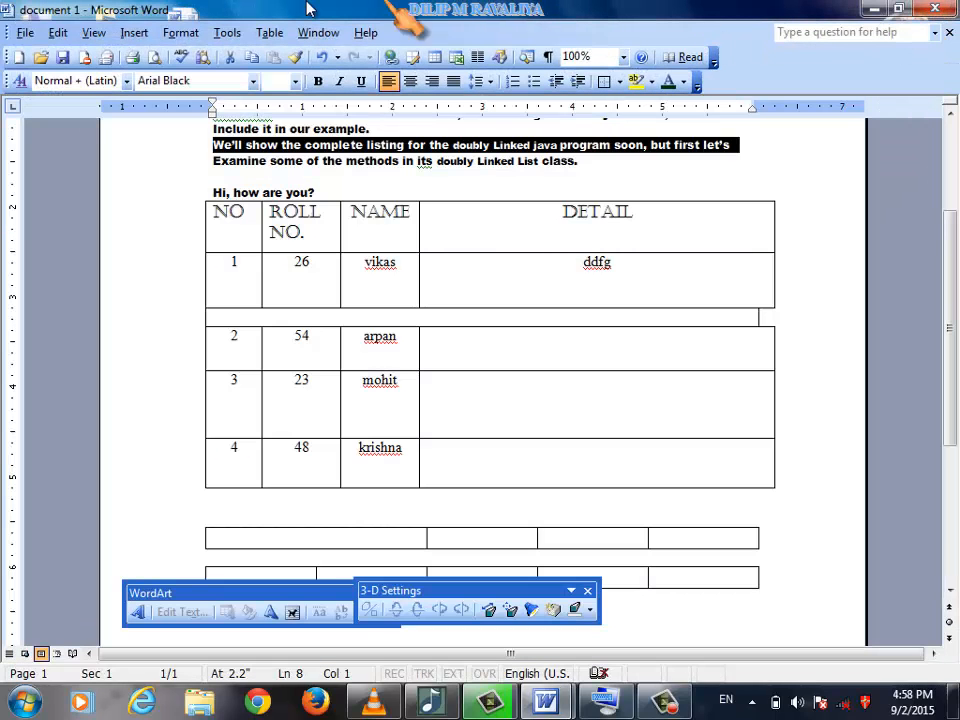
Step: Arrange all open document windows and switch to the blank Document1
{"action": "left_click", "coordinate": [318, 32]}
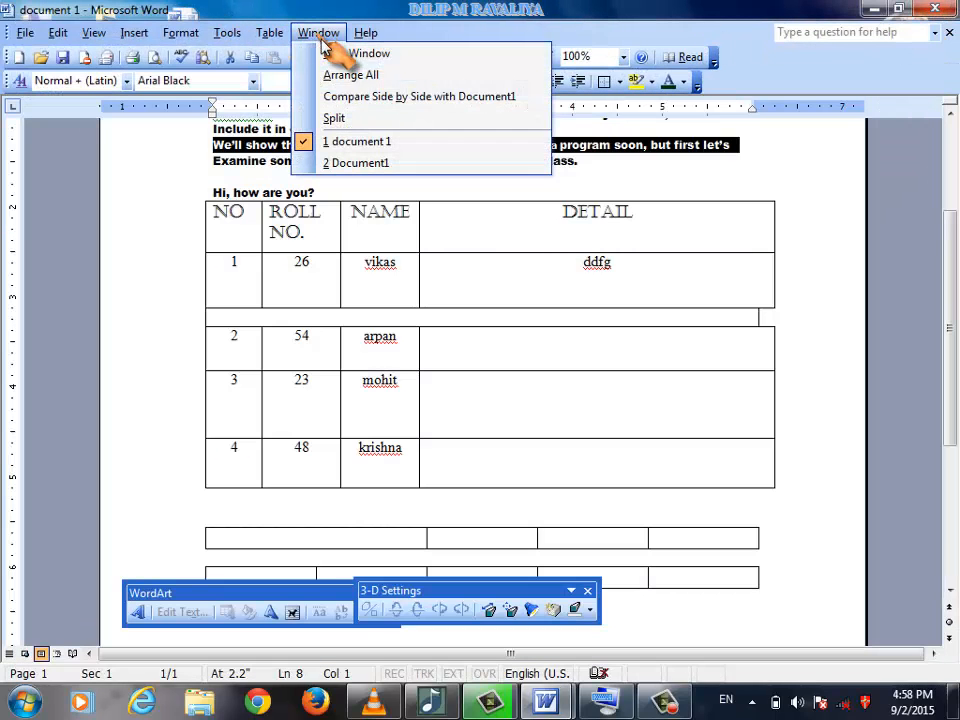
{"action": "left_click", "coordinate": [386, 77]}
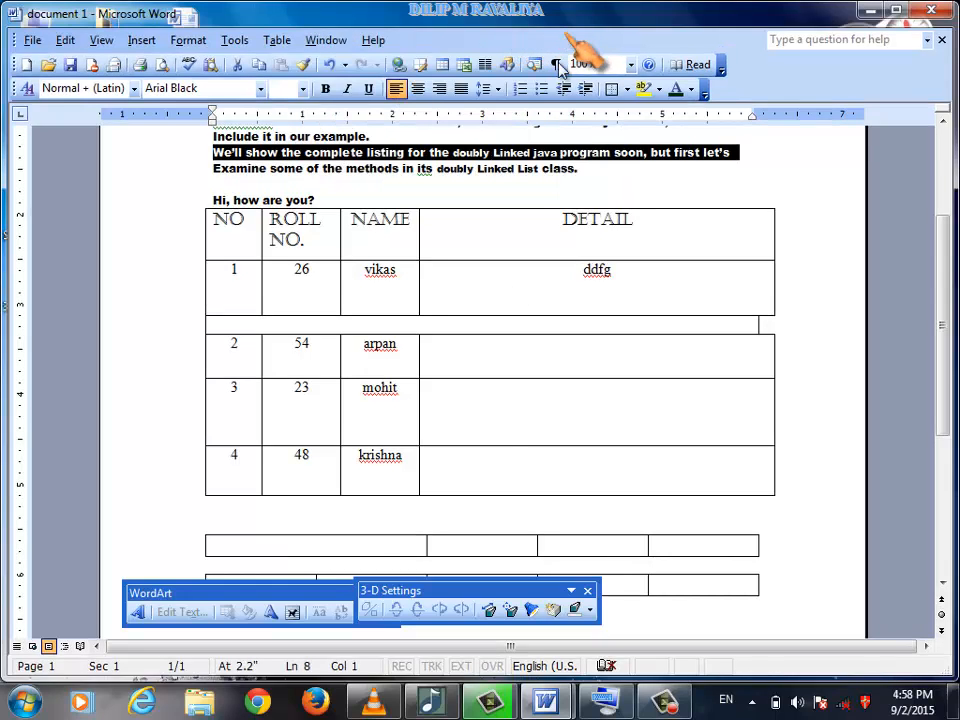
{"action": "mouse_move", "coordinate": [548, 705]}
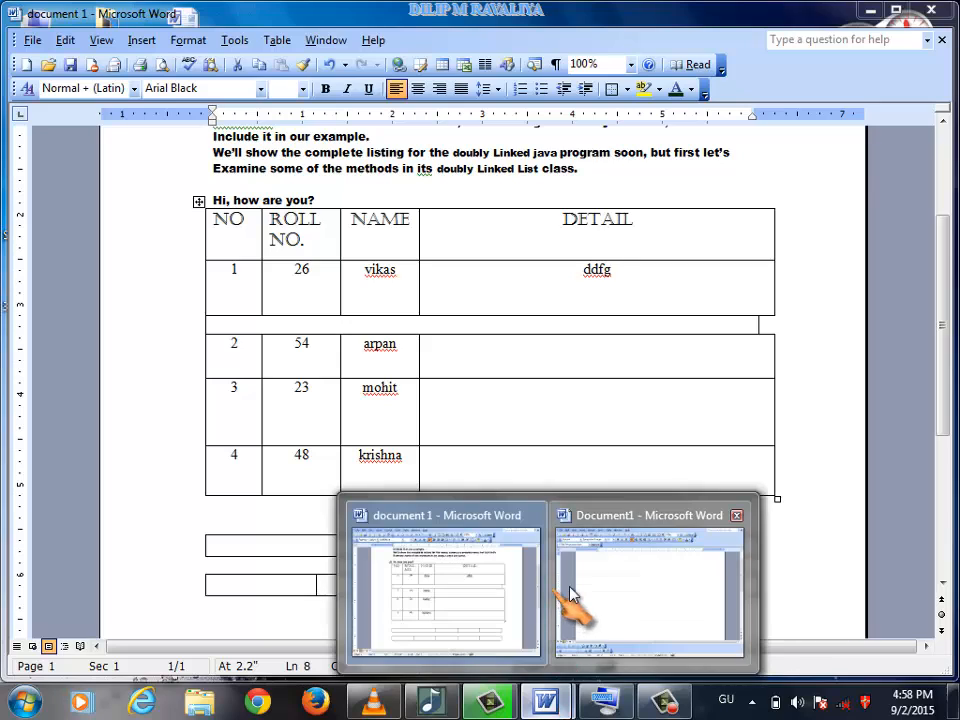
{"action": "left_click", "coordinate": [577, 597]}
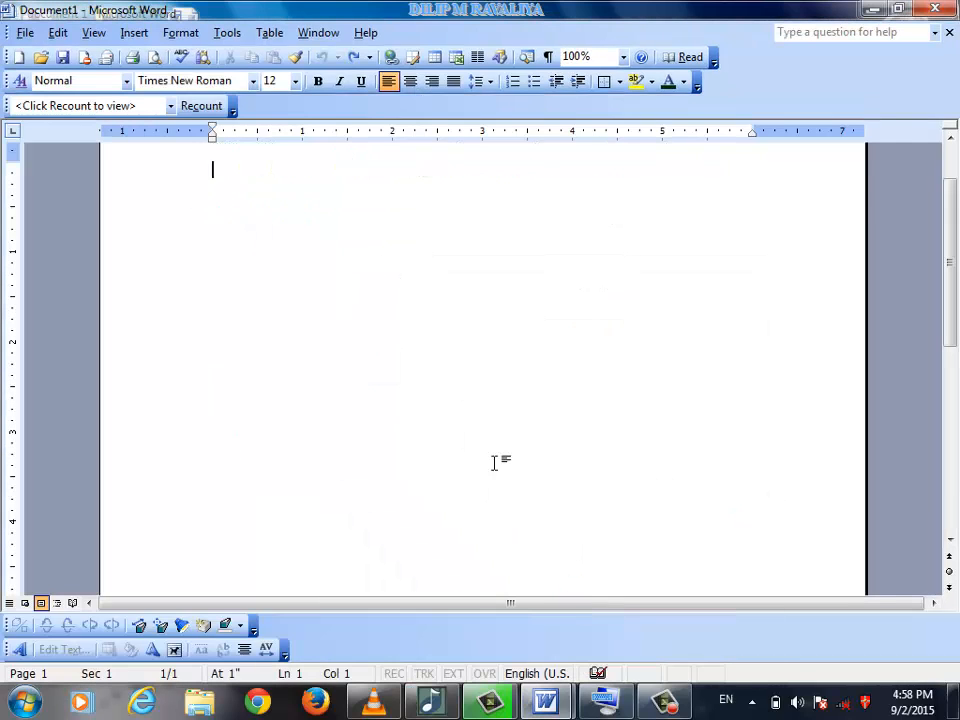
Step: Split the Document1 window into a narrow upper pane and a larger lower pane, showing the top of the page in both
{"action": "left_click", "coordinate": [320, 33]}
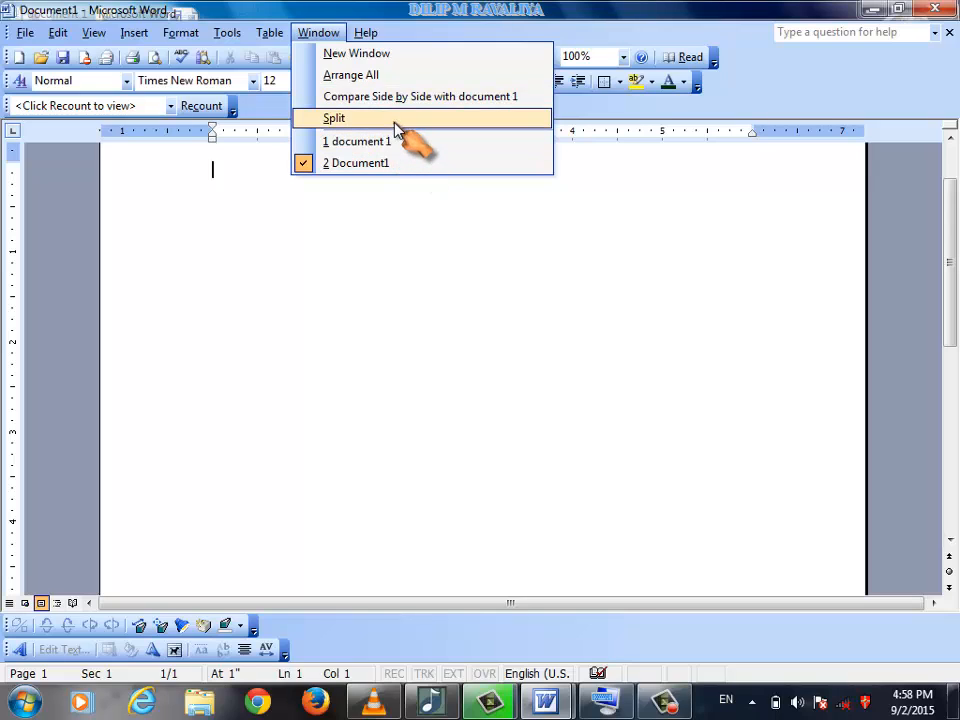
{"action": "left_click", "coordinate": [396, 120]}
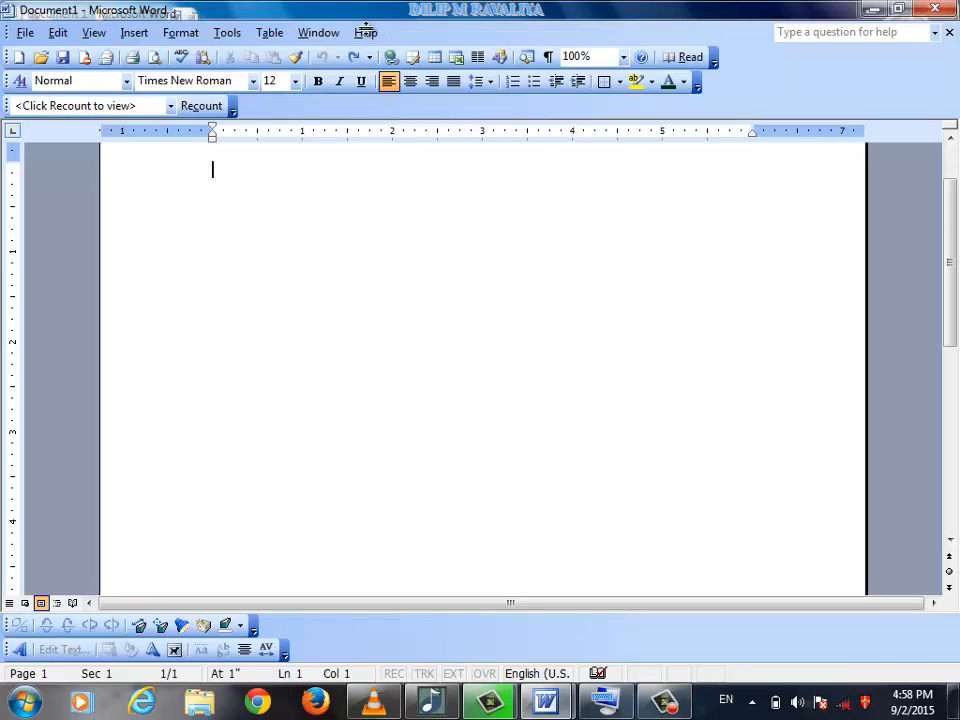
{"action": "left_click", "coordinate": [334, 195]}
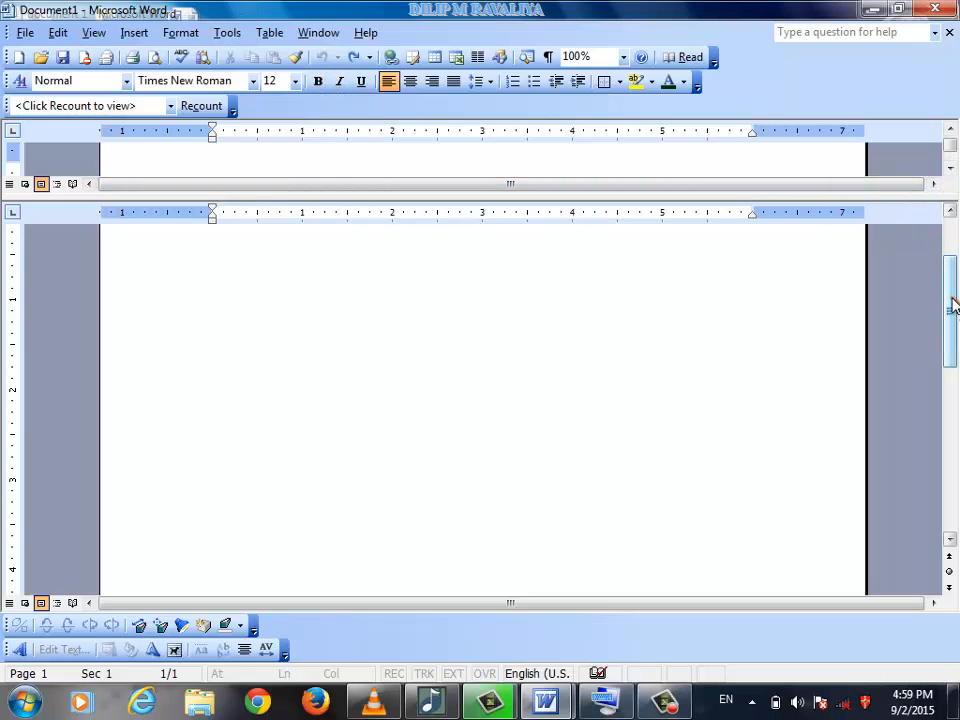
{"action": "left_click_drag", "start_coordinate": [951, 302], "coordinate": [951, 246]}
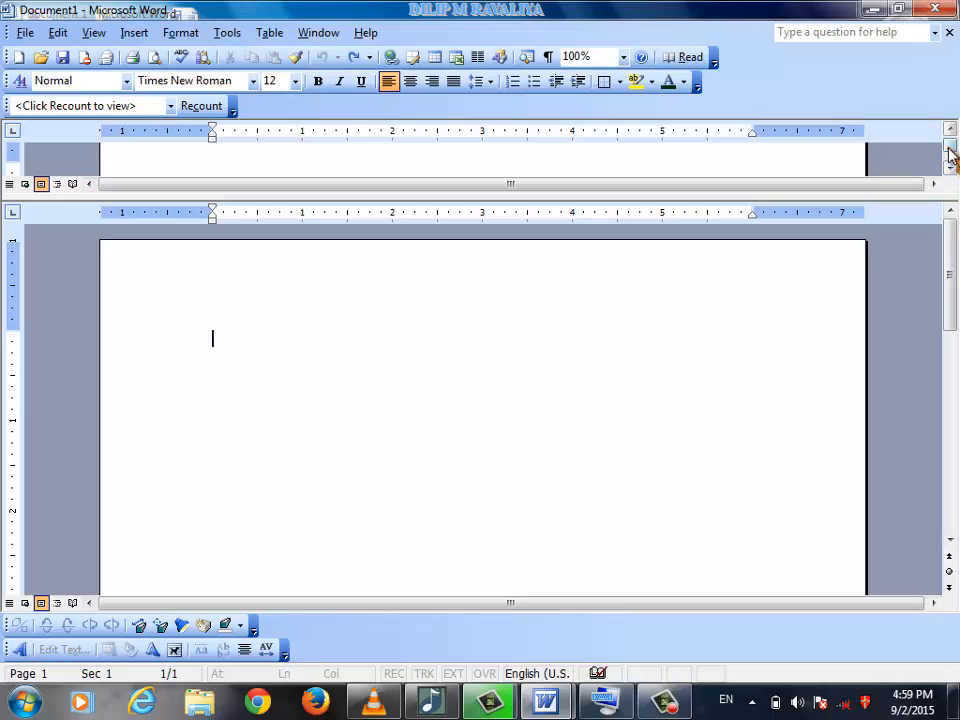
{"action": "left_click_drag", "start_coordinate": [951, 155], "coordinate": [953, 135]}
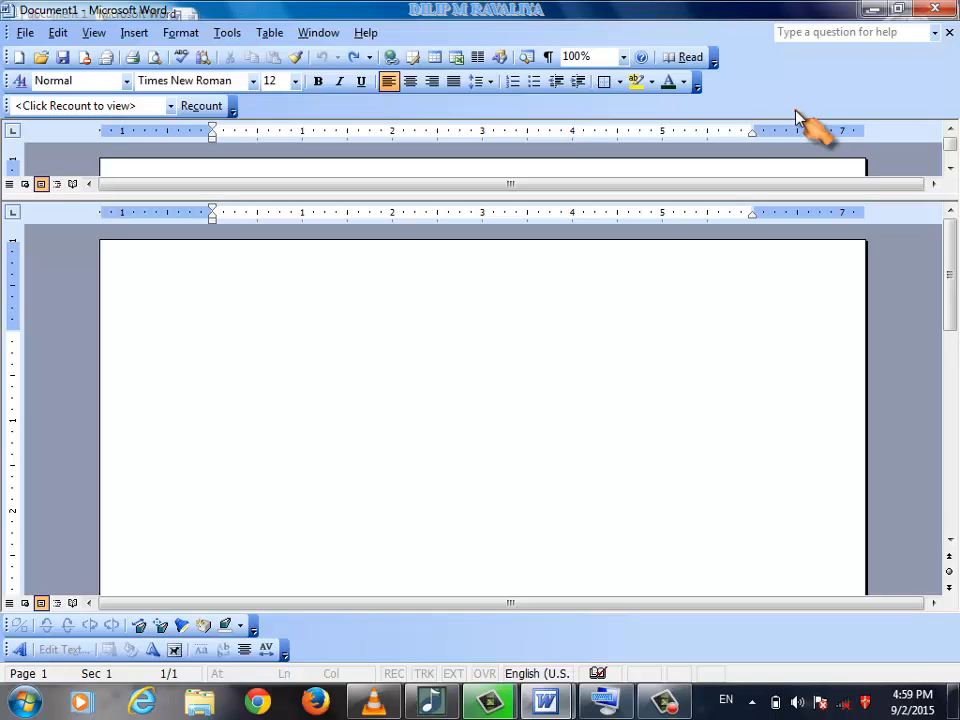
Step: Remove the split from the Document1 window
{"action": "left_click", "coordinate": [312, 33]}
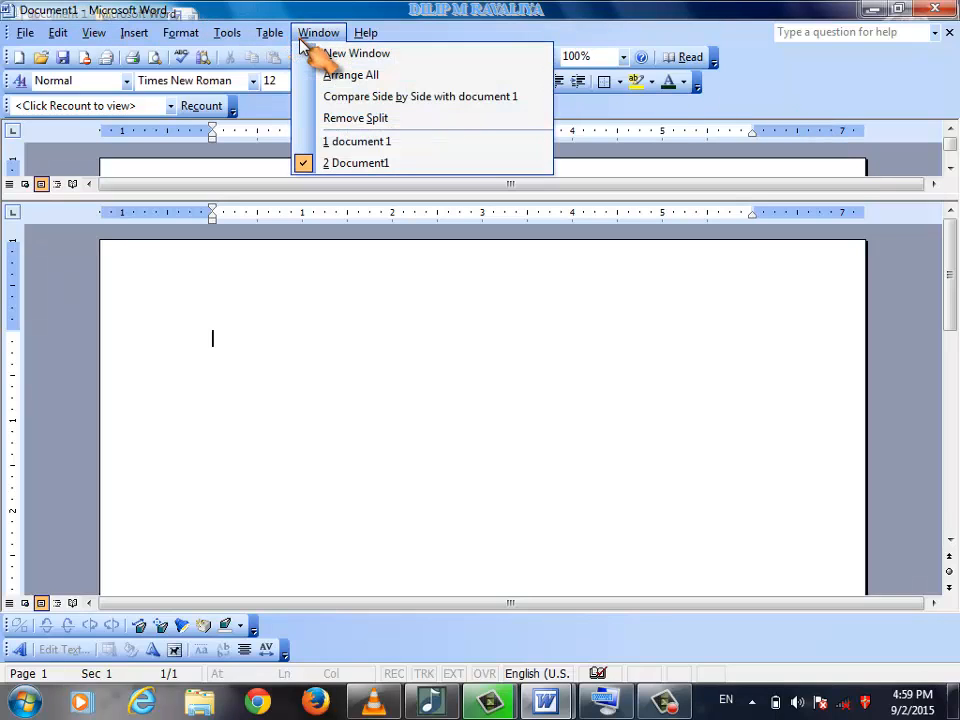
{"action": "left_click", "coordinate": [303, 152]}
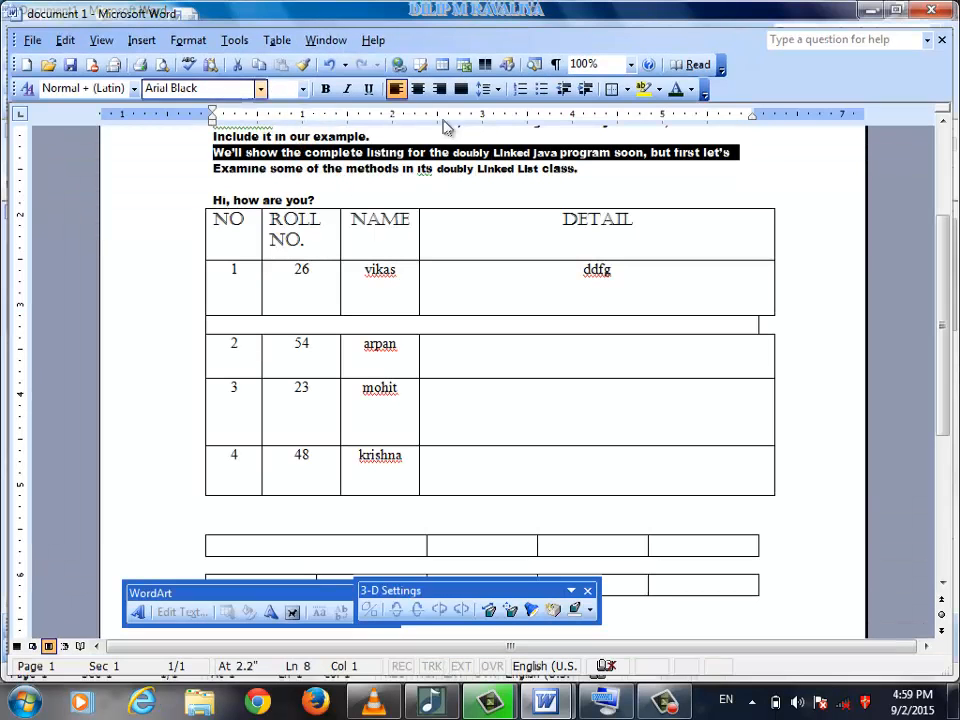
{"action": "mouse_move", "coordinate": [557, 705]}
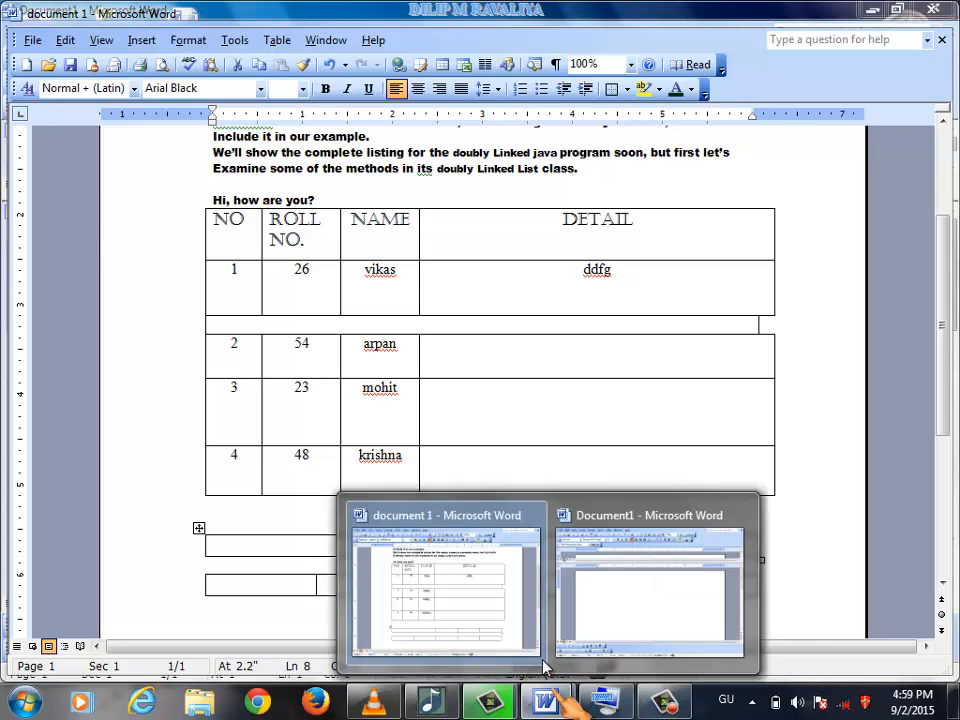
{"action": "left_click", "coordinate": [598, 632]}
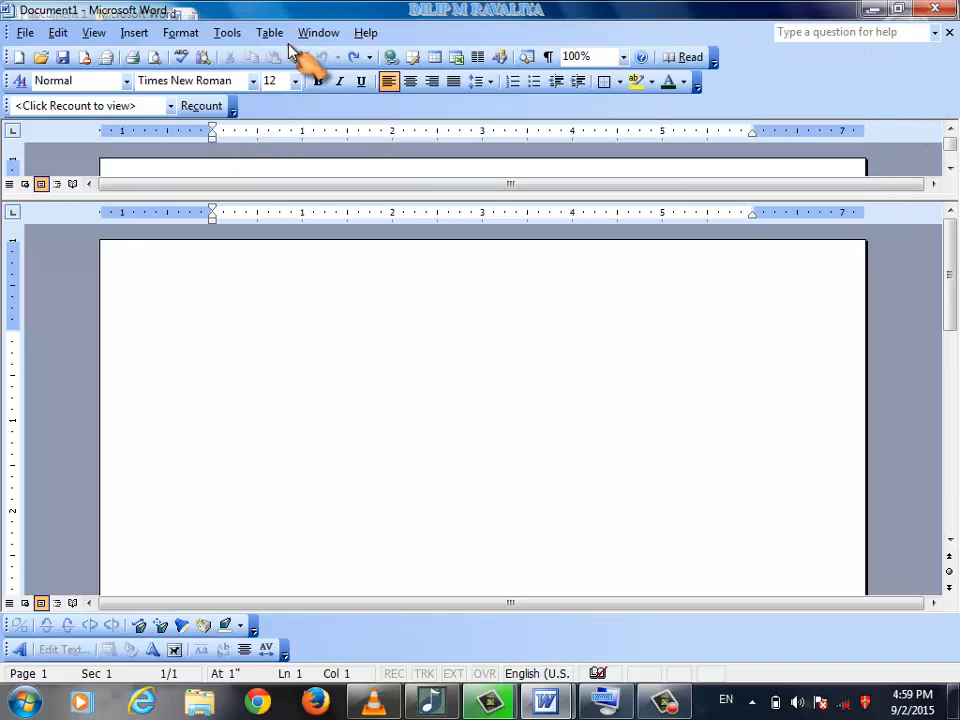
{"action": "left_click", "coordinate": [316, 33]}
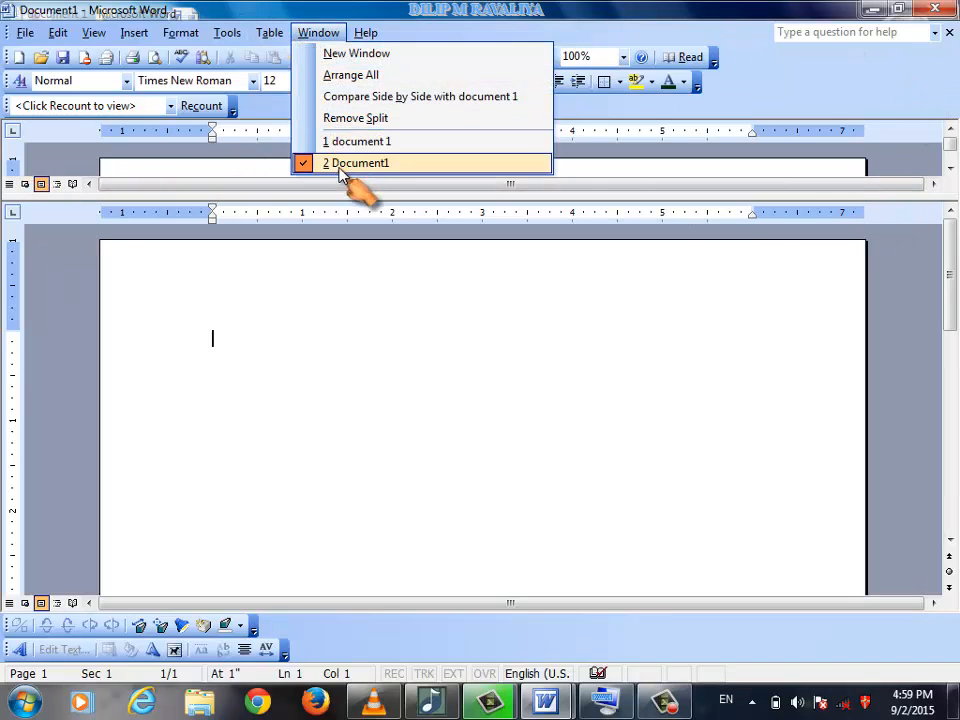
{"action": "left_click", "coordinate": [328, 118]}
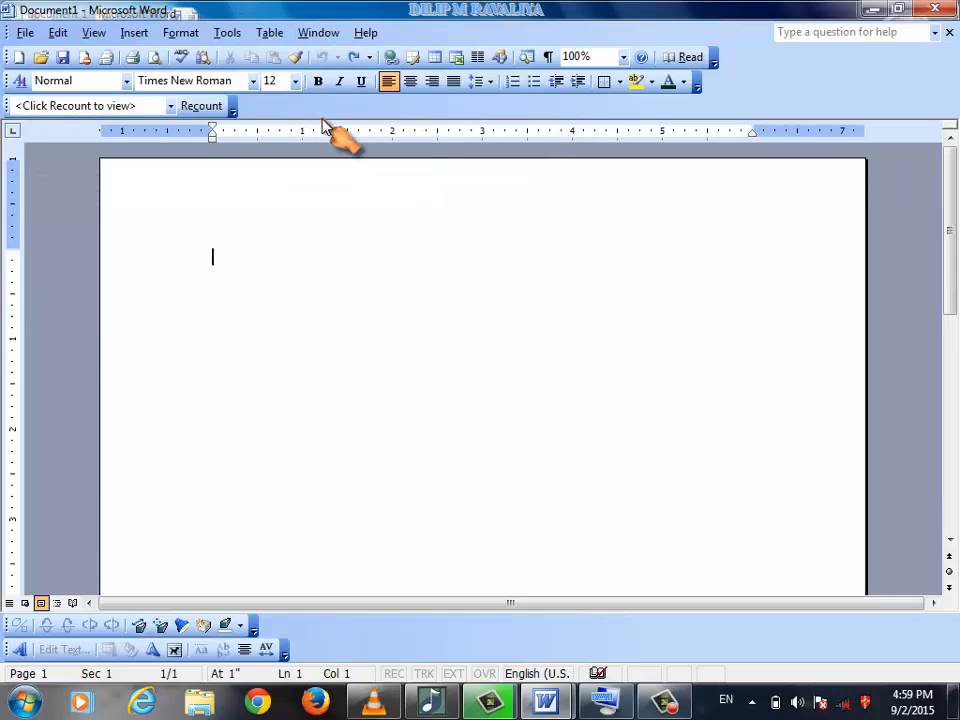
{"action": "left_click", "coordinate": [318, 33]}
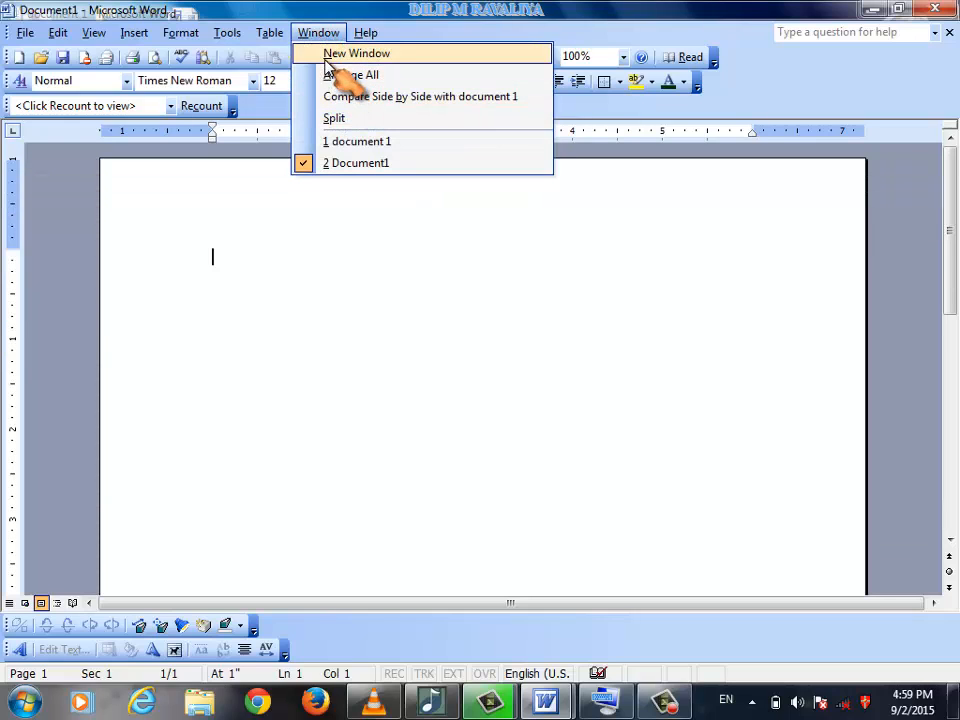
{"action": "mouse_move", "coordinate": [362, 36]}
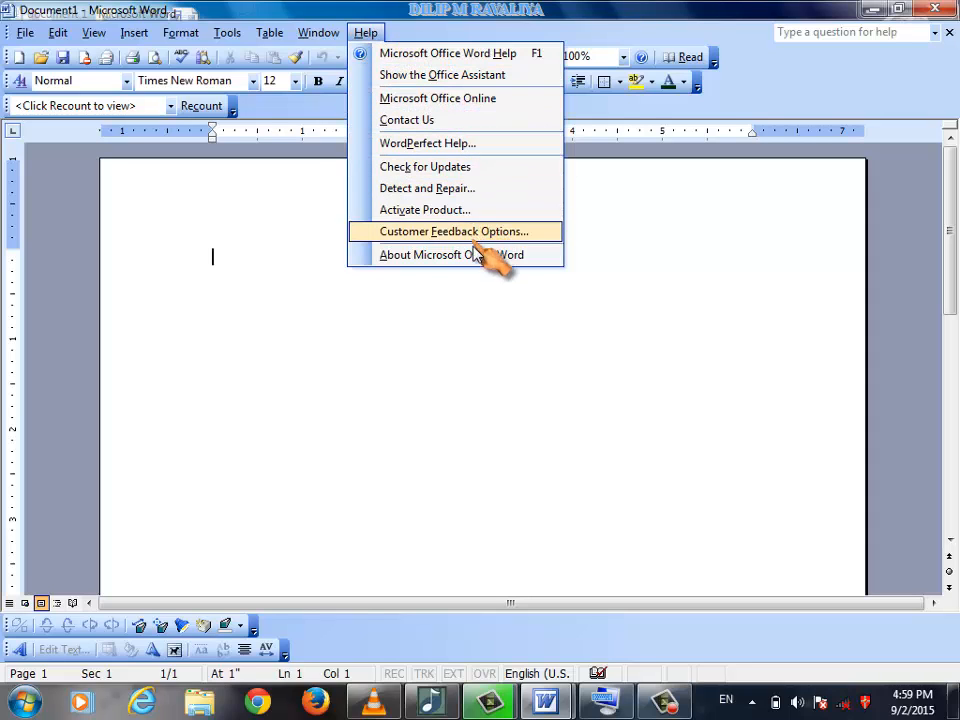
{"action": "mouse_move", "coordinate": [283, 40]}
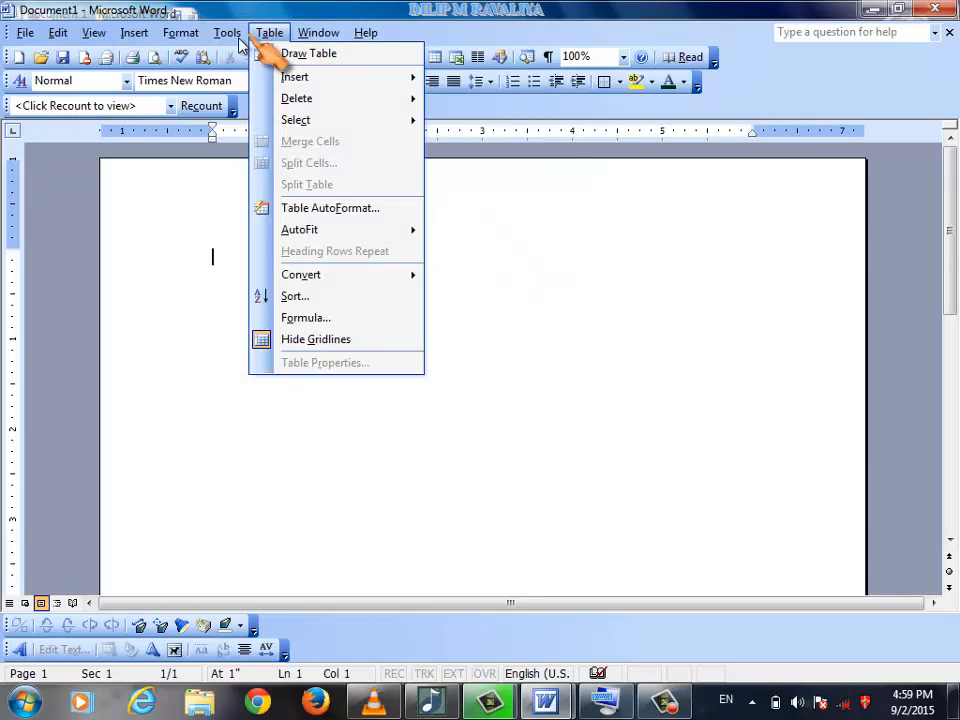
{"action": "mouse_move", "coordinate": [230, 38]}
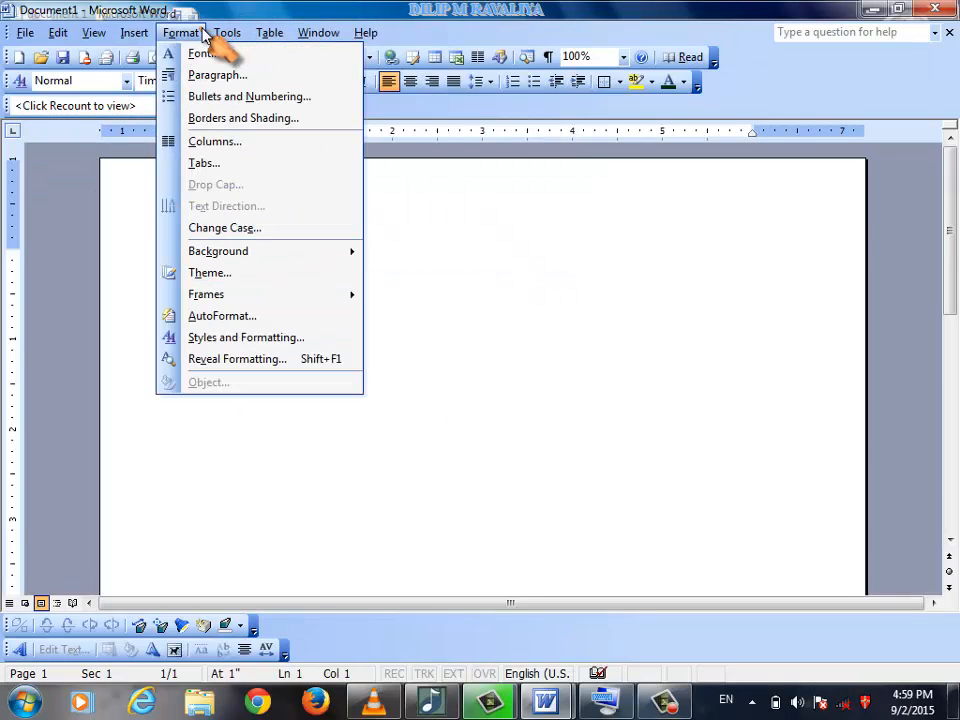
{"action": "mouse_move", "coordinate": [137, 38]}
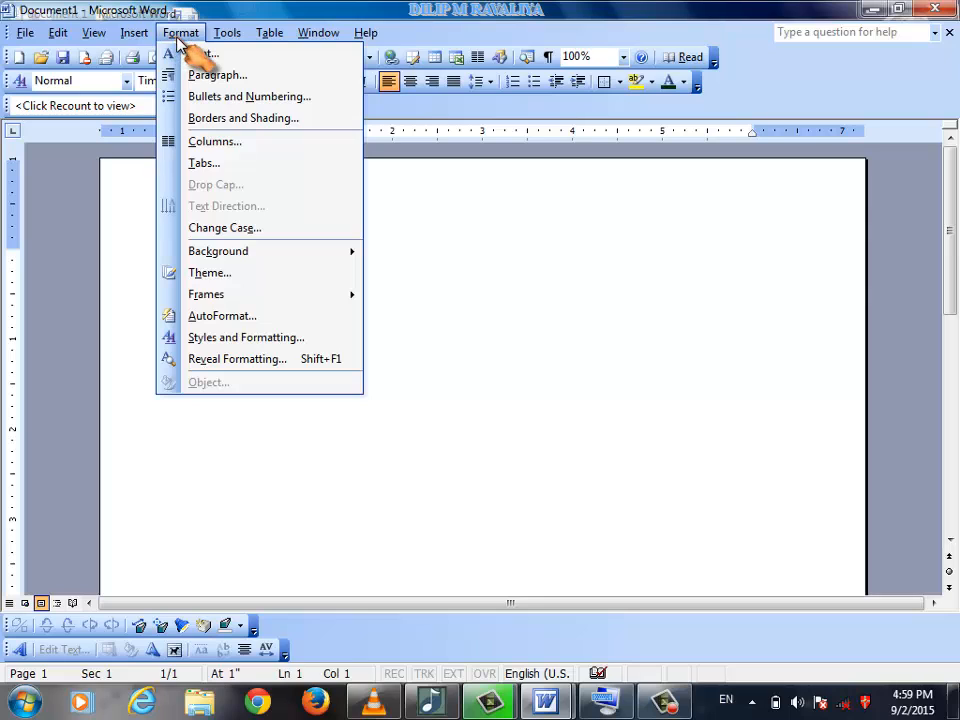
{"action": "right_click", "coordinate": [498, 330]}
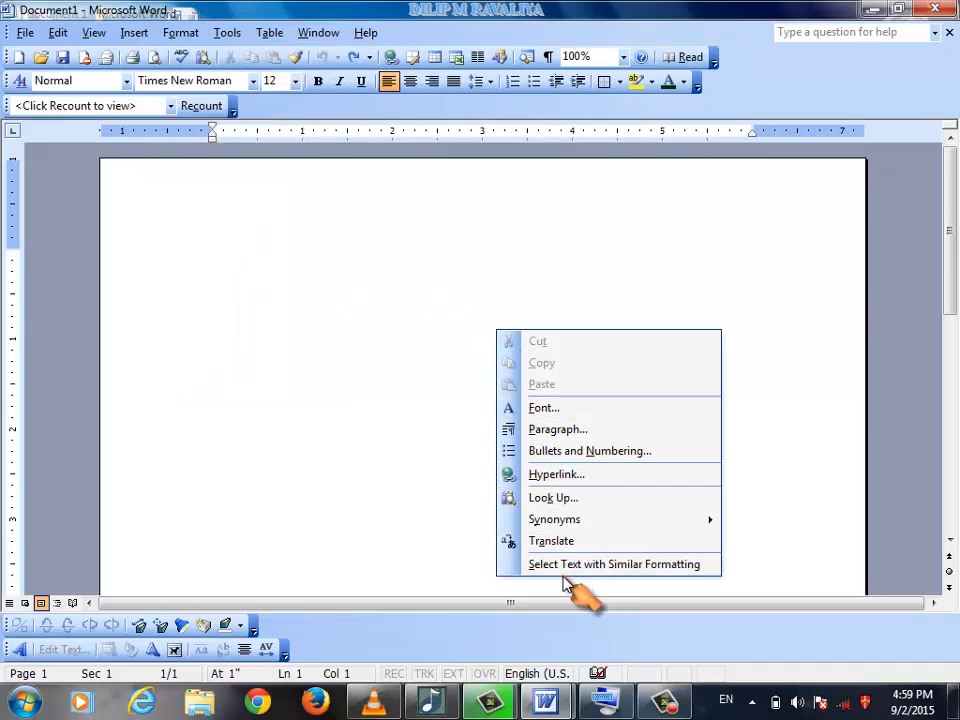
{"action": "left_click", "coordinate": [200, 265]}
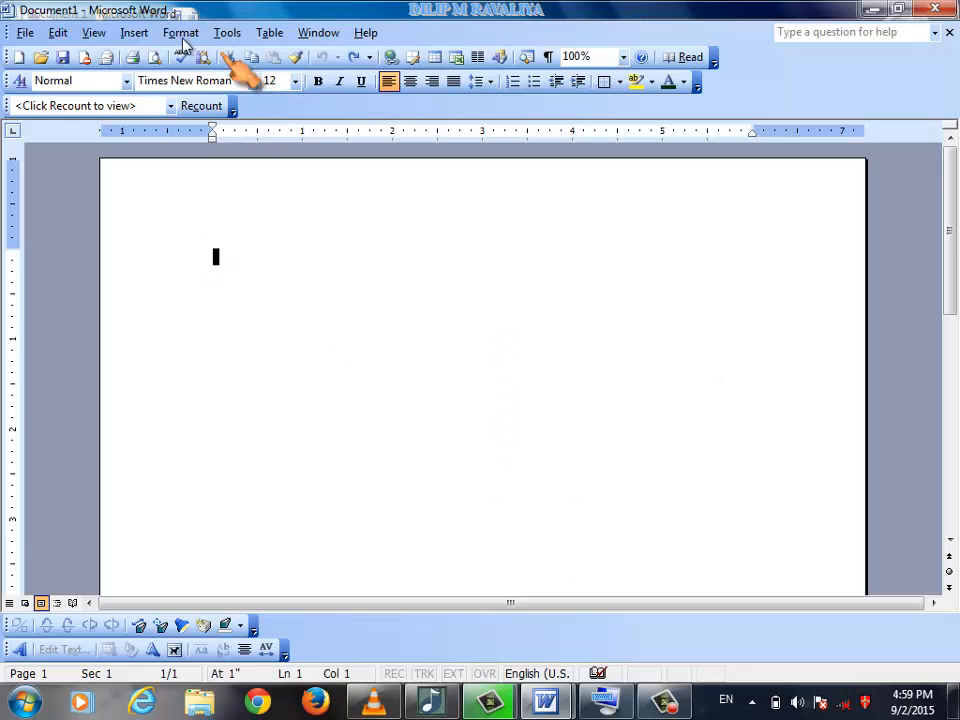
Step: Examine the file types available when saving Document1 under a new name, keeping Word Document selected, and close the dialog without saving
{"action": "left_click", "coordinate": [25, 32]}
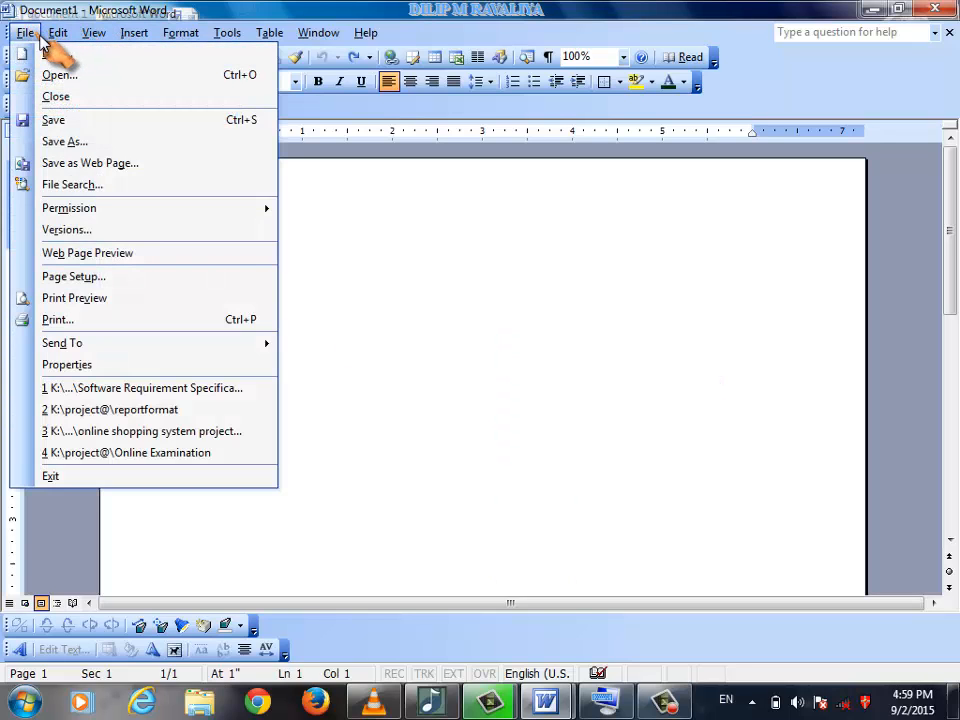
{"action": "mouse_move", "coordinate": [58, 32]}
{"action": "mouse_move", "coordinate": [25, 32]}
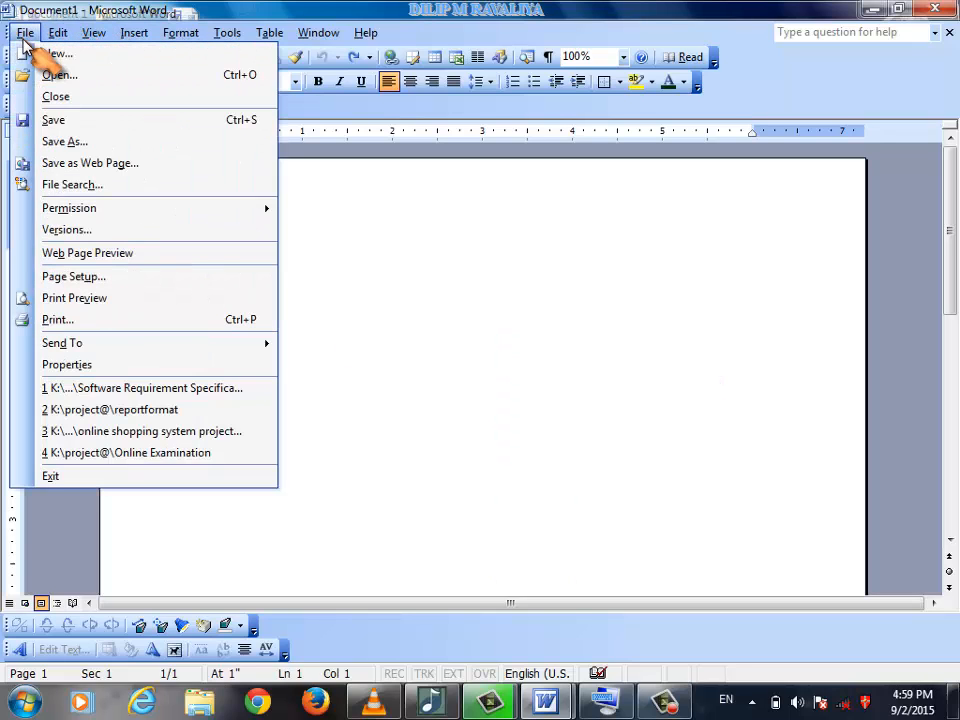
{"action": "left_click", "coordinate": [64, 142]}
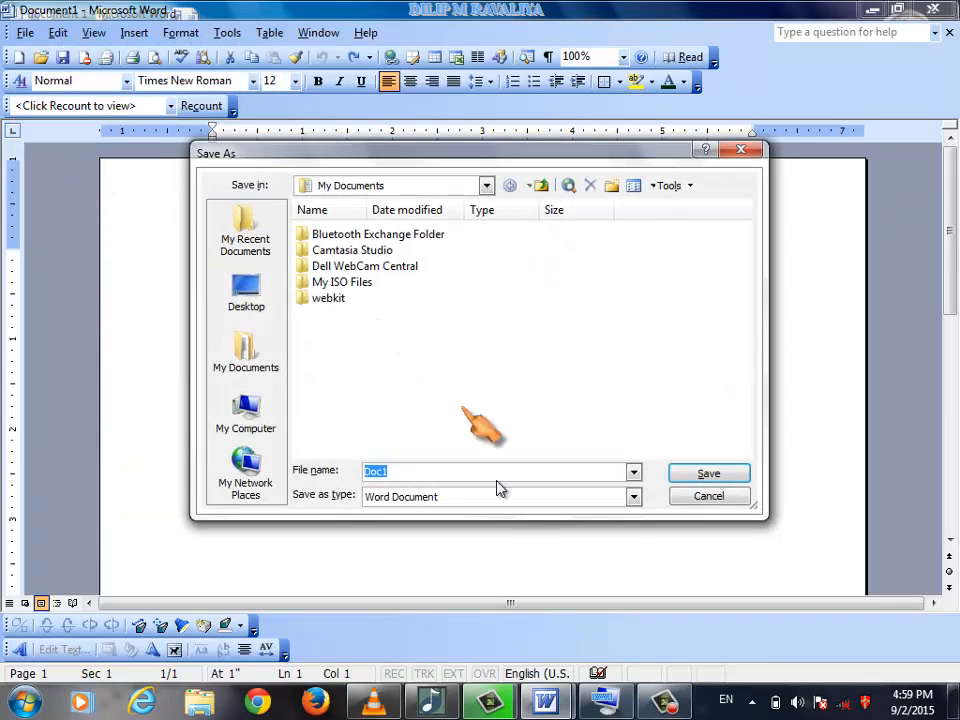
{"action": "left_click", "coordinate": [505, 507]}
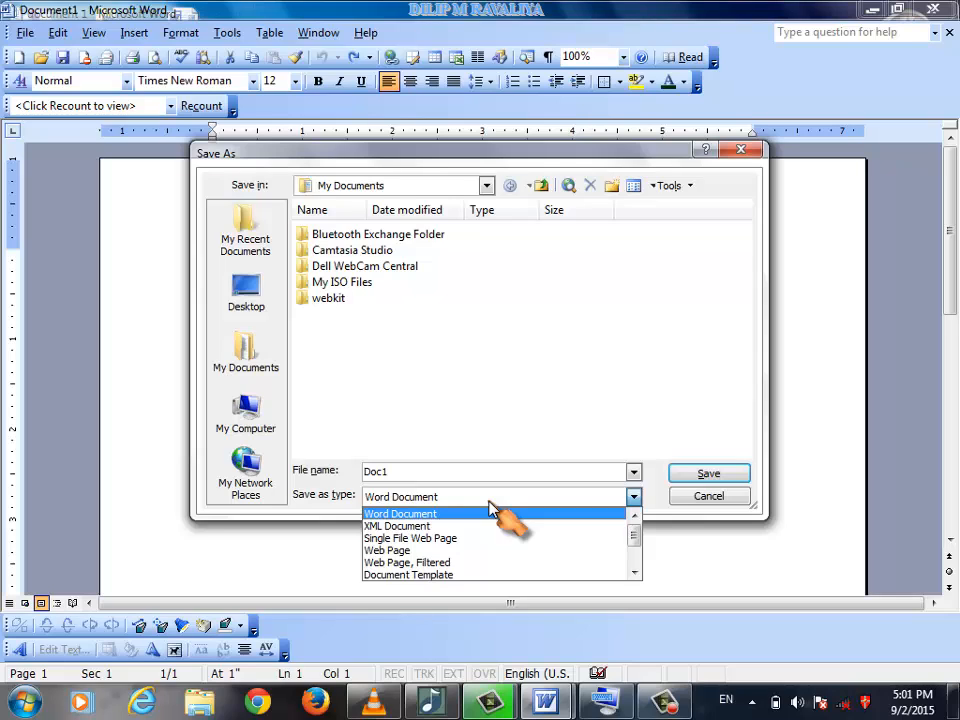
{"action": "left_click", "coordinate": [490, 513]}
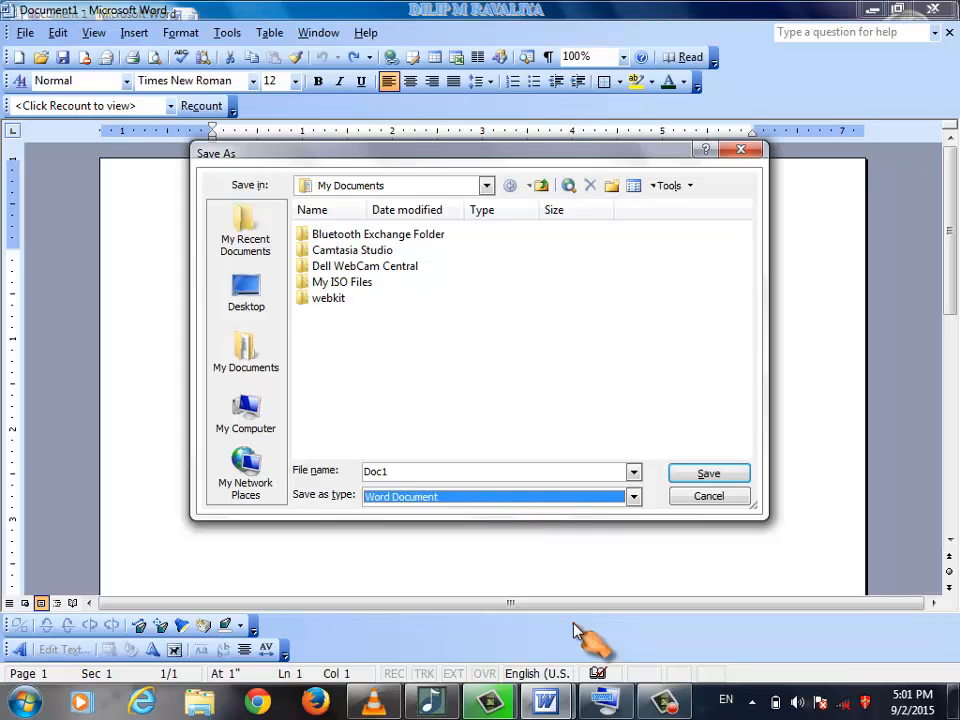
{"action": "left_click", "coordinate": [740, 151]}
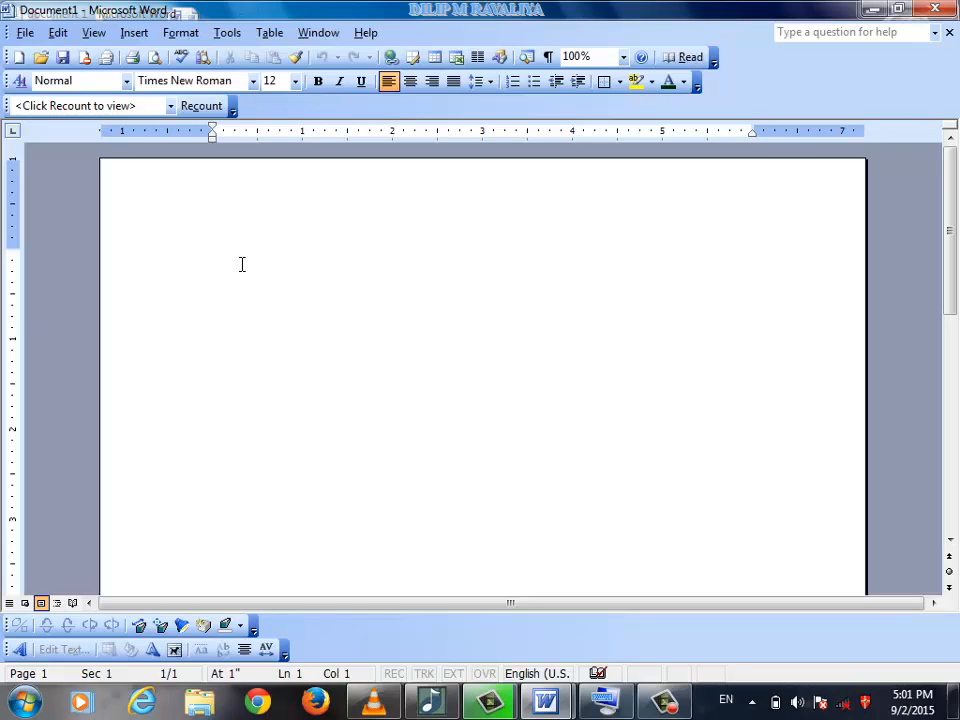
Step: Hide the rulers in Document1 and show them again
{"action": "left_click", "coordinate": [230, 42]}
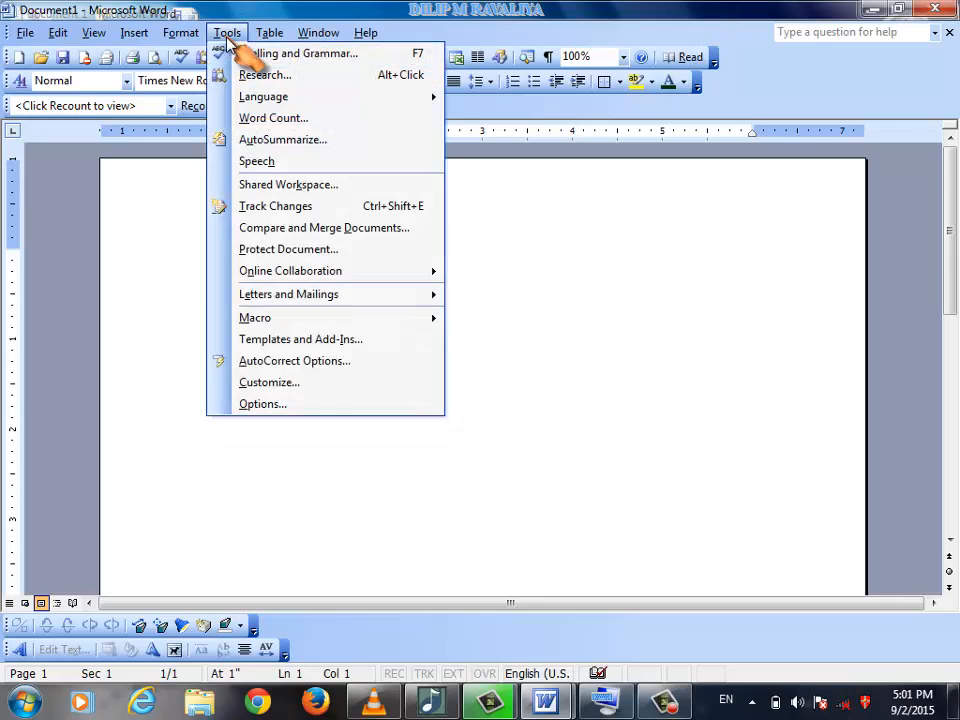
{"action": "mouse_move", "coordinate": [184, 40]}
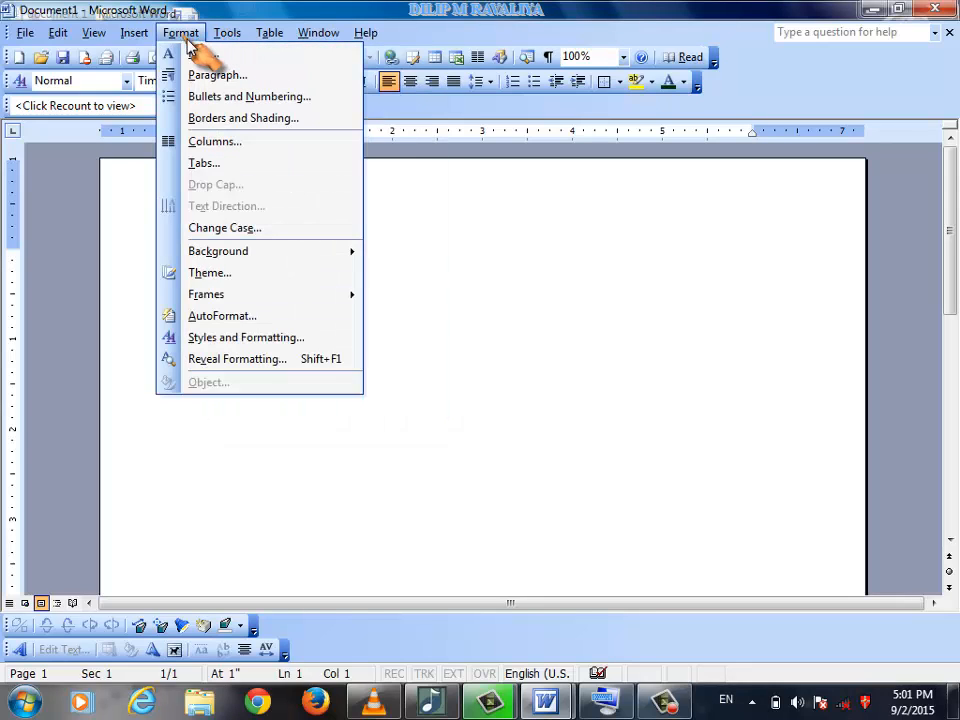
{"action": "mouse_move", "coordinate": [134, 40]}
{"action": "mouse_move", "coordinate": [30, 30]}
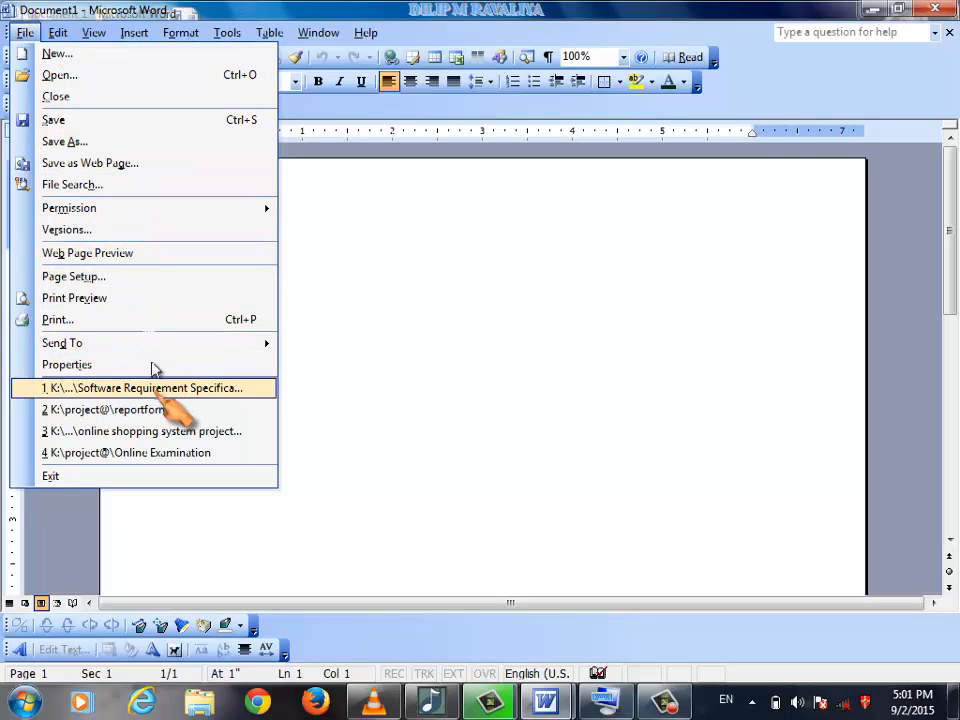
{"action": "mouse_move", "coordinate": [60, 30]}
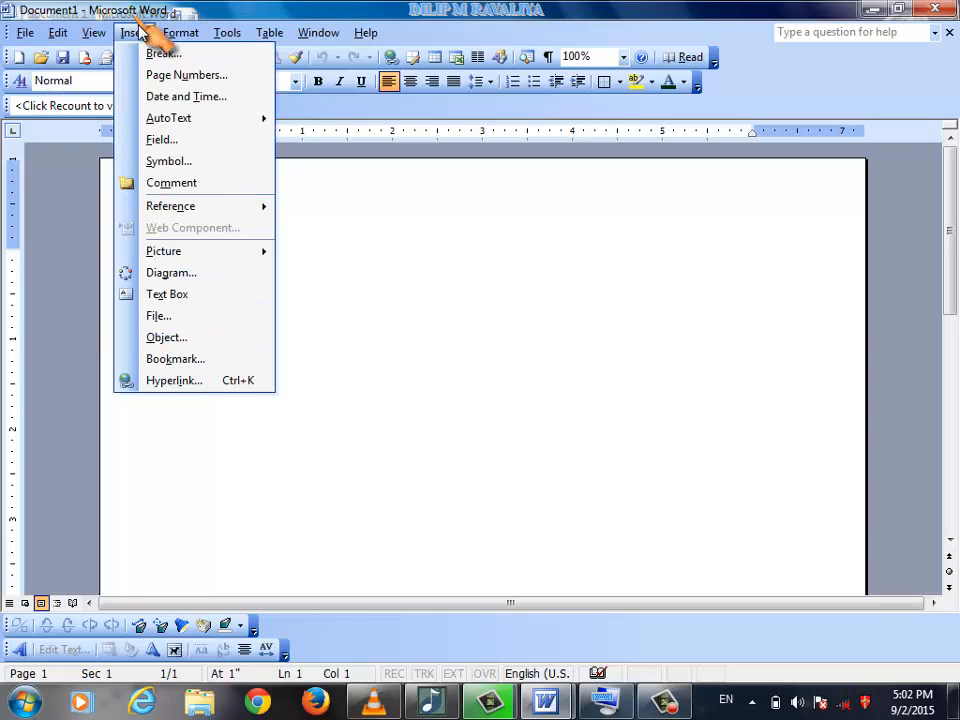
{"action": "mouse_move", "coordinate": [103, 31]}
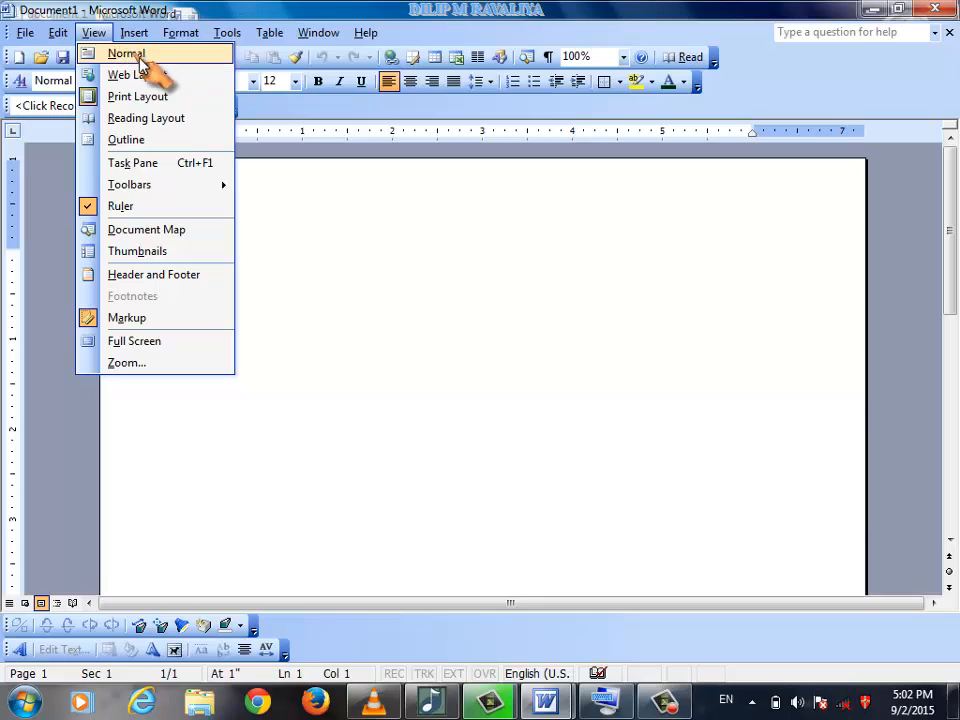
{"action": "left_click", "coordinate": [152, 207]}
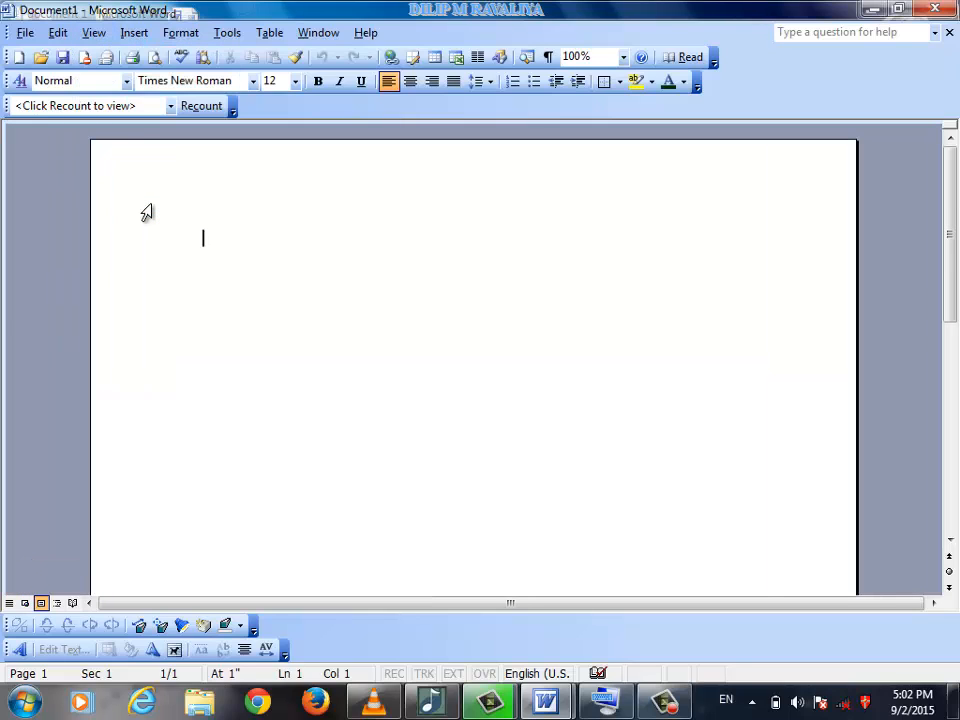
{"action": "left_click", "coordinate": [94, 33]}
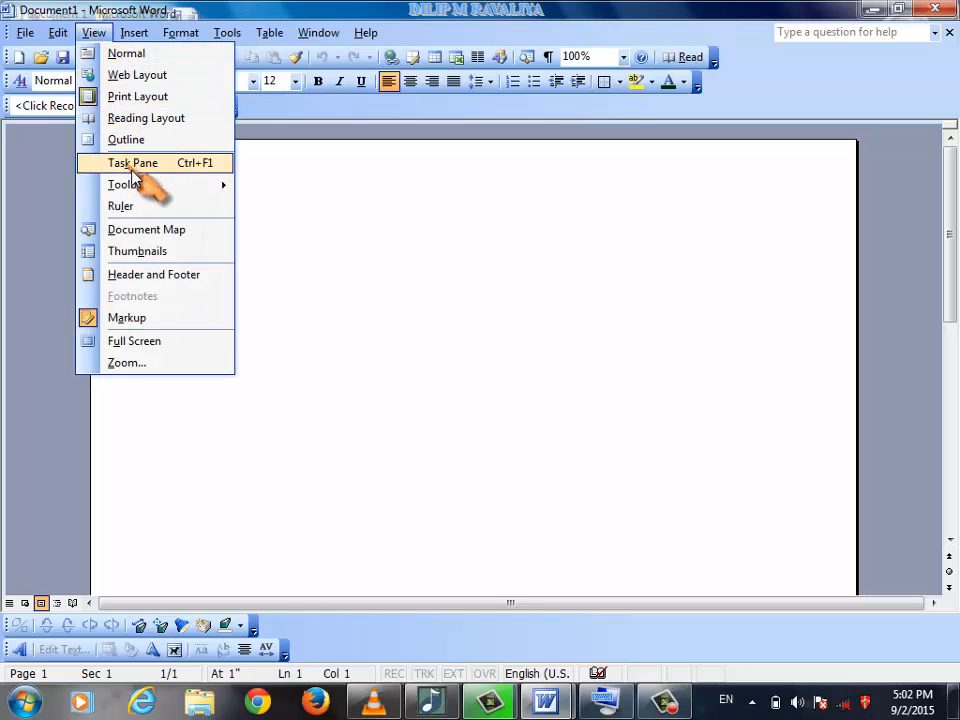
{"action": "left_click", "coordinate": [147, 207]}
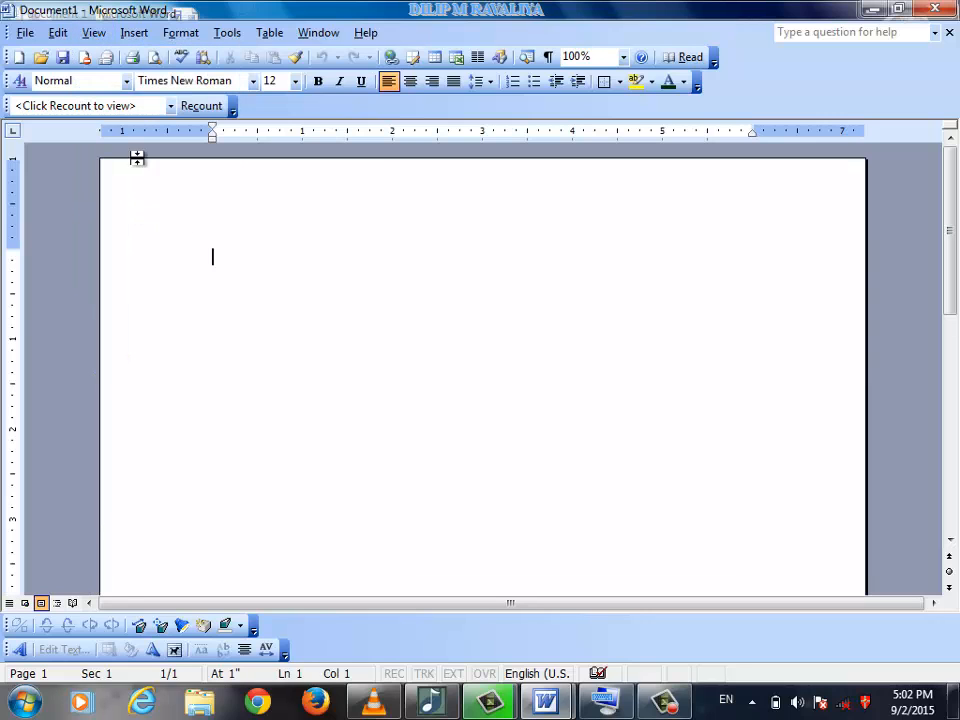
Step: Insert page numbers at the bottom of the page (Footer), aligned Right and shown on the first page
{"action": "left_click", "coordinate": [94, 33]}
{"action": "mouse_move", "coordinate": [137, 186]}
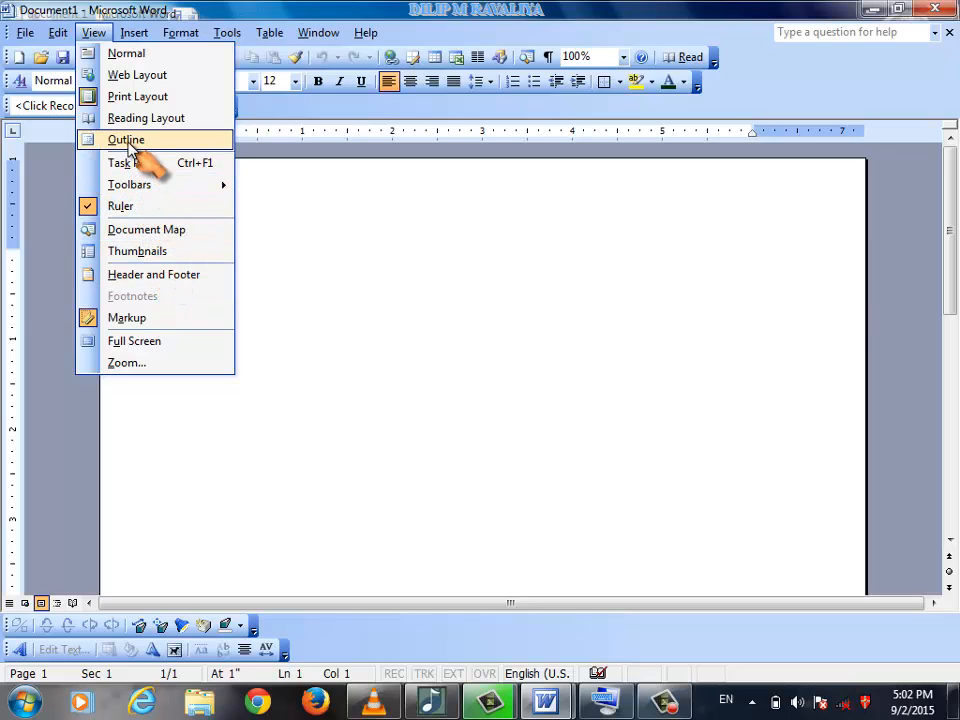
{"action": "mouse_move", "coordinate": [131, 34]}
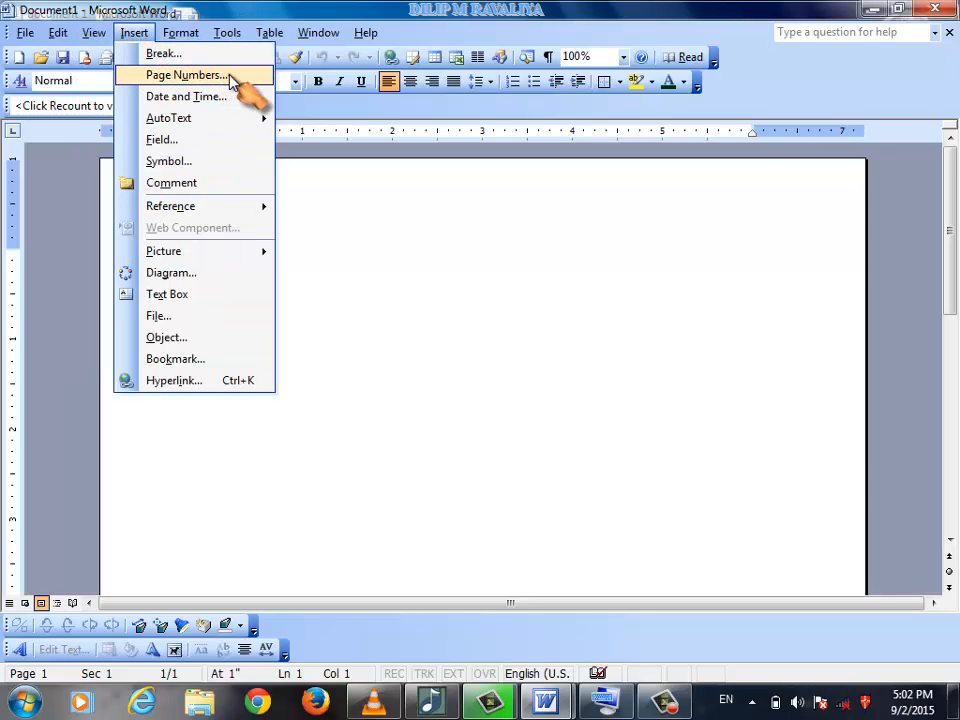
{"action": "mouse_move", "coordinate": [236, 124]}
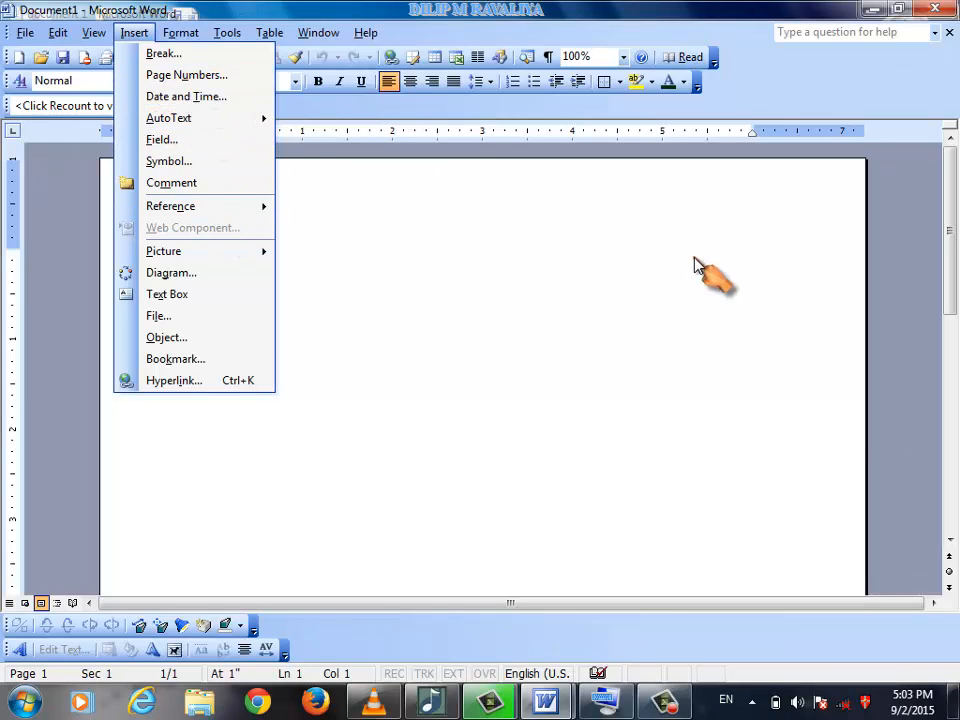
{"action": "left_click", "coordinate": [158, 76]}
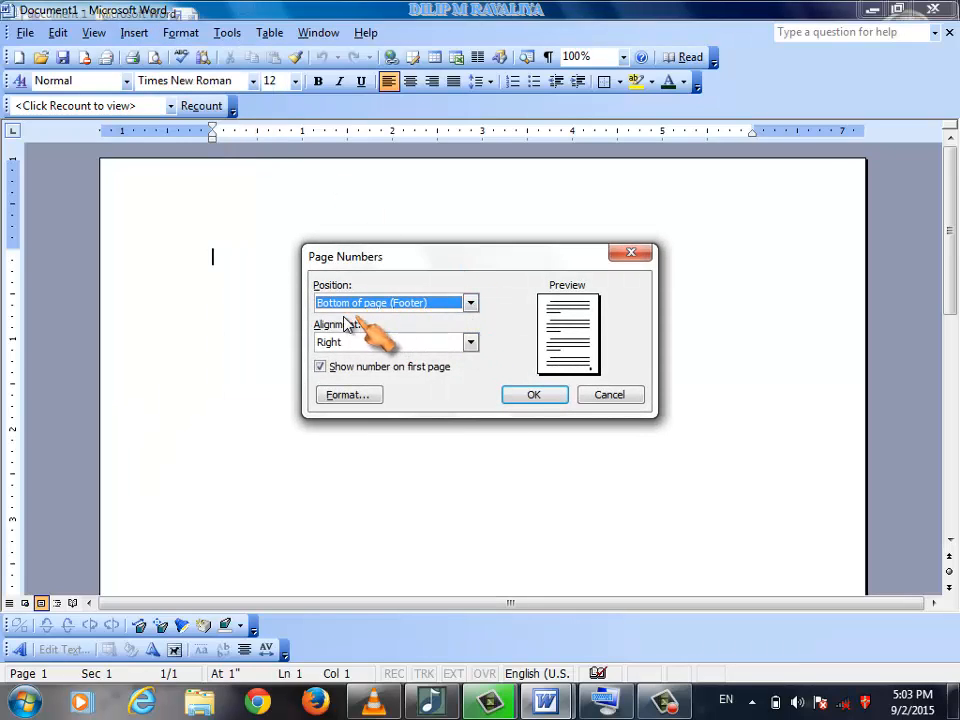
{"action": "left_click", "coordinate": [413, 343]}
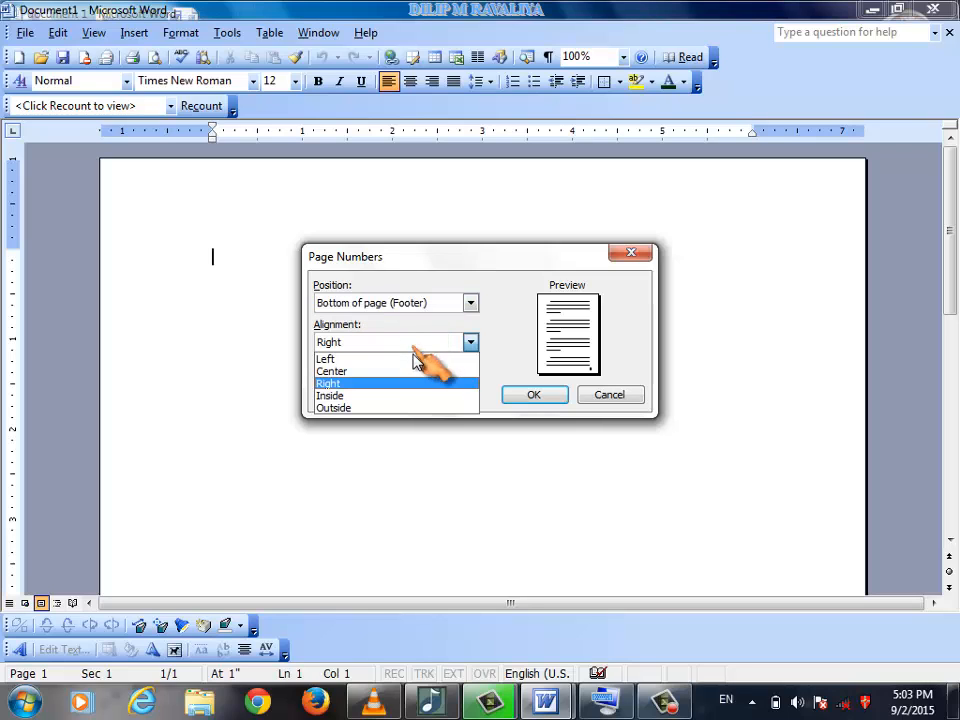
{"action": "left_click", "coordinate": [398, 330]}
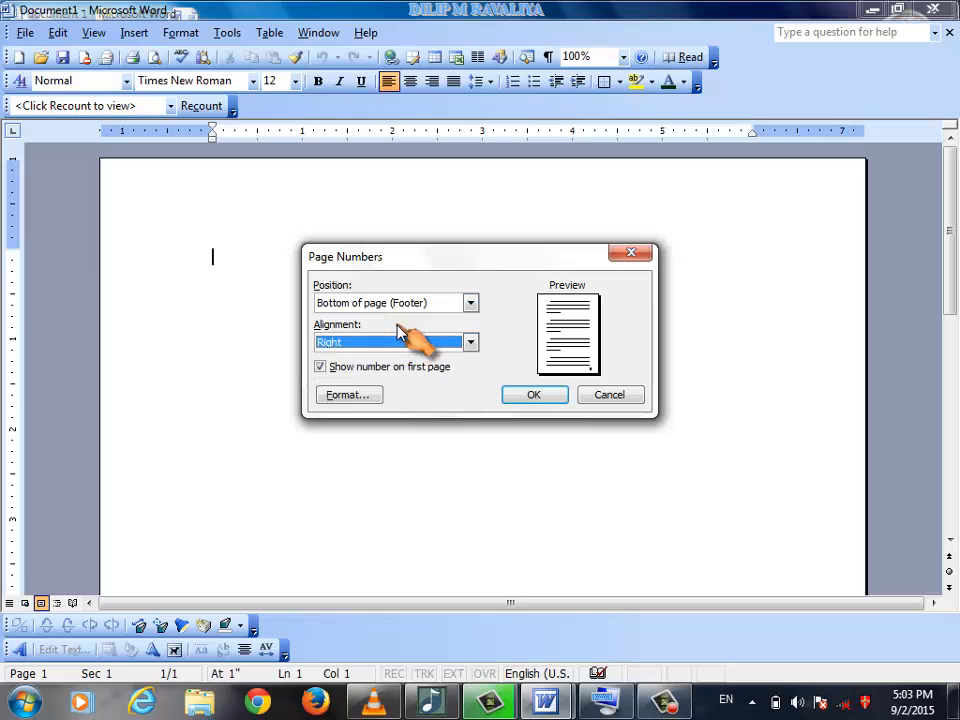
{"action": "left_click", "coordinate": [519, 396]}
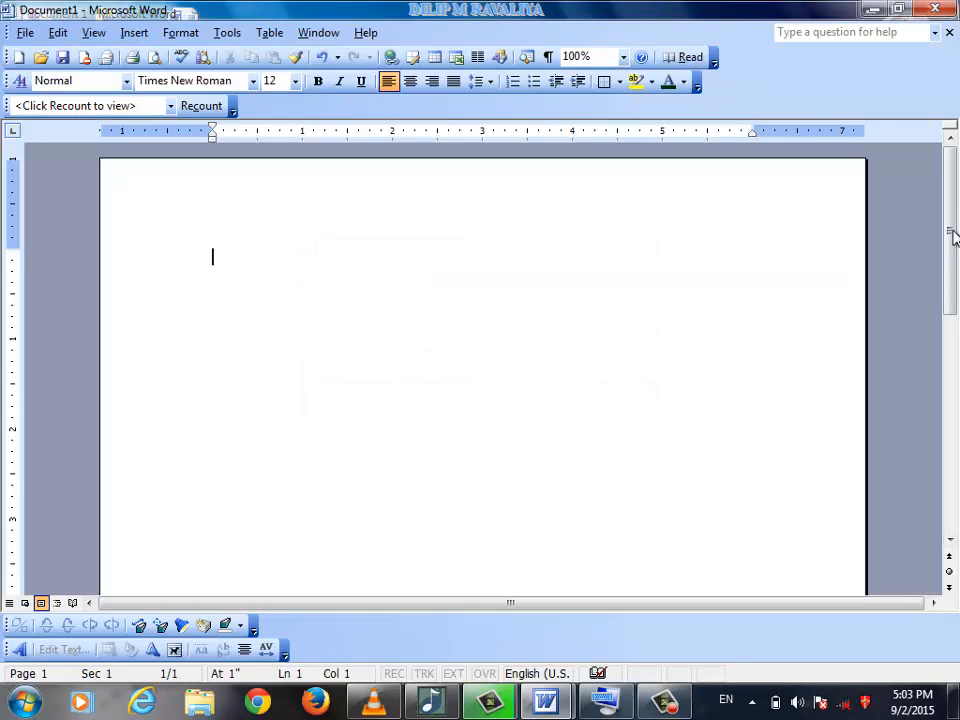
{"action": "left_click_drag", "start_coordinate": [953, 237], "coordinate": [957, 500]}
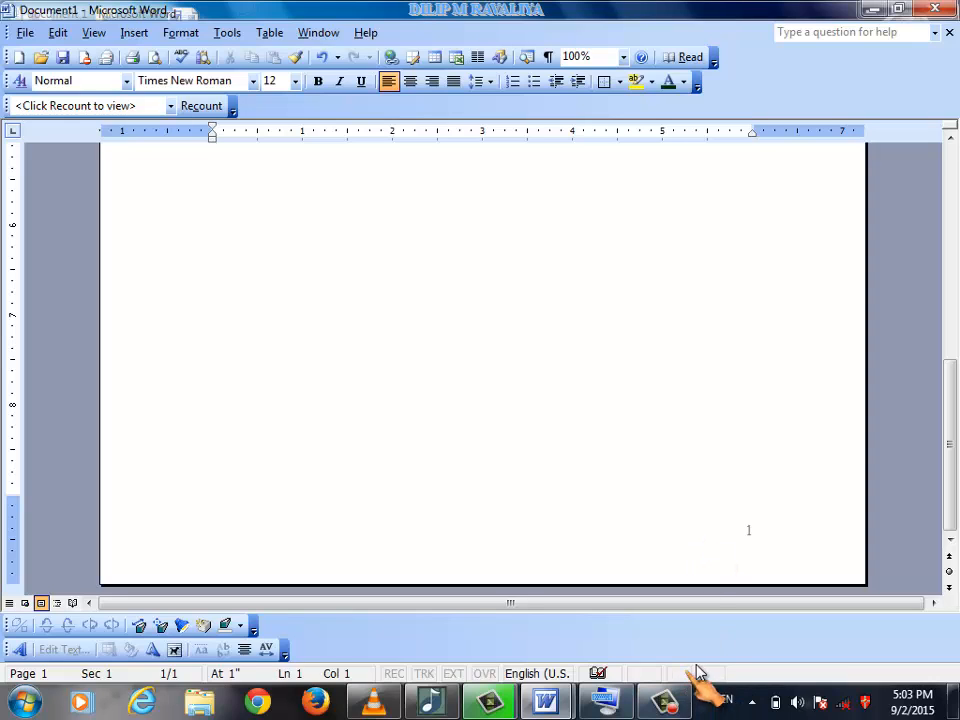
{"action": "left_click", "coordinate": [670, 706]}
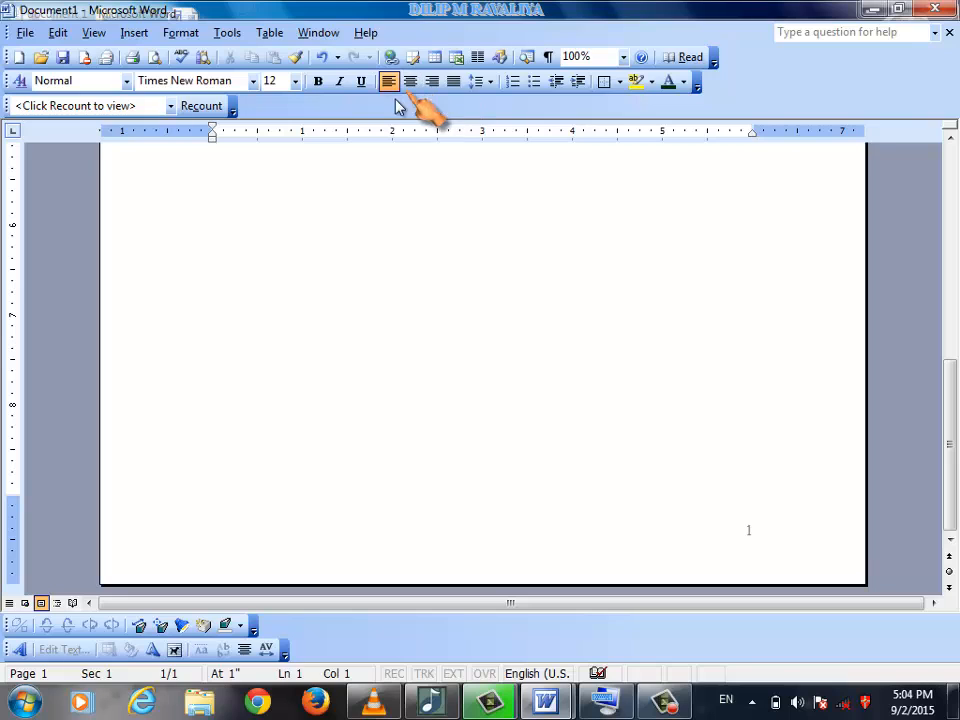
{"action": "mouse_move", "coordinate": [955, 413]}
{"action": "left_mouse_down"}
{"action": "mouse_move", "coordinate": [943, 306]}
{"action": "mouse_move", "coordinate": [957, 435]}
{"action": "left_mouse_up"}
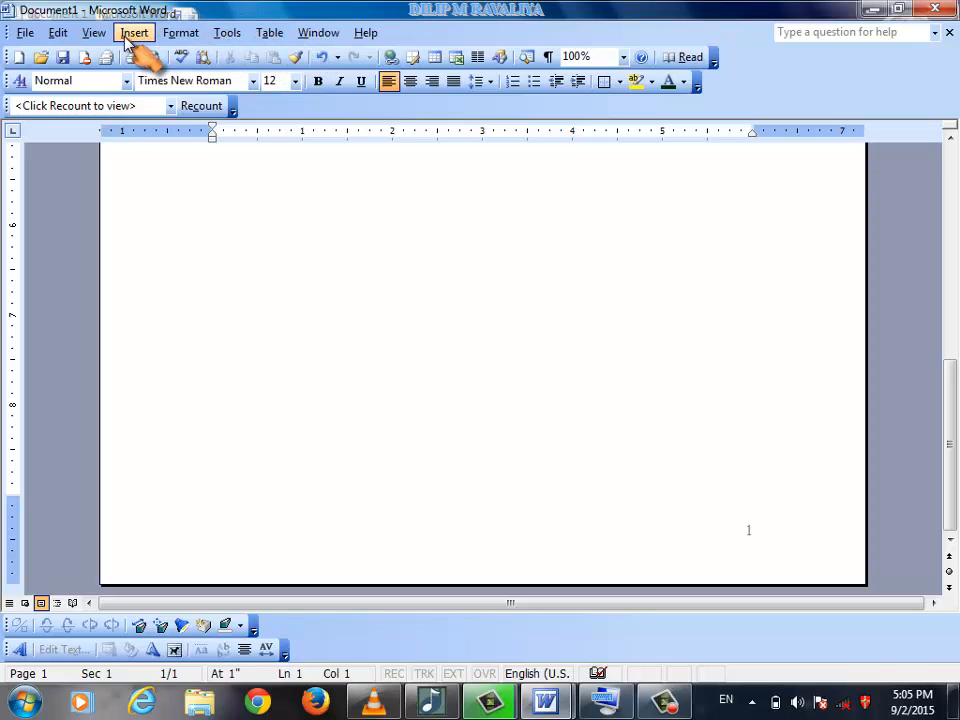
Step: Insert the current date in the 9/2/2015 format at the start of the document
{"action": "left_click", "coordinate": [93, 33]}
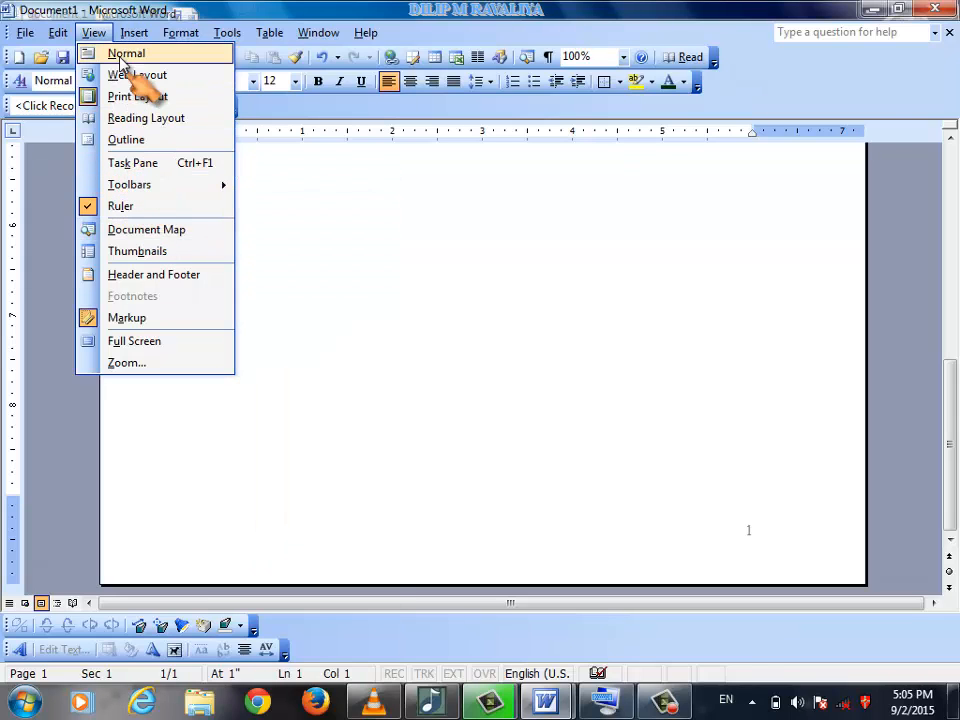
{"action": "mouse_move", "coordinate": [133, 33]}
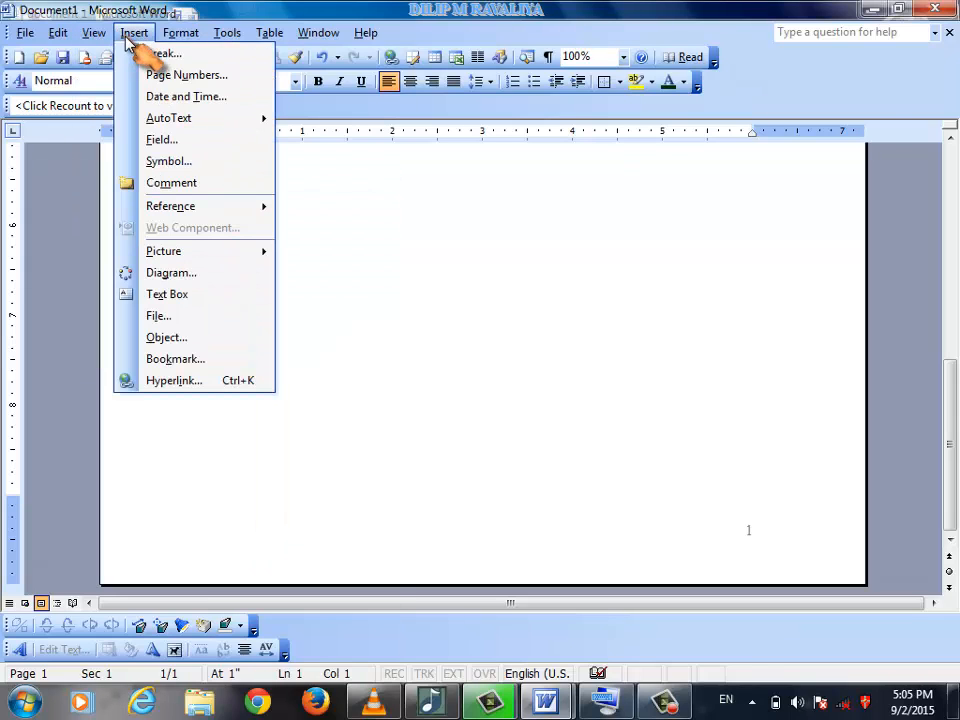
{"action": "left_click", "coordinate": [180, 97]}
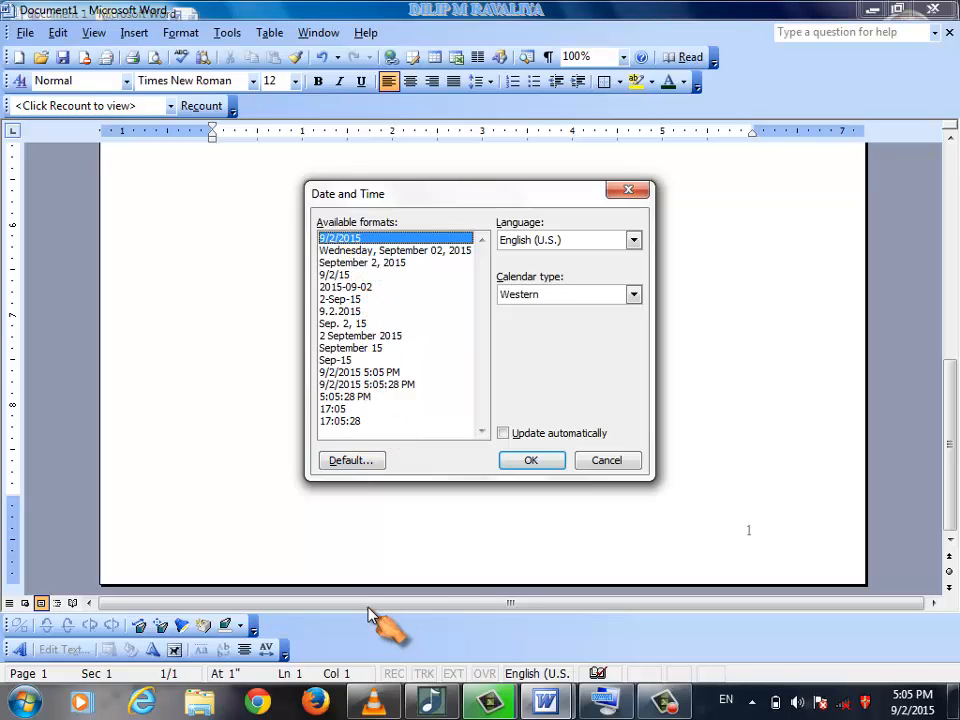
{"action": "left_click", "coordinate": [530, 462]}
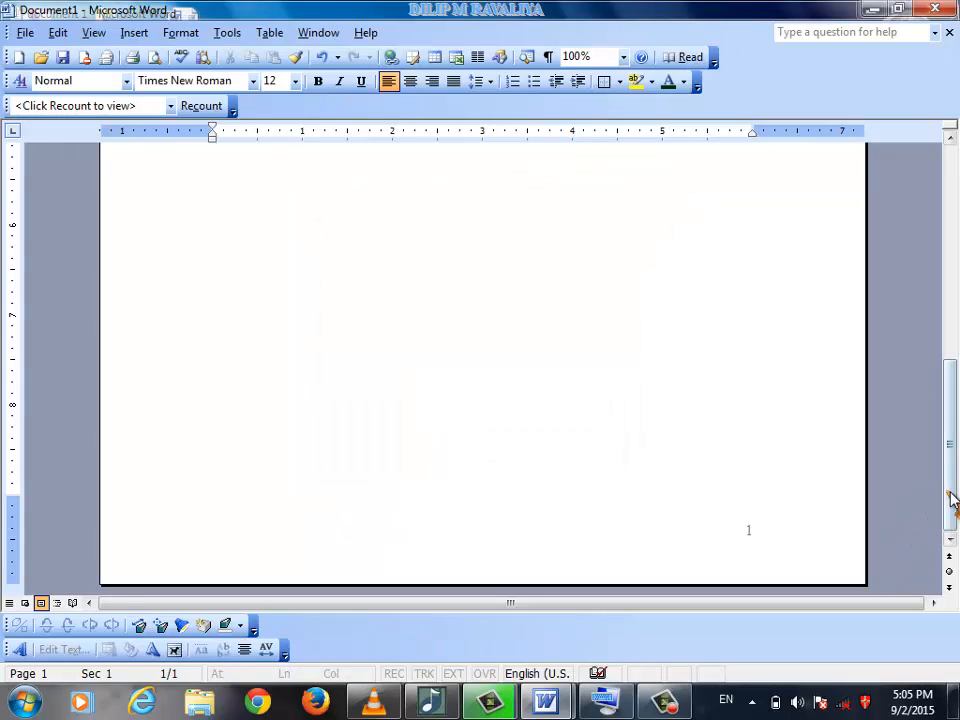
{"action": "left_click_drag", "start_coordinate": [949, 494], "coordinate": [943, 250]}
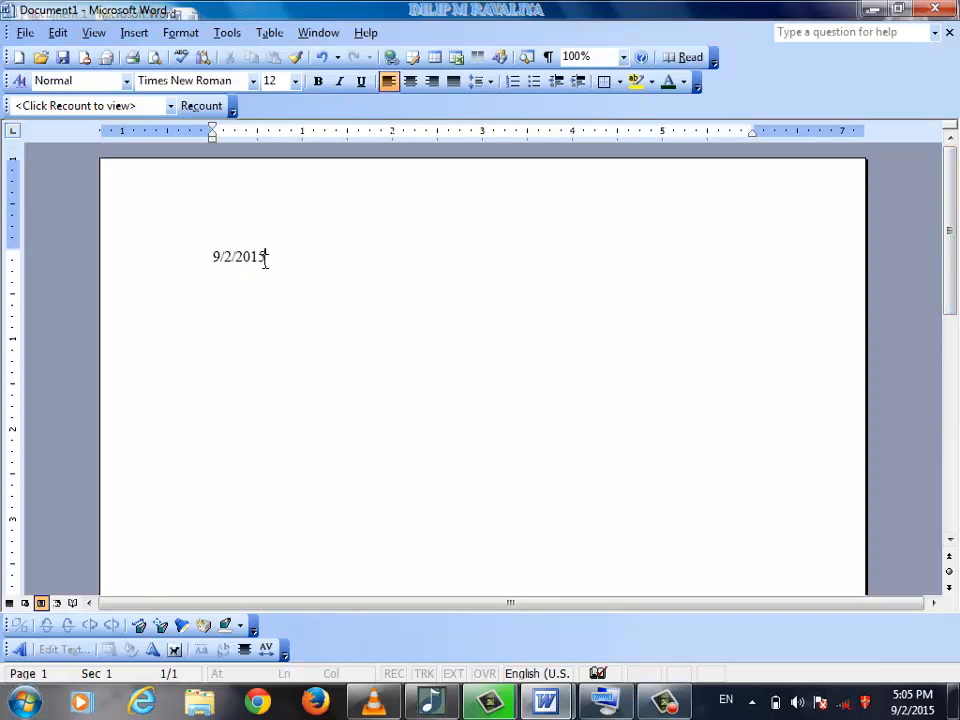
Step: Insert a second date after the existing one, using the Saka Era calendar type and the 6/11/1937 format
{"action": "left_click", "coordinate": [150, 33]}
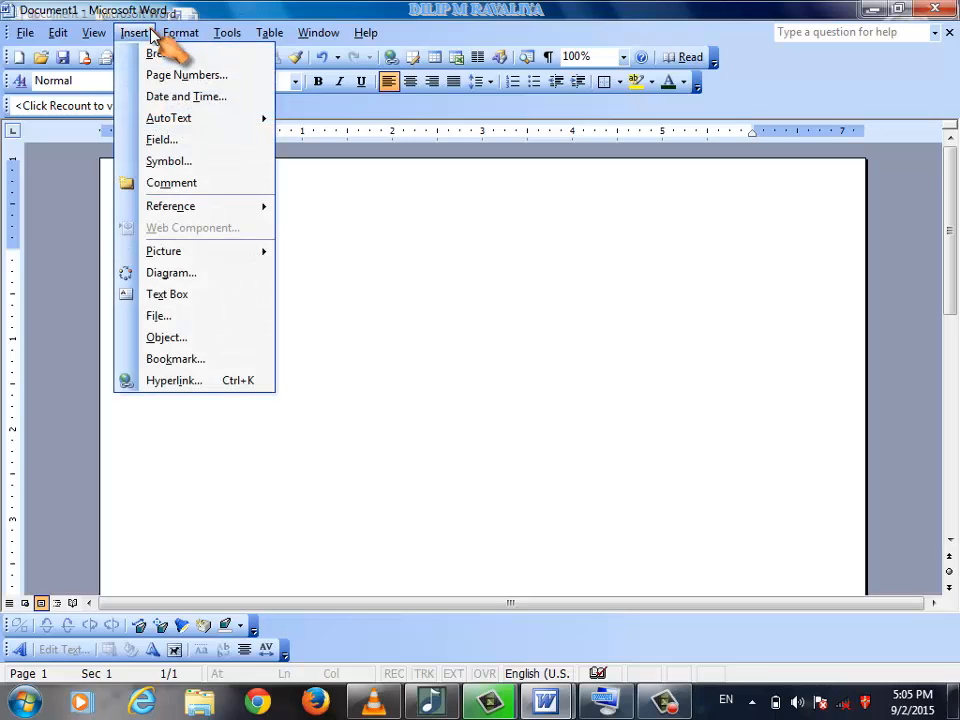
{"action": "left_click", "coordinate": [170, 99]}
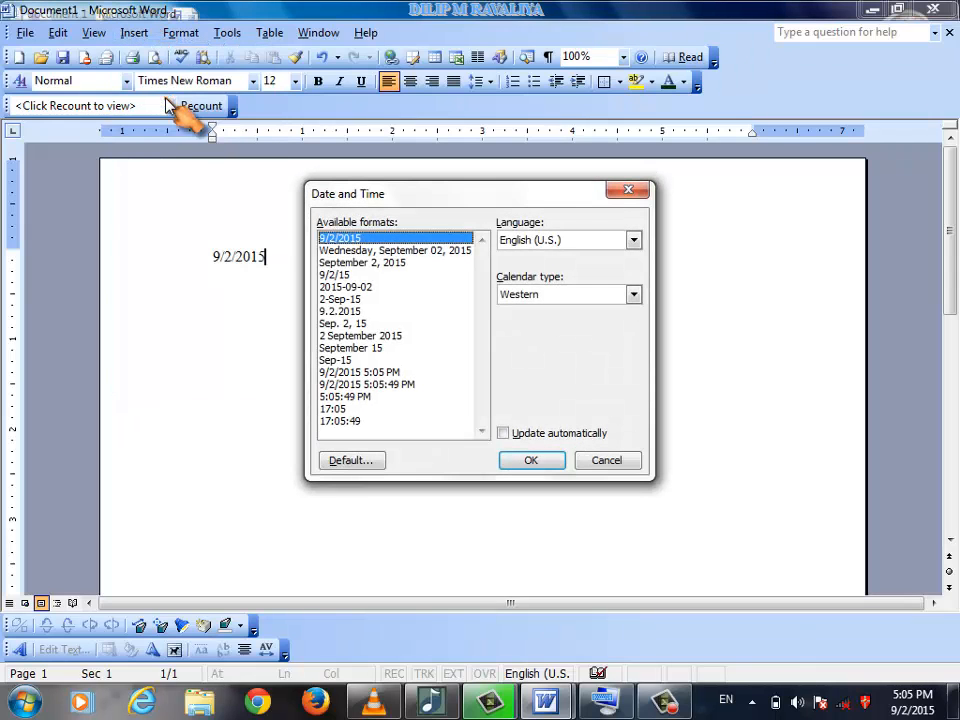
{"action": "left_click", "coordinate": [583, 293]}
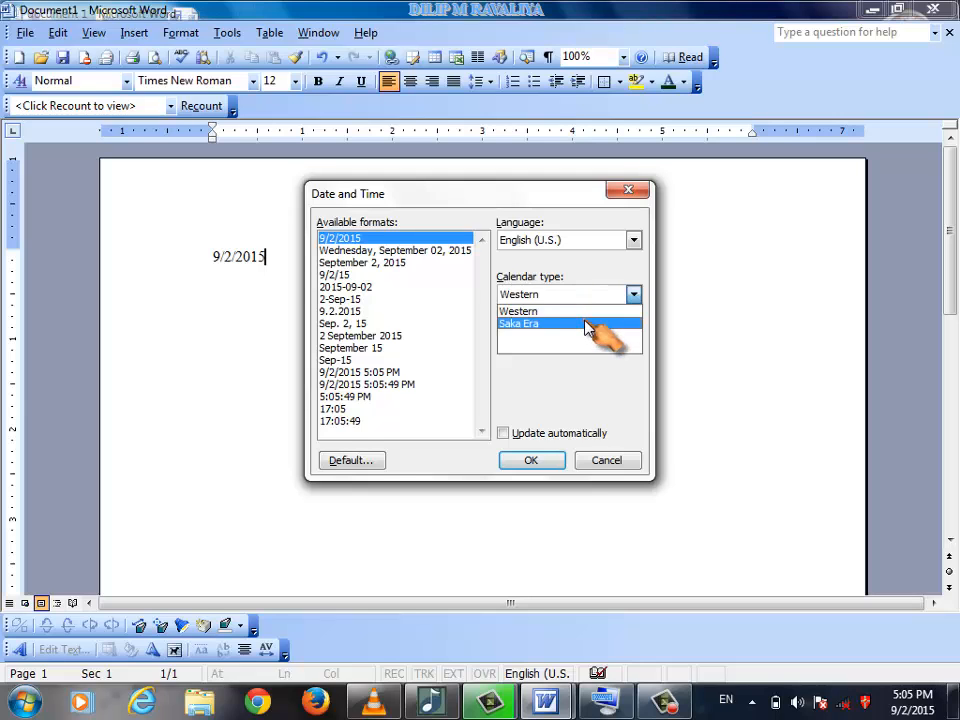
{"action": "left_click", "coordinate": [588, 324]}
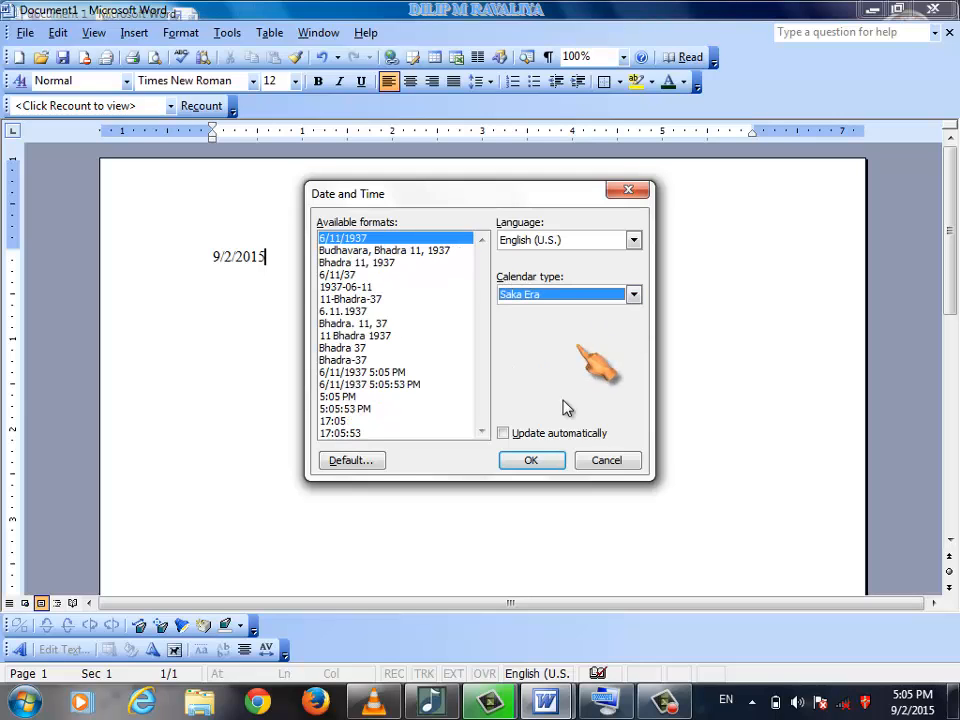
{"action": "left_click", "coordinate": [532, 461]}
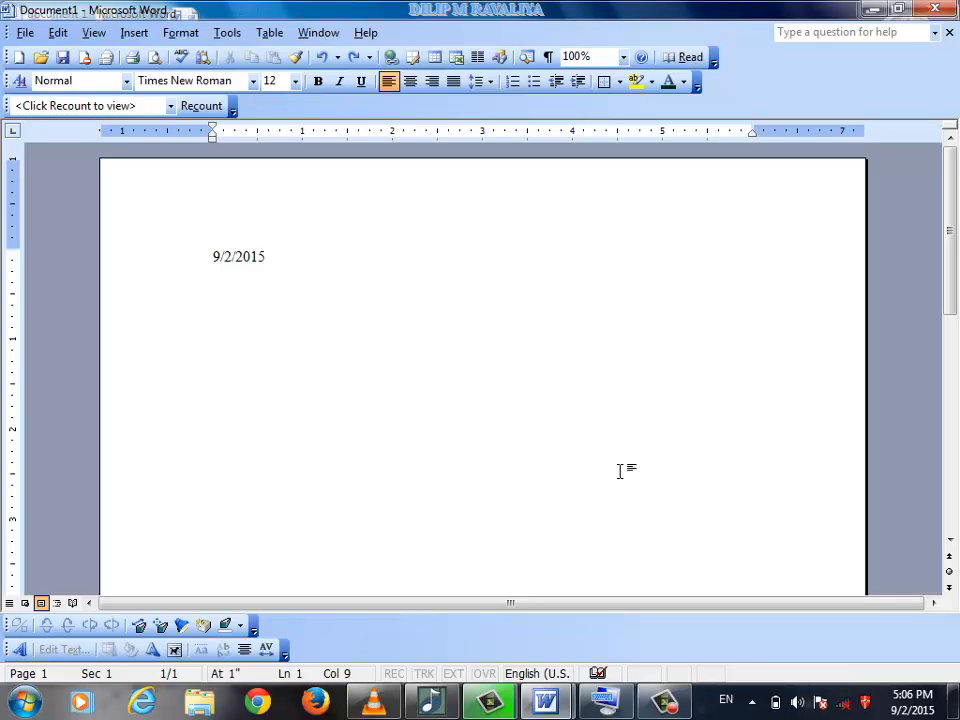
{"action": "mouse_move", "coordinate": [665, 702]}
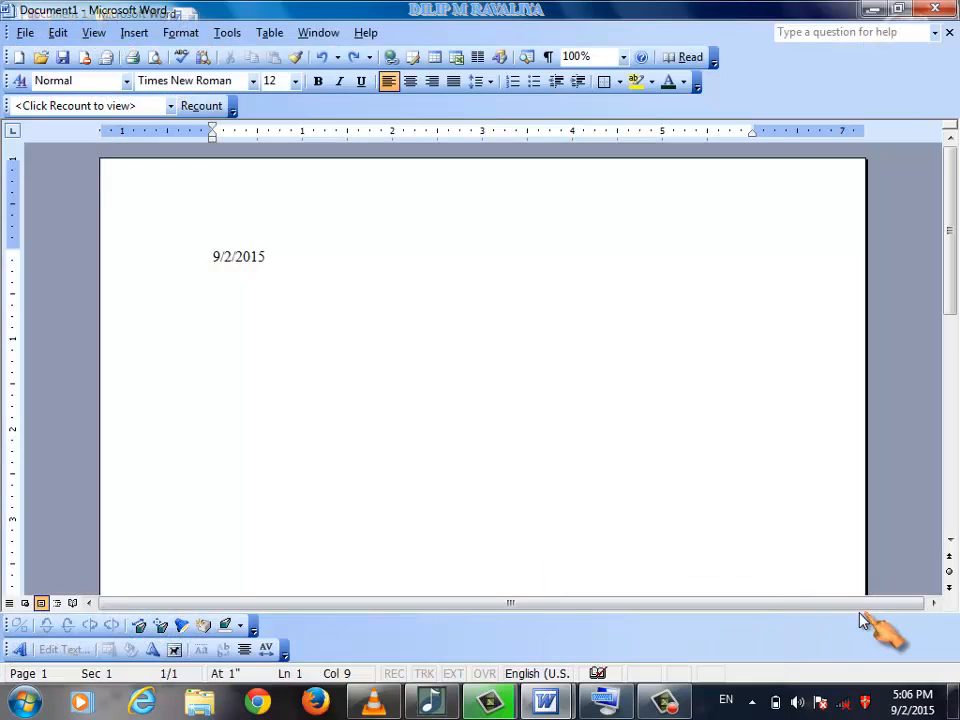
{"action": "left_click", "coordinate": [664, 702]}
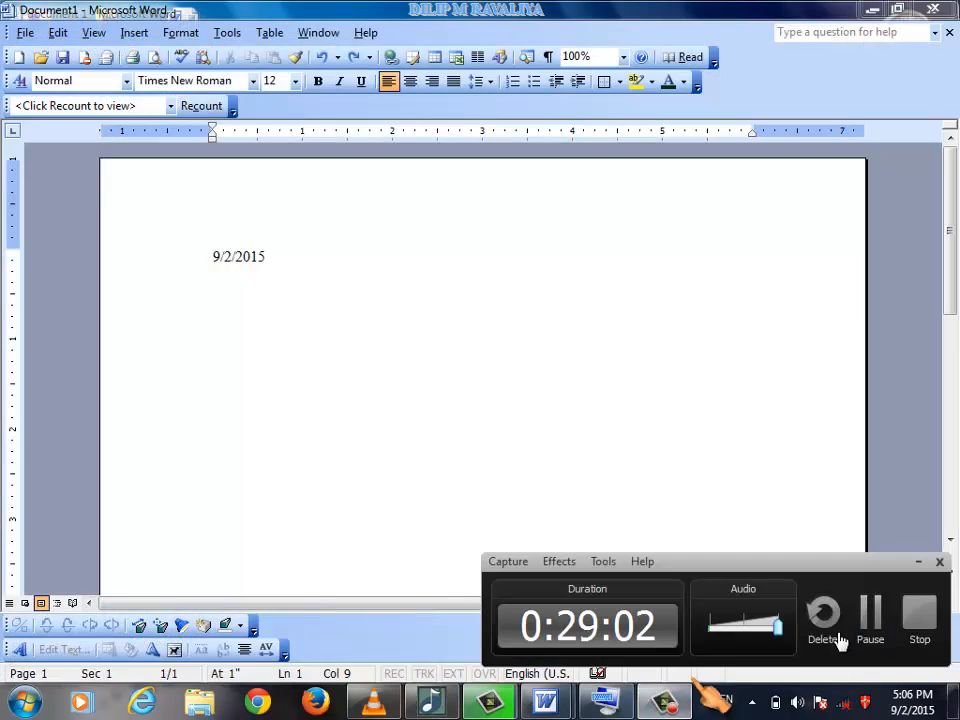